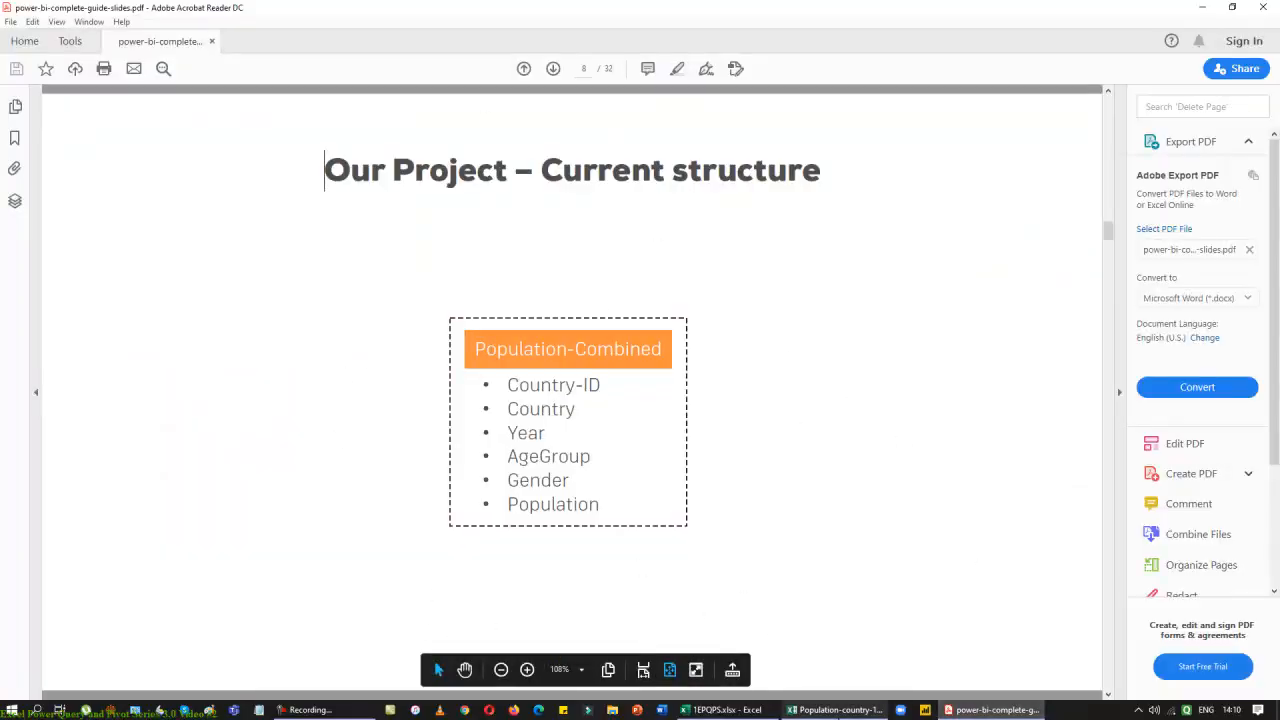
Switch to the Power Query Editor, remove the top 1 row and promote the next row to column headers
left_click(805, 668)
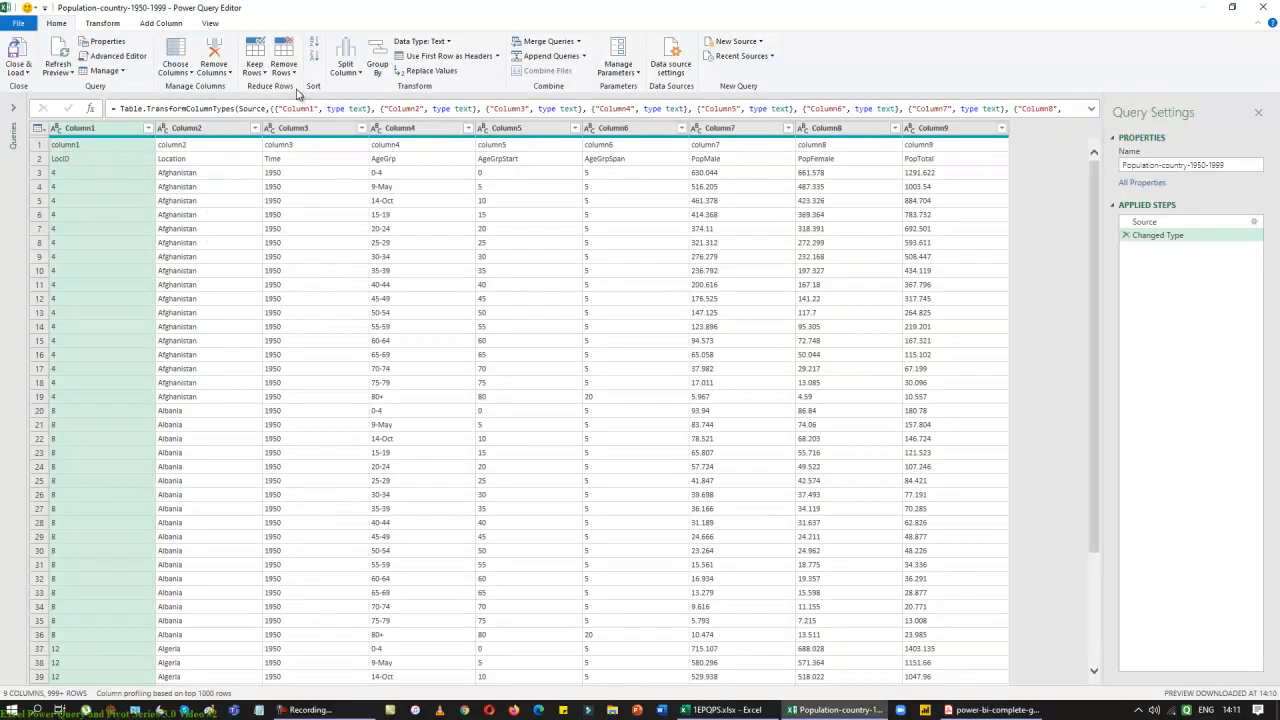
left_click(287, 74)
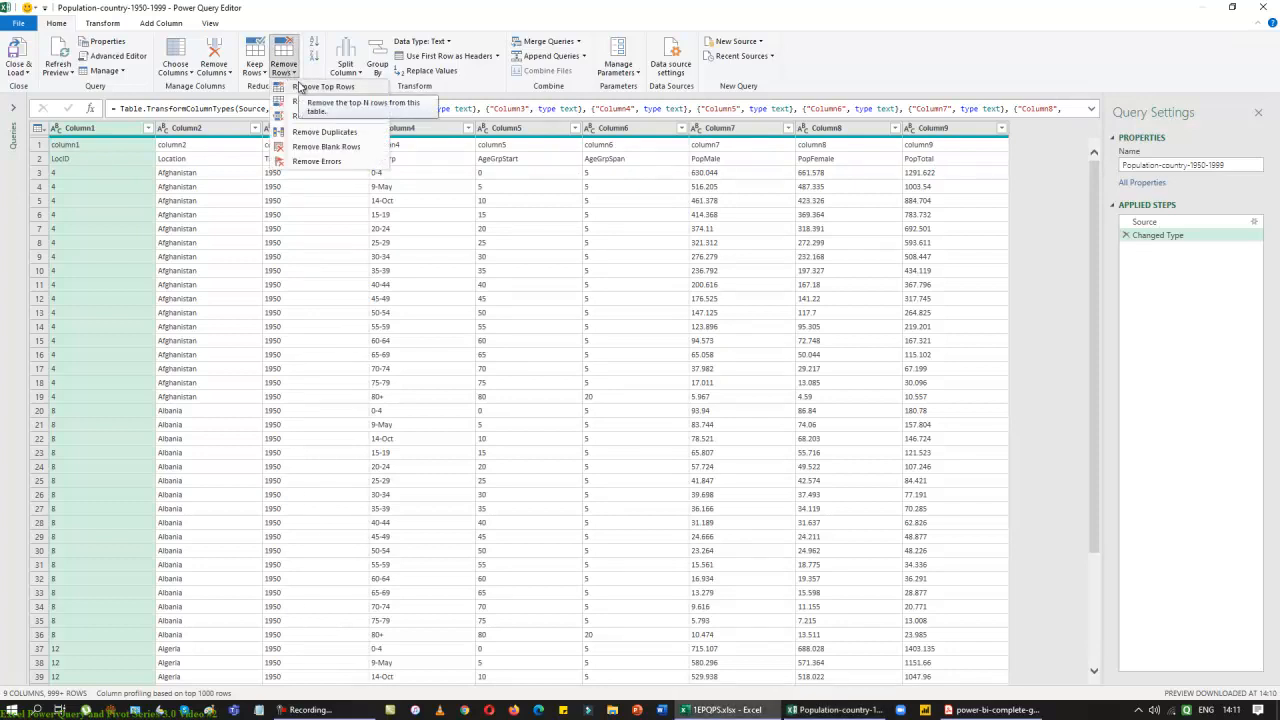
left_click(302, 88)
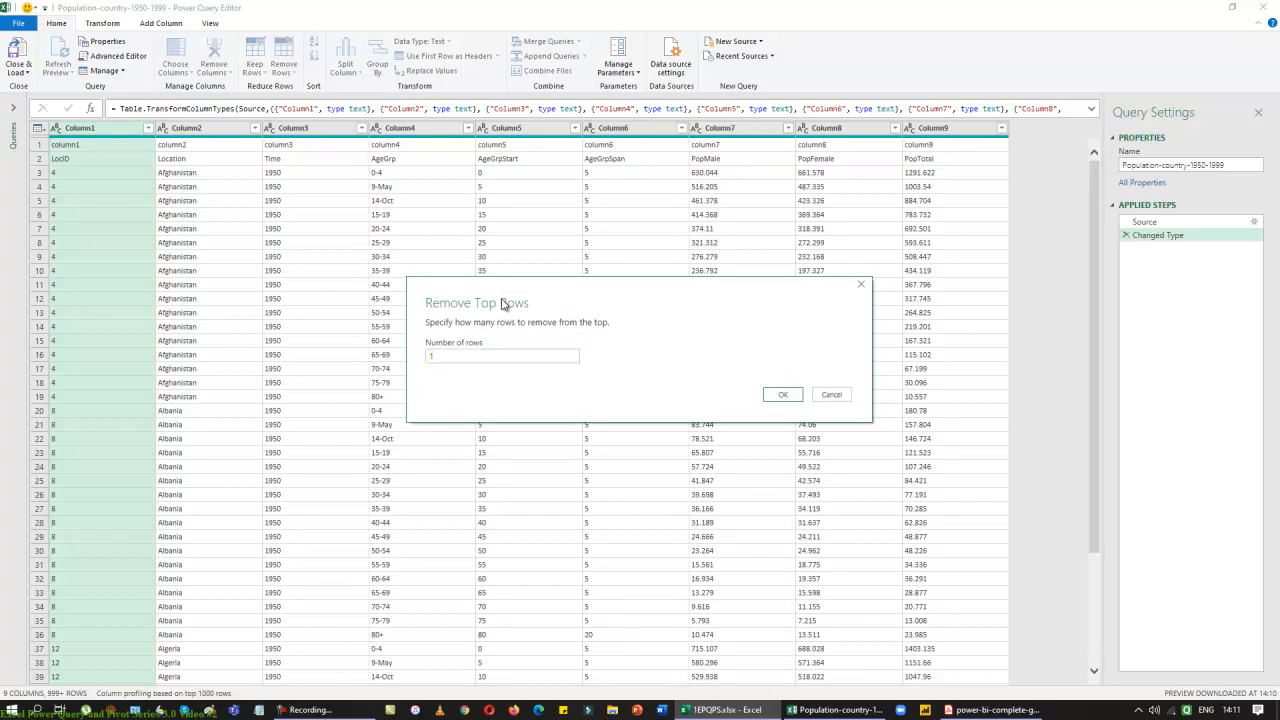
key("Return")
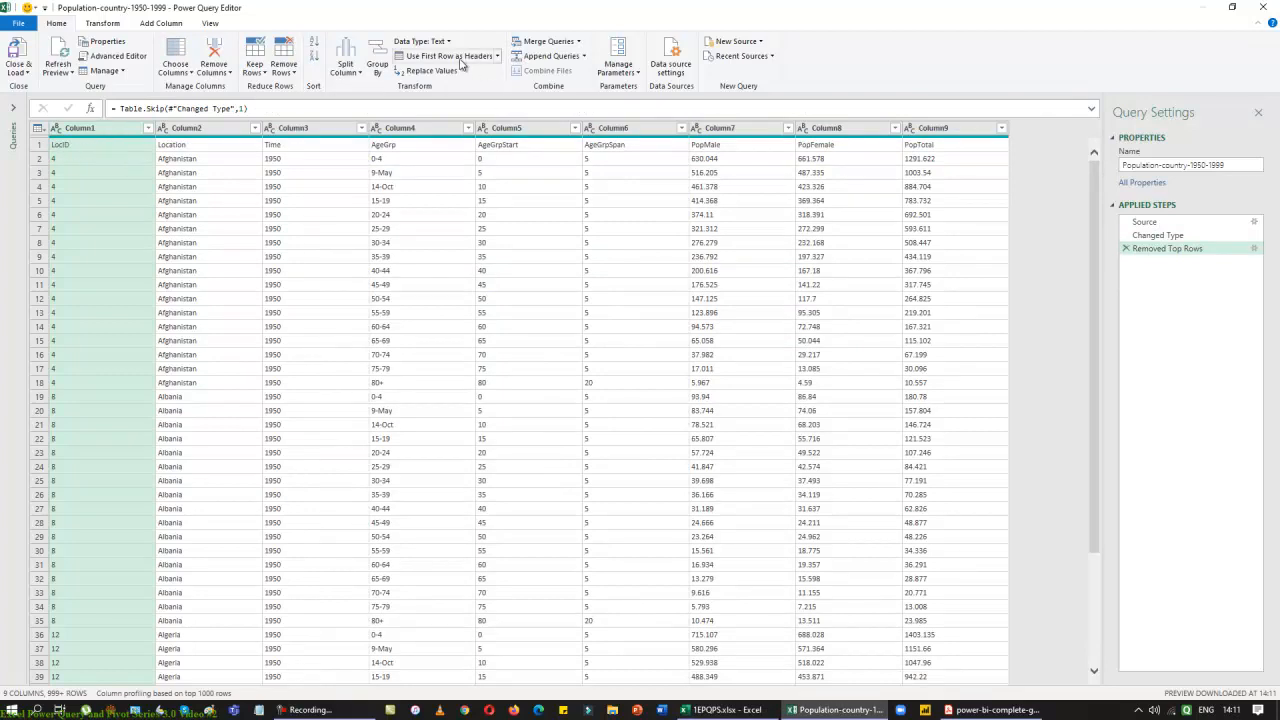
left_click(462, 63)
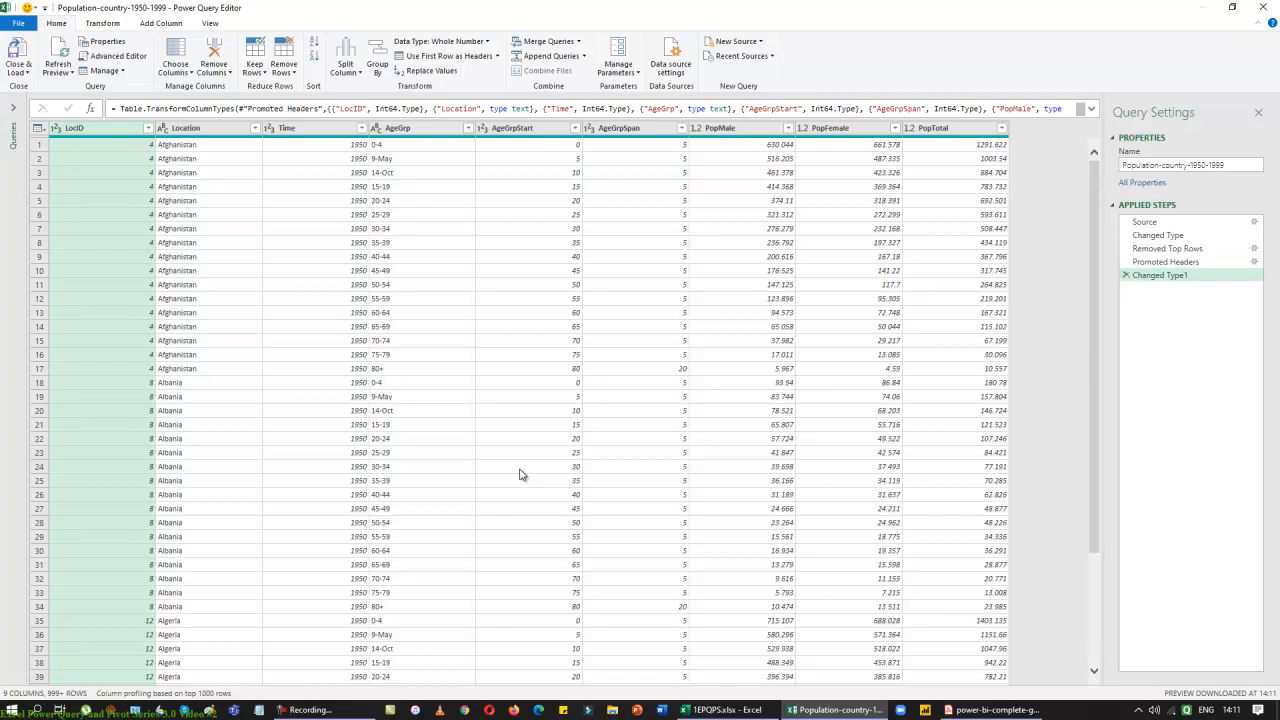
Check the required field names on the project structure slide in Acrobat Reader and rename the LocID column to Country ID in Power Query
left_click(990, 710)
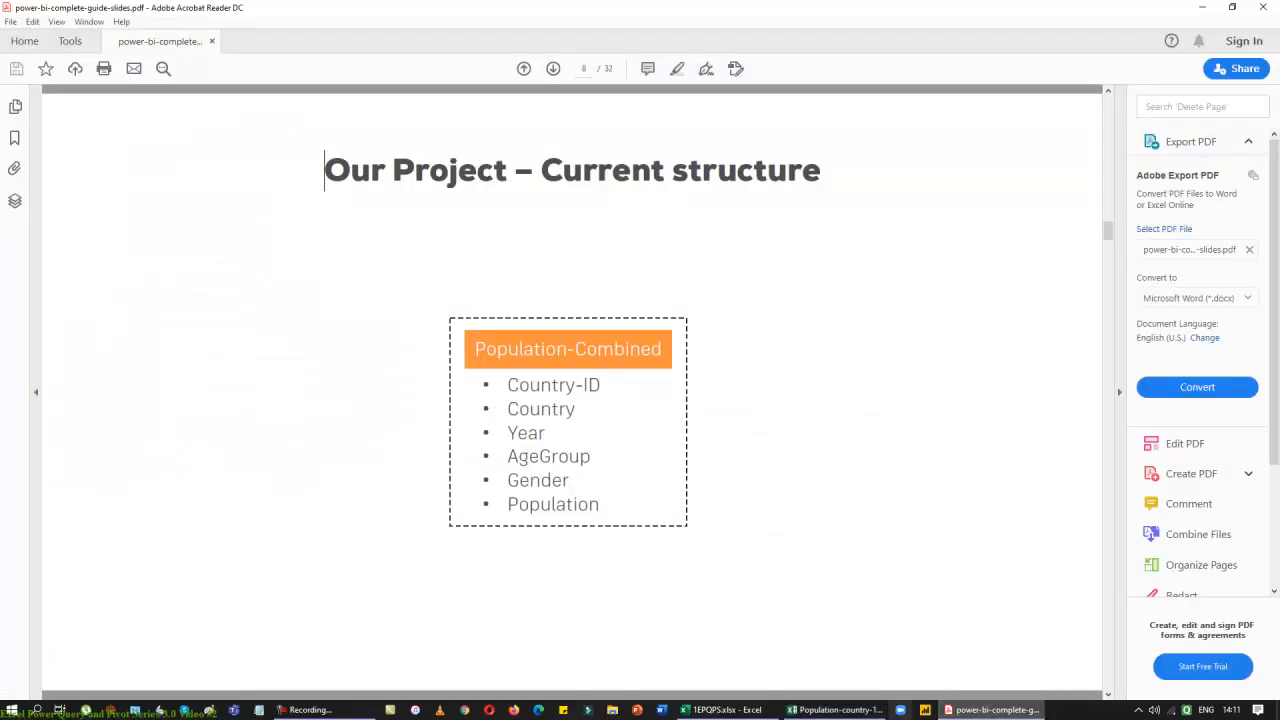
left_click(838, 710)
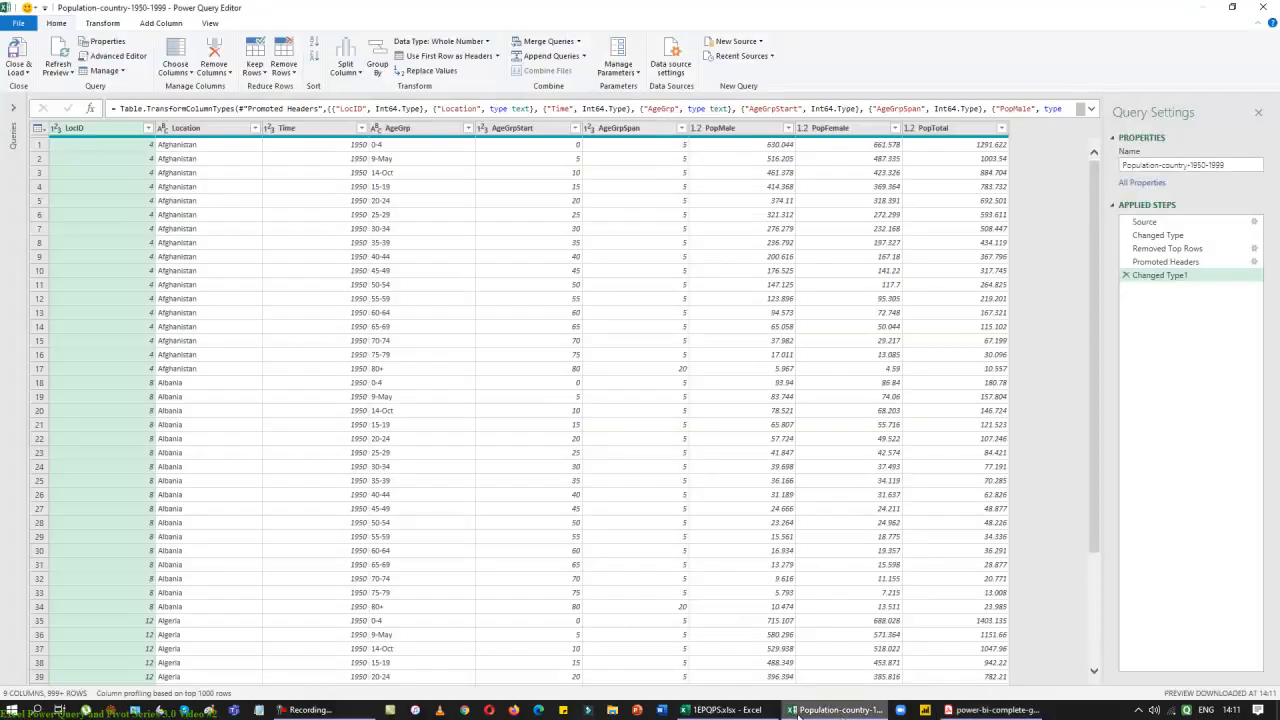
left_click(995, 710)
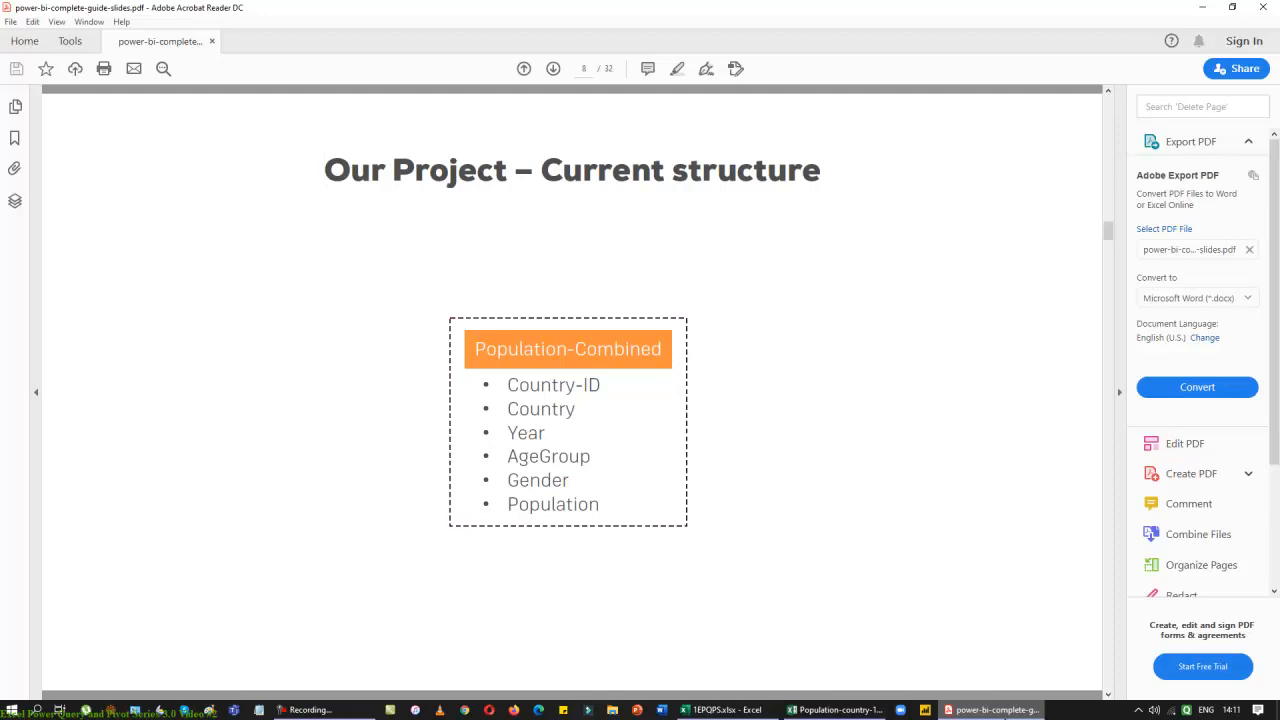
key("alt+Tab")
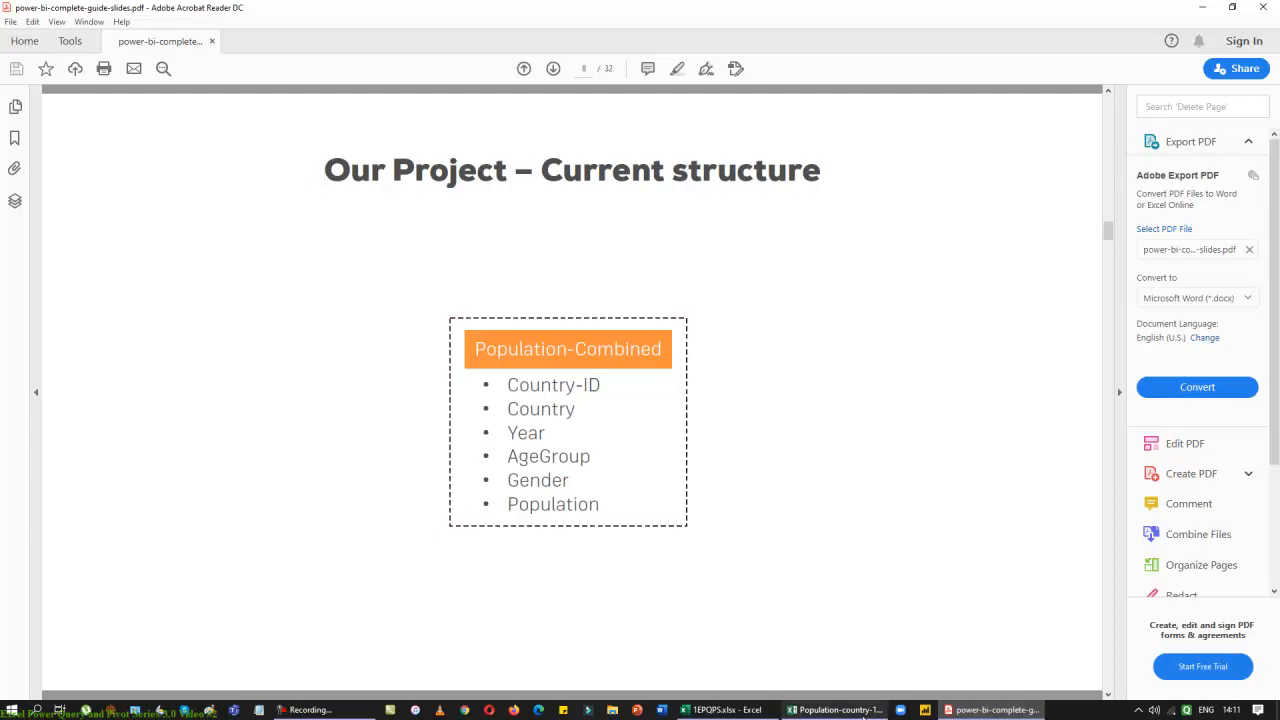
double_click(88, 129)
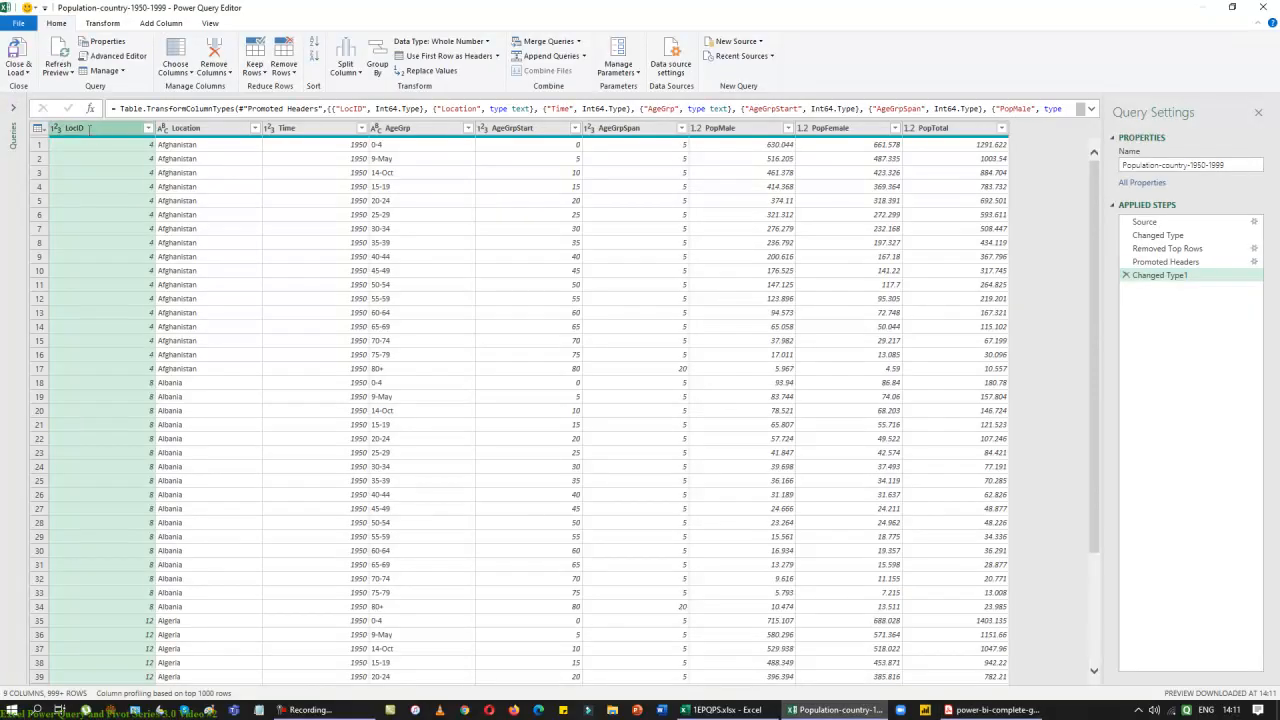
key("BackSpace")
type("Country")
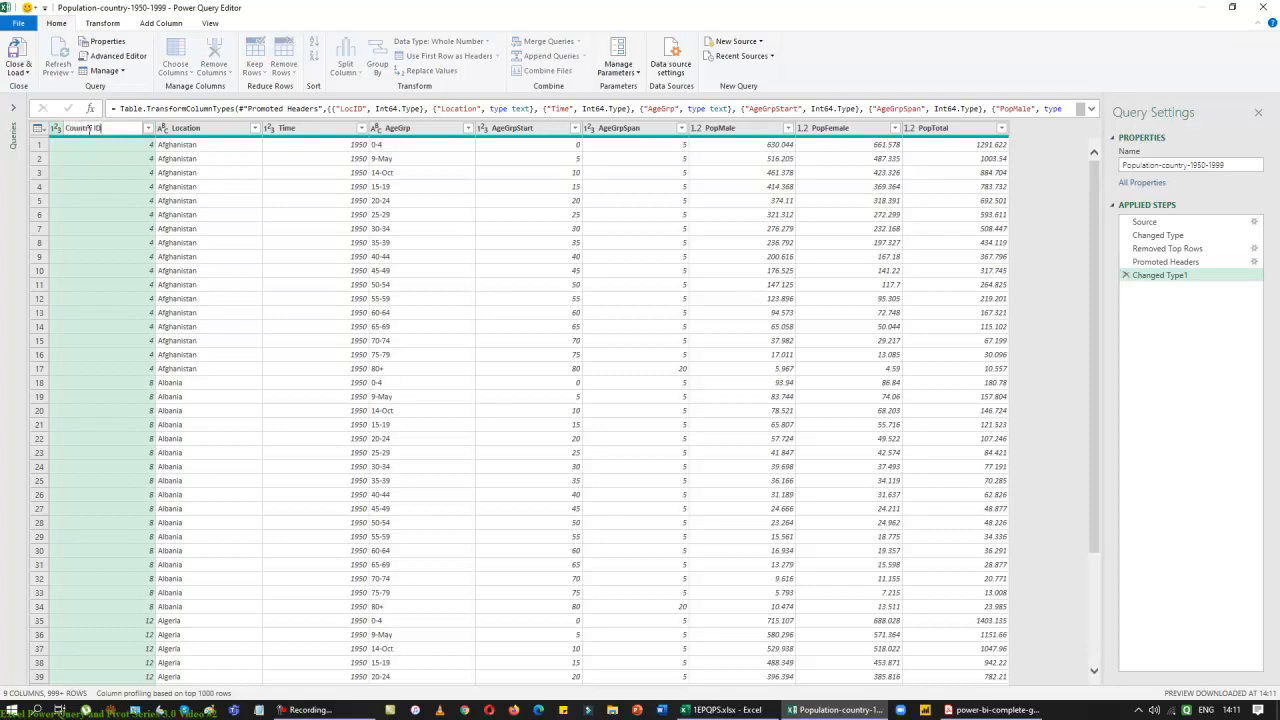
type(" ID")
key("Return")
Rename the Location column to Country
left_click(200, 130)
double_click(200, 130)
key("BackSpace")
type("Country")
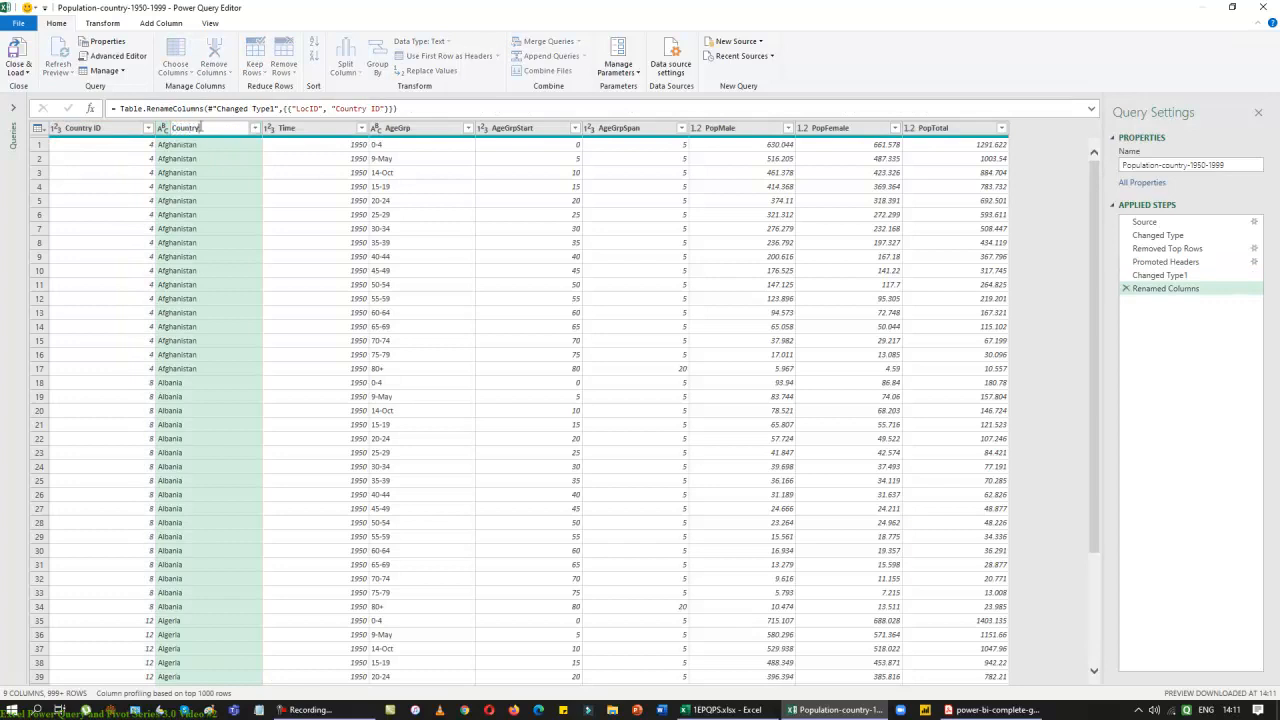
key("Return")
Rename the Time column to Year and the AgeGrp column to Age Group
double_click(287, 128)
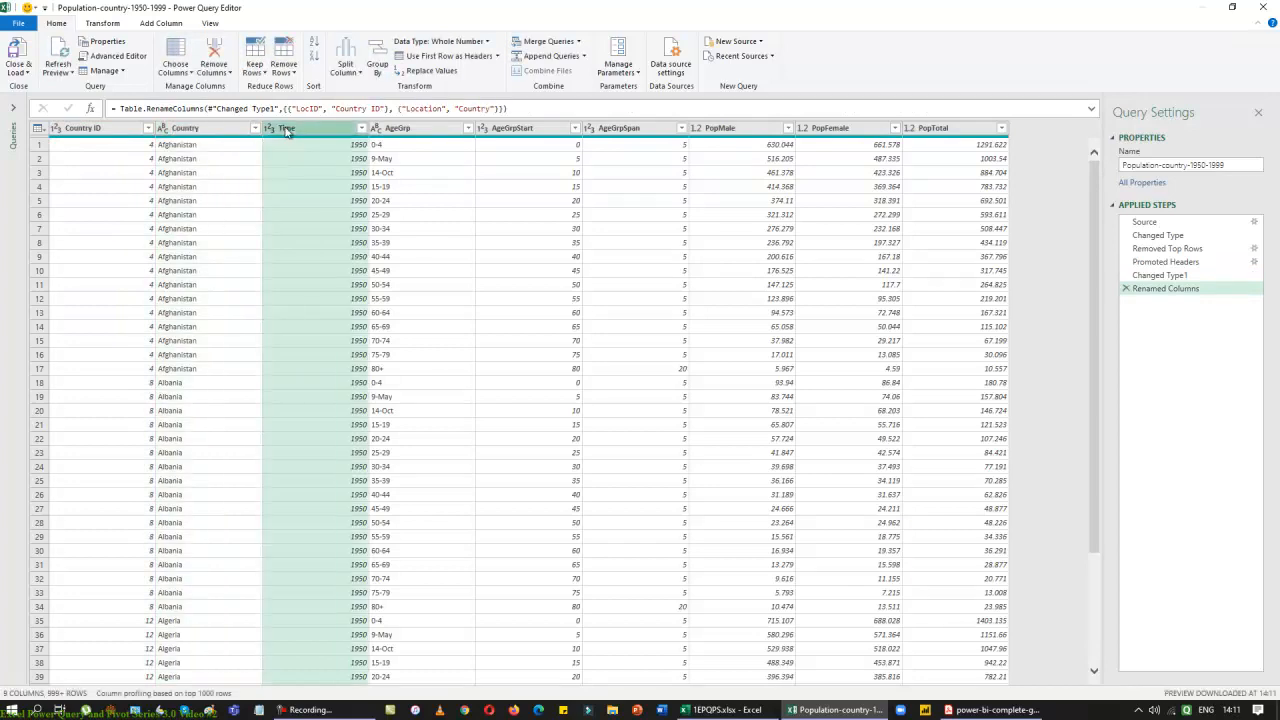
key("BackSpace")
type("Year")
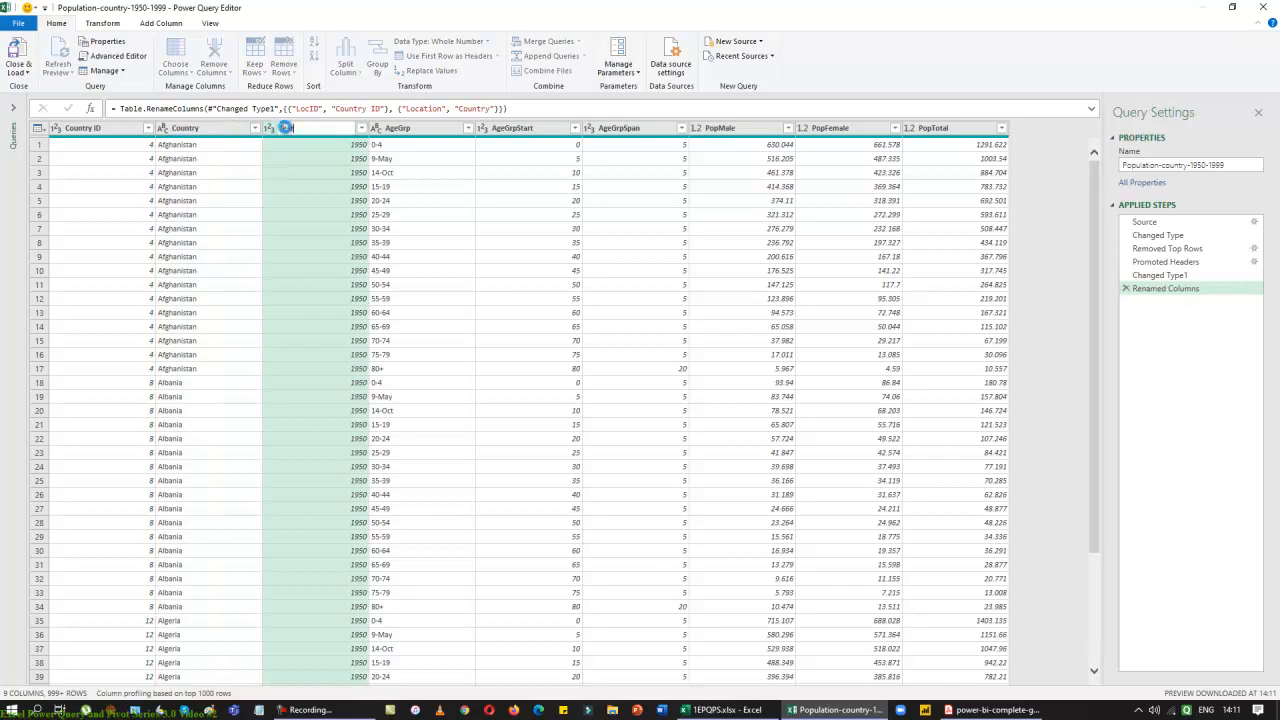
key("Return")
left_click(397, 130)
double_click(397, 130)
left_click(398, 129)
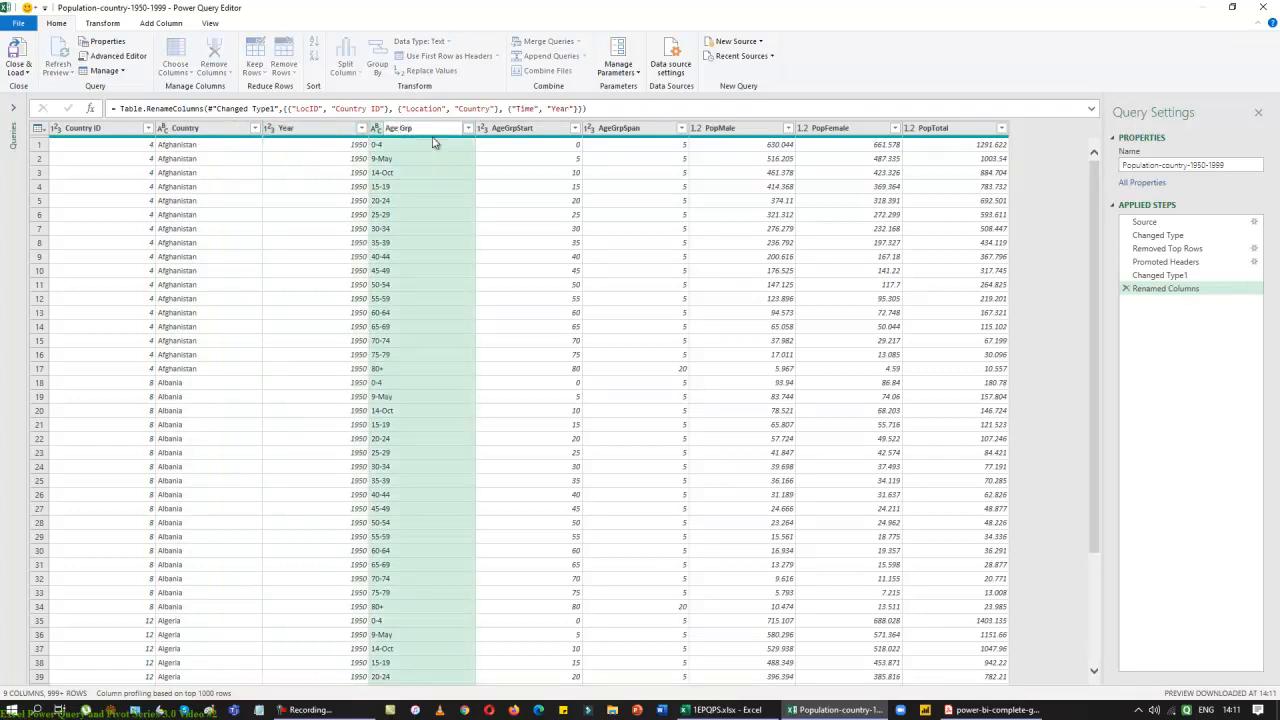
key("Return")
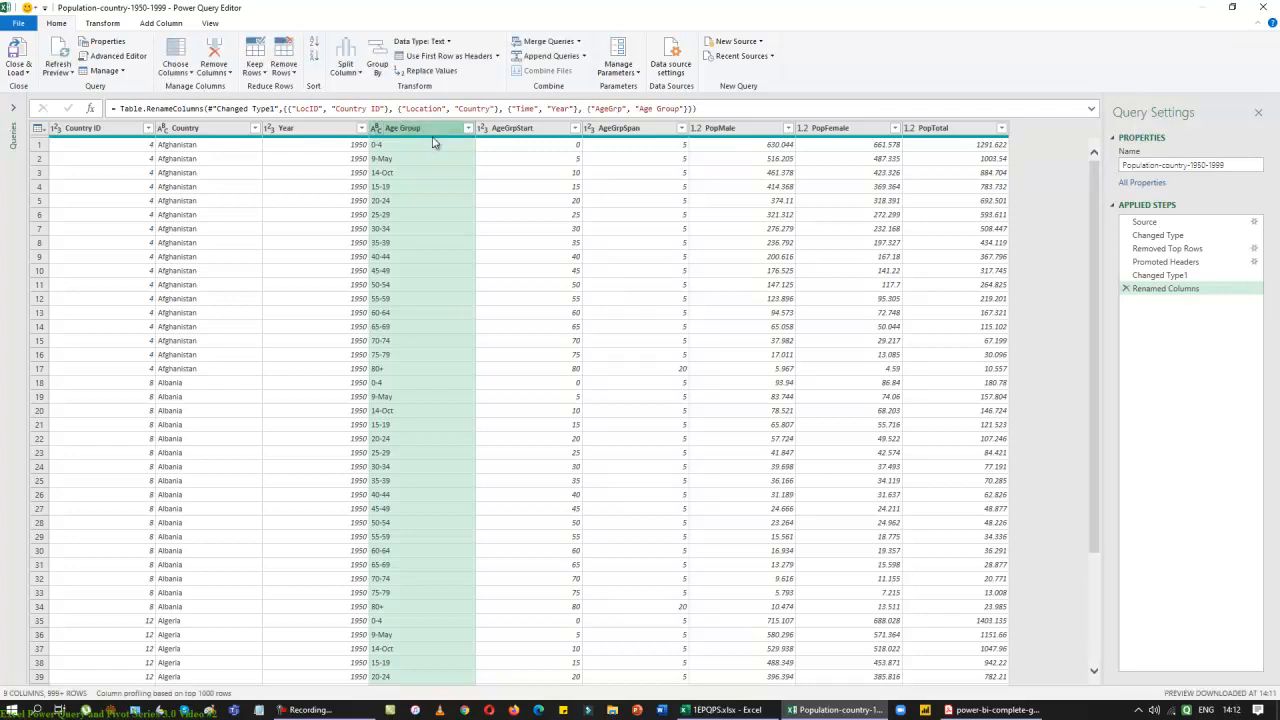
Compare the remaining age-group and population columns in Power Query with the fields on the project structure slide in Acrobat Reader
left_click(975, 711)
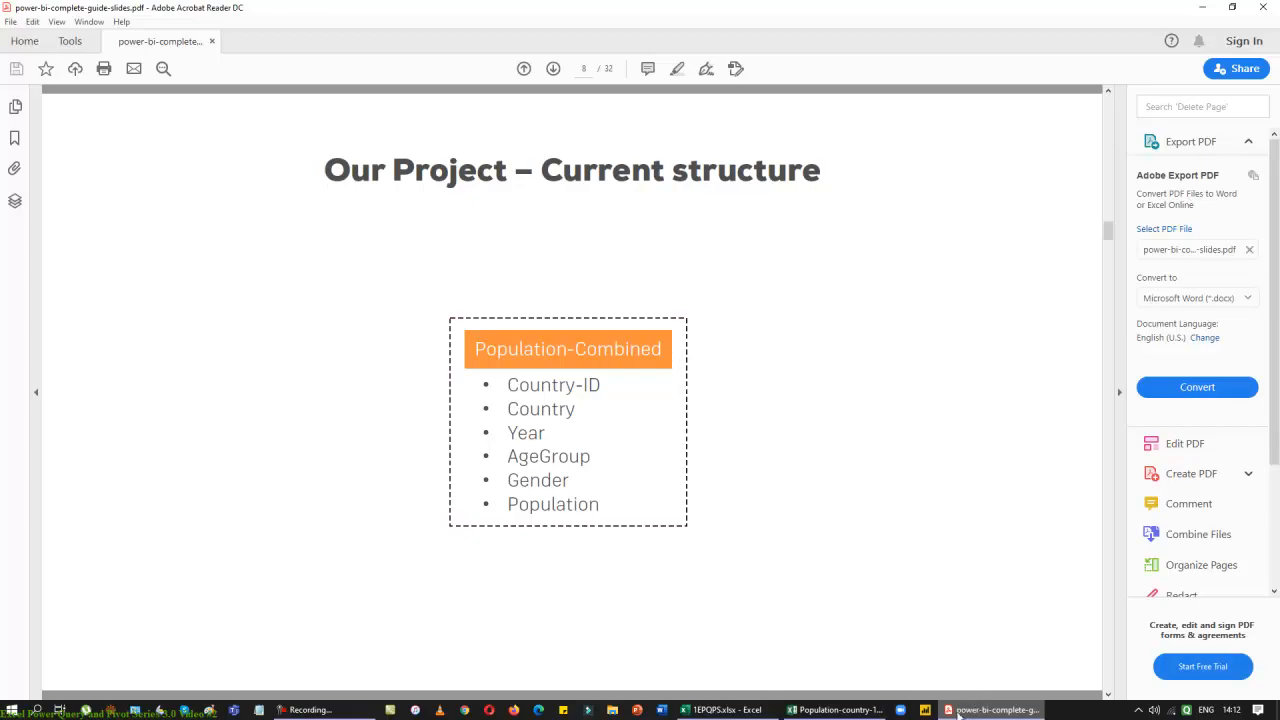
left_click(838, 710)
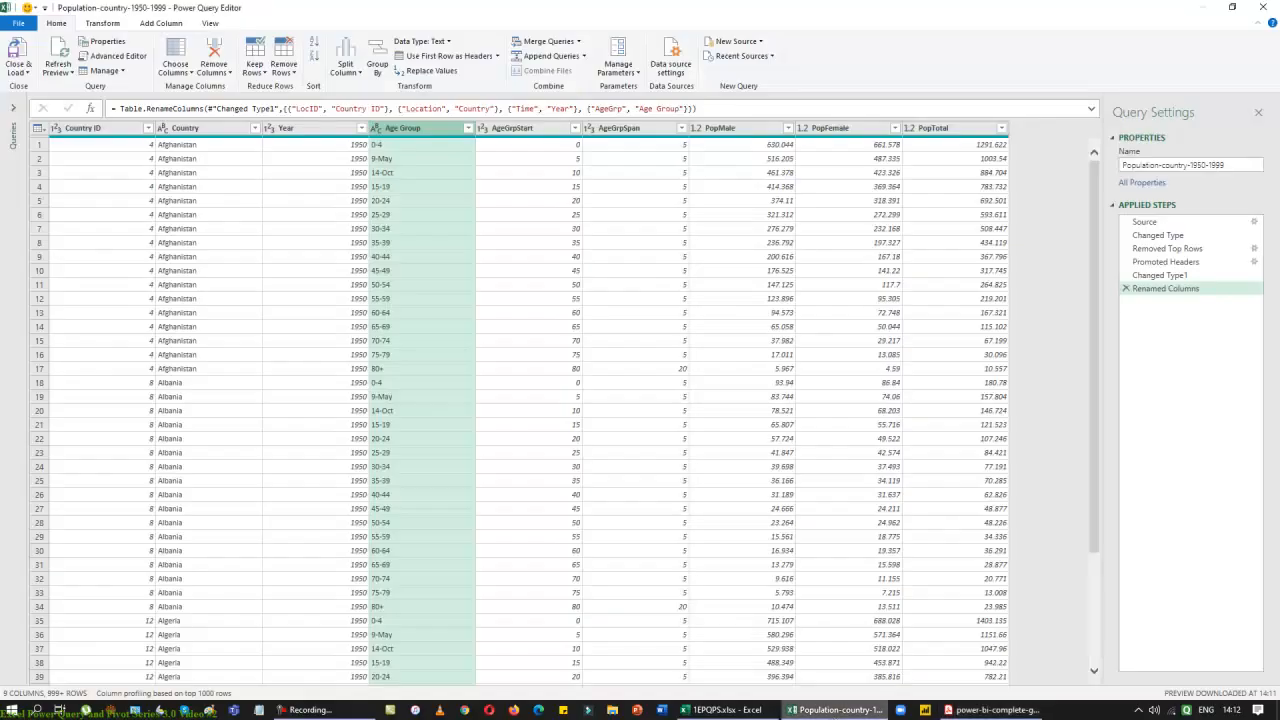
left_click(526, 131)
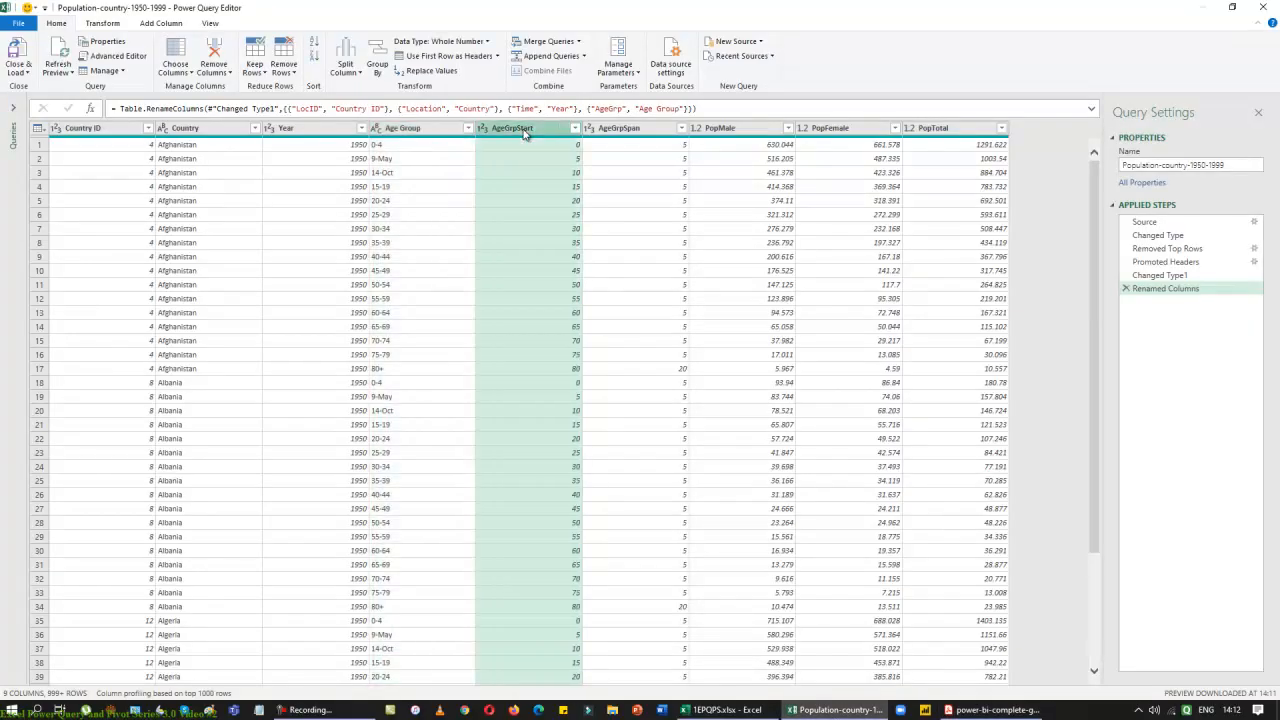
left_click(630, 130)
left_click(717, 132)
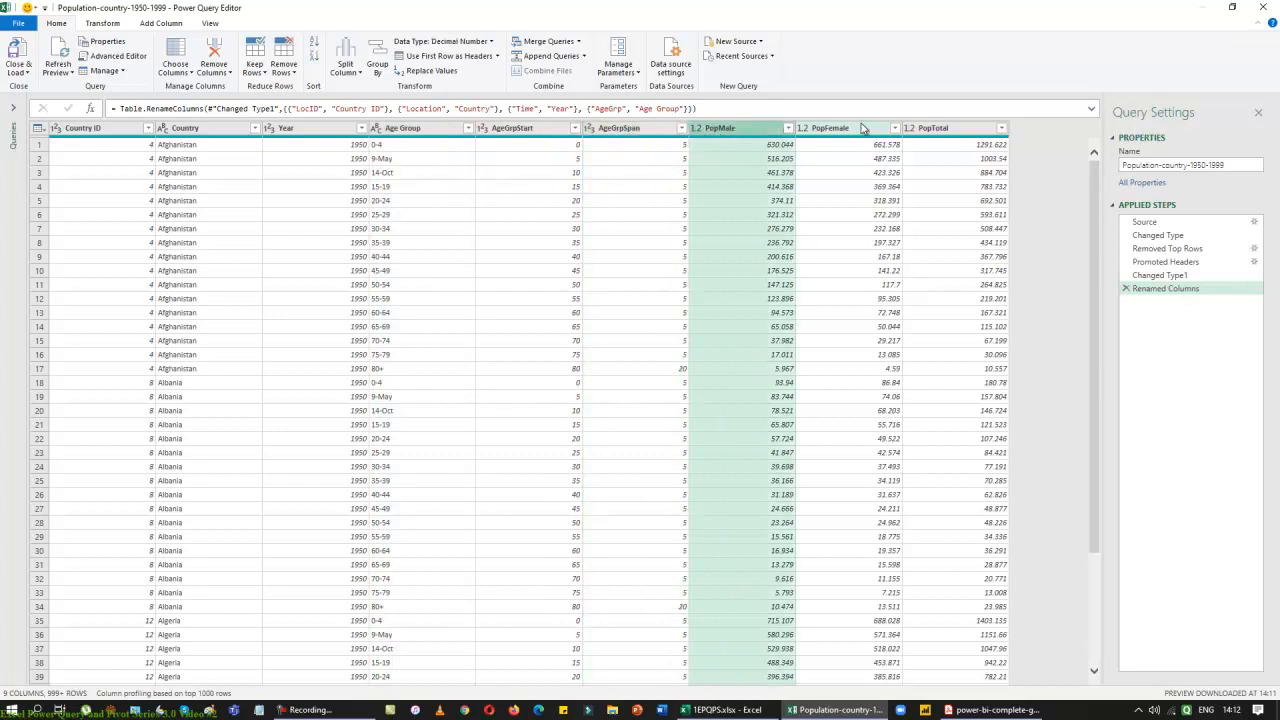
left_click(857, 129)
left_click(952, 132)
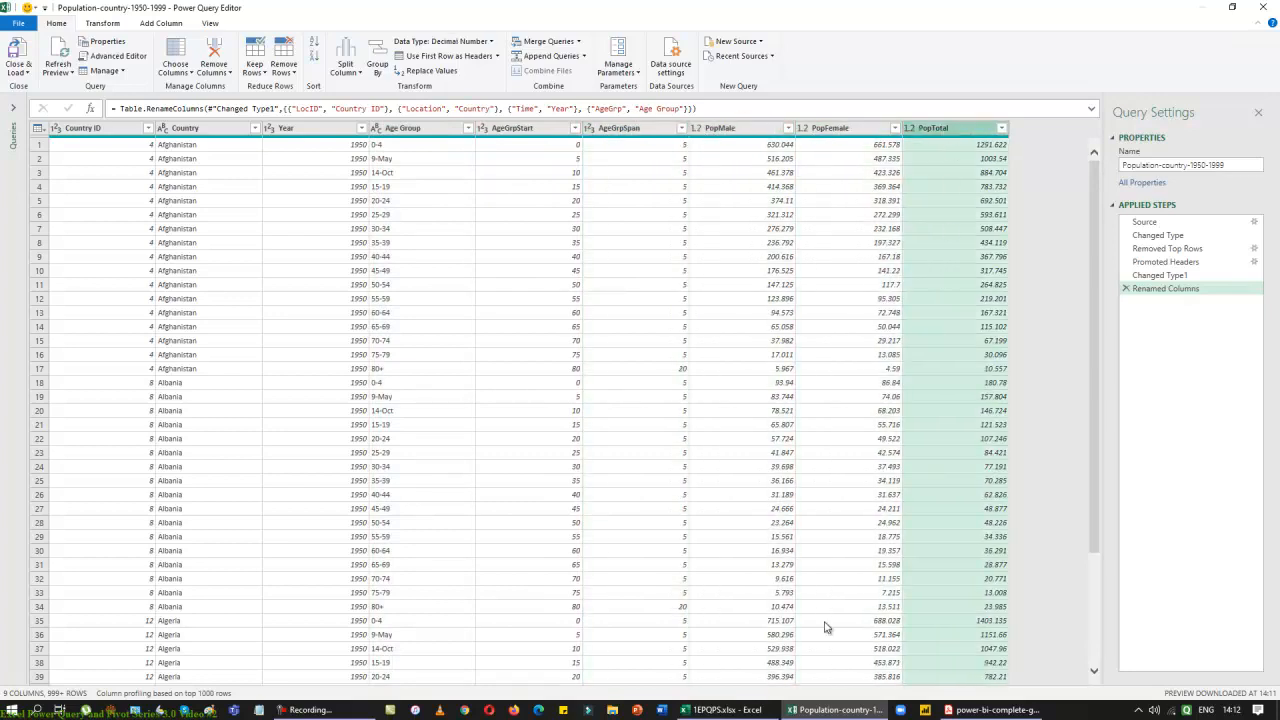
left_click(736, 133)
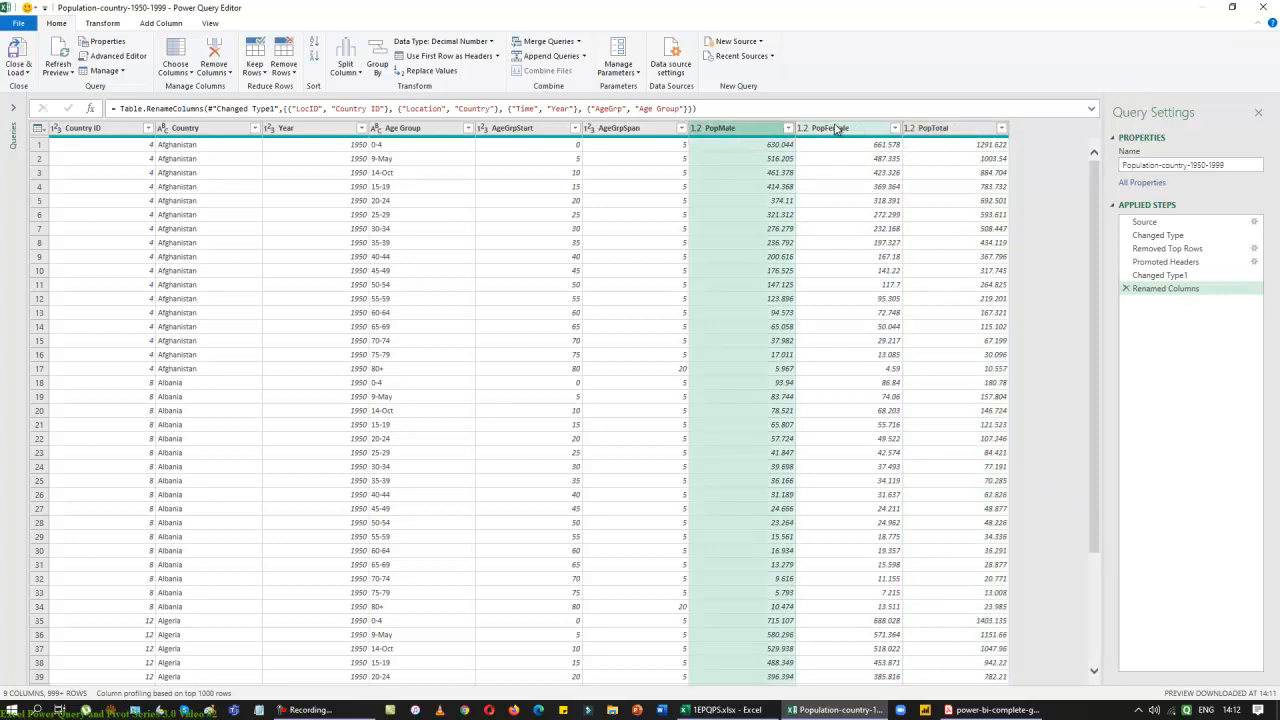
left_click(836, 129)
Exclude AgeGrpStart, AgeGrpSpan and PopTotal from the table with Choose Columns, keeping all other columns
left_click(940, 131)
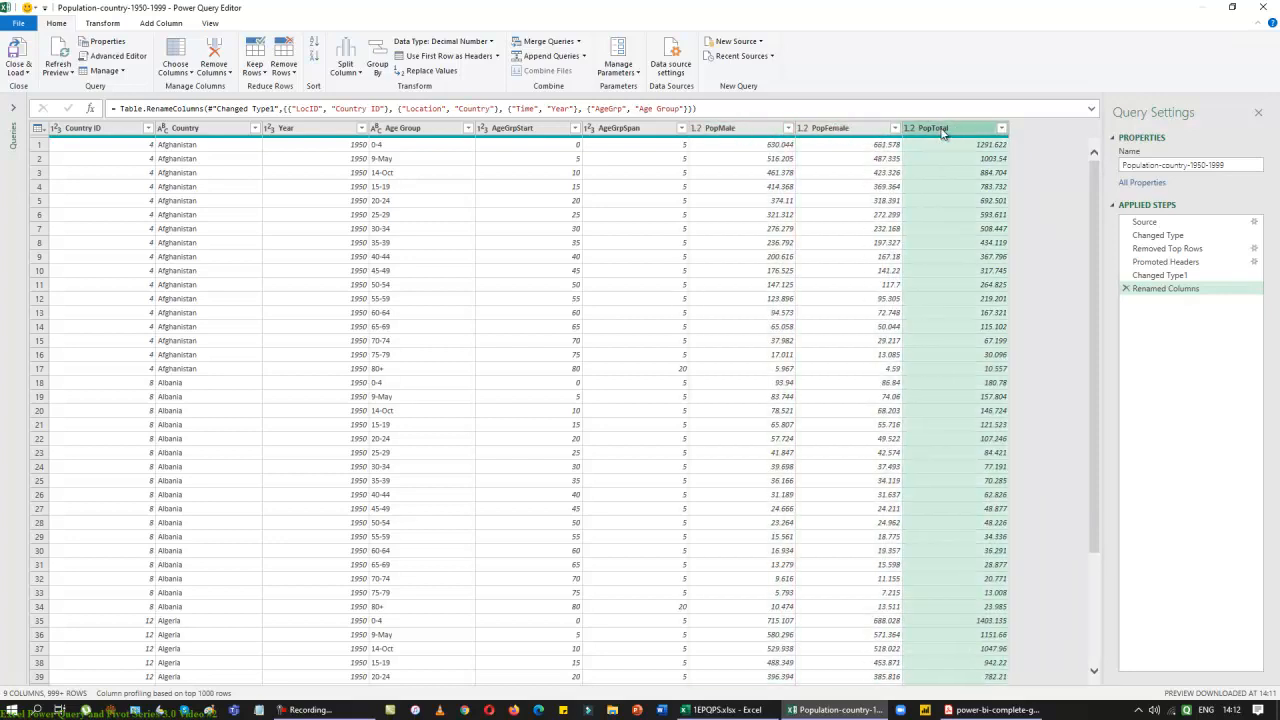
left_click(604, 135)
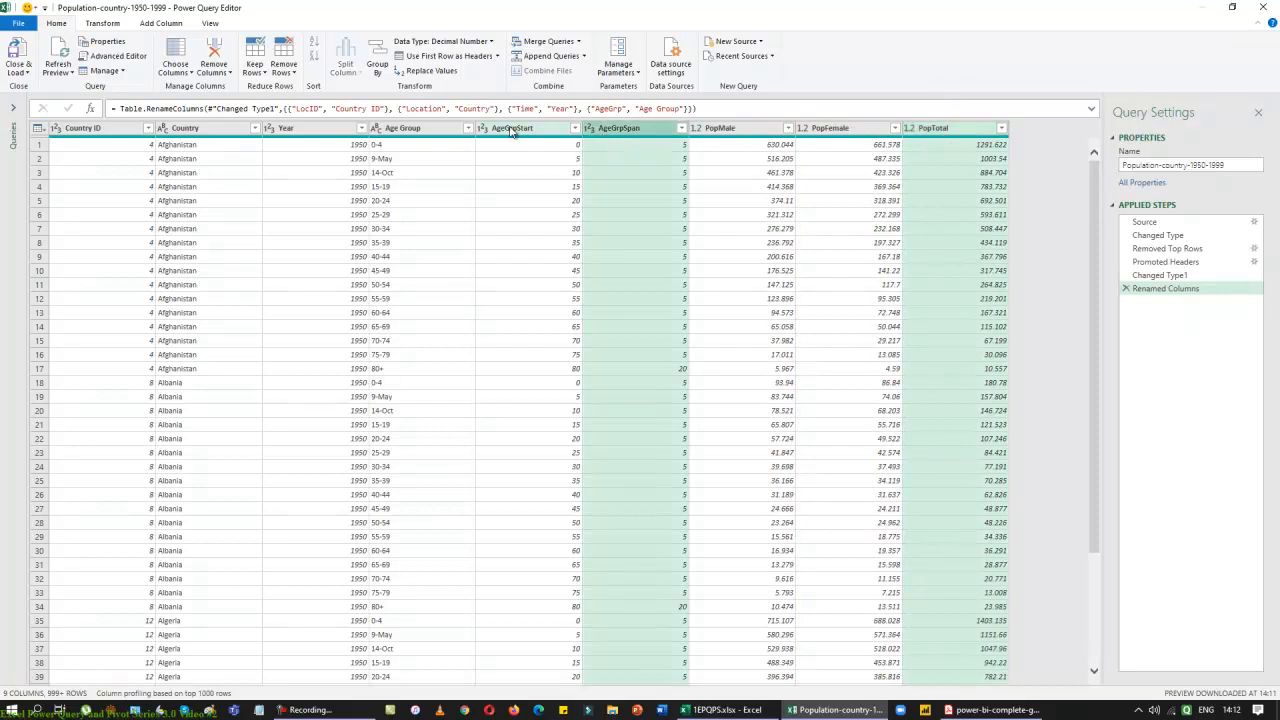
left_click(514, 134, "ctrl")
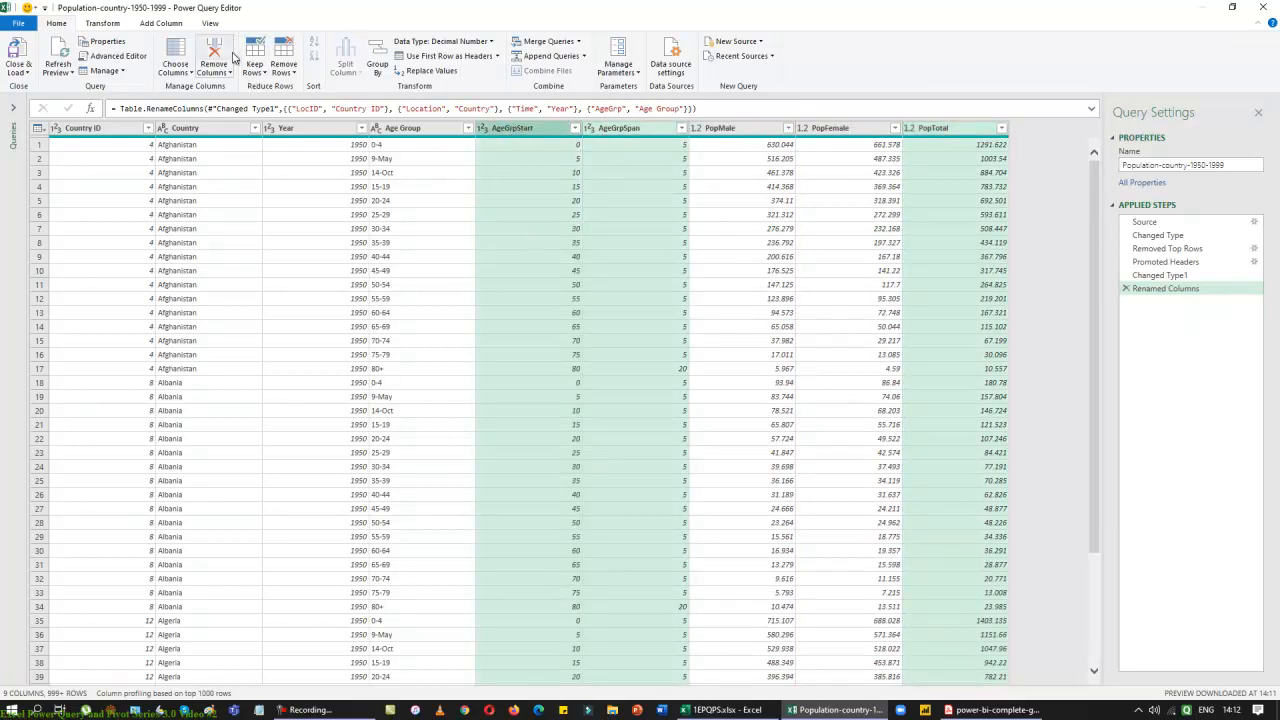
left_click(175, 50)
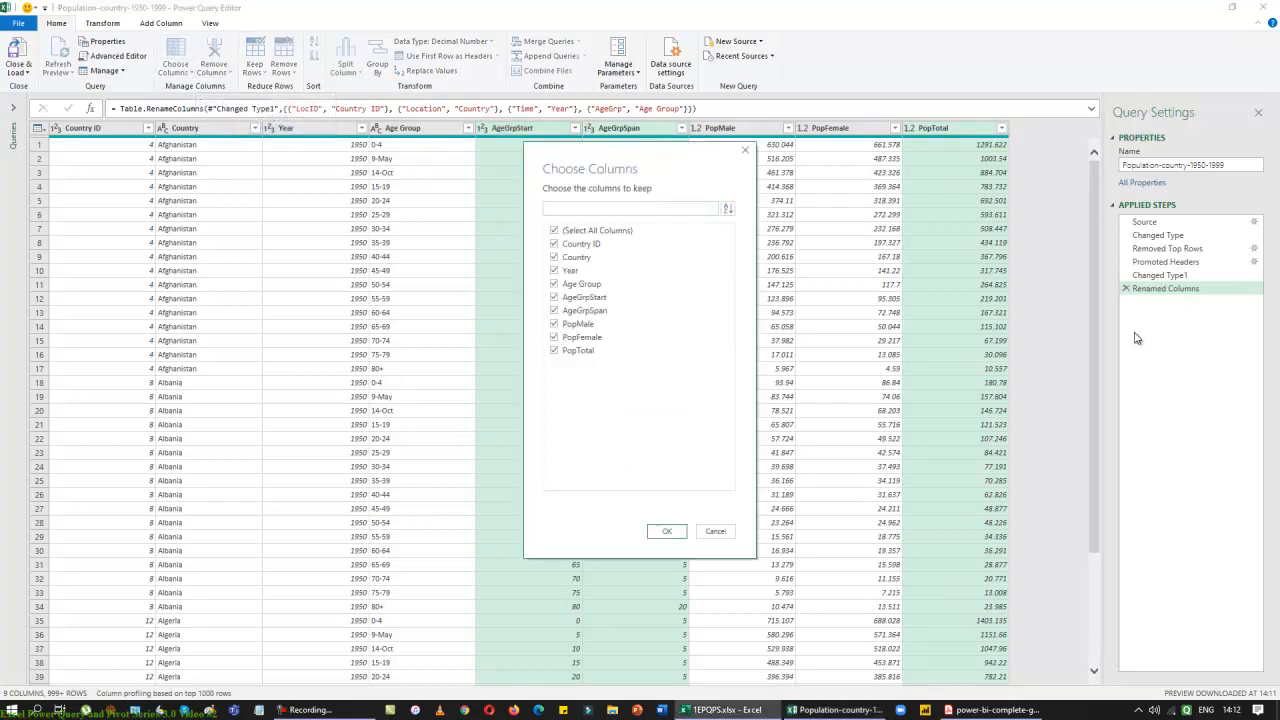
left_click(554, 297)
left_click(554, 311)
left_click(554, 350)
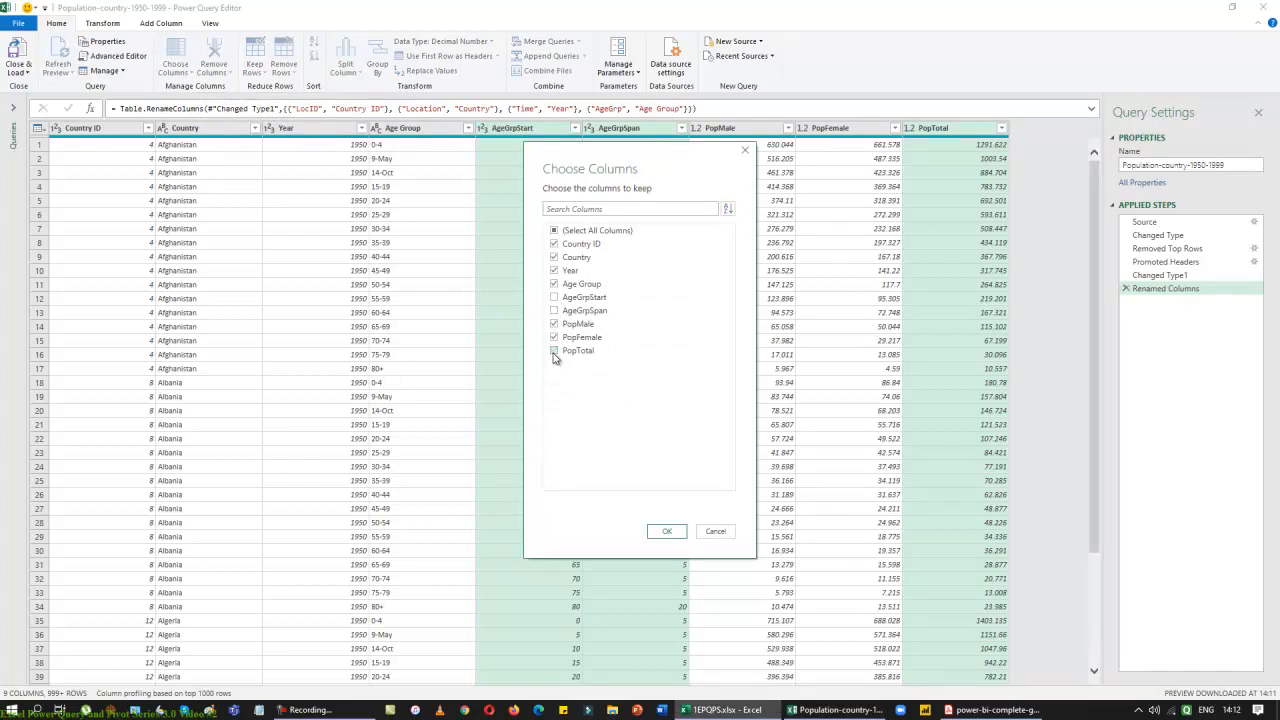
left_click(667, 532)
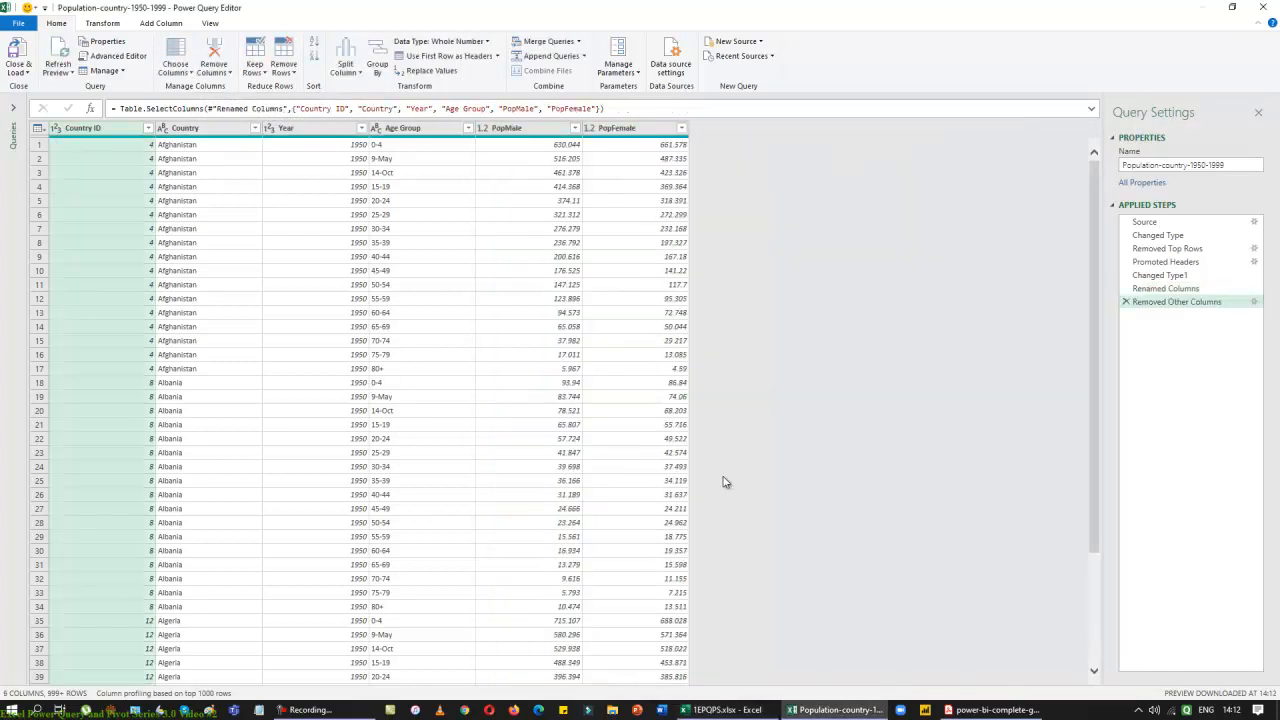
Check the project structure slide in Acrobat Reader for the Gender and Population fields, and unpivot the PopMale and PopFemale columns in Power Query
left_click(665, 368)
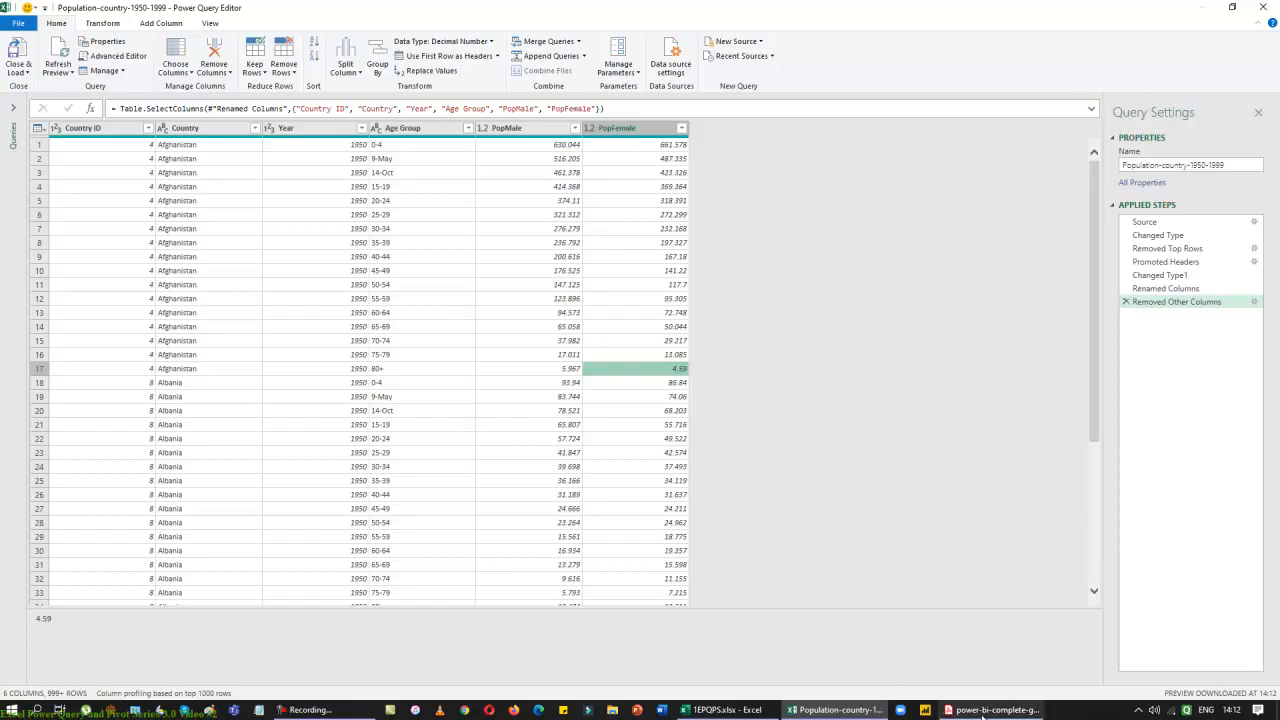
left_click(995, 710)
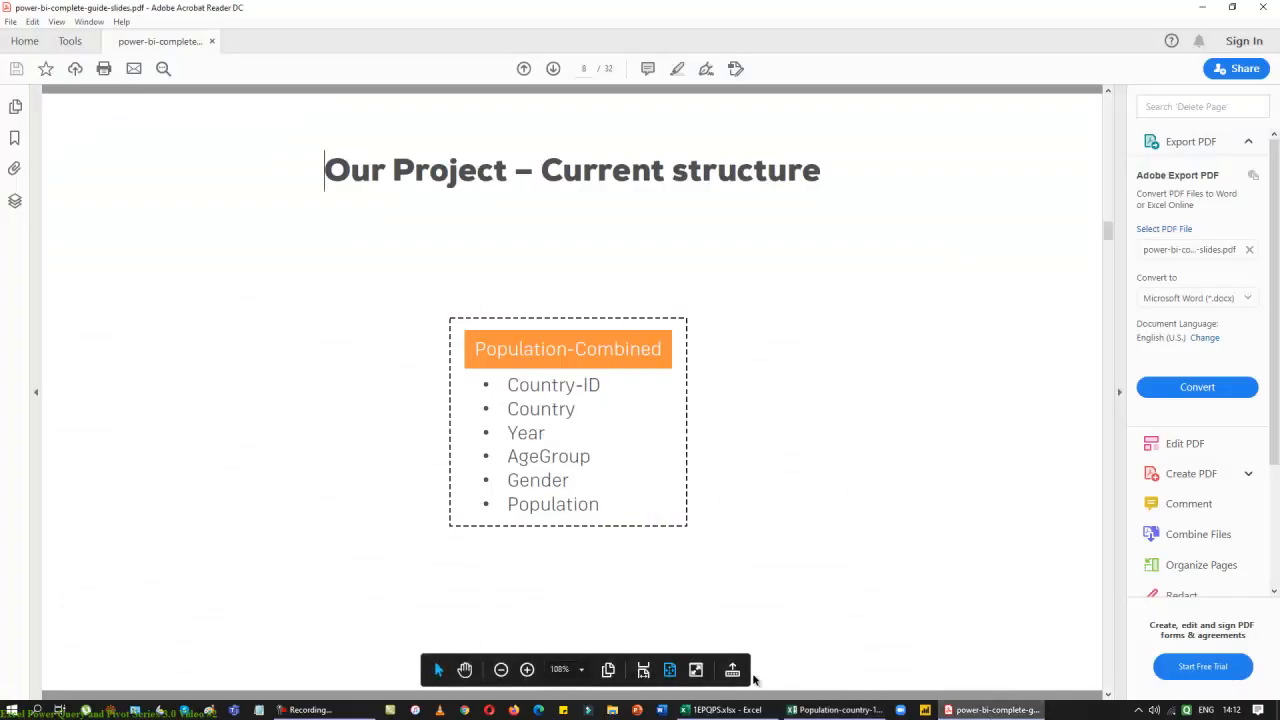
left_click(833, 710)
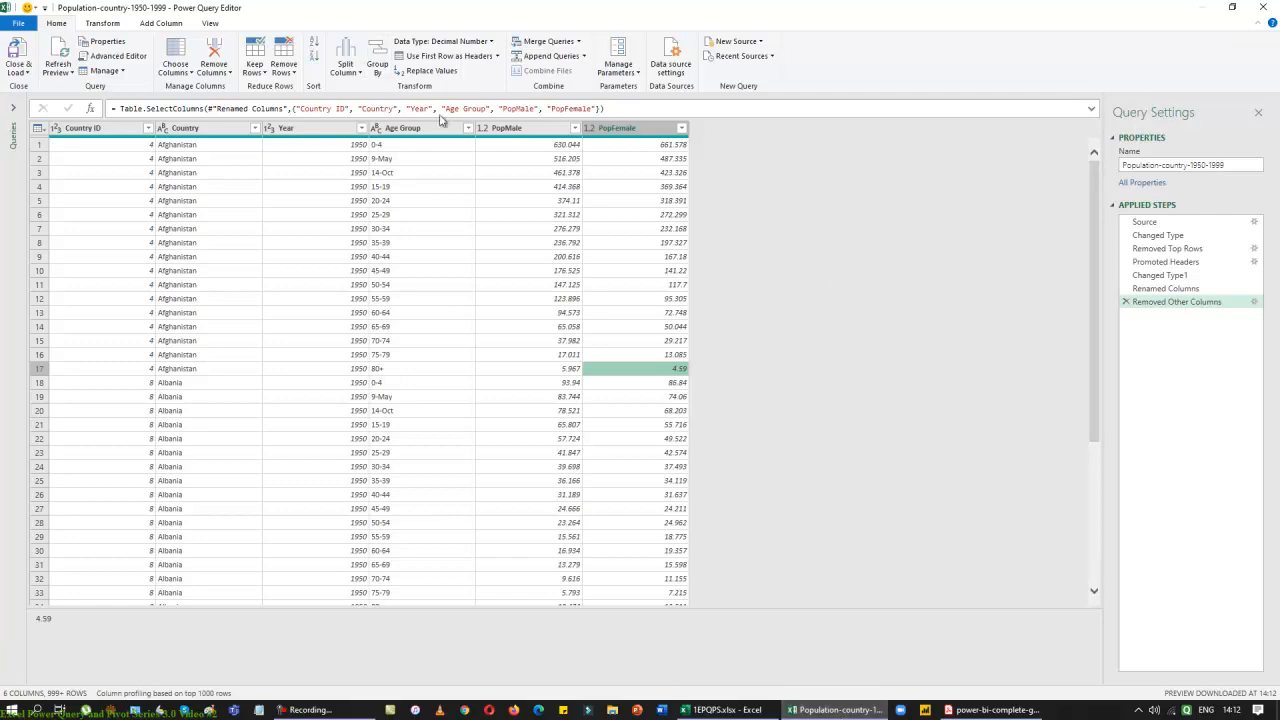
left_click(508, 128)
left_click(618, 128, "ctrl")
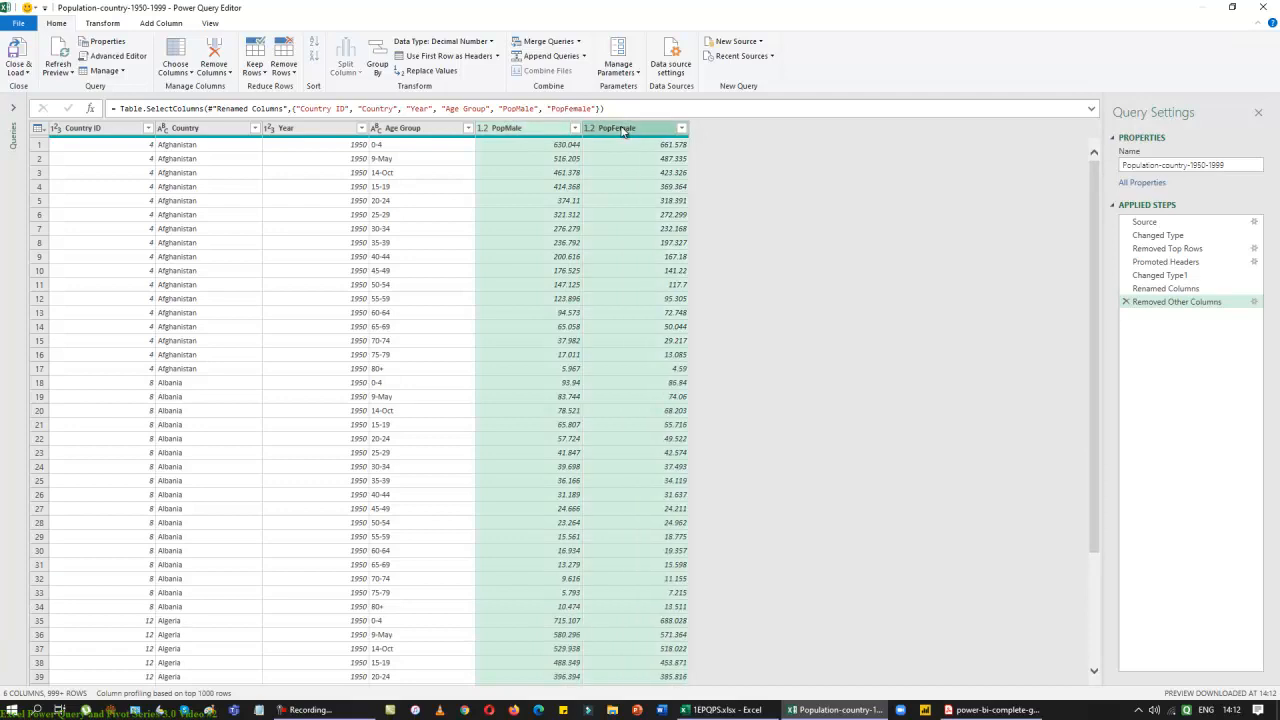
left_click(104, 23)
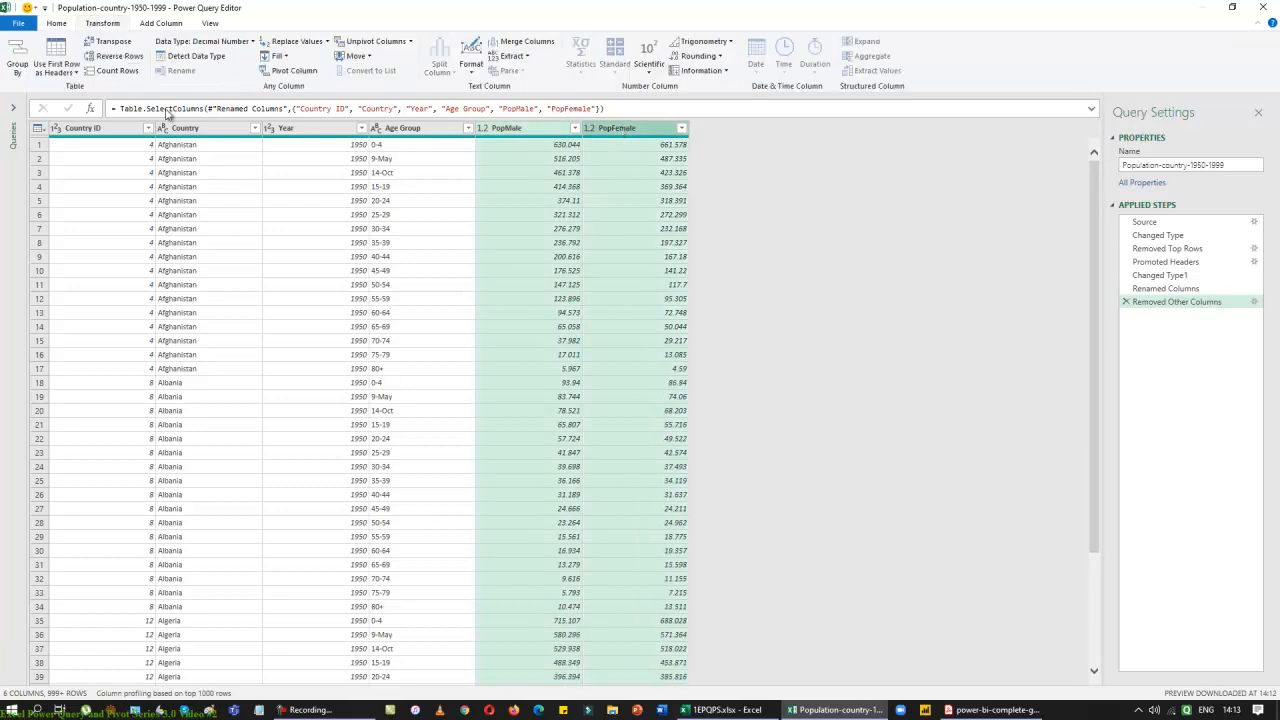
left_click(366, 44)
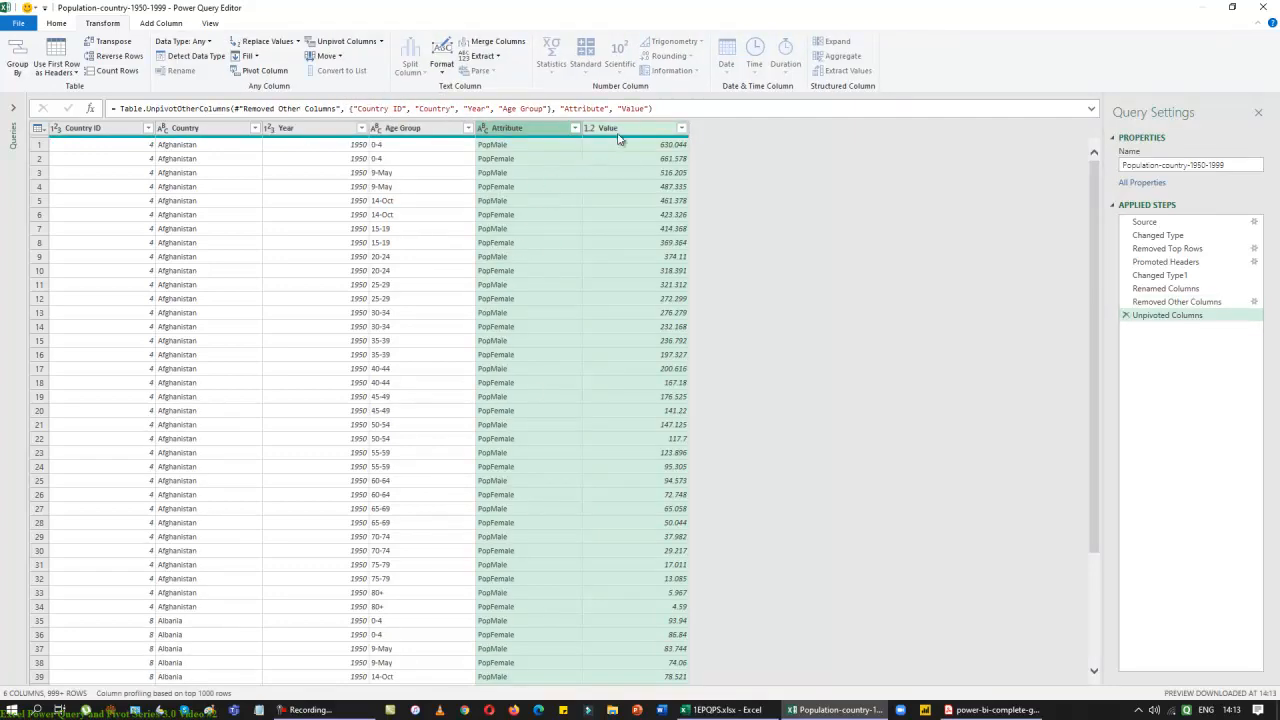
Rename the Attribute column to Gender, correcting the misspelled header
double_click(536, 128)
type("Gender")
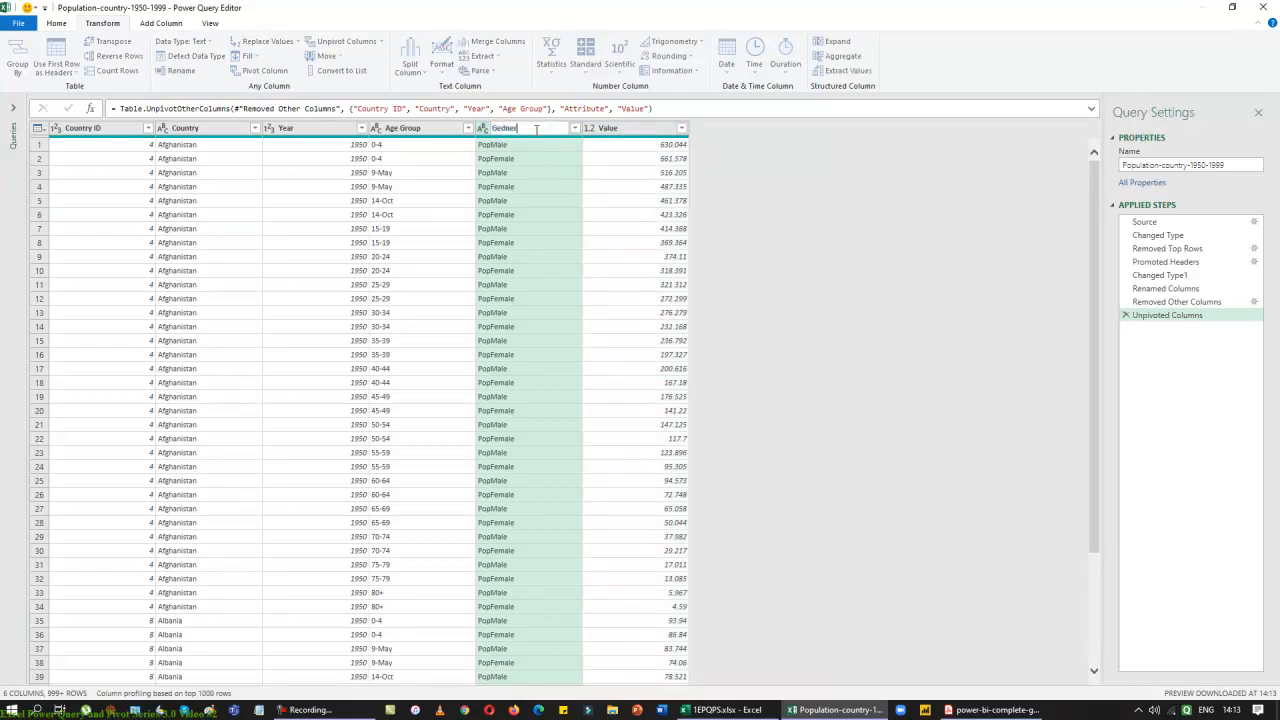
type("ner")
key("Return")
double_click(517, 128)
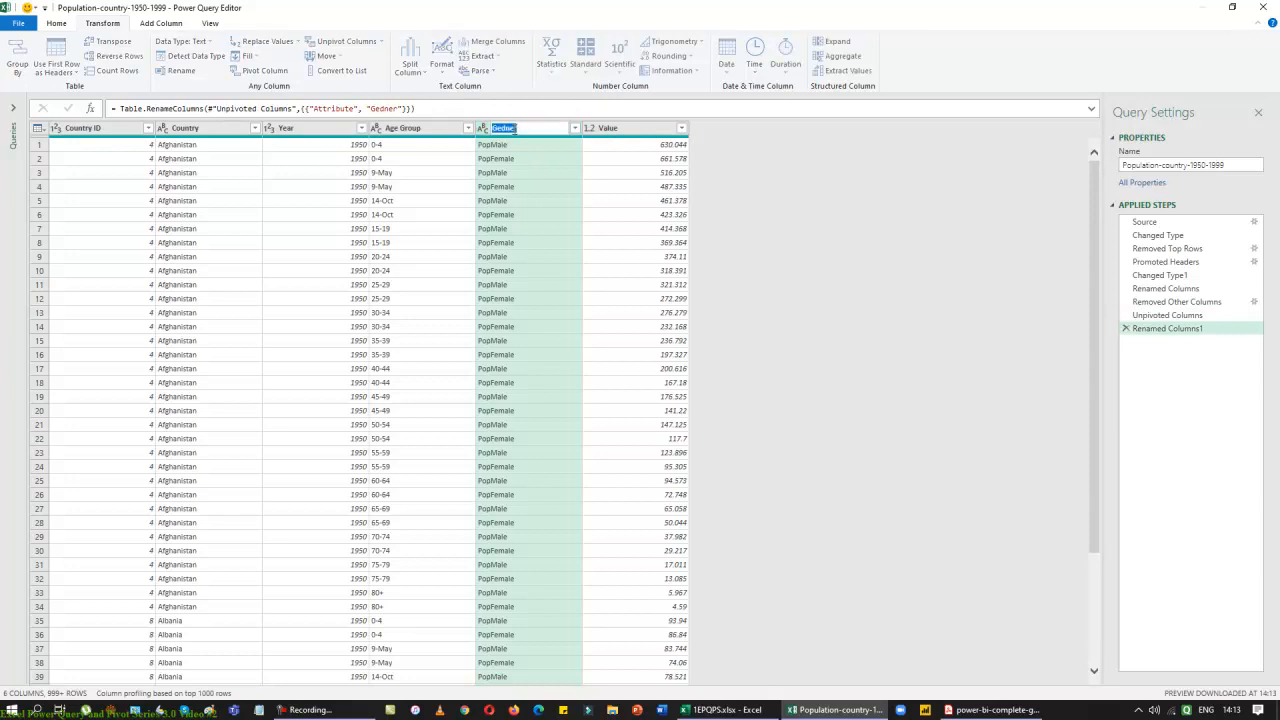
key("Right")
key("Left")
key("Left")
key("Left")
key("BackSpace")
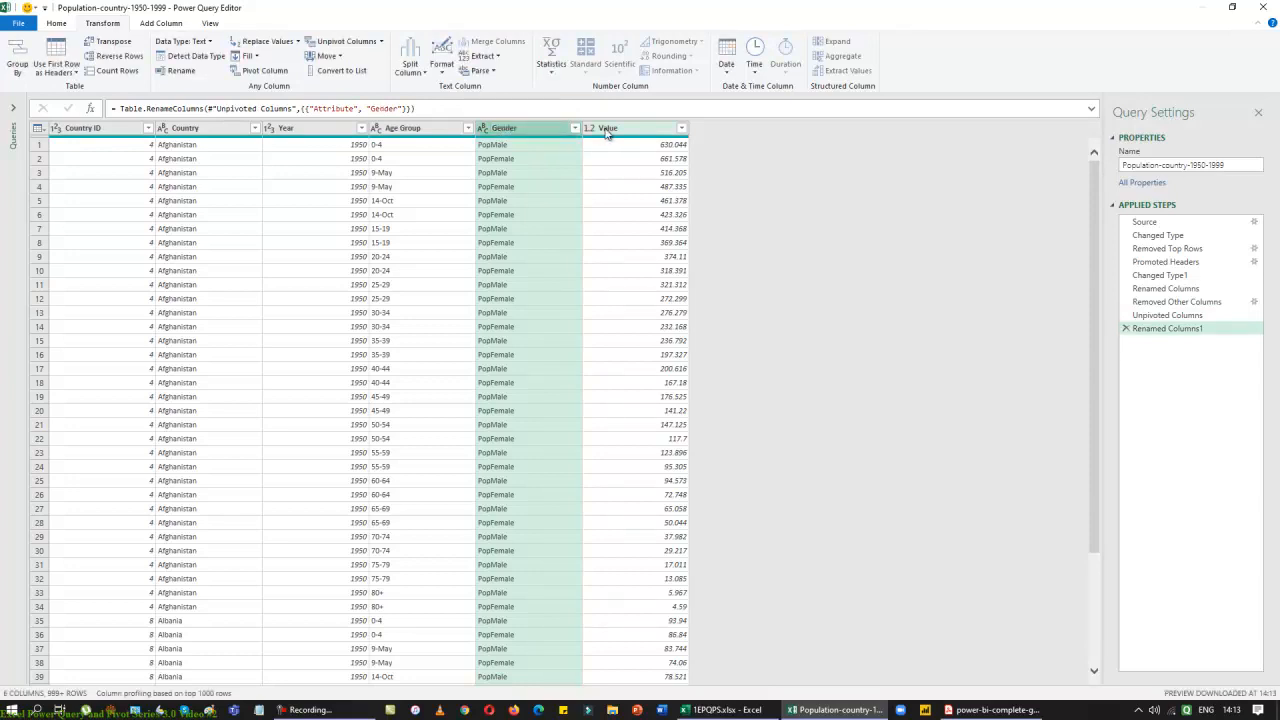
Rename the Value column to Population
double_click(607, 129)
type("Population")
key("Return")
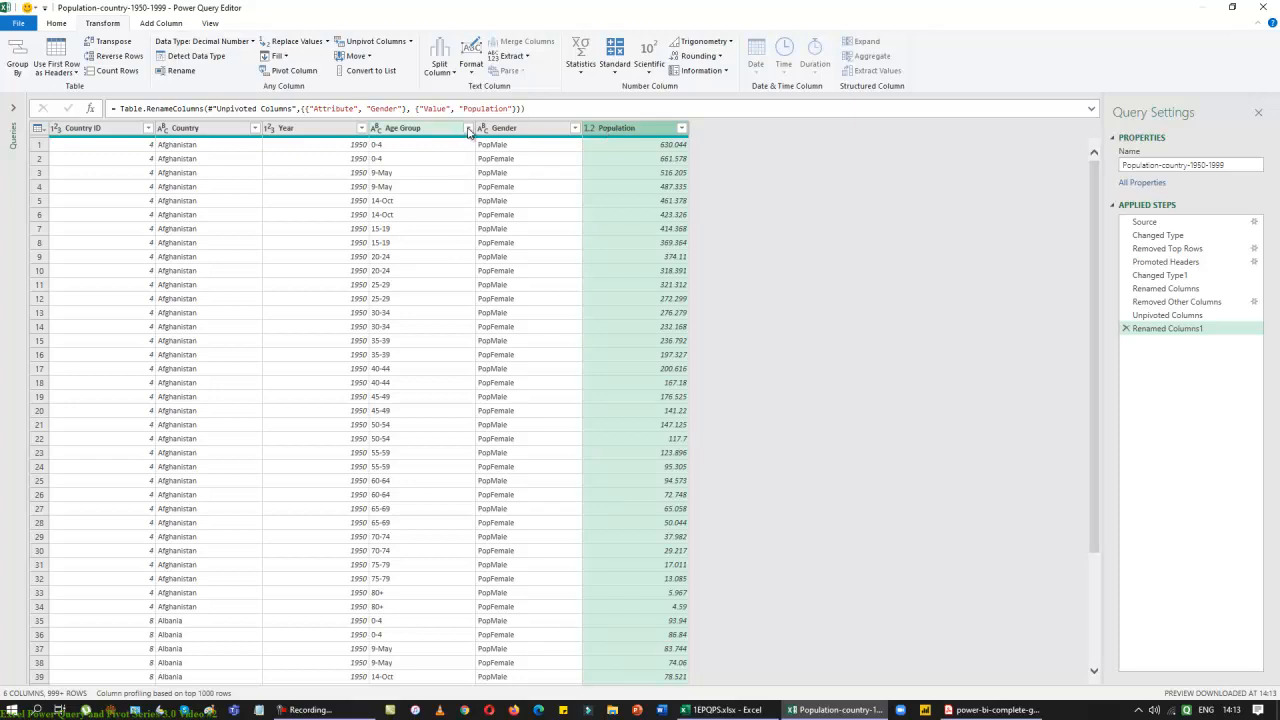
Review the complete list of years in the Year column's filter and apply it with all years selected
left_click(361, 128)
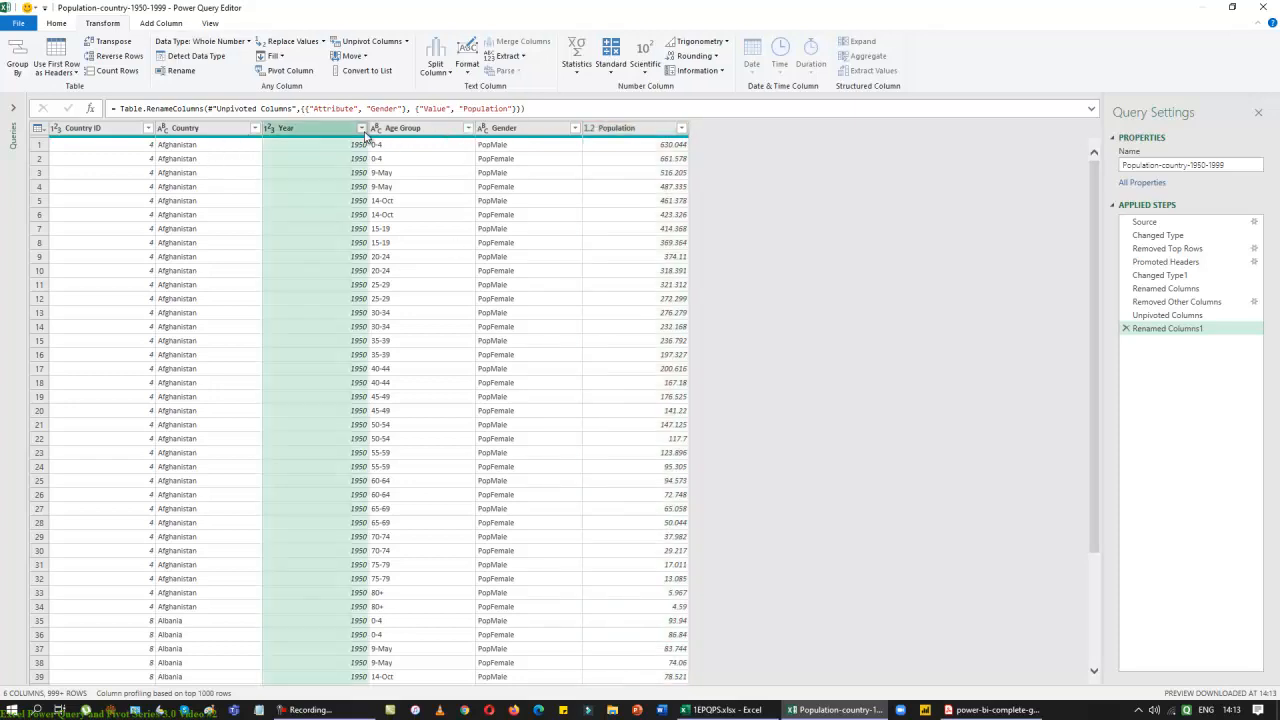
left_click(341, 339)
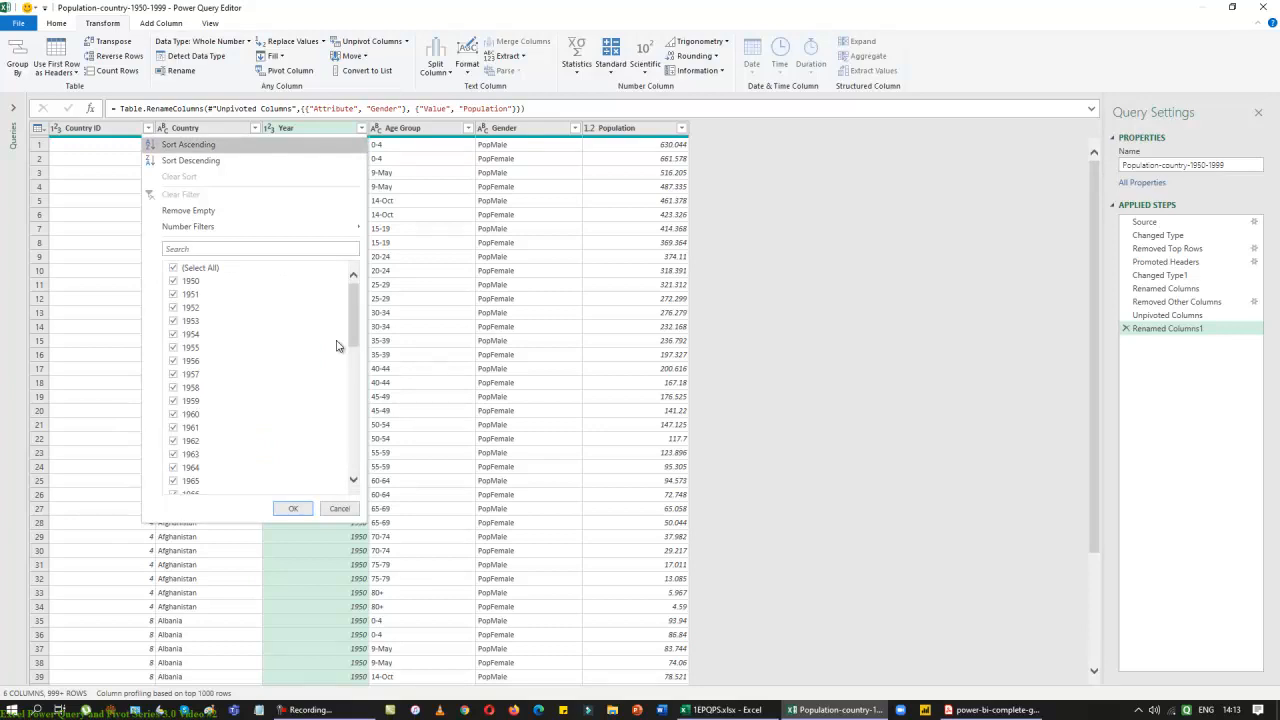
scroll(337, 346, "down", 10)
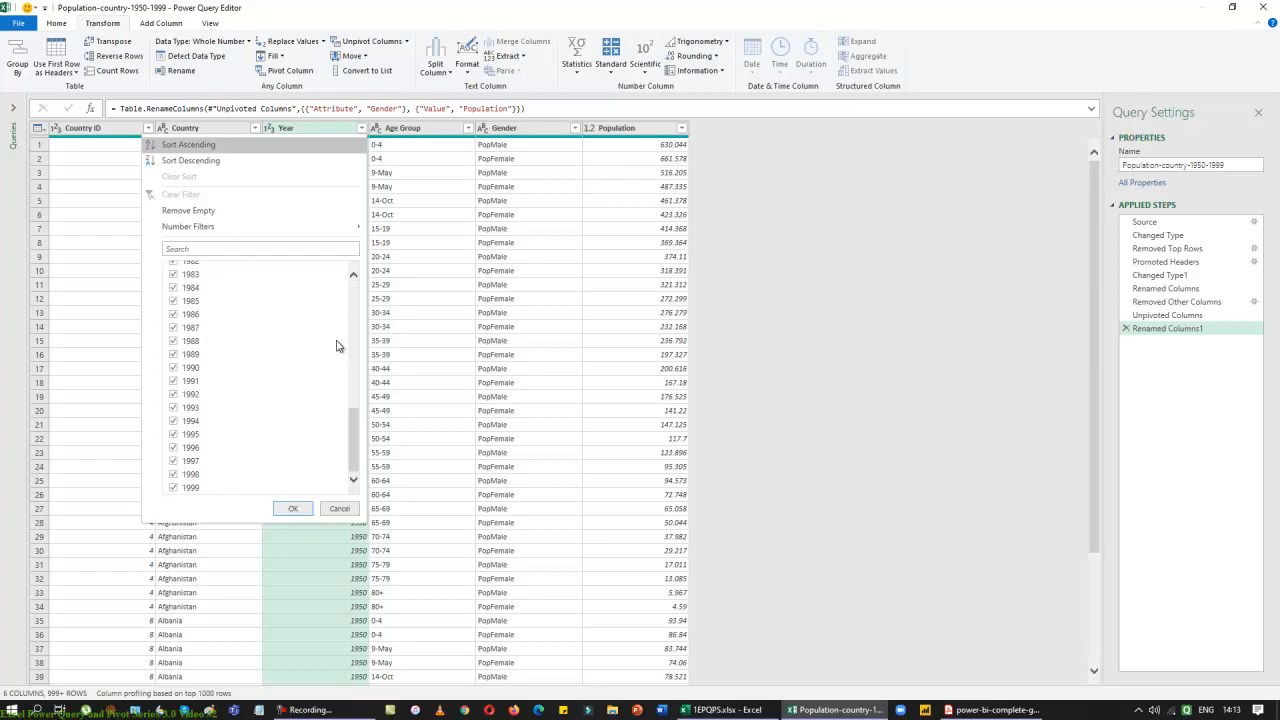
scroll(337, 346, "up", 10)
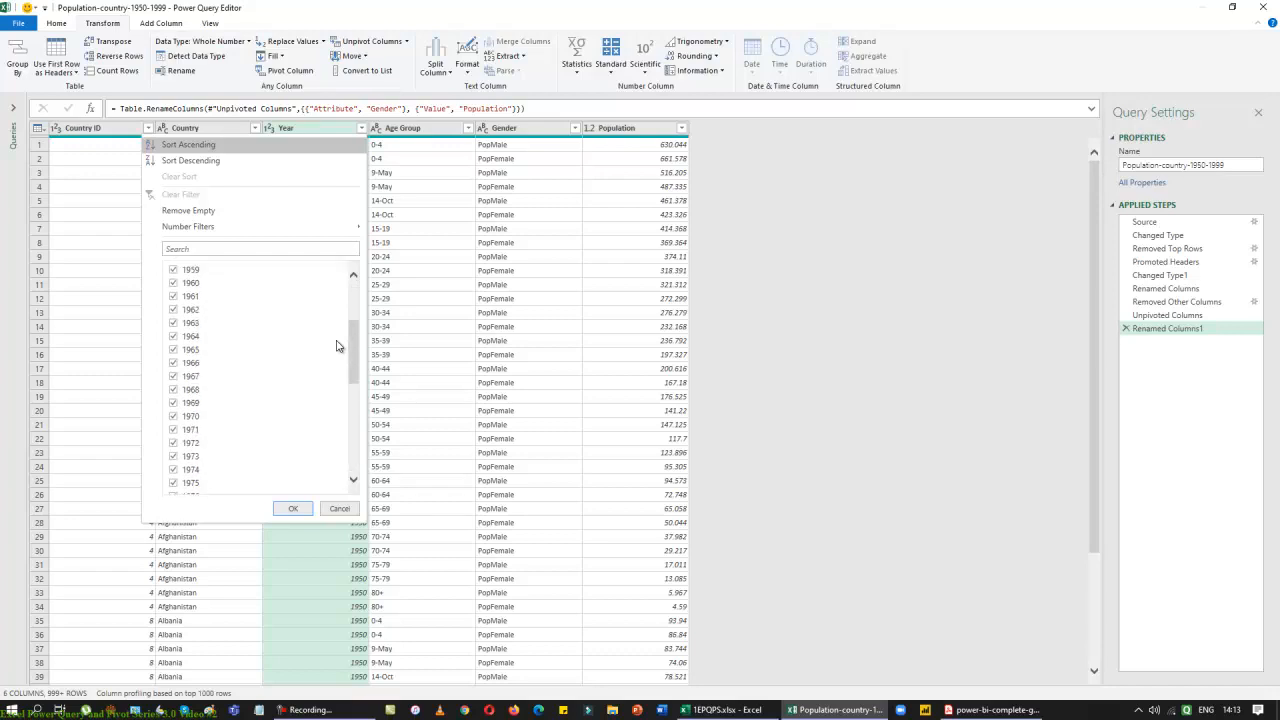
left_click(300, 509)
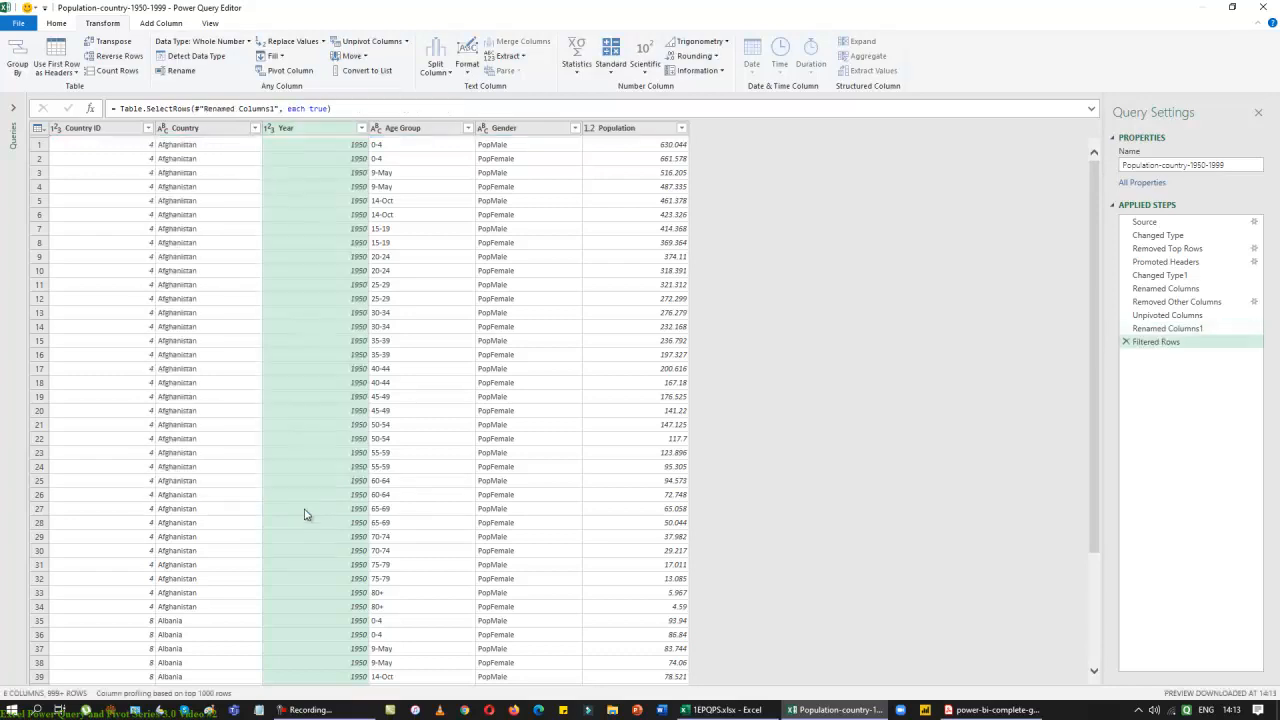
Check the complete list of Age Group values, and replace 9-May with 5-9 in that column
left_click(467, 128)
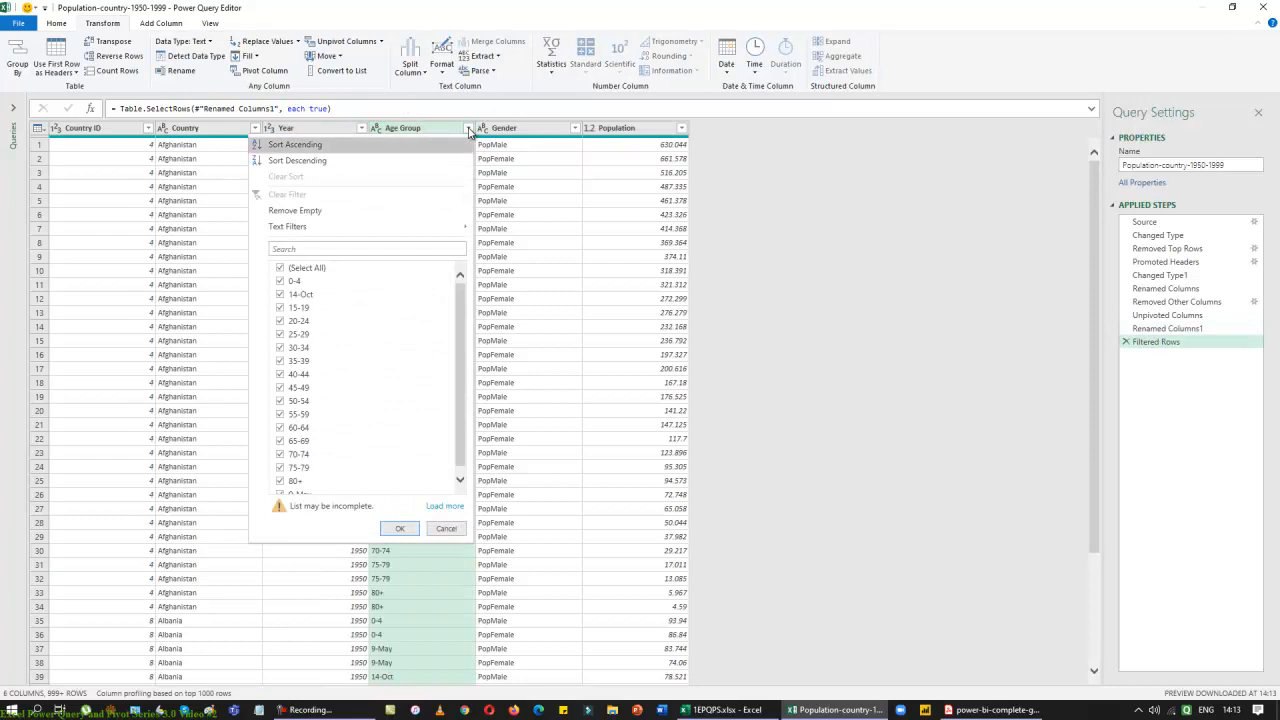
left_click(445, 506)
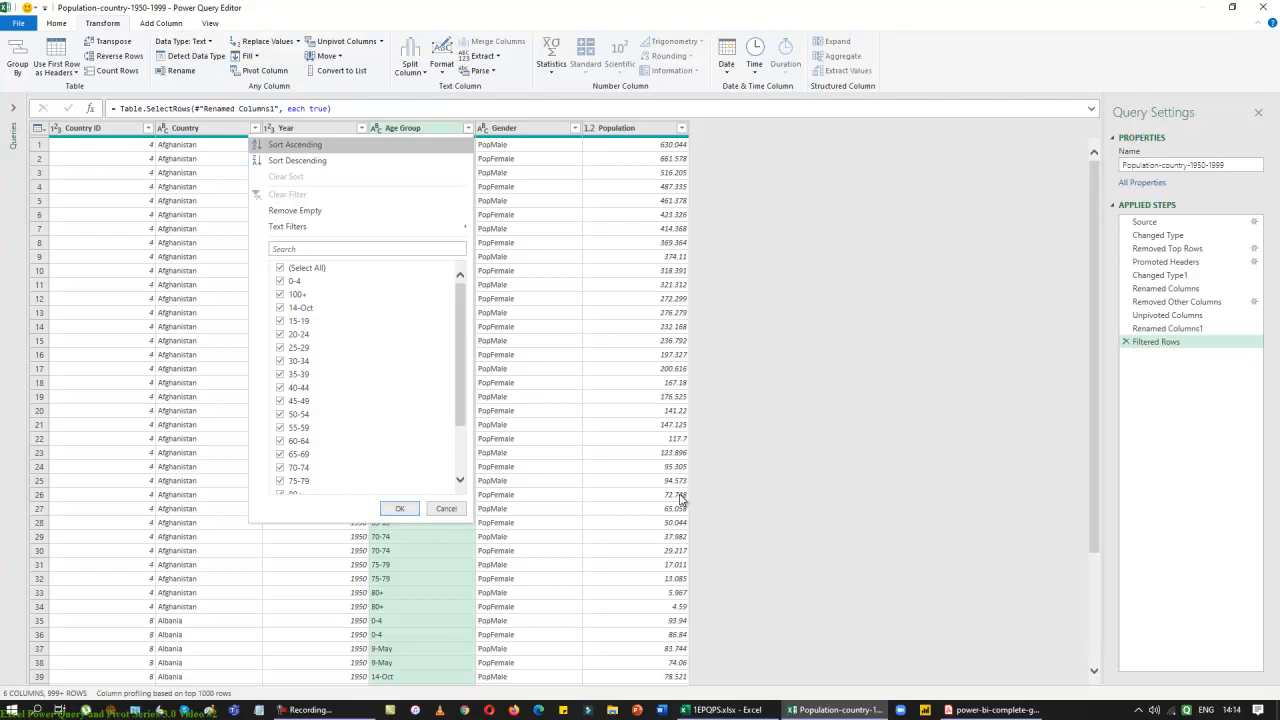
left_click(446, 508)
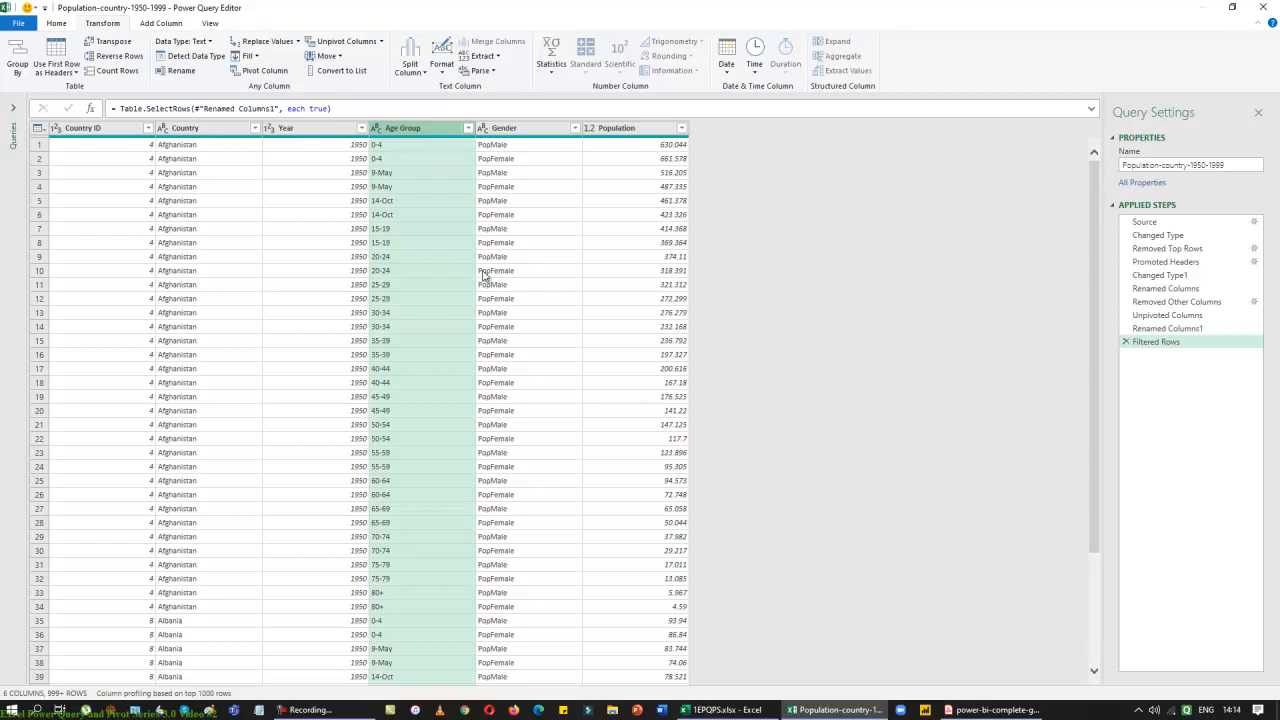
left_click(390, 176)
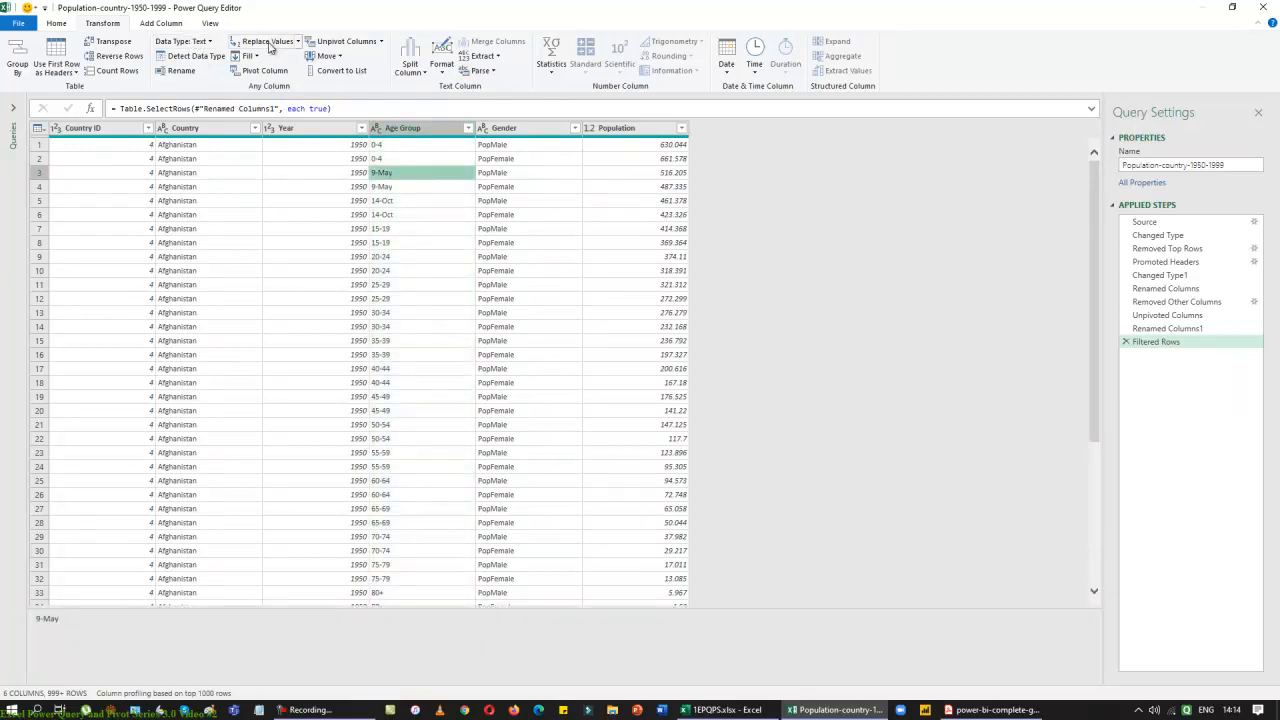
left_click(268, 44)
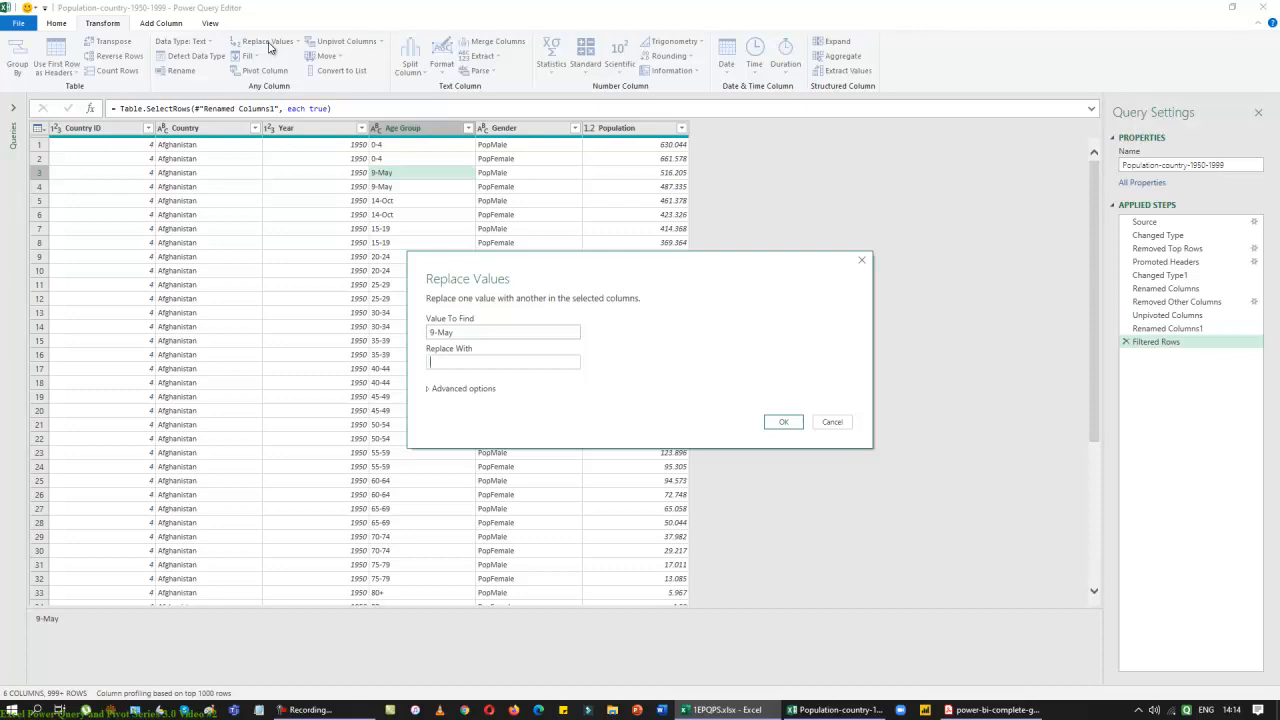
type("5-9")
key("Return")
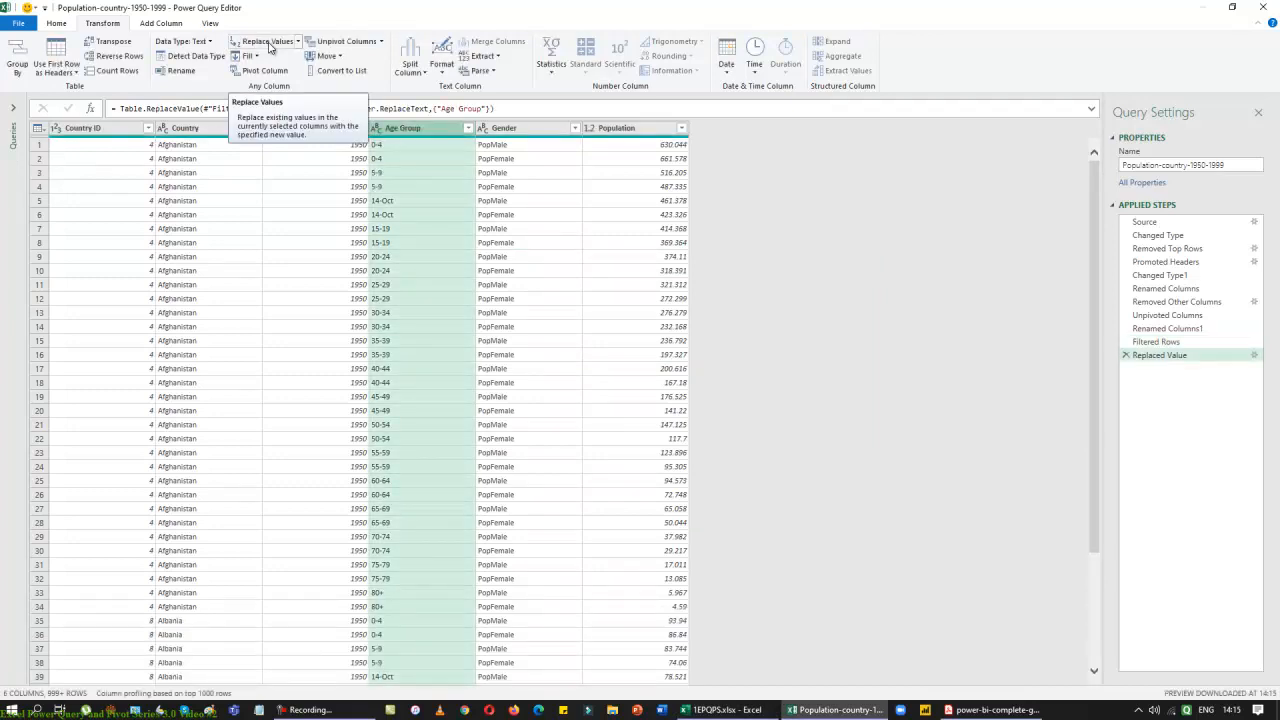
Replace the value 14-Oct with 10-14 in the Age Group column
left_click(396, 201)
left_click(262, 42)
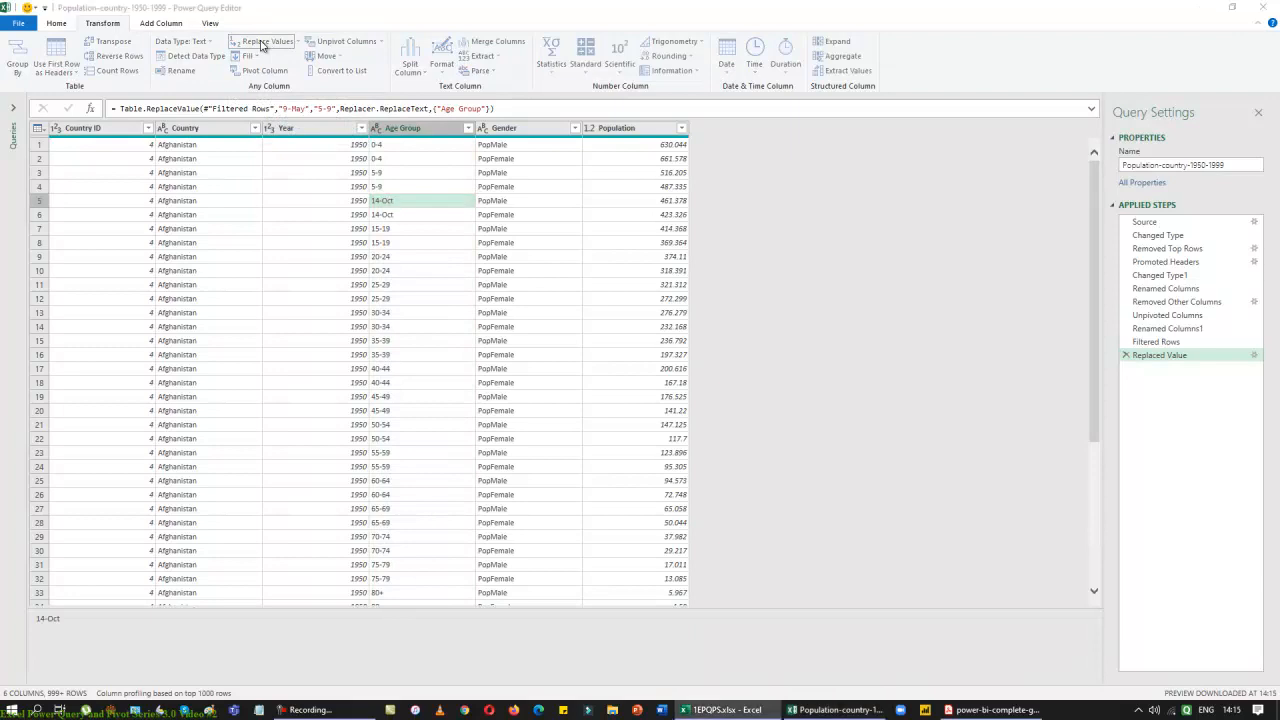
type("10-14")
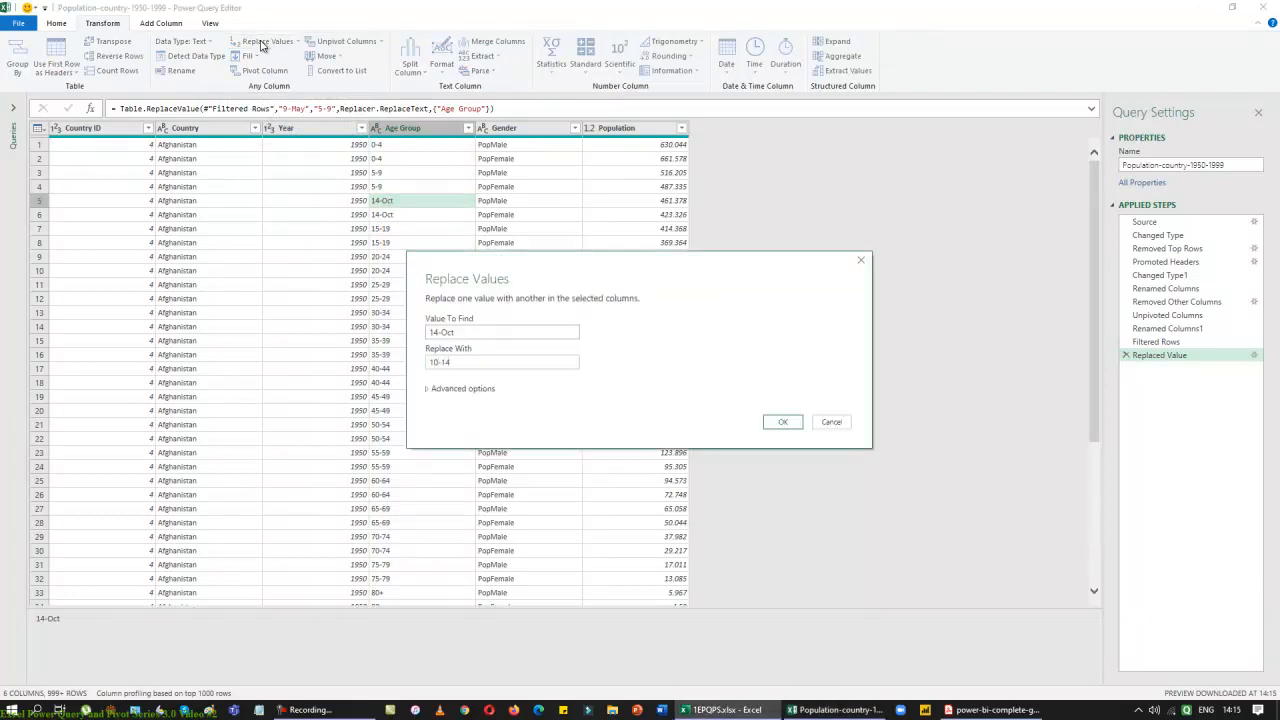
key("Return")
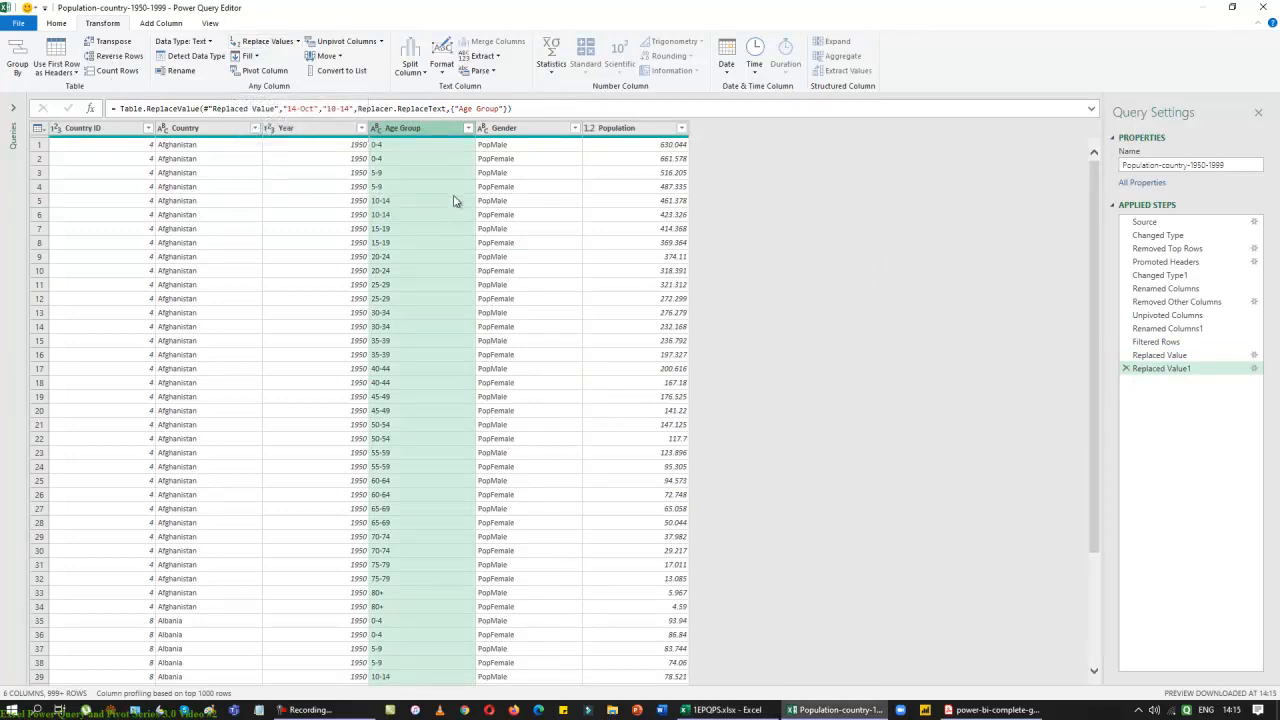
Examine the complete list of Age Group values for inconsistent ranges, and replace 80+ with 80-84 in that column
left_click(467, 128)
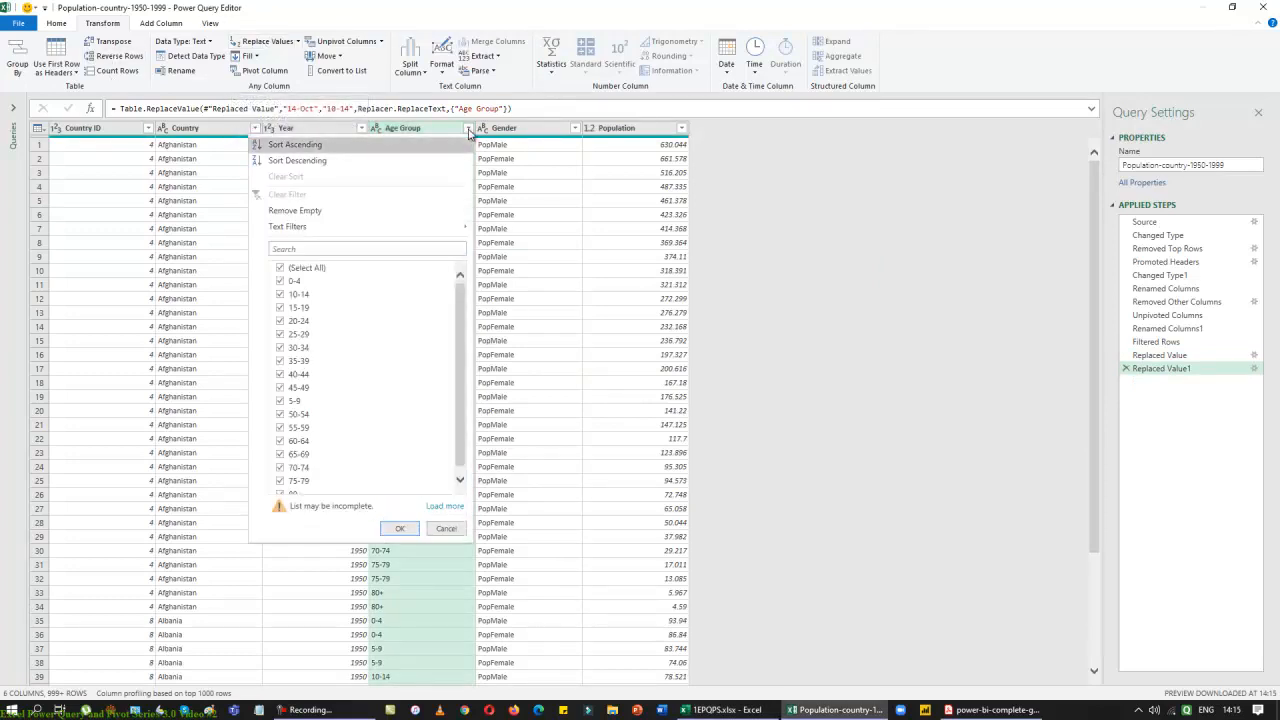
left_click(444, 507)
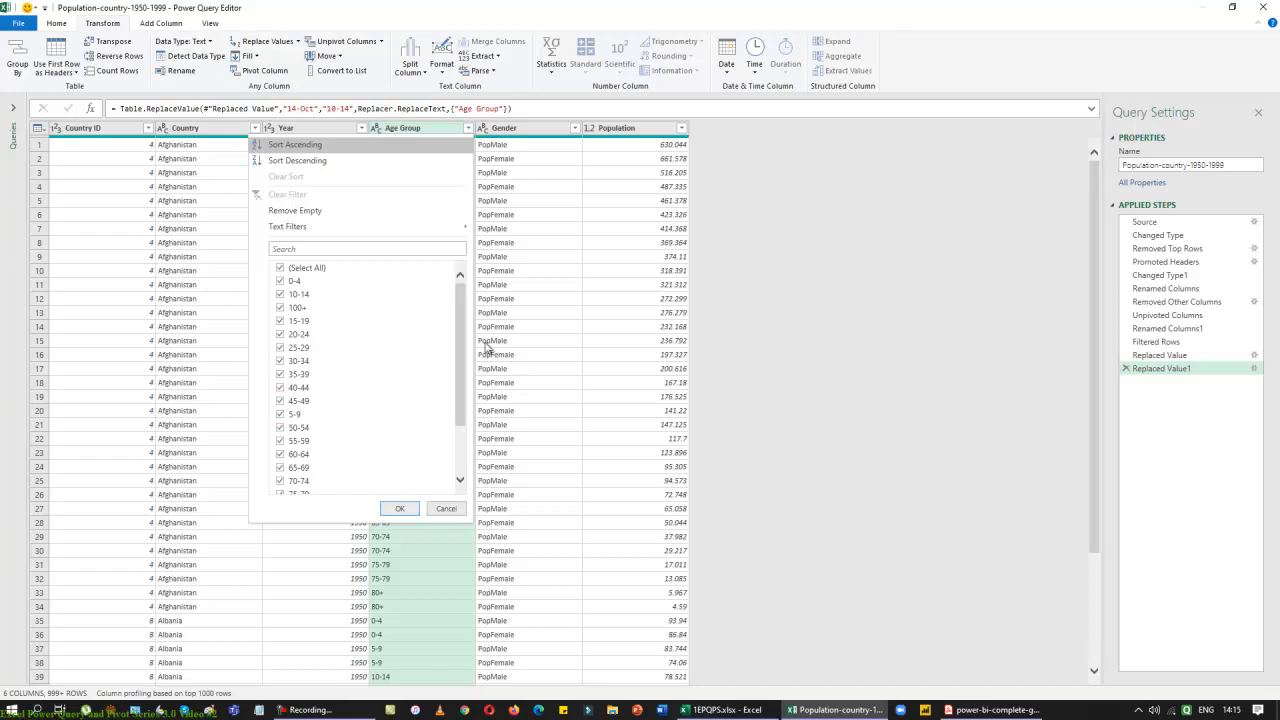
left_click_drag(462, 315, 465, 388)
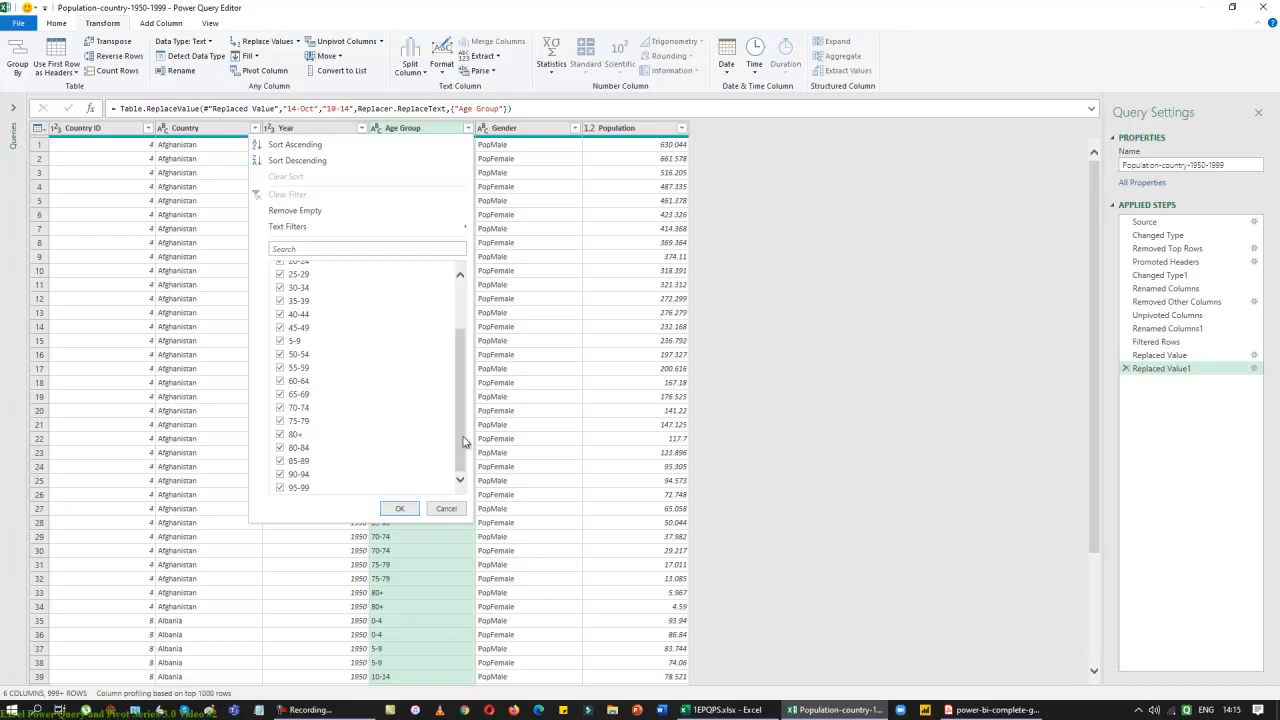
left_click_drag(463, 442, 486, 323)
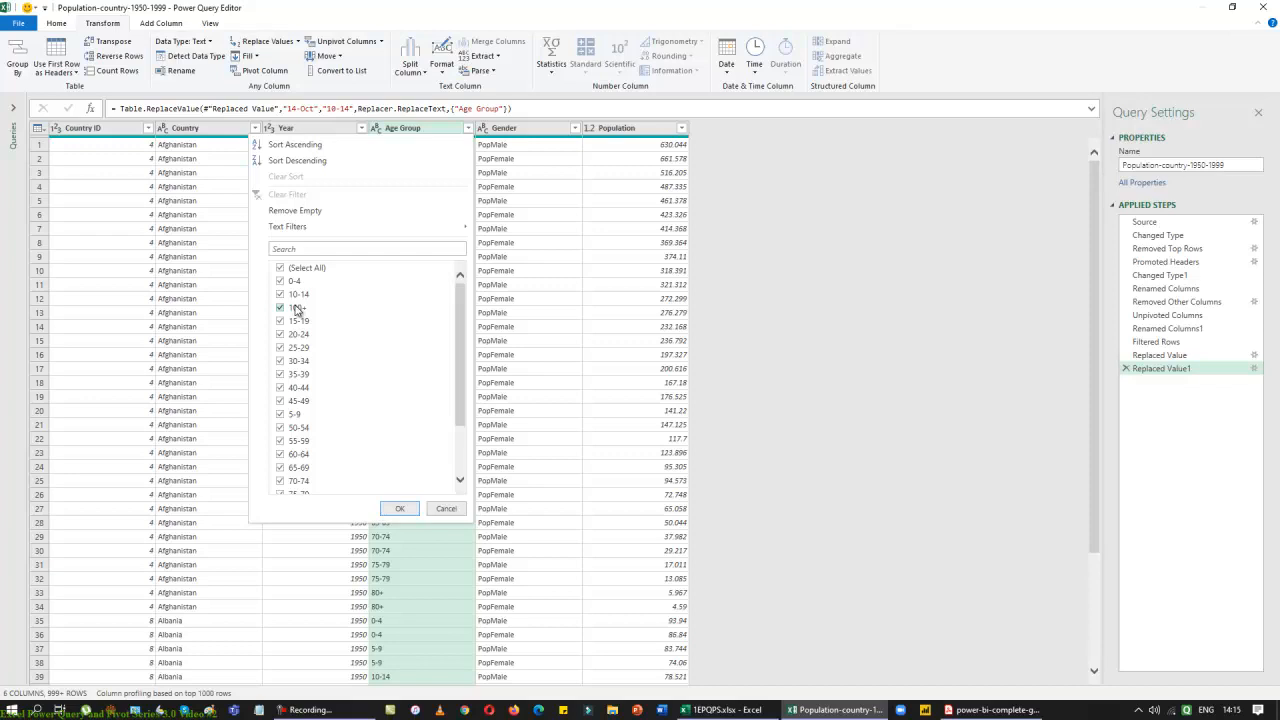
left_click(446, 509)
scroll(428, 488, "down", 4)
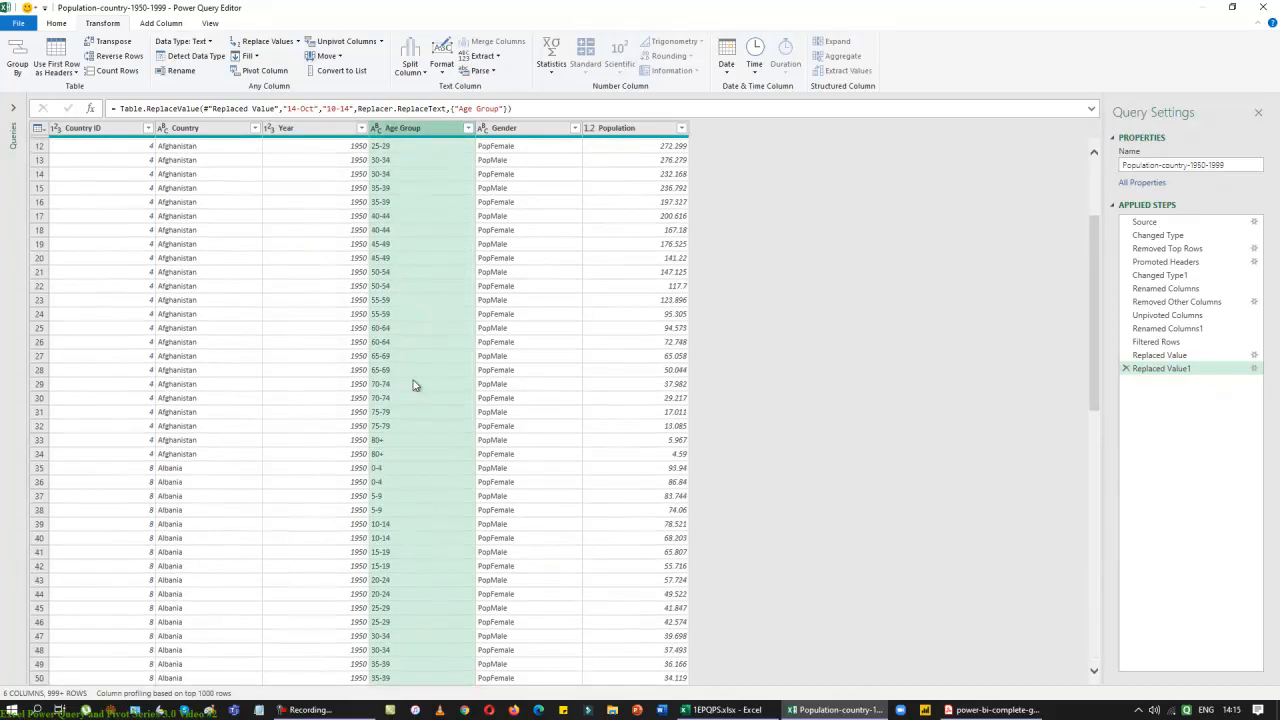
scroll(543, 500, "up", 4)
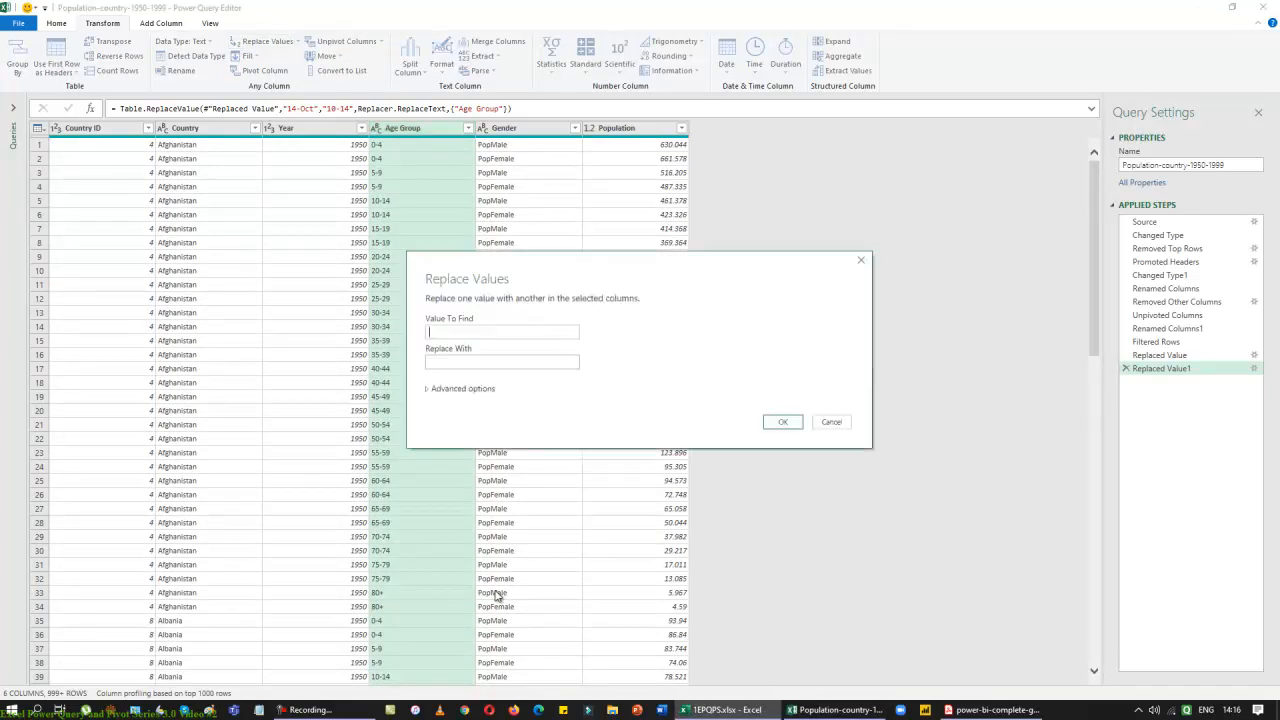
type("80+\",\"80-84")
key("Return")
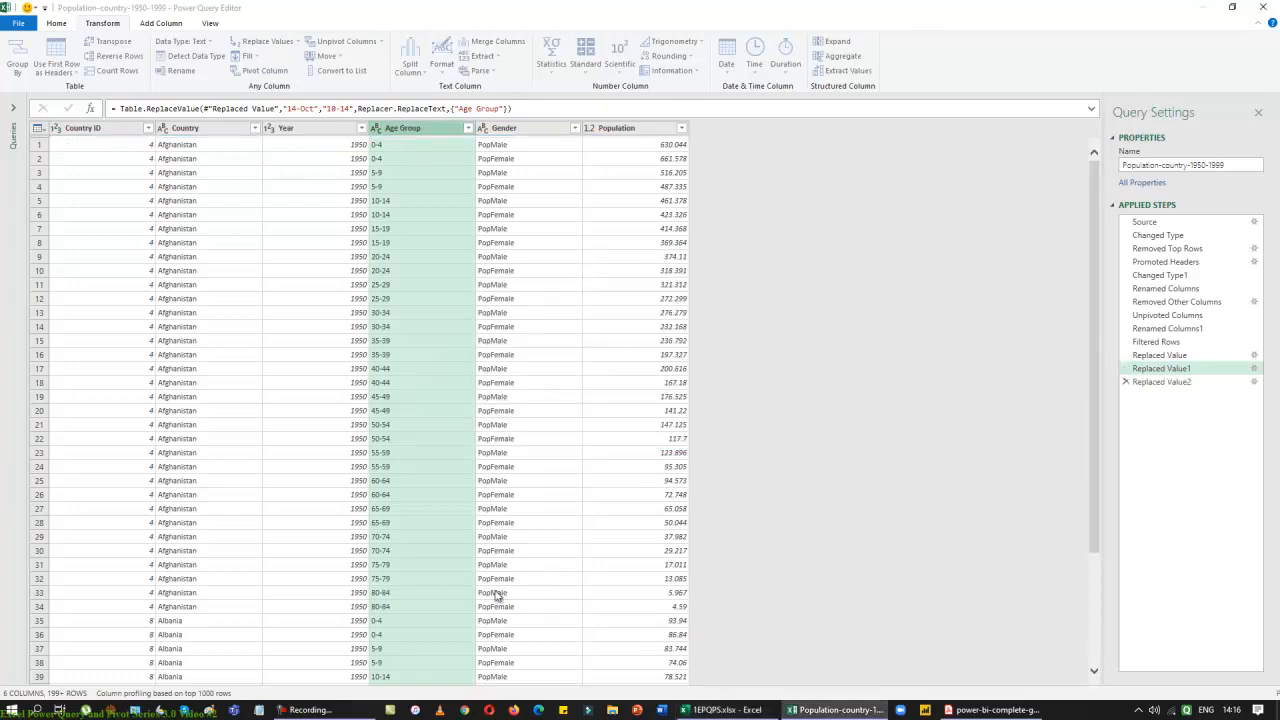
Replace the value 100+ with 100-100 in the Age Group column
left_click(250, 44)
type("100-")
key("Tab")
type("1")
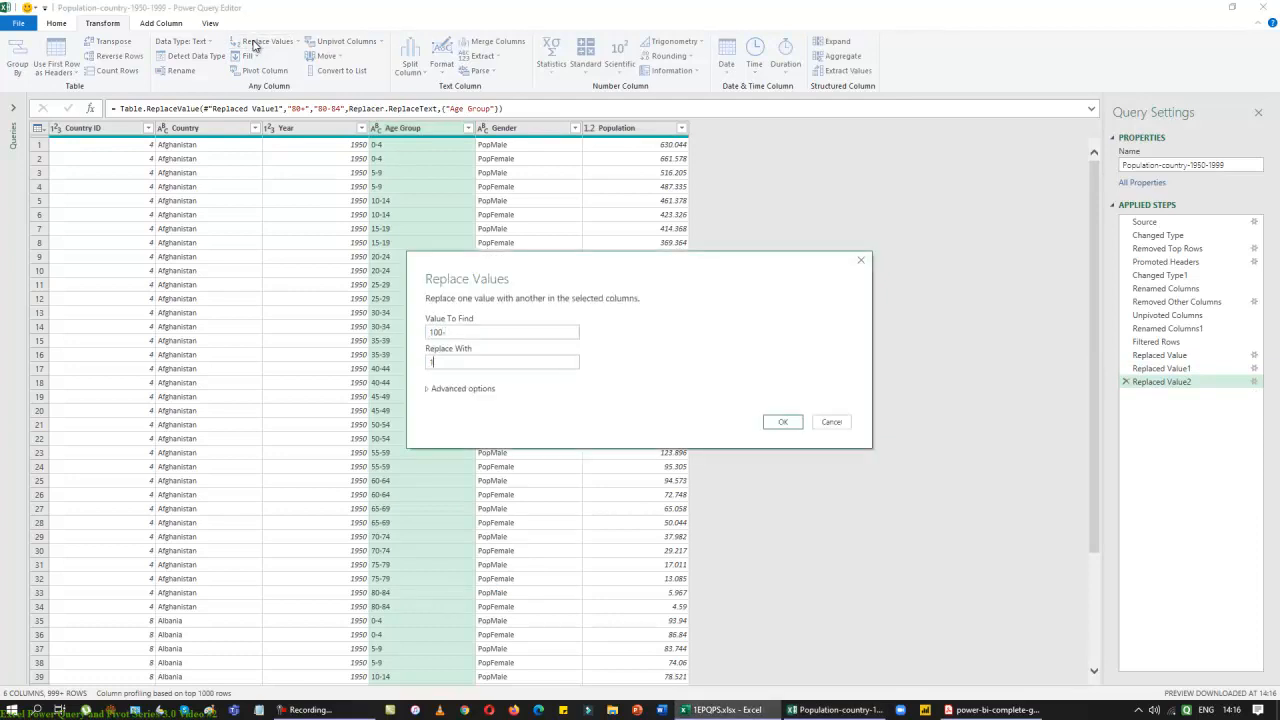
type("00-100+")
key("Return")
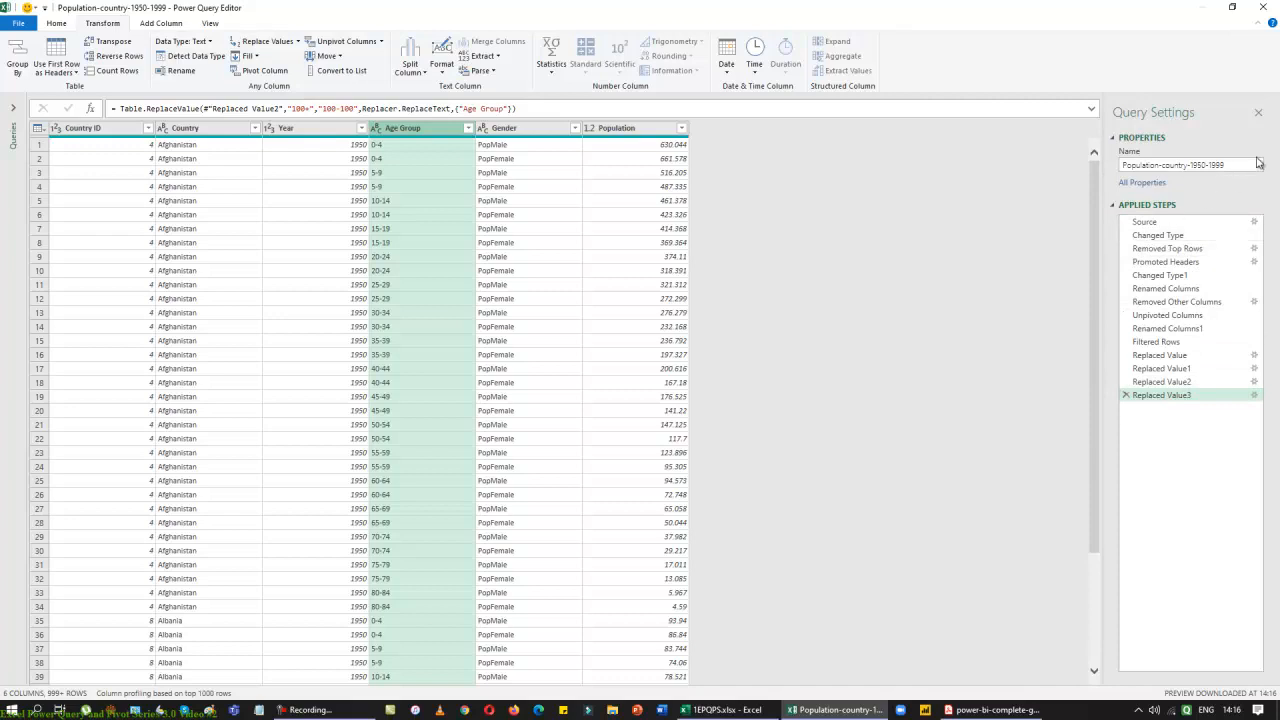
Load the full list of values in the Age Group filter and apply it with all values selected
left_click(467, 129)
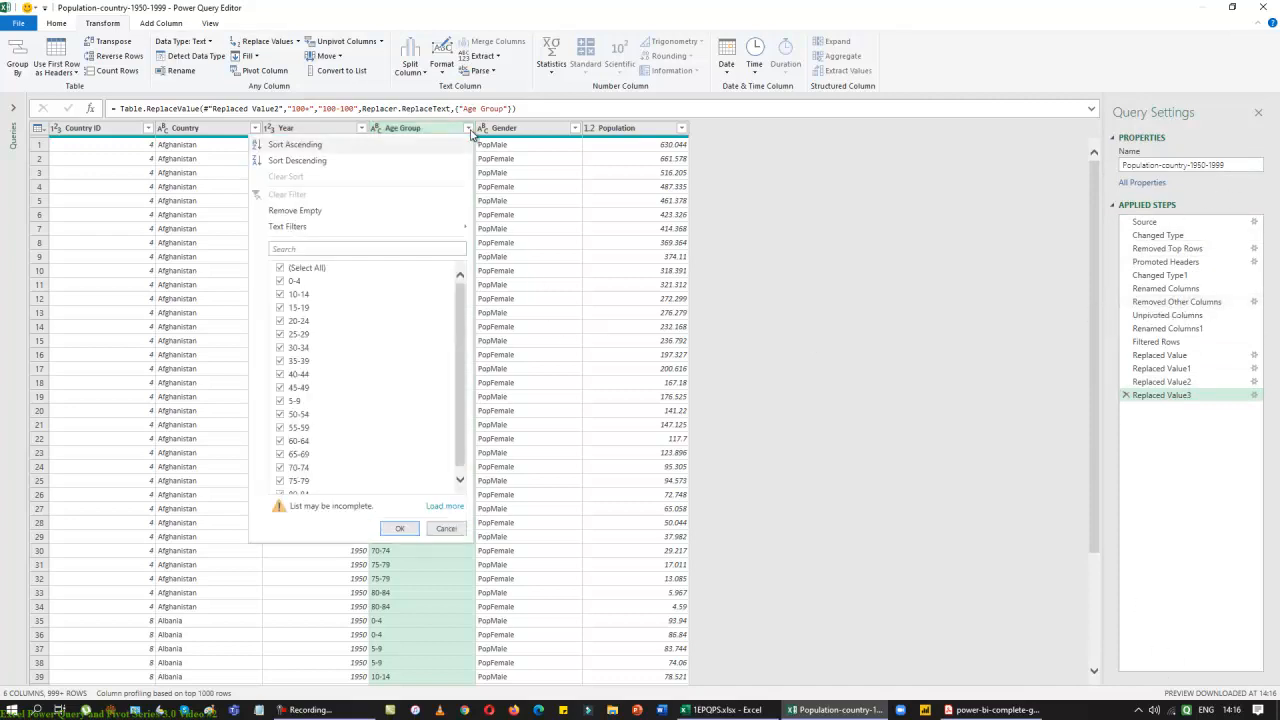
left_click(443, 506)
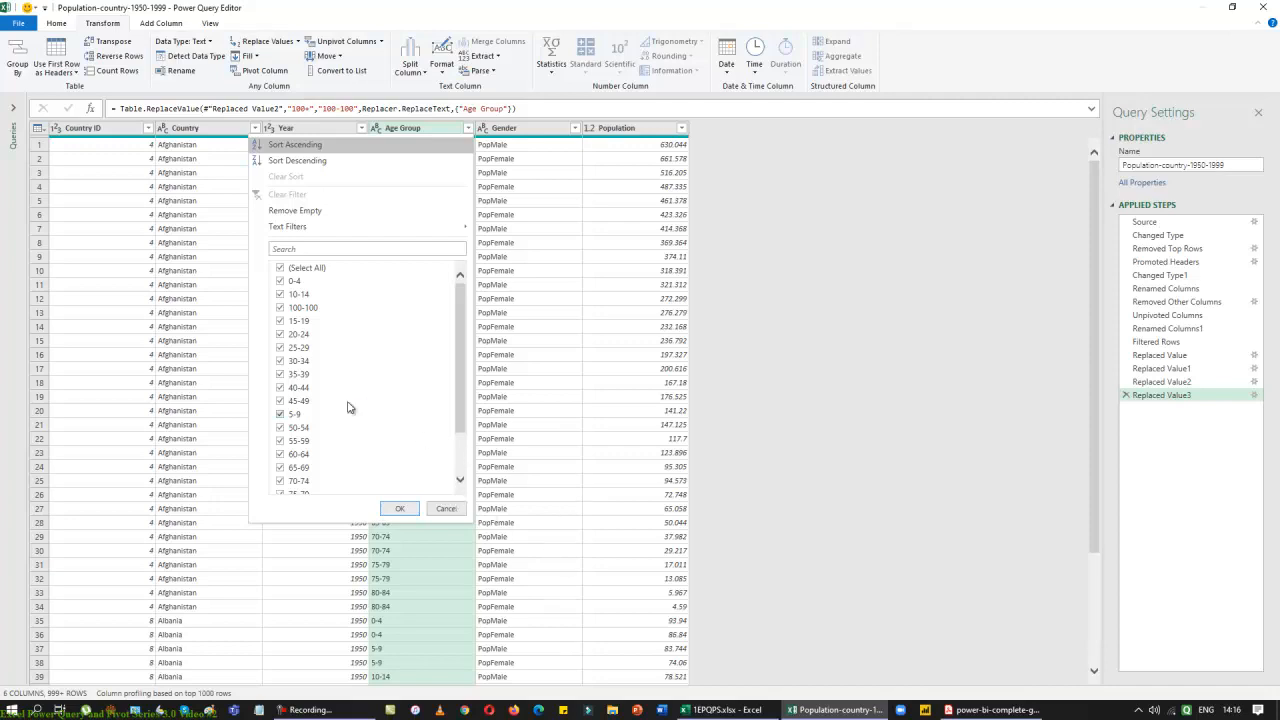
scroll(364, 383, "down", 2)
left_click(399, 508)
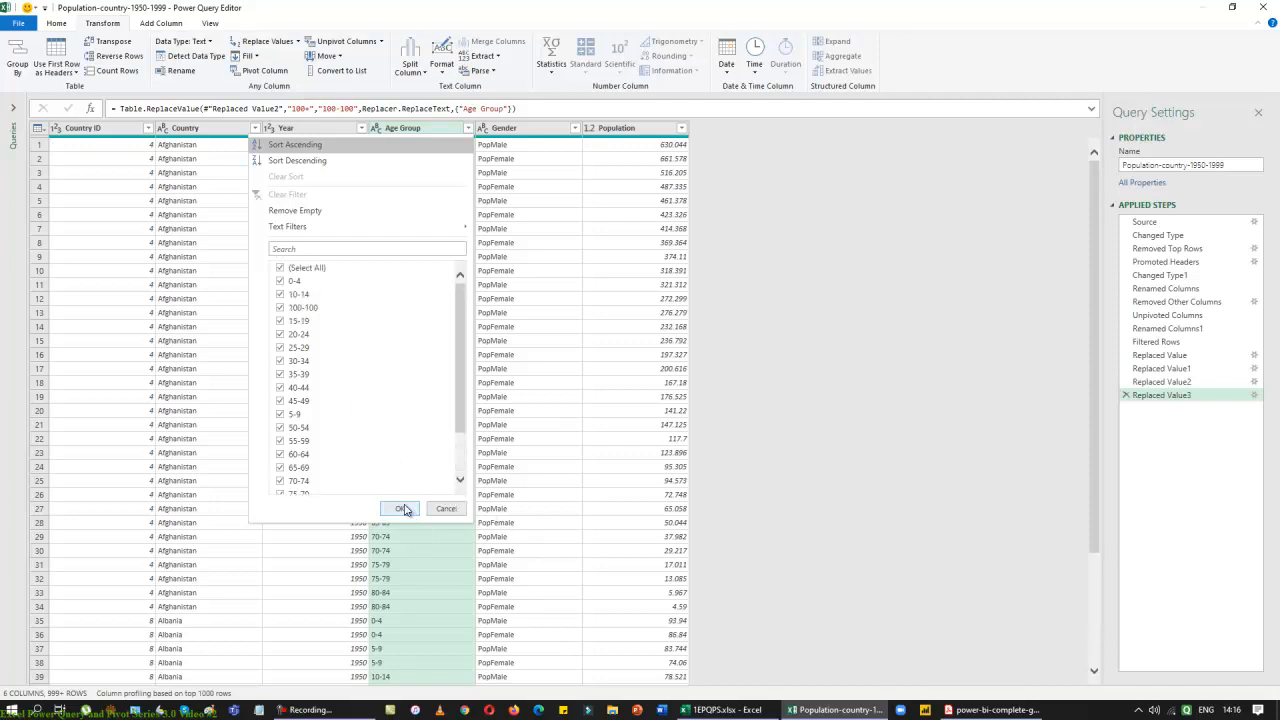
Replace the value PopMale with Male in the Gender column
left_click(508, 156)
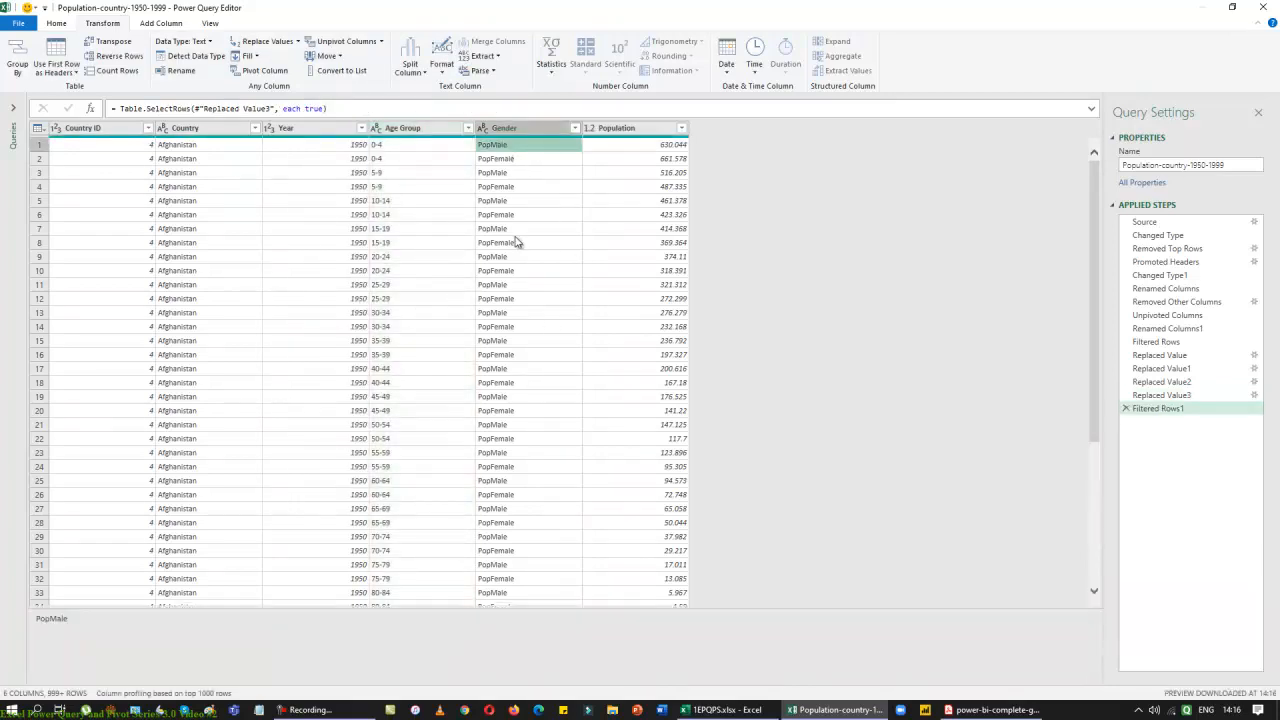
left_click(268, 42)
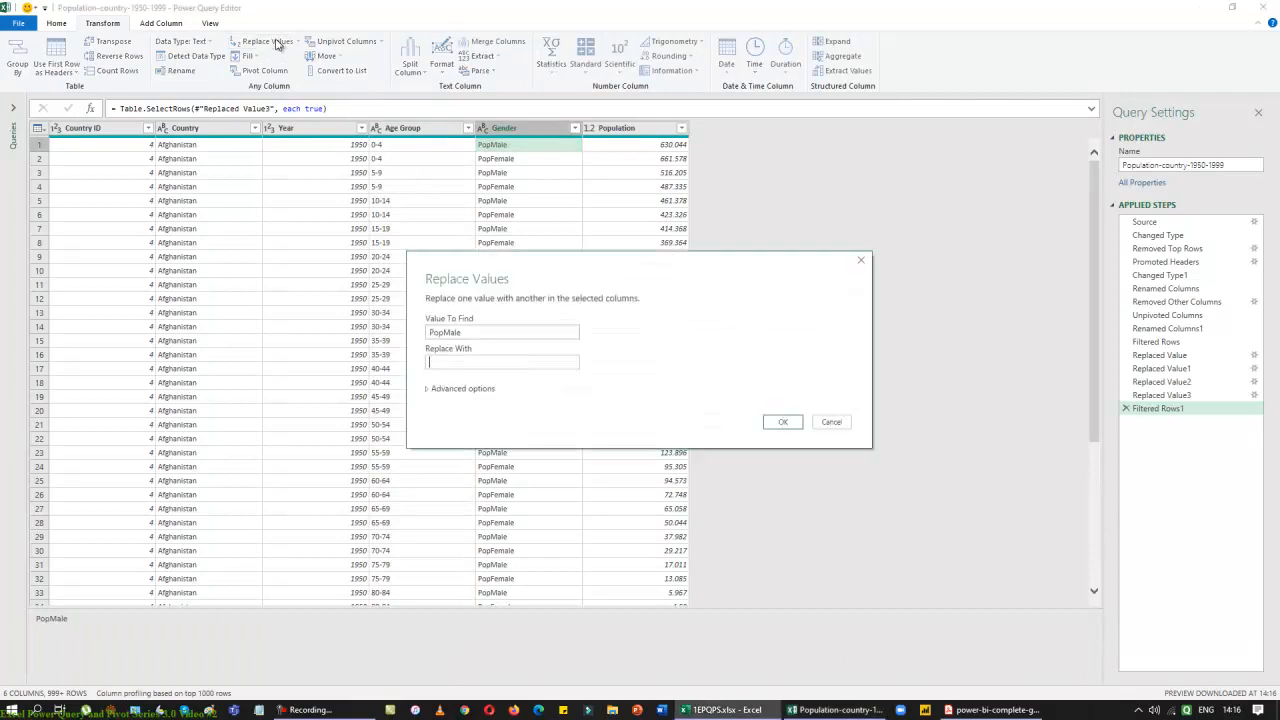
type("Male")
key("Return")
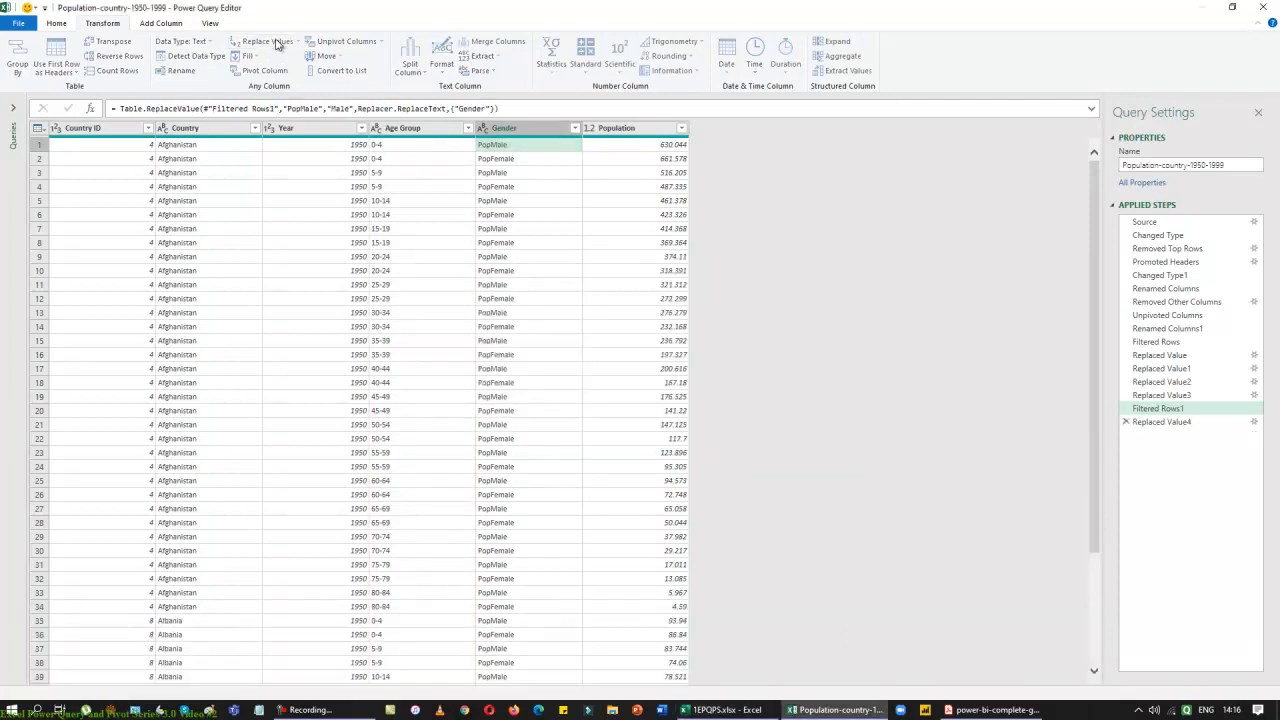
Replace the value PopFemale with Female in the Gender column
left_click(497, 160)
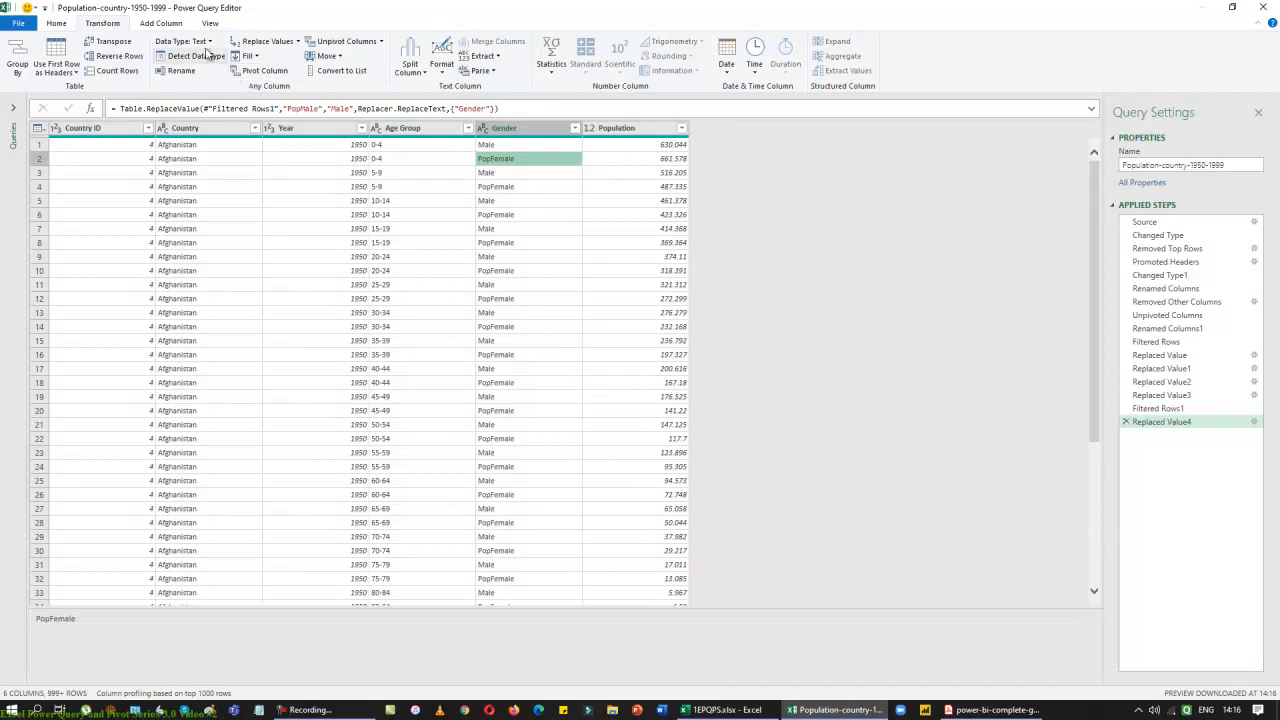
left_click(268, 44)
type("Female")
key("Return")
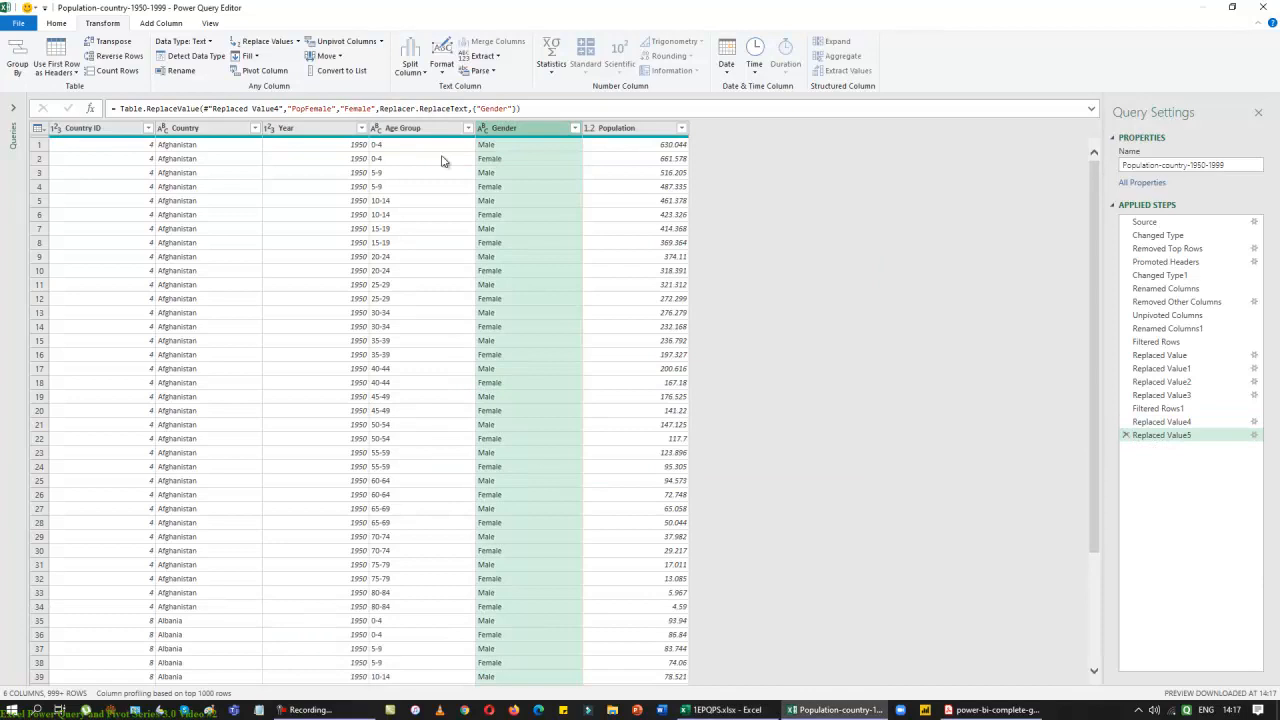
Close the query editor and load the Population-country-1950-1999 query as a connection only
left_click(56, 23)
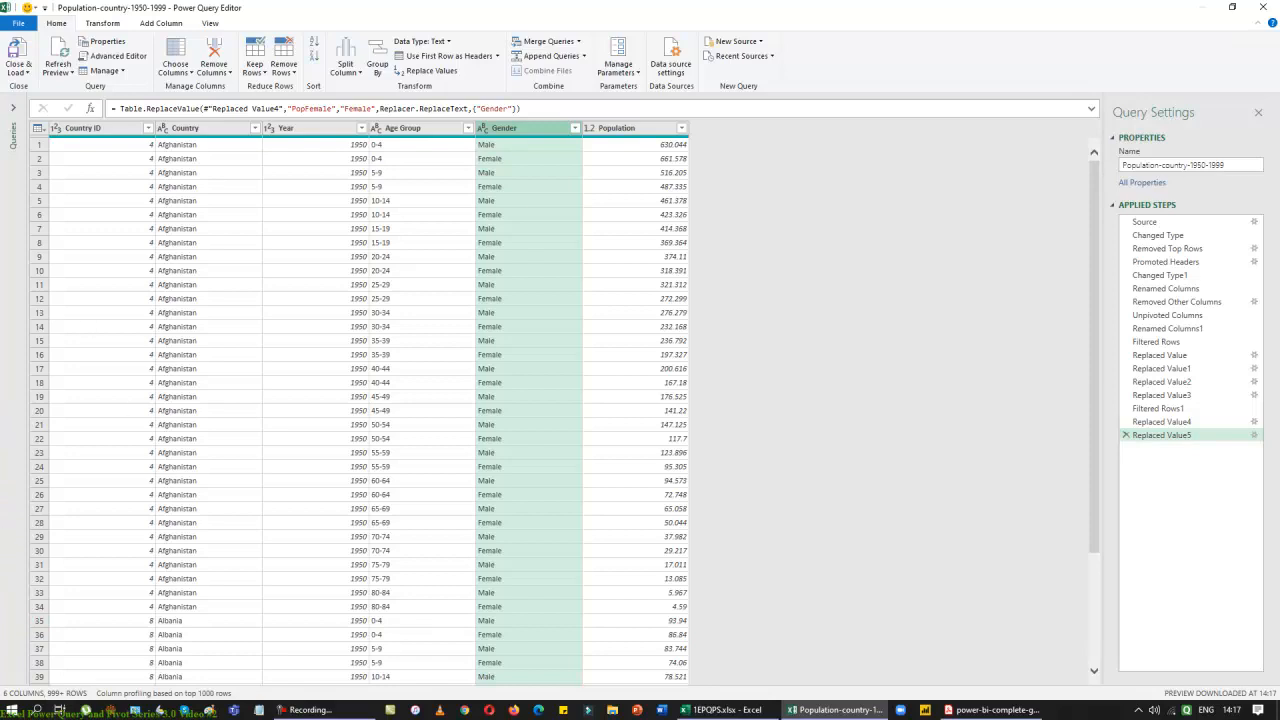
left_click(20, 70)
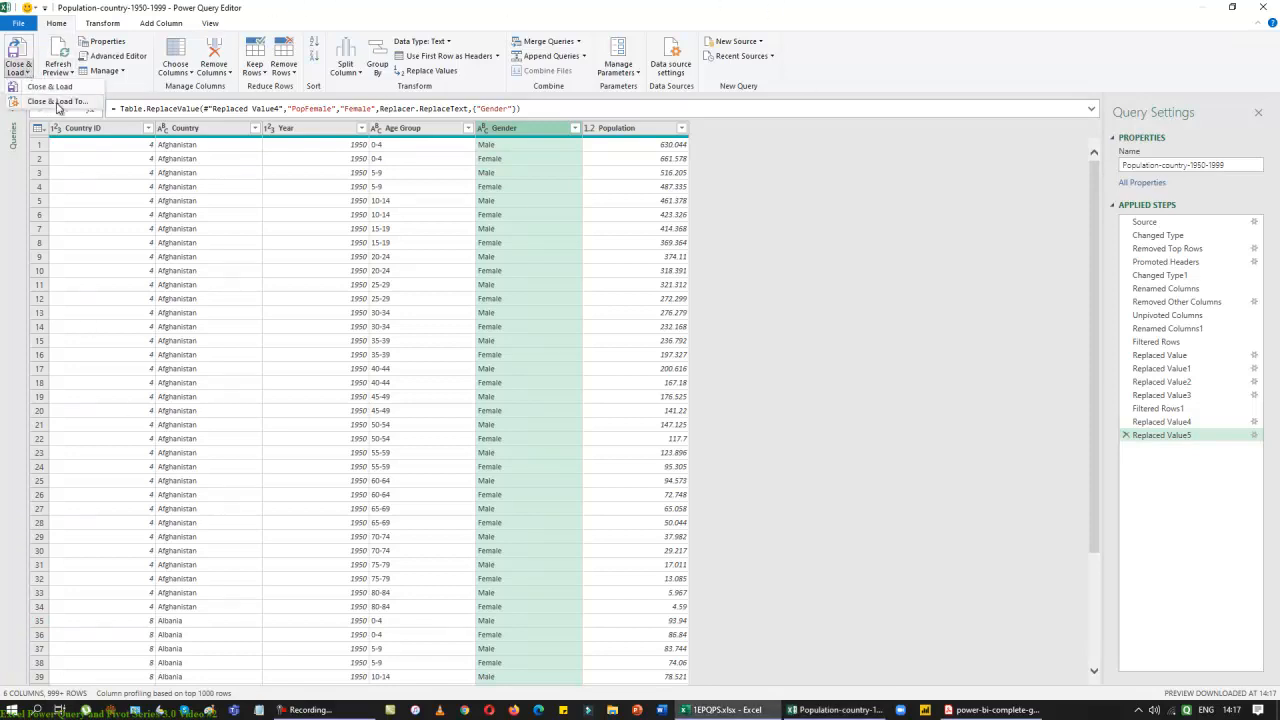
left_click(58, 104)
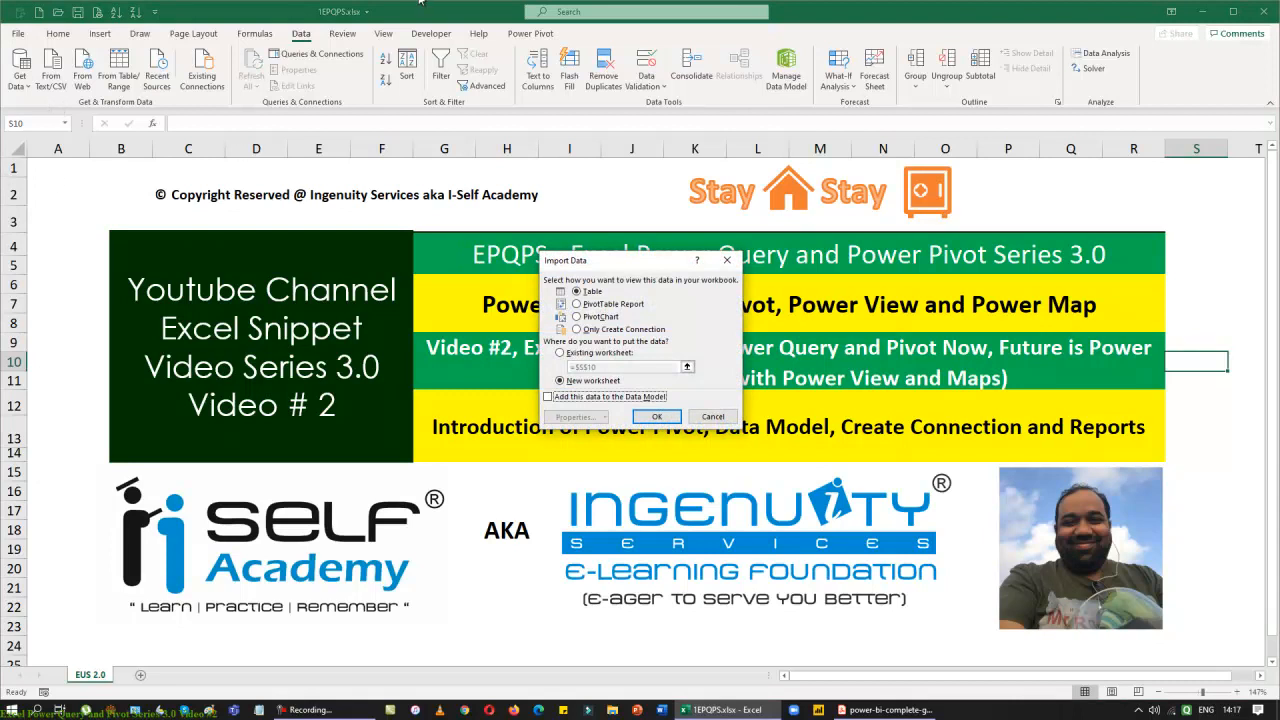
left_click(577, 329)
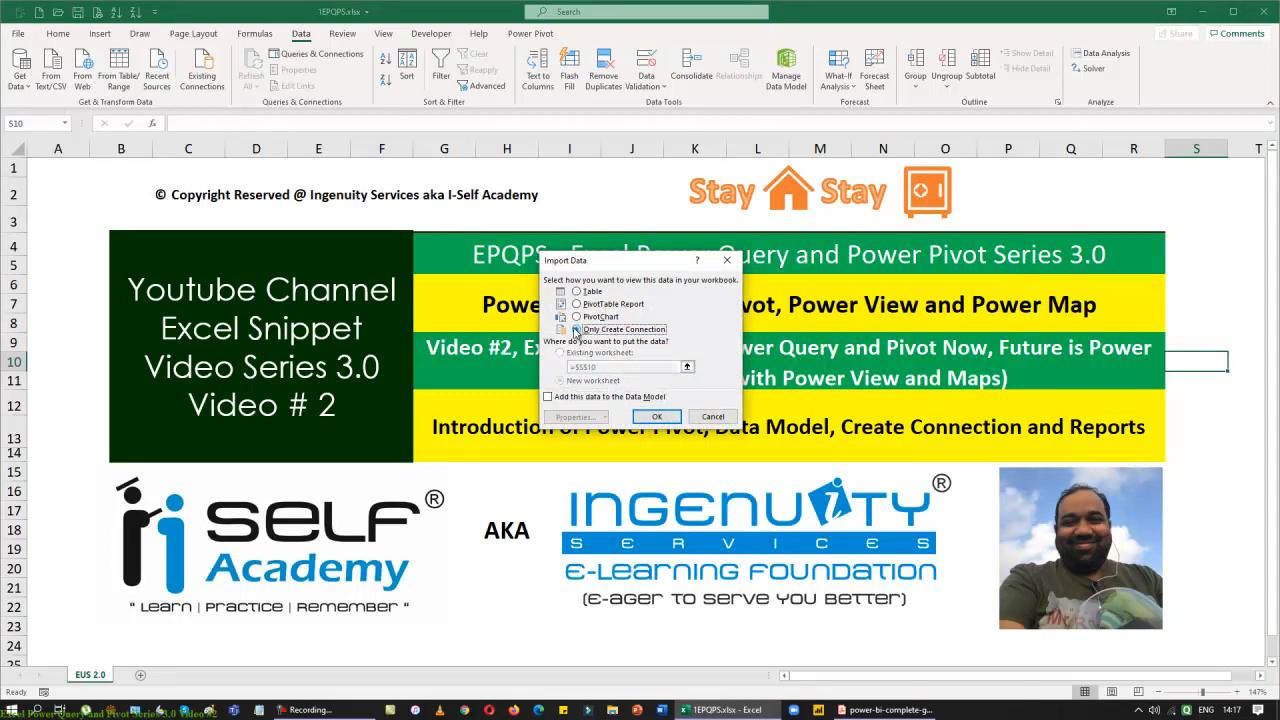
left_click(657, 416)
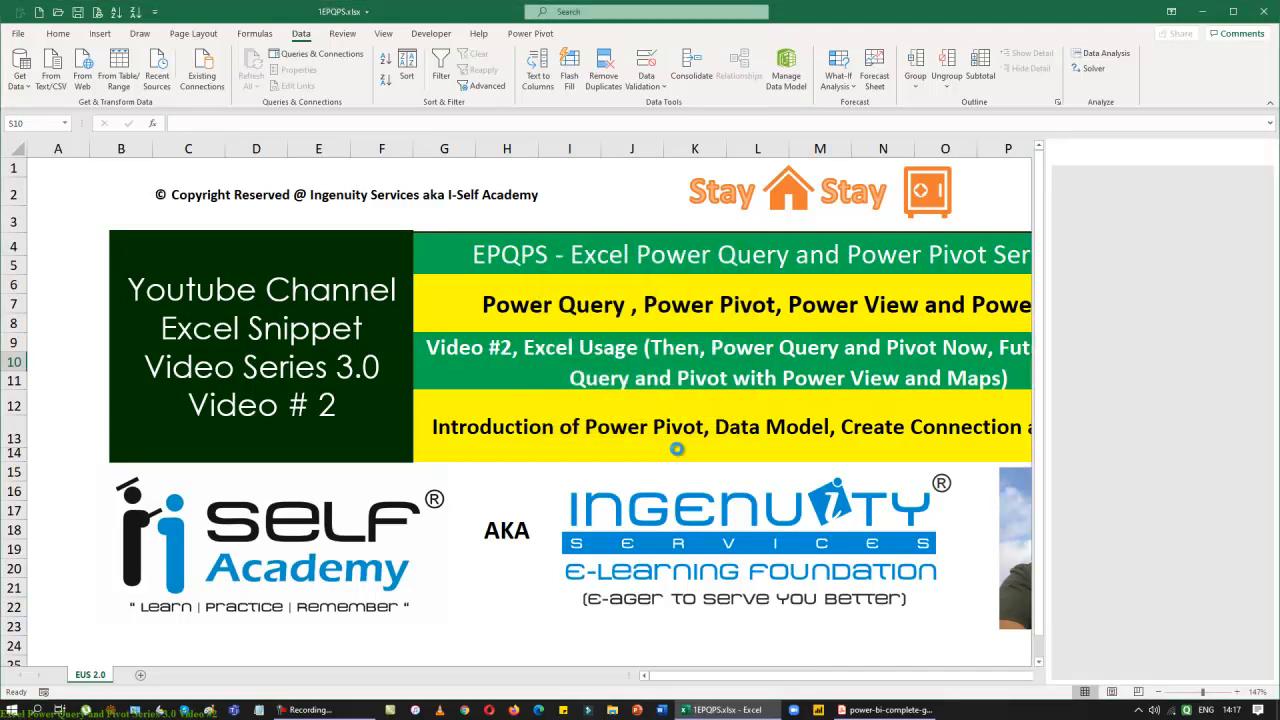
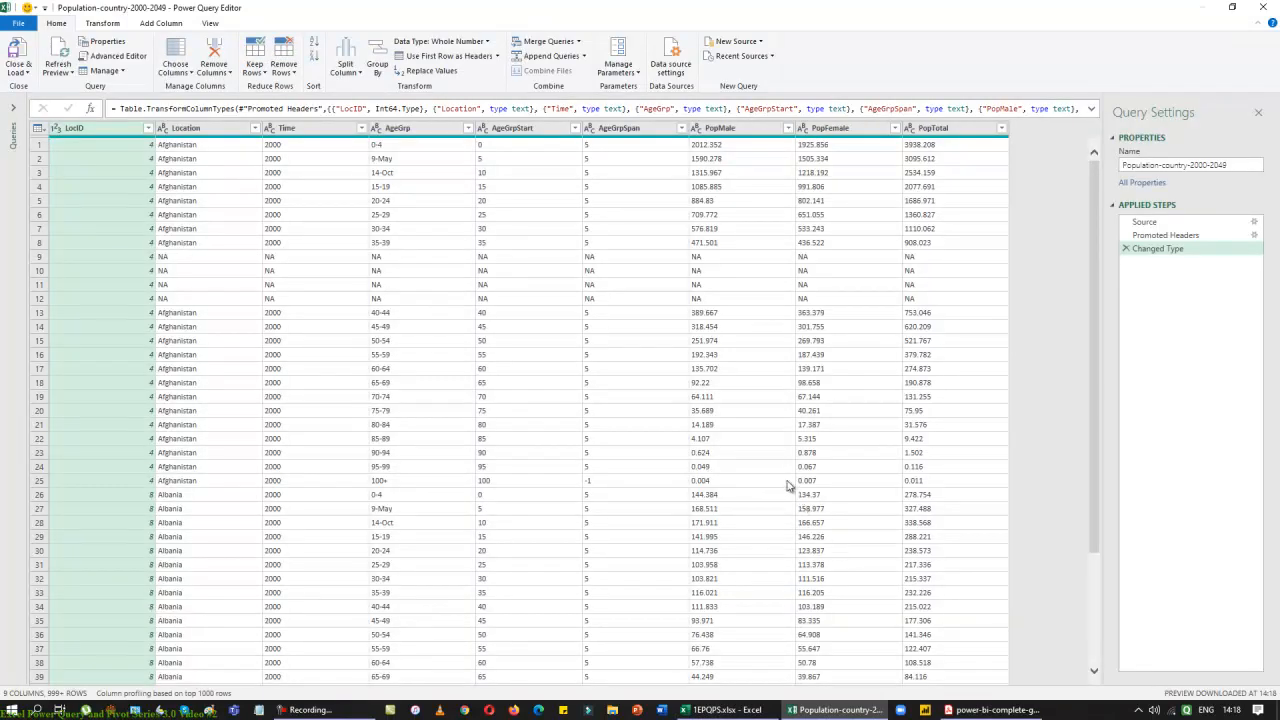
Rename the LocID column to Country ID and the Location column to Country
double_click(73, 130)
key("BackSpace")
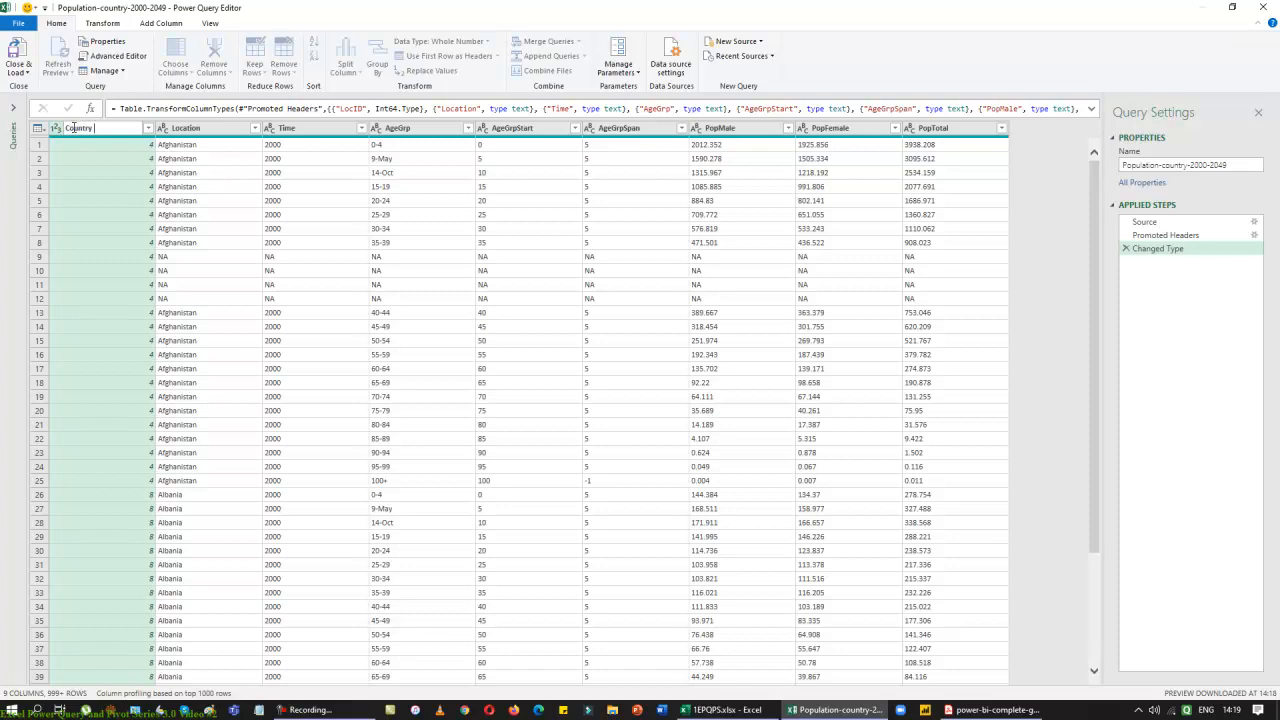
type("Country ID")
key("Return")
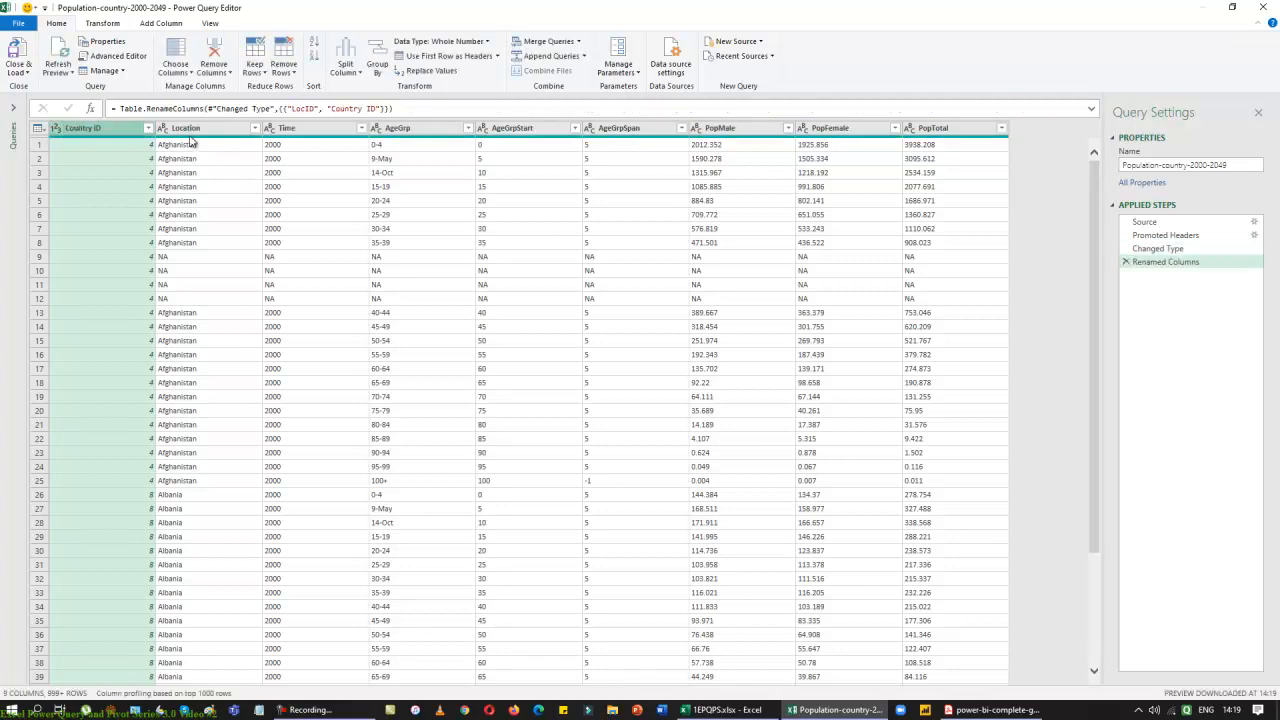
left_click(200, 131)
double_click(200, 131)
key("BackSpace")
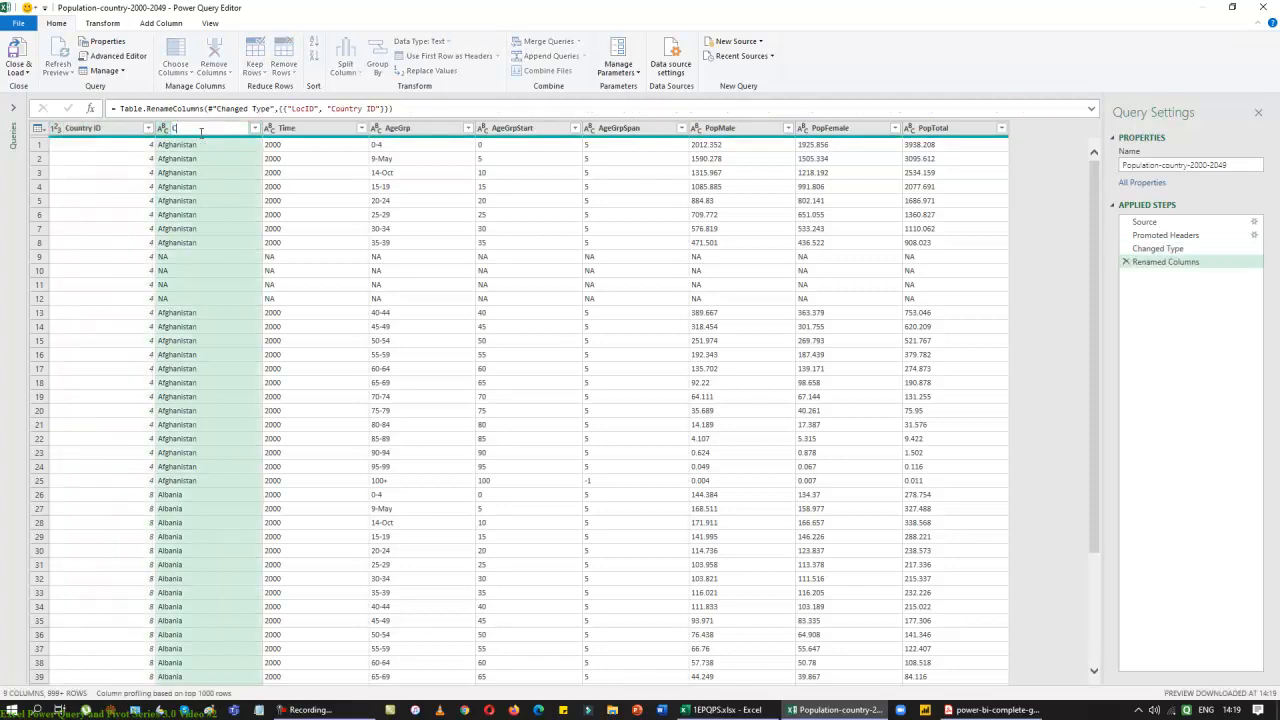
type("Country")
key("Return")
Rename the Time column to Year and the AgeGrp column to Age Group
double_click(320, 130)
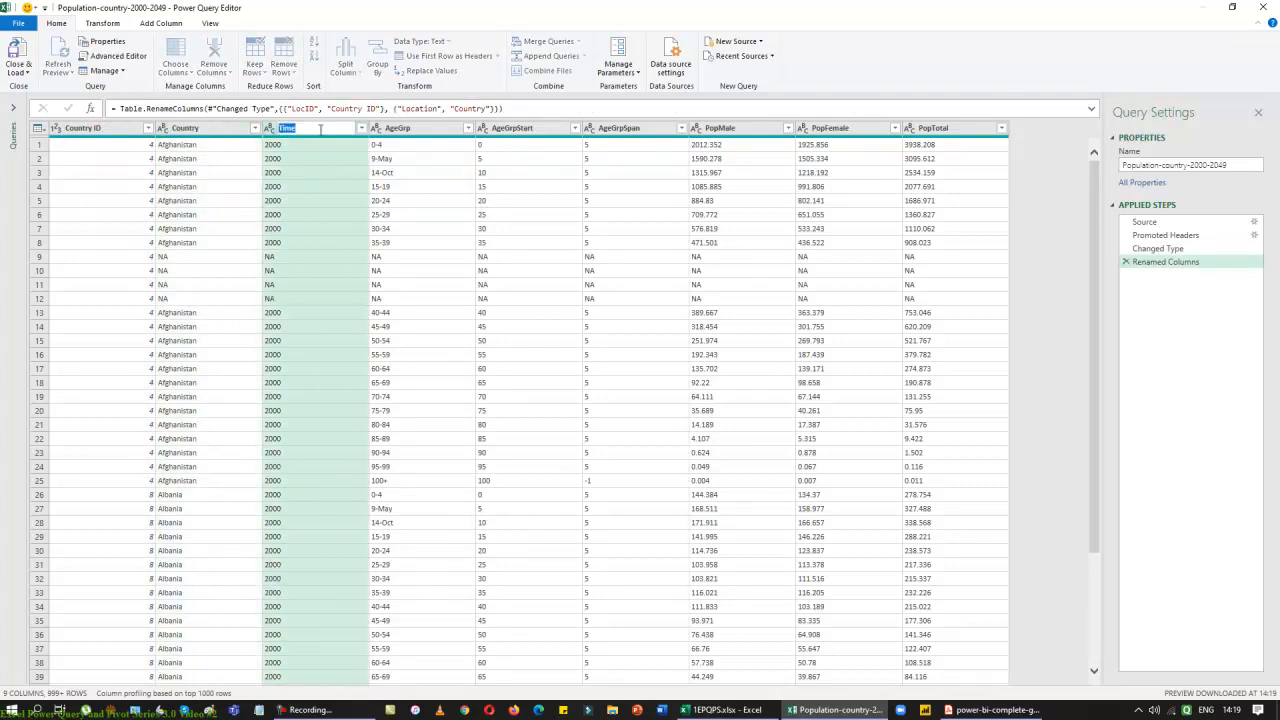
key("Return")
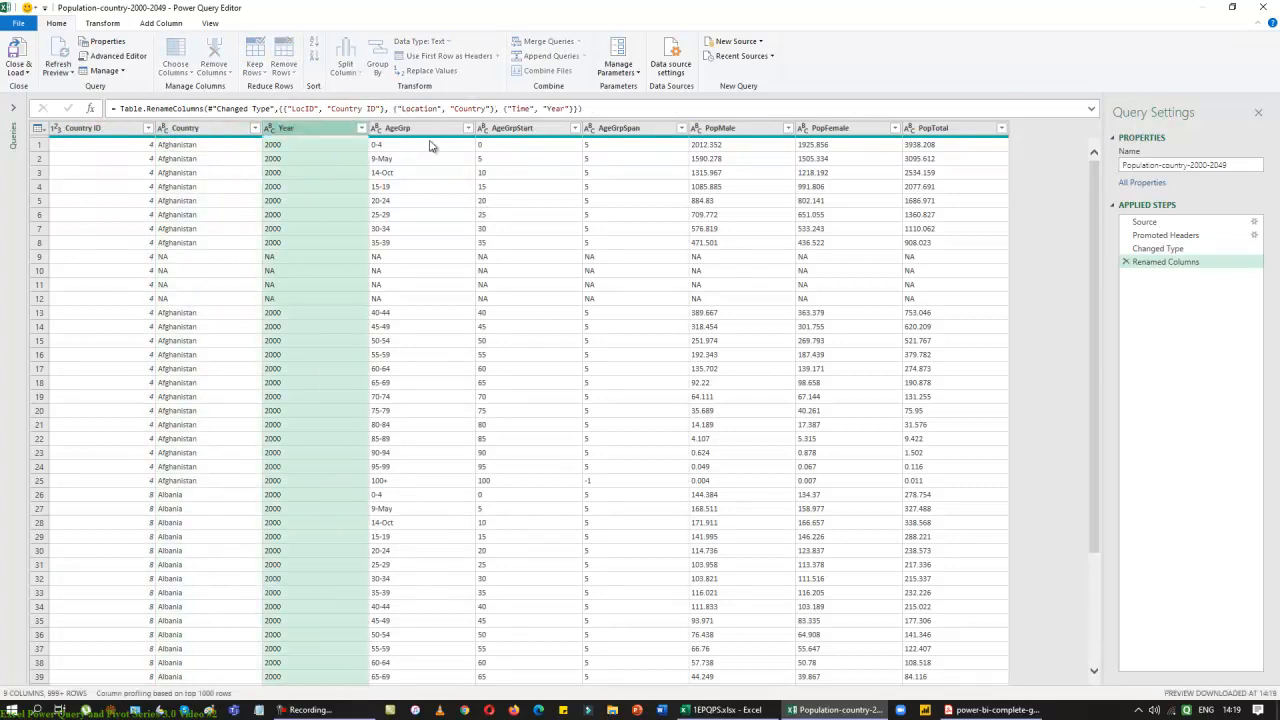
left_click(403, 133)
double_click(403, 133)
left_click(412, 130)
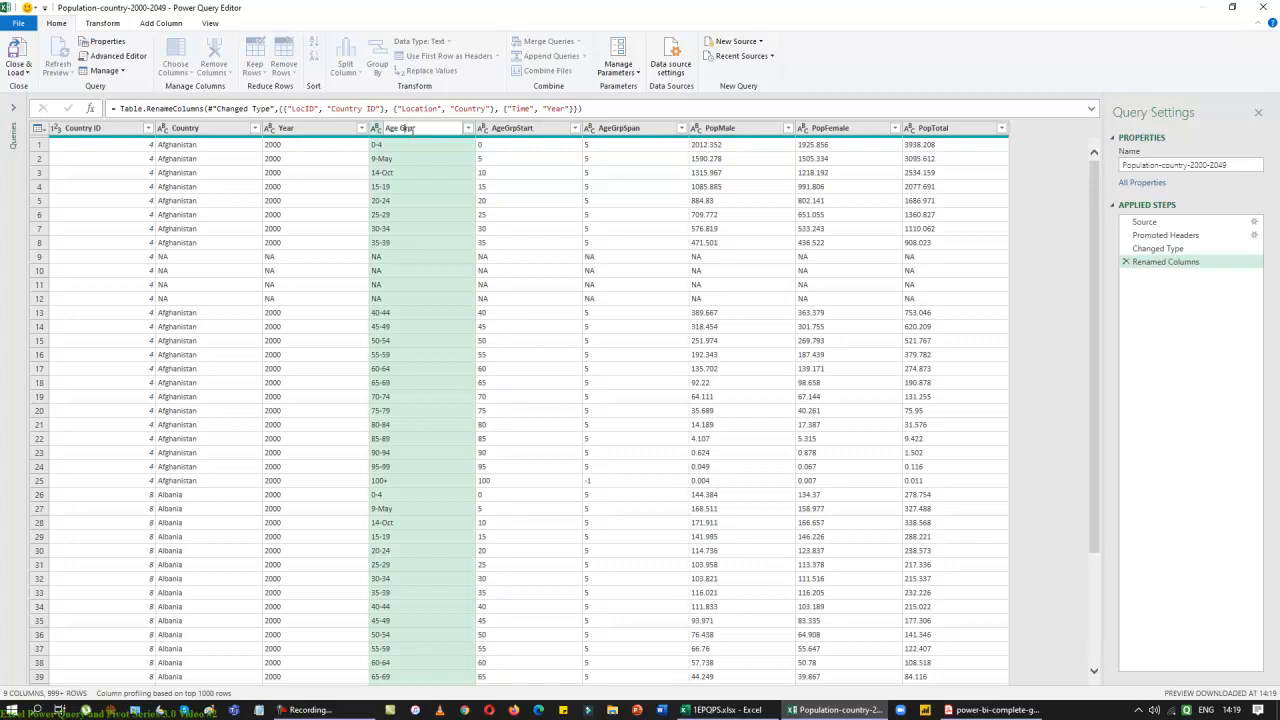
type("Group")
key("Return")
Remove the AgeGrpStart, AgeGrpSpan and PopTotal columns from the query
left_click(532, 142)
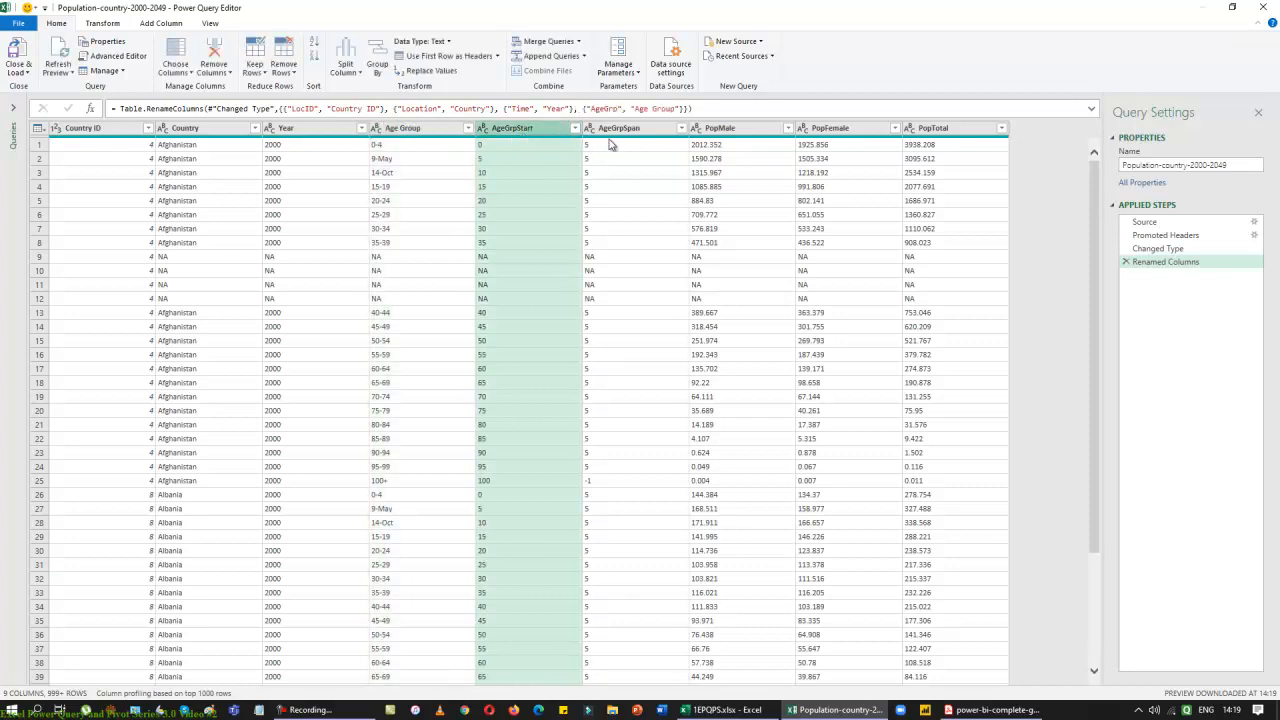
left_click(617, 133, "ctrl")
left_click(980, 133, "ctrl")
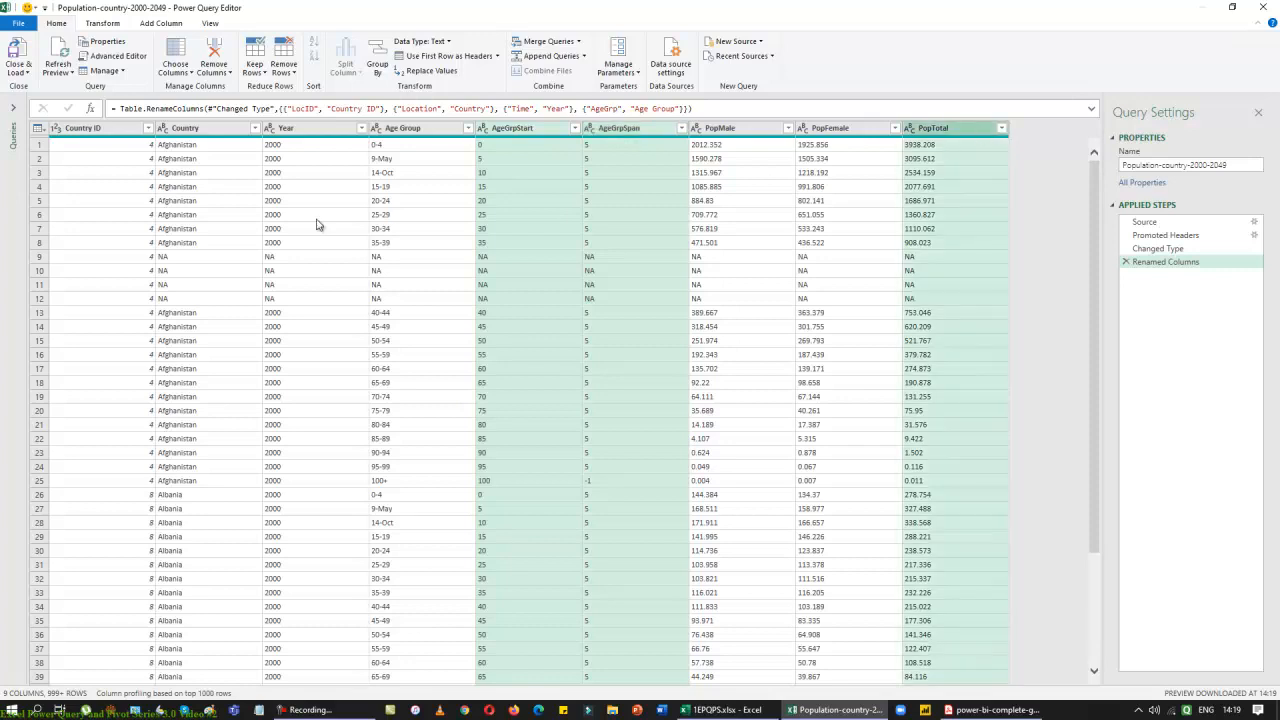
left_click(215, 50)
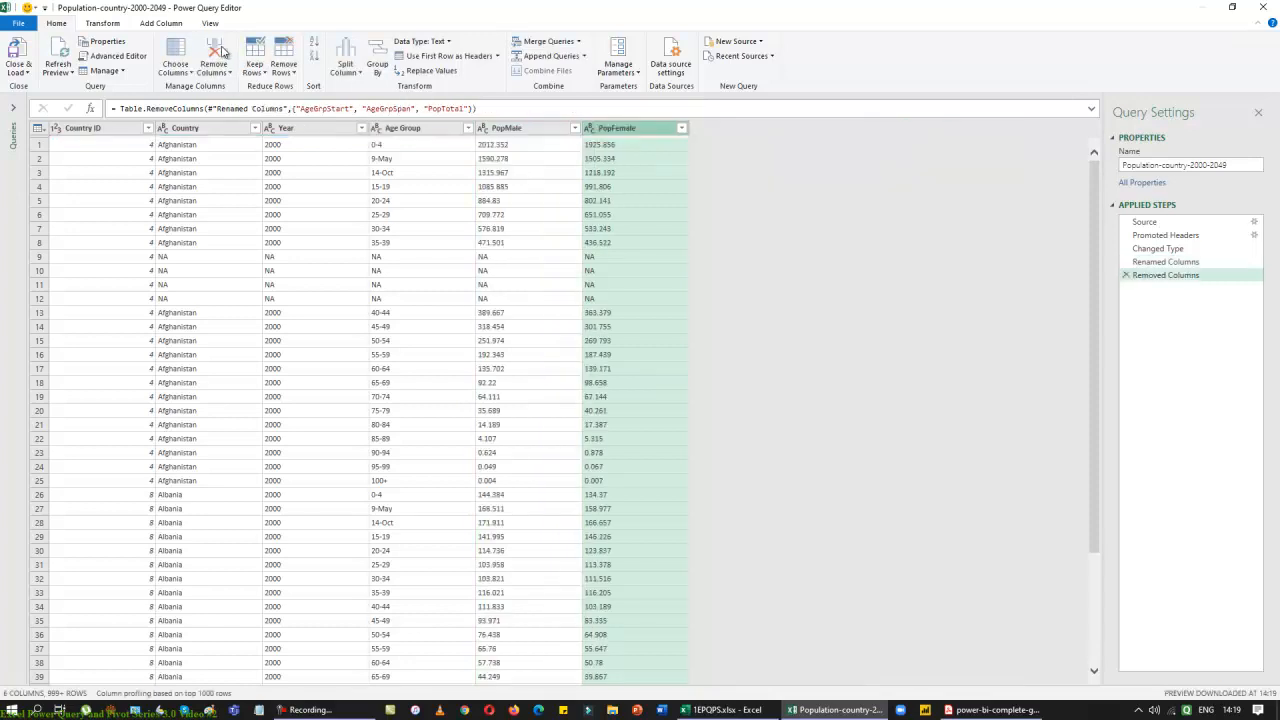
Unpivot the PopMale and PopFemale columns into attribute and value pairs
left_click(530, 130, "ctrl")
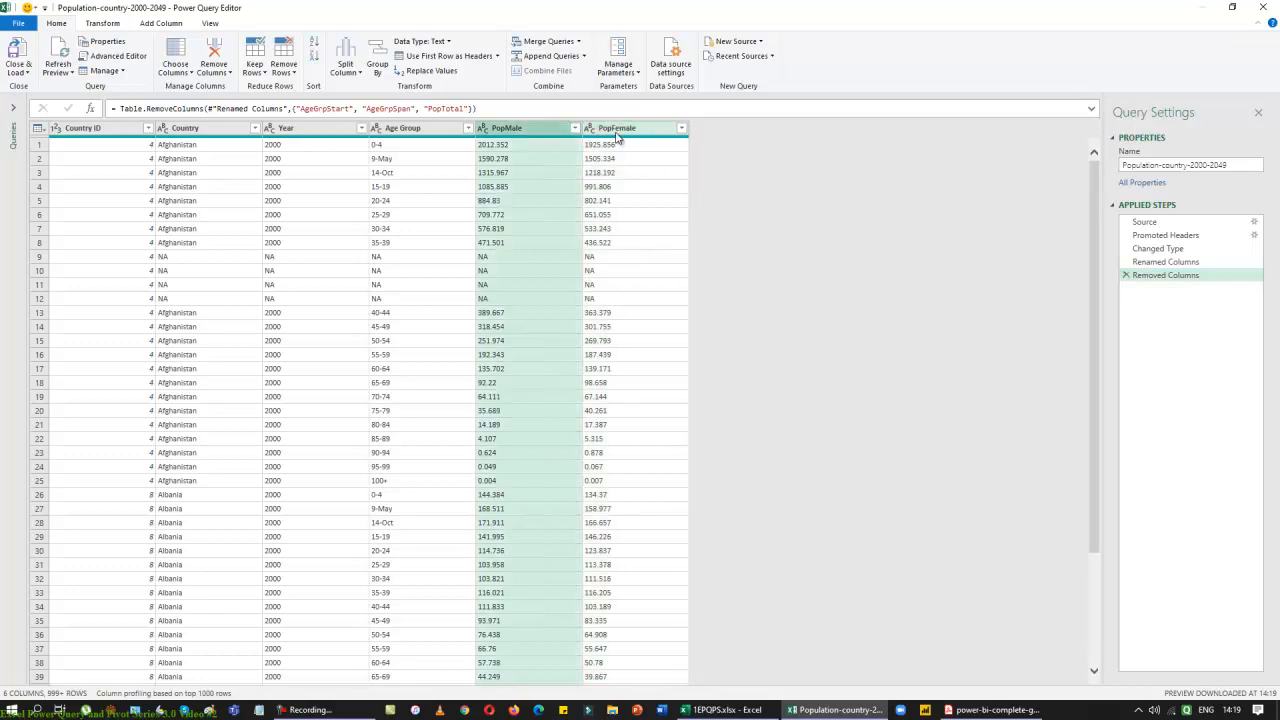
left_click(101, 23)
left_click(343, 41)
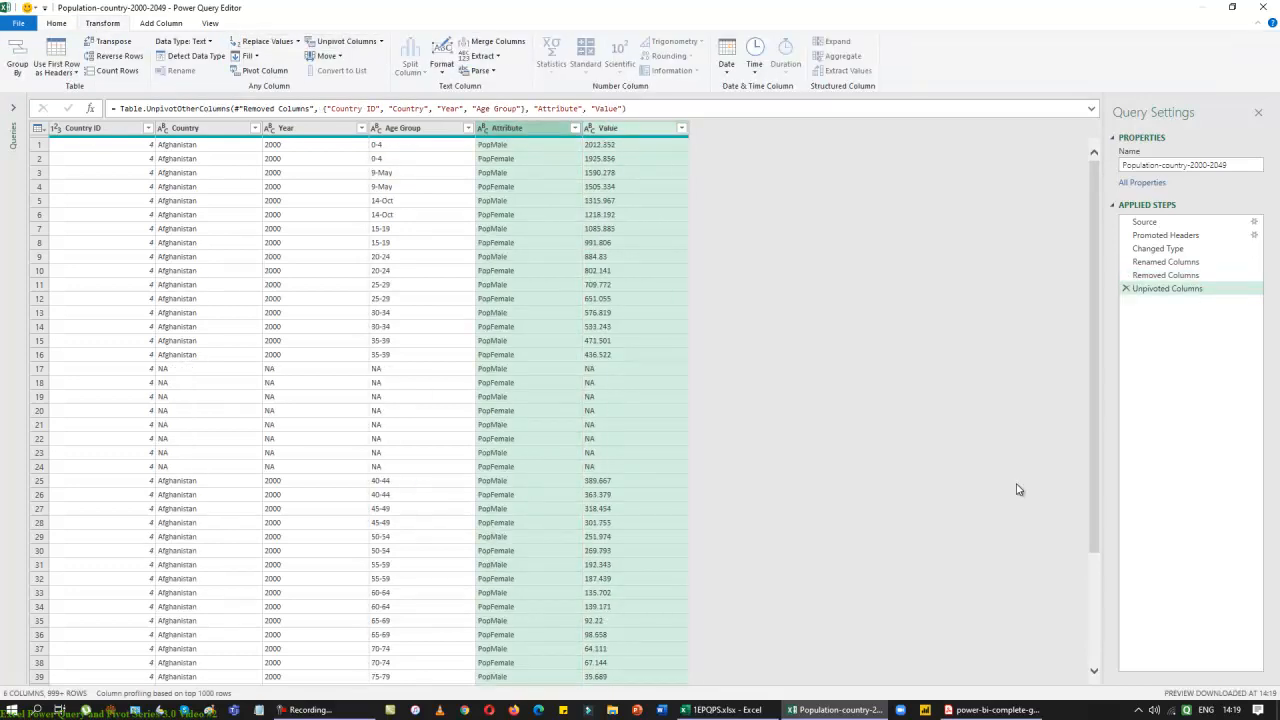
Rename the unpivoted Attribute column to Gender
double_click(521, 128)
key("BackSpace")
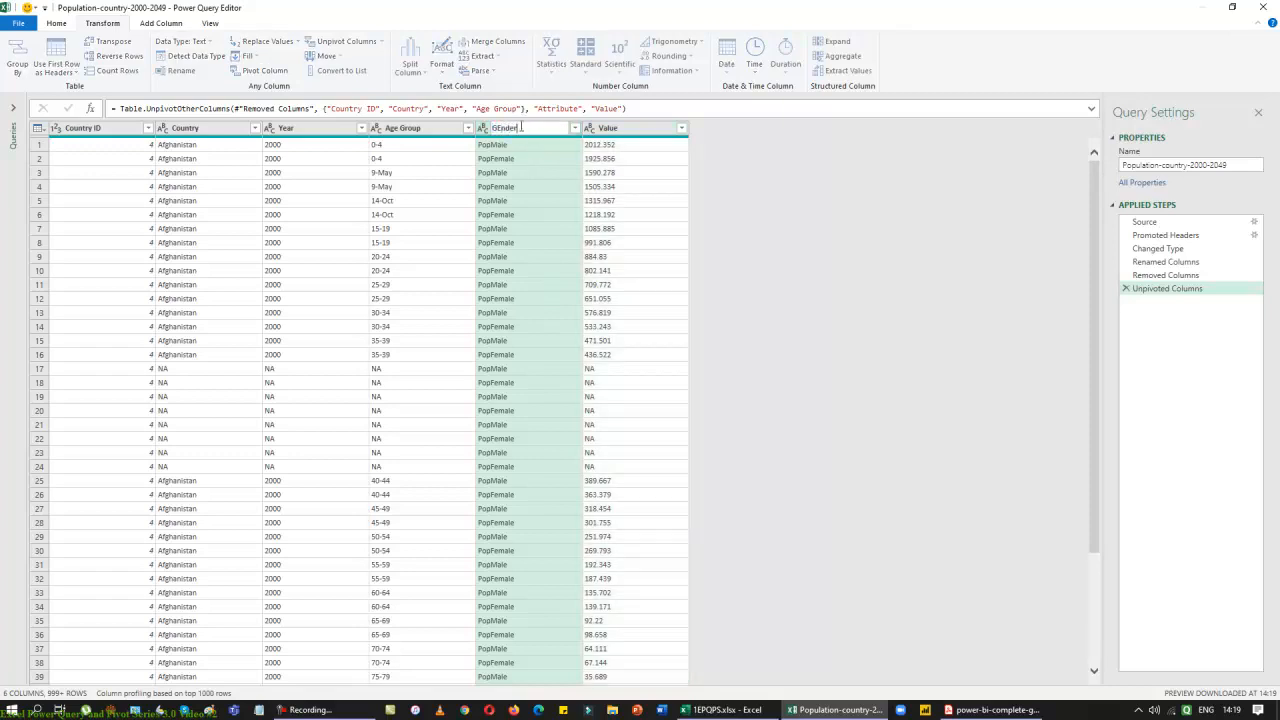
type("GEnder")
key("Return")
double_click(517, 129)
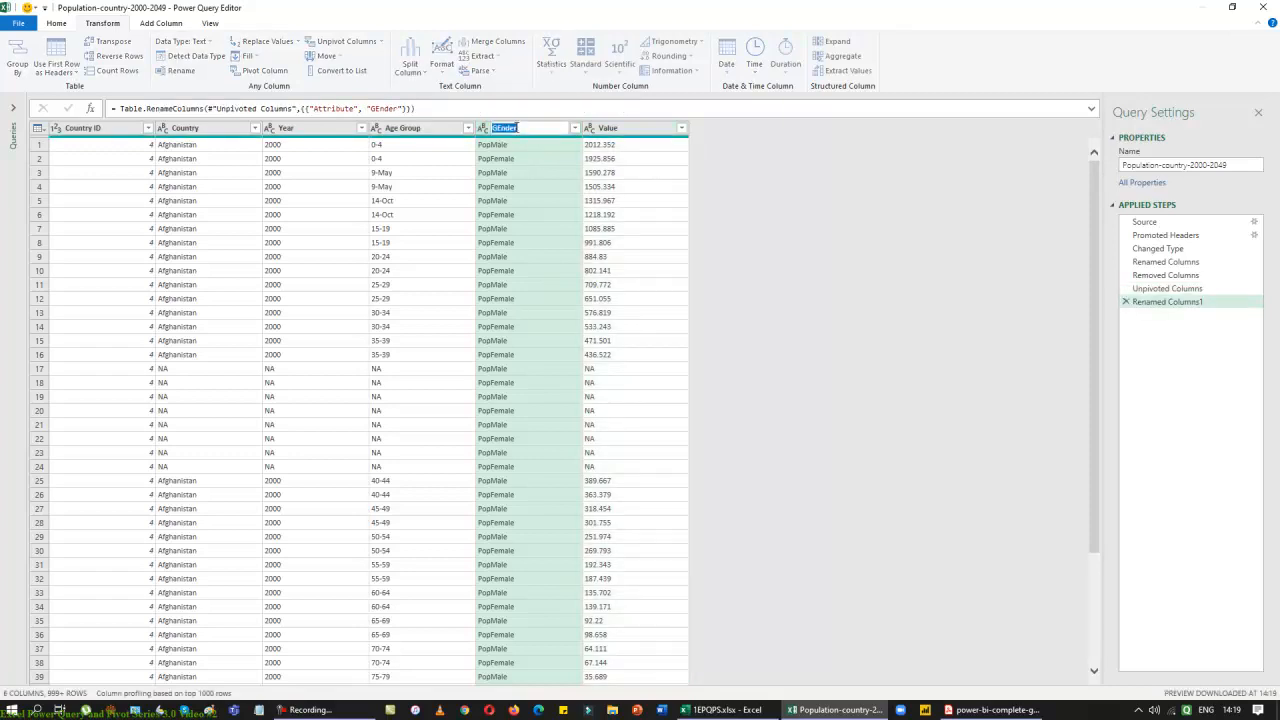
left_click(499, 128)
key("Return")
Rename the unpivoted Value column to Population
double_click(608, 128)
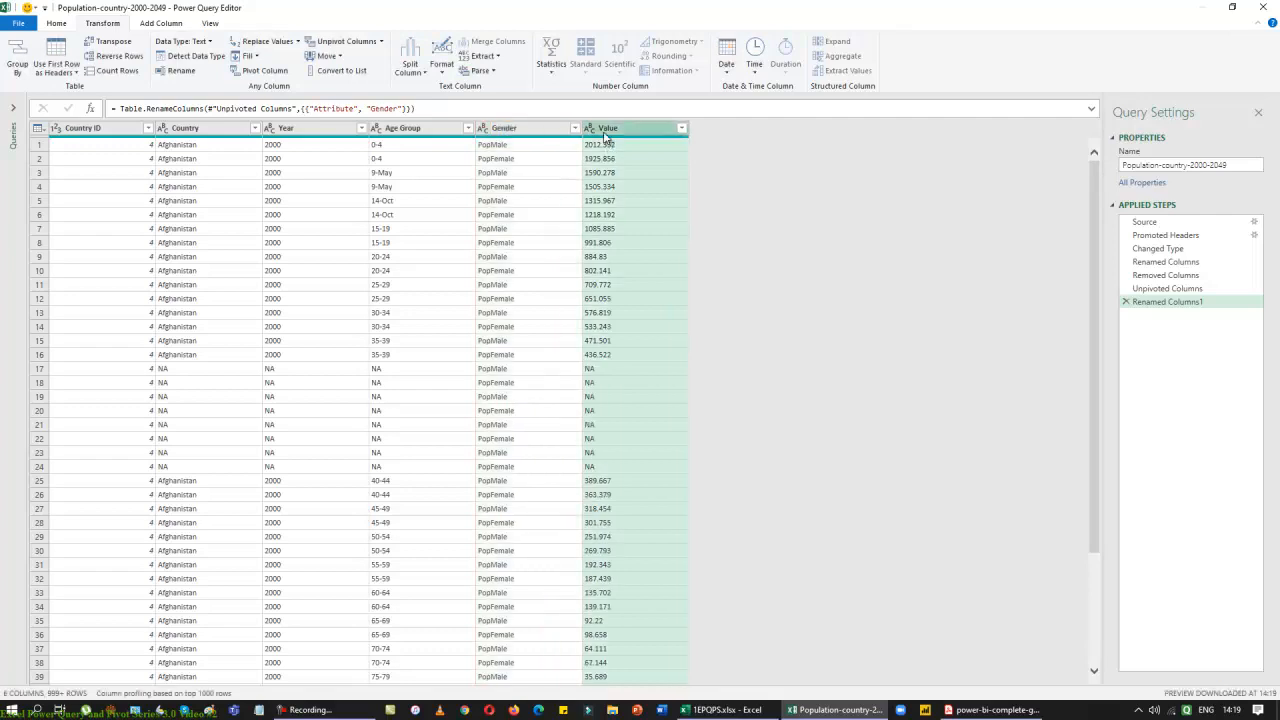
type("Population")
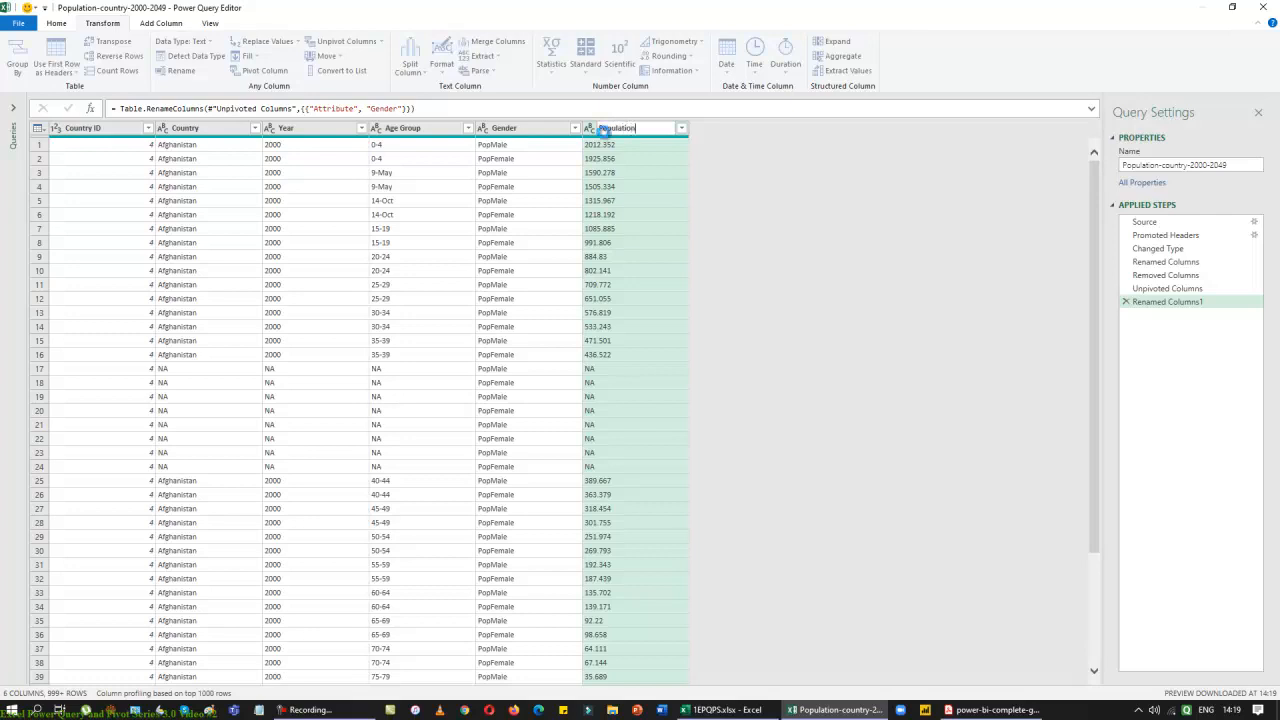
key("Return")
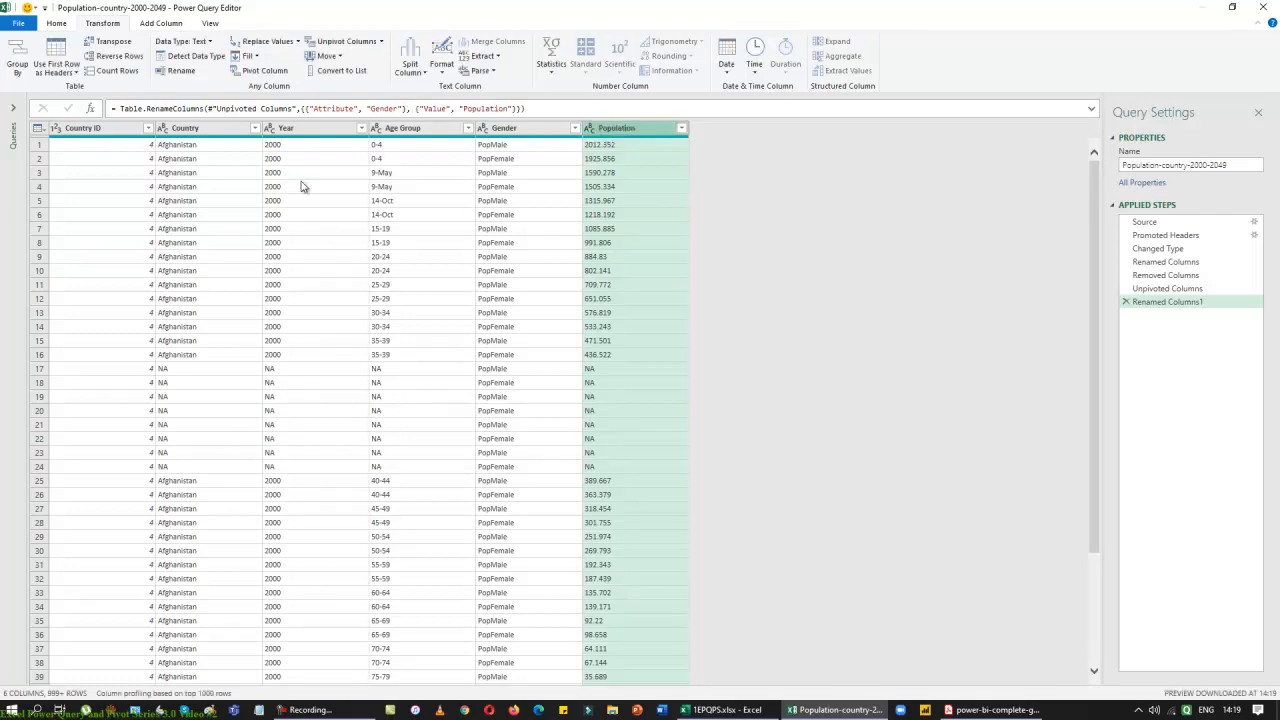
Load the full list of values in the Year filter and exclude the NA rows
left_click(361, 129)
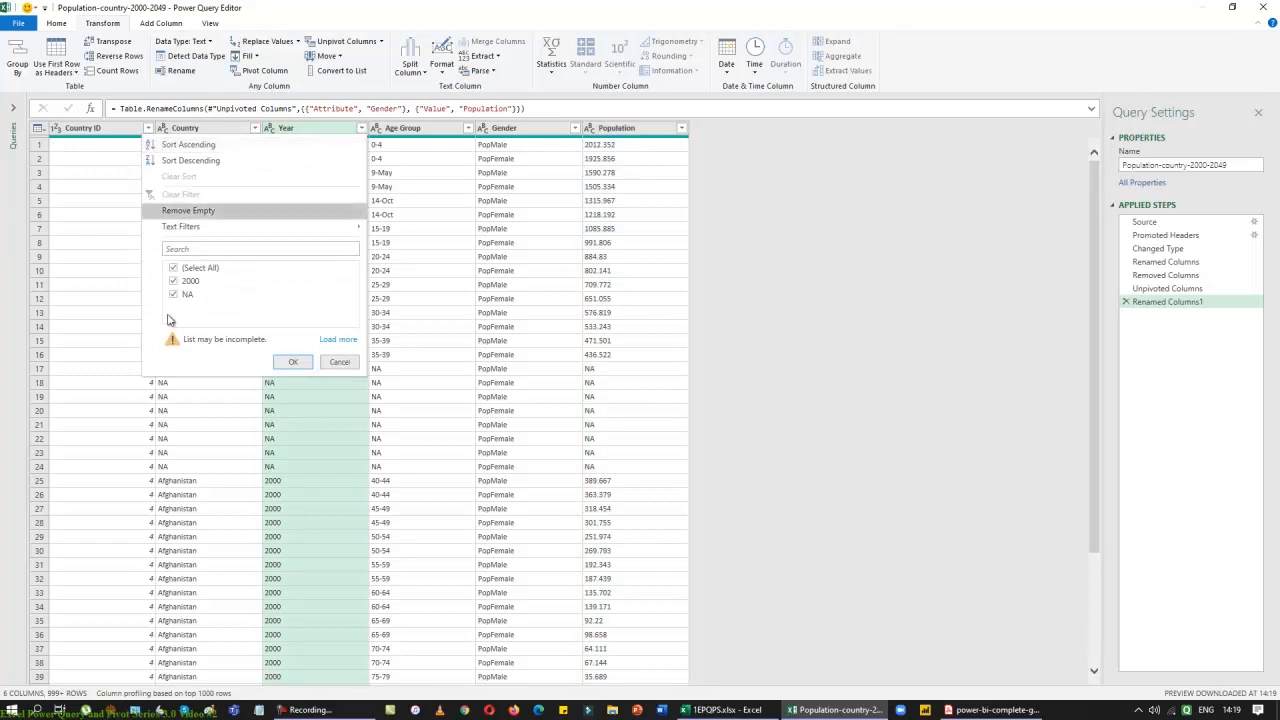
left_click(338, 340)
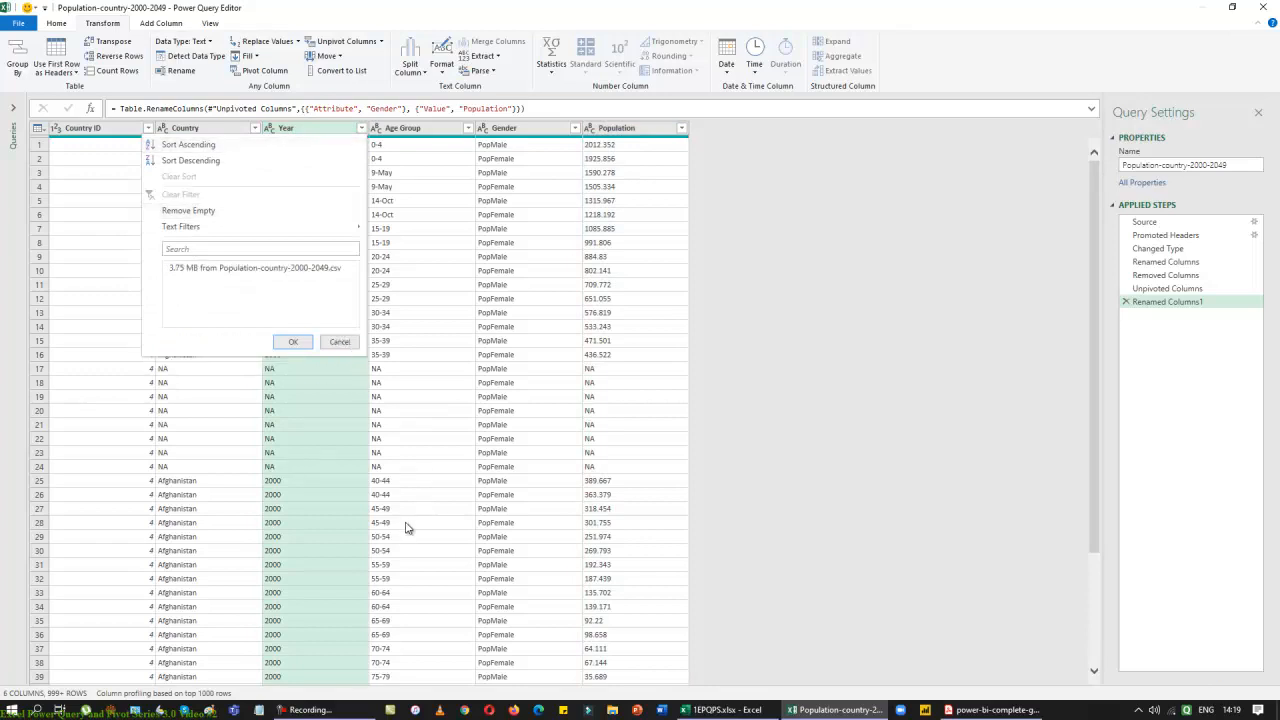
scroll(300, 431, "down", 8)
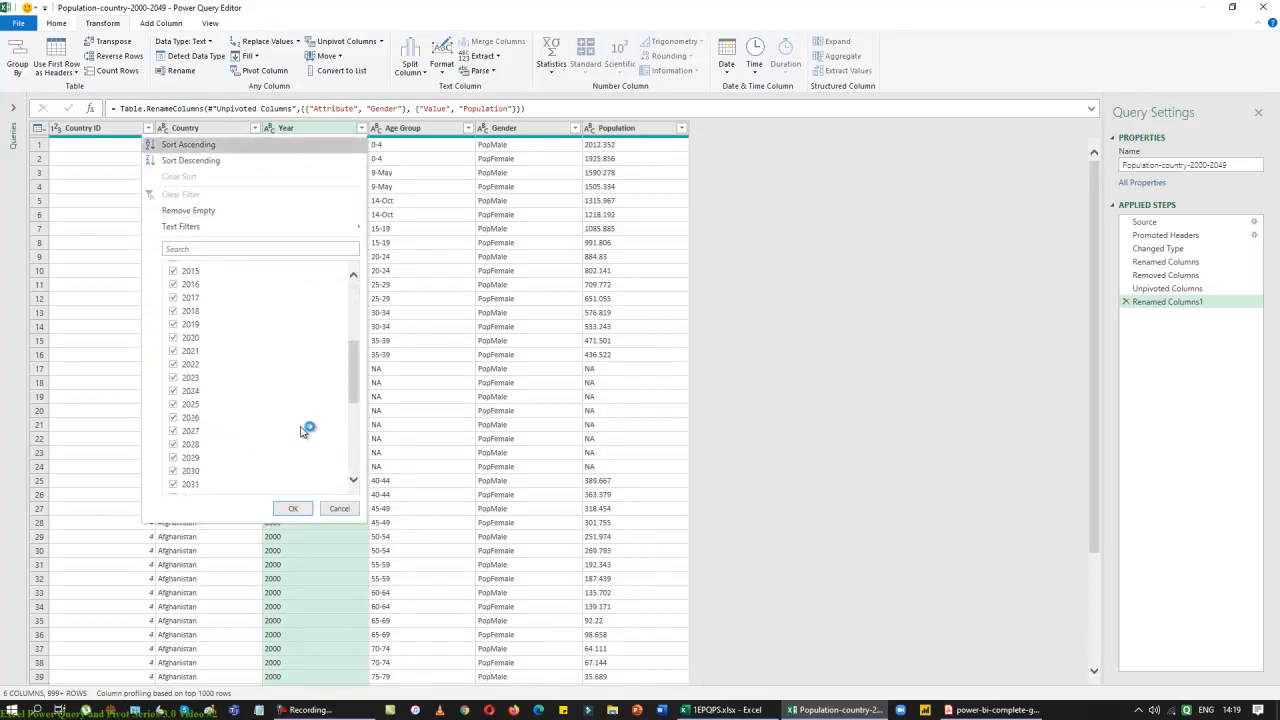
scroll(300, 431, "down", 3)
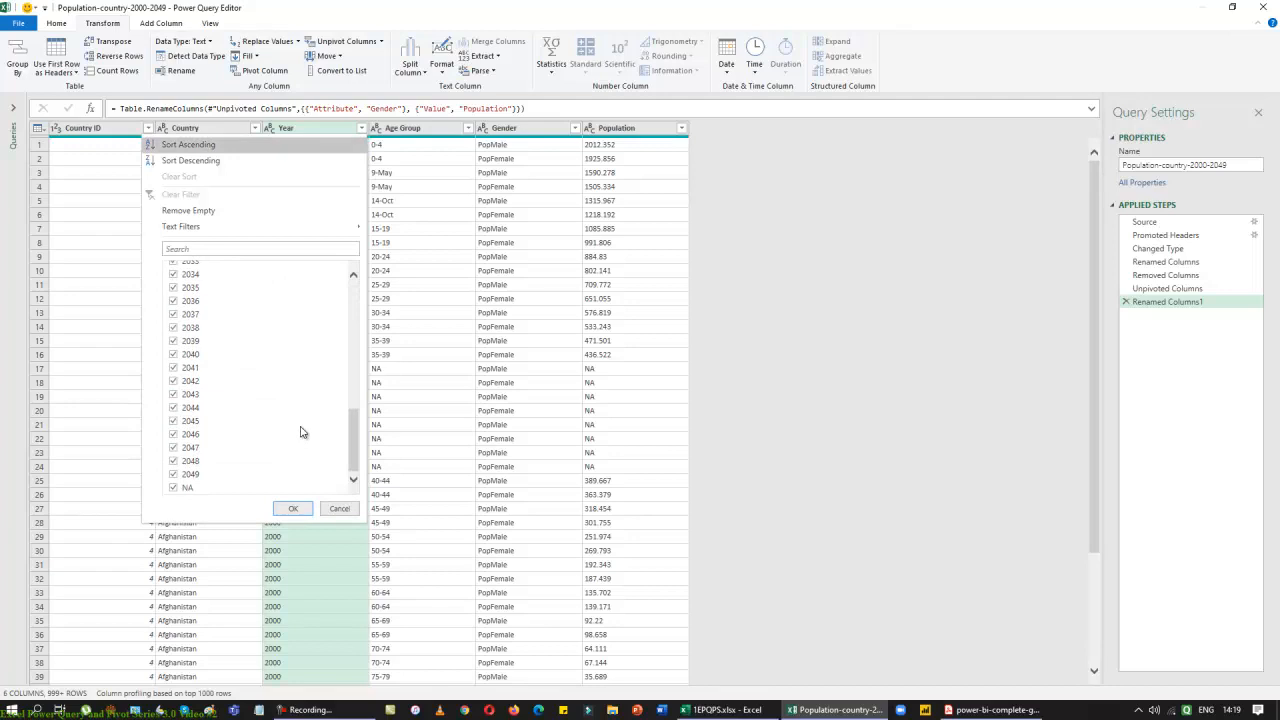
left_click(173, 488)
left_click(290, 510)
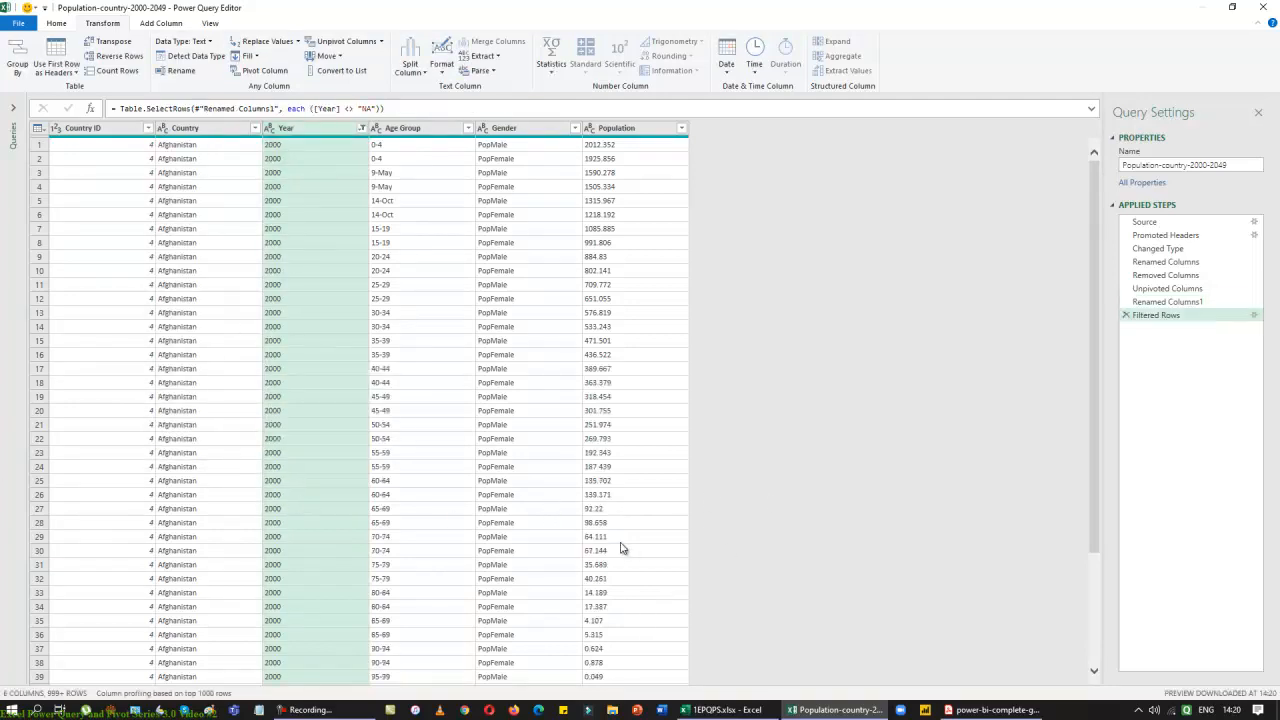
Replace the value 9-May with 5-9 in the Age Group column
left_click(380, 174)
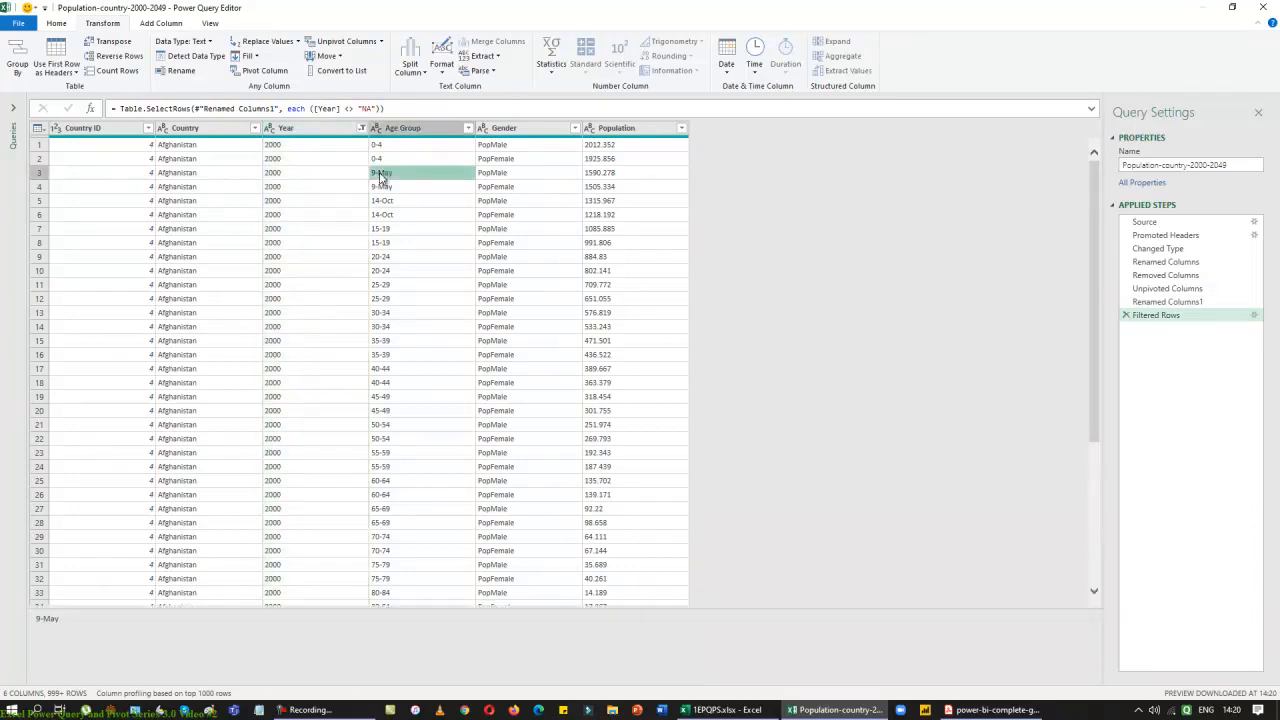
left_click(264, 42)
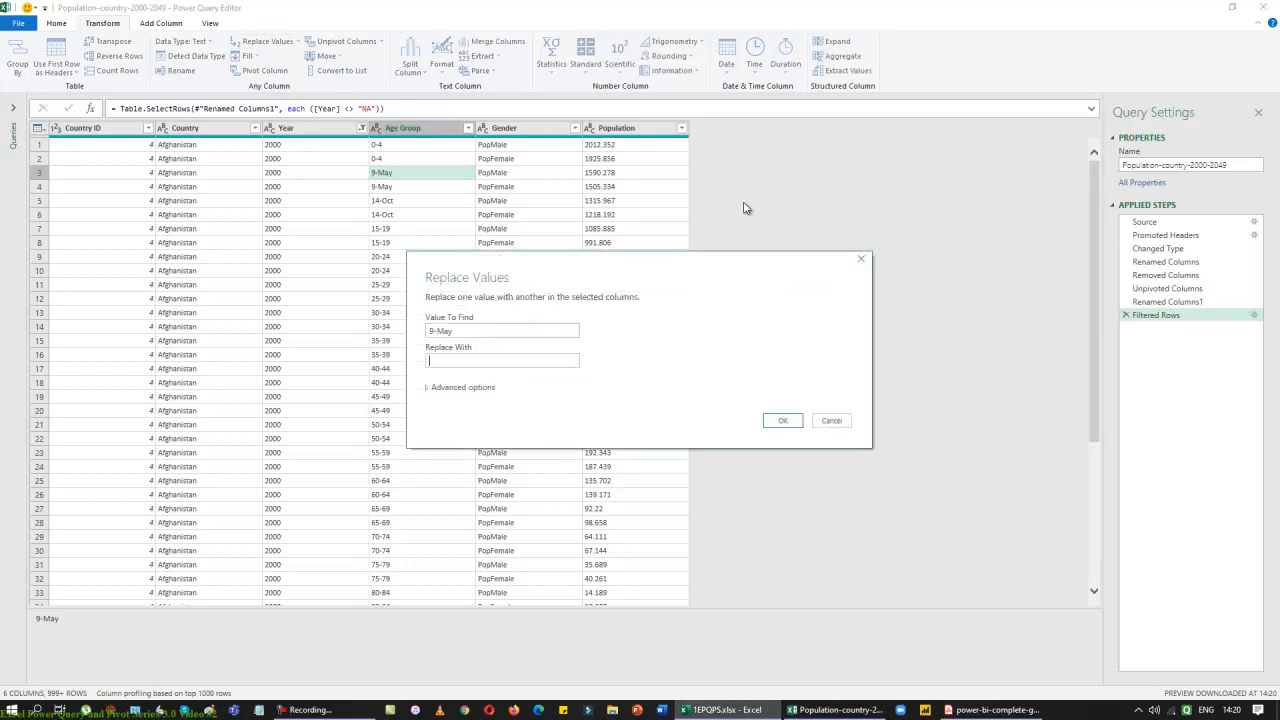
key("Return")
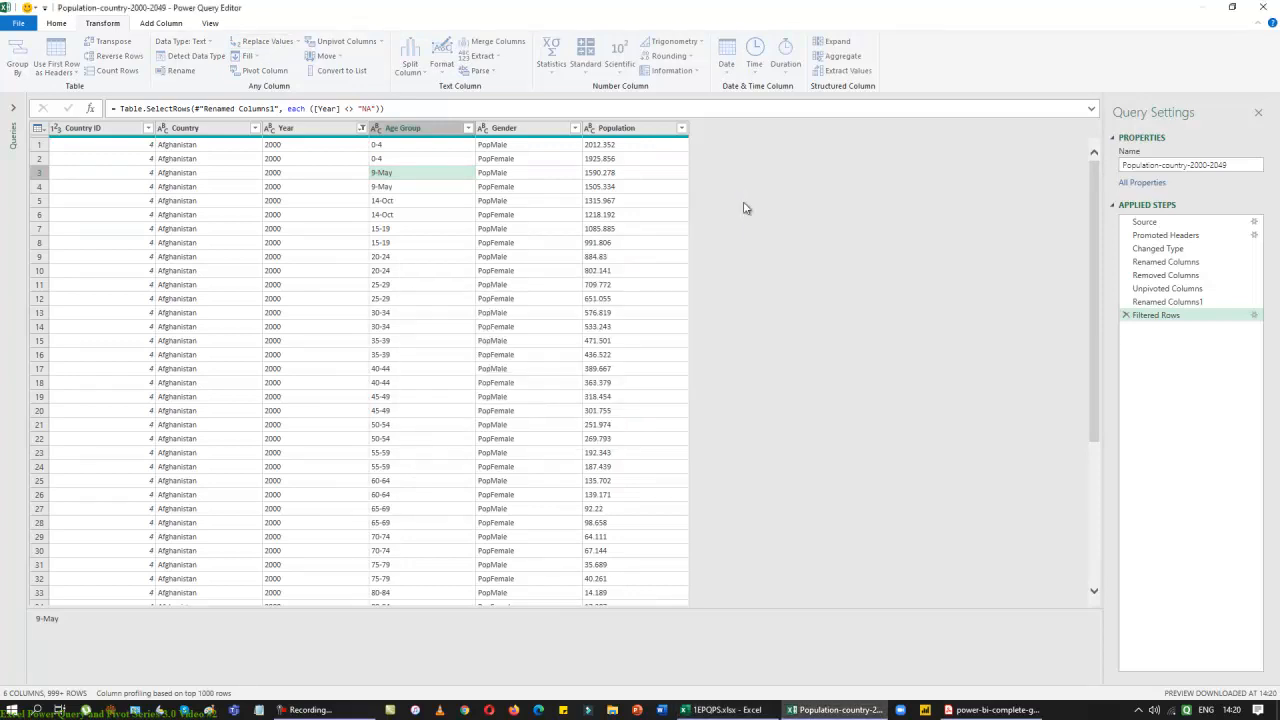
Replace the value 14-Oct with 10-14 in the Age Group column
left_click(385, 203)
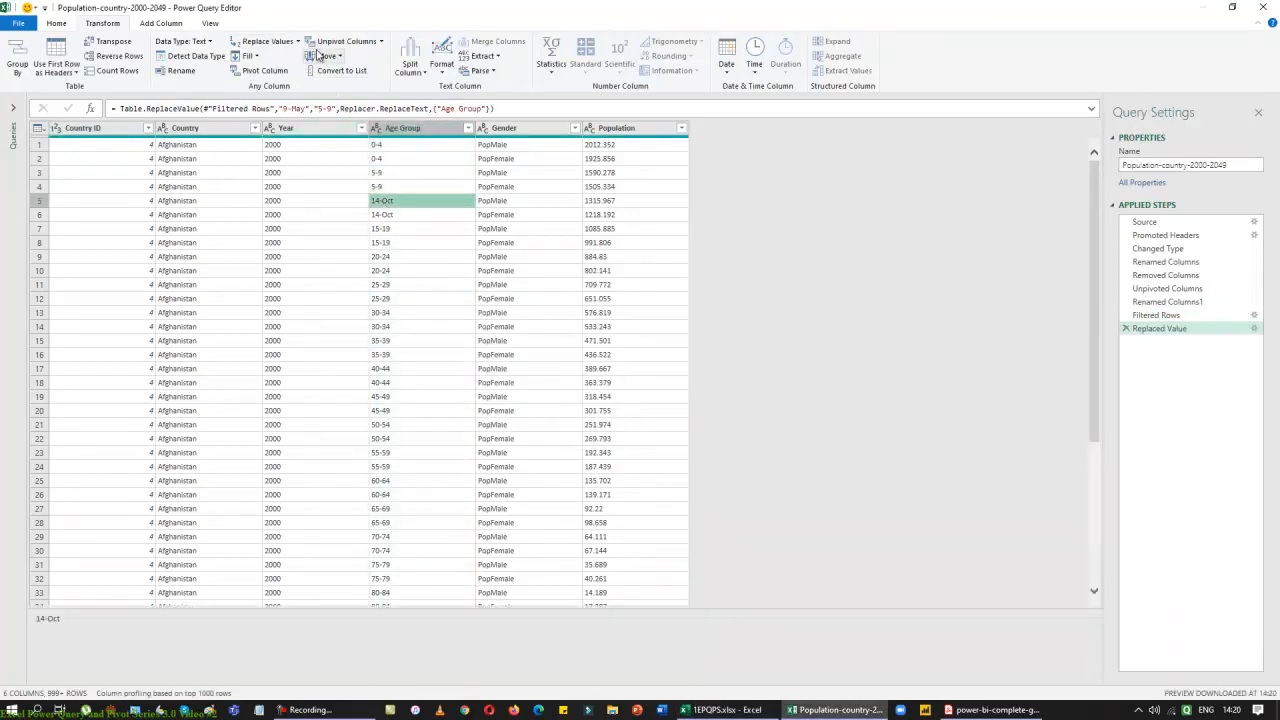
left_click(264, 42)
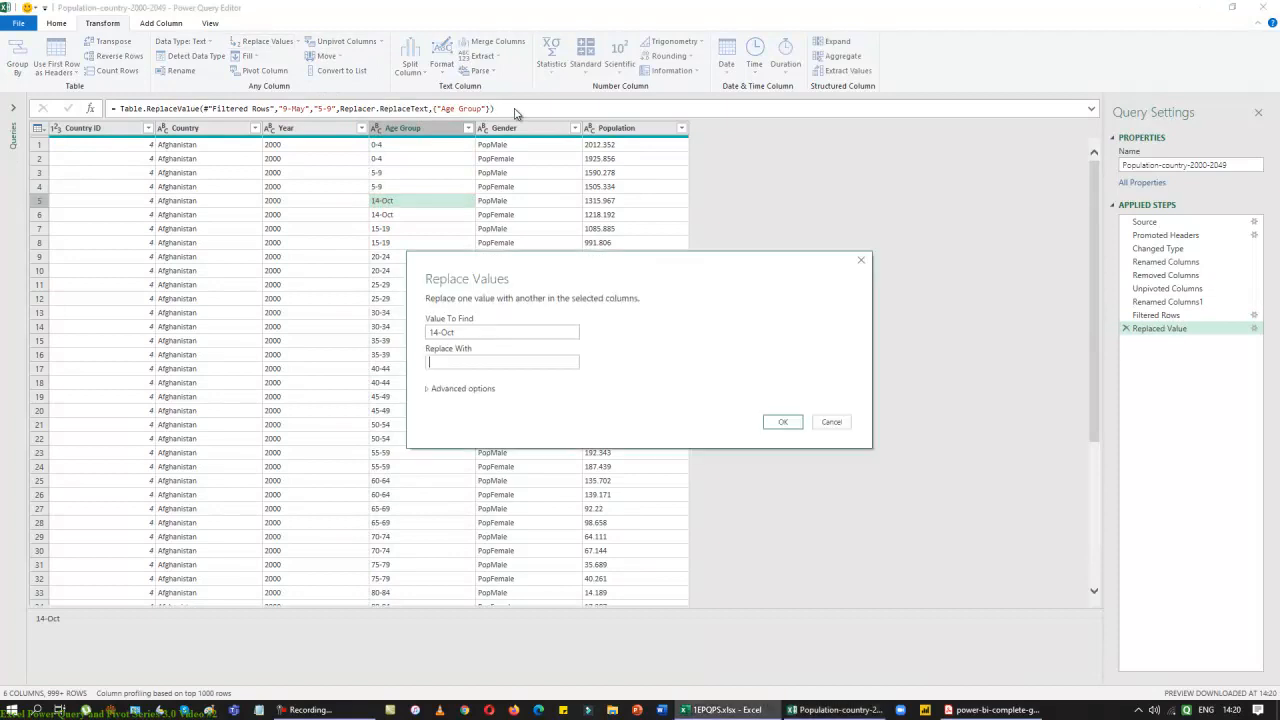
key("Return")
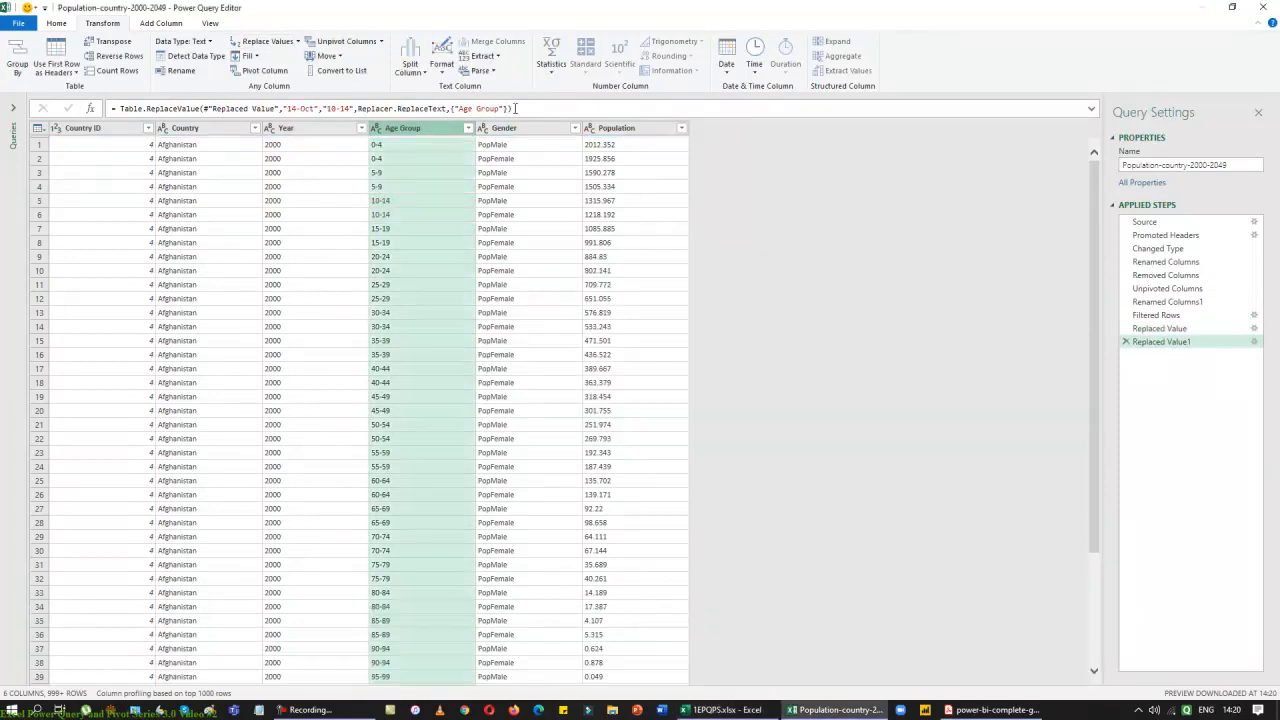
Check the full list of Age Group values and replace the value 100+ with 100-100 in that column
left_click(467, 128)
left_click(443, 505)
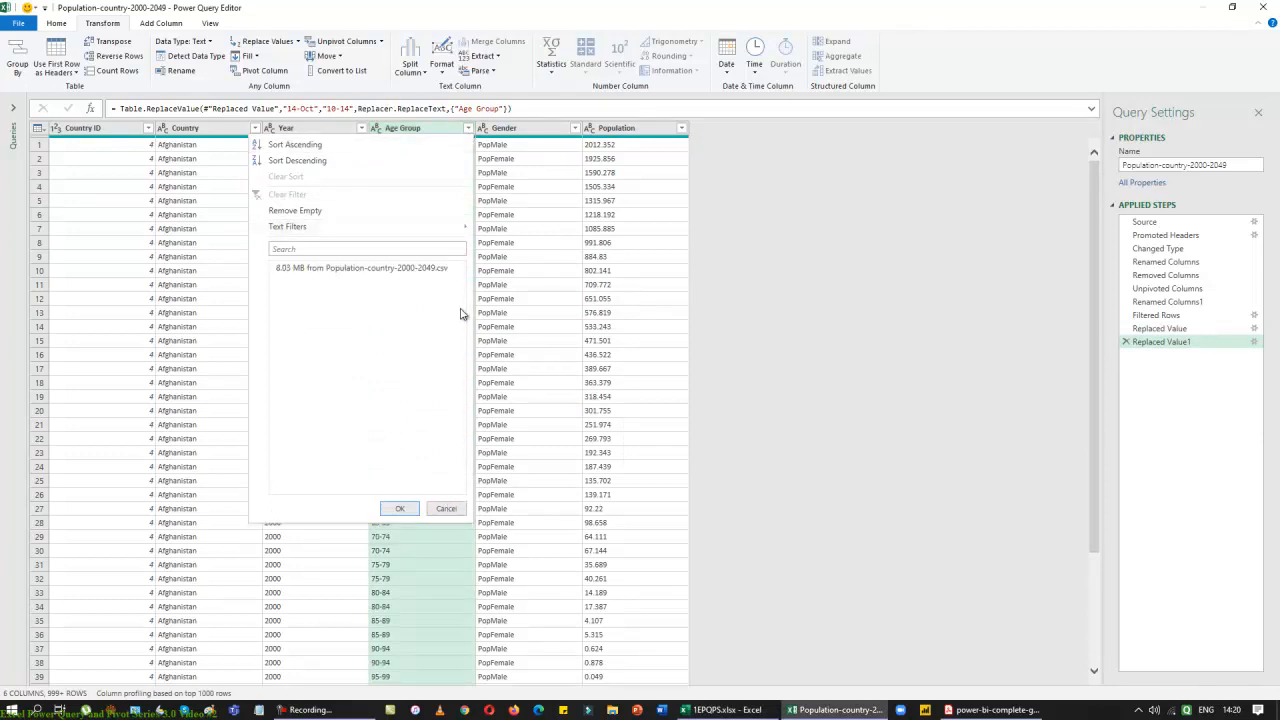
mouse_move(462, 313)
left_mouse_down()
mouse_move(473, 420)
mouse_move(482, 279)
mouse_move(478, 492)
mouse_move(479, 303)
left_mouse_up()
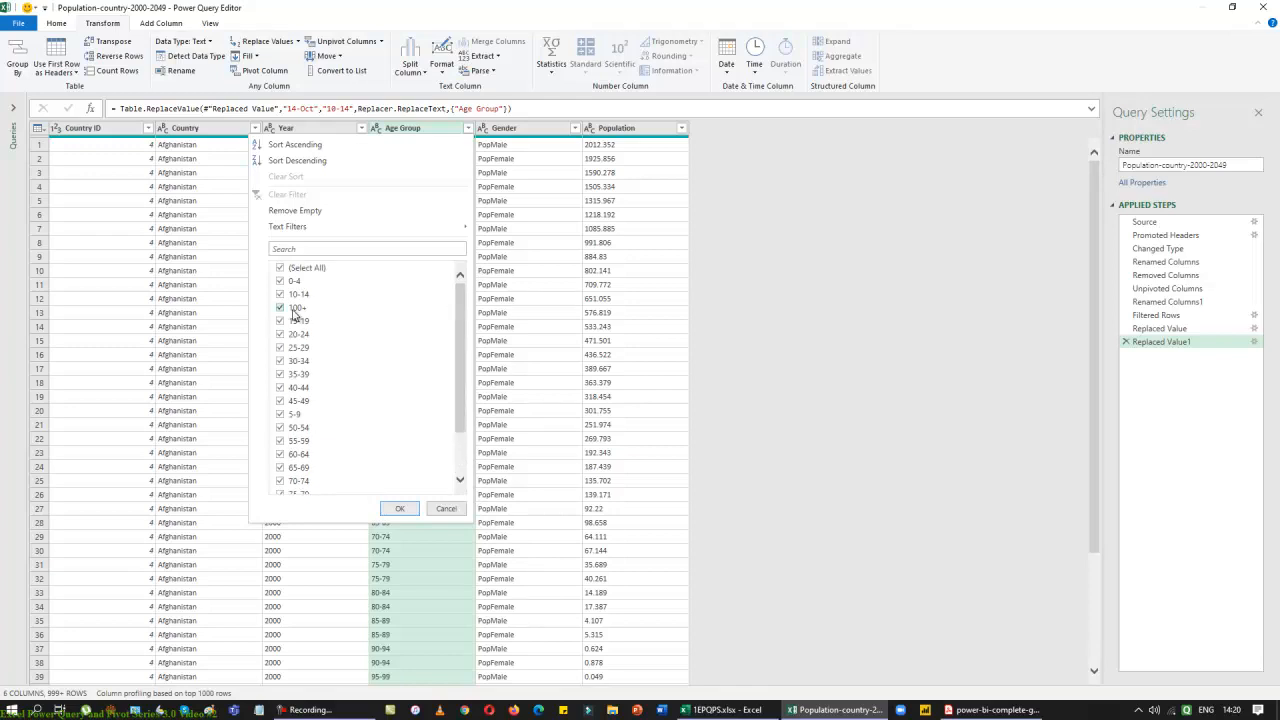
left_click(453, 512)
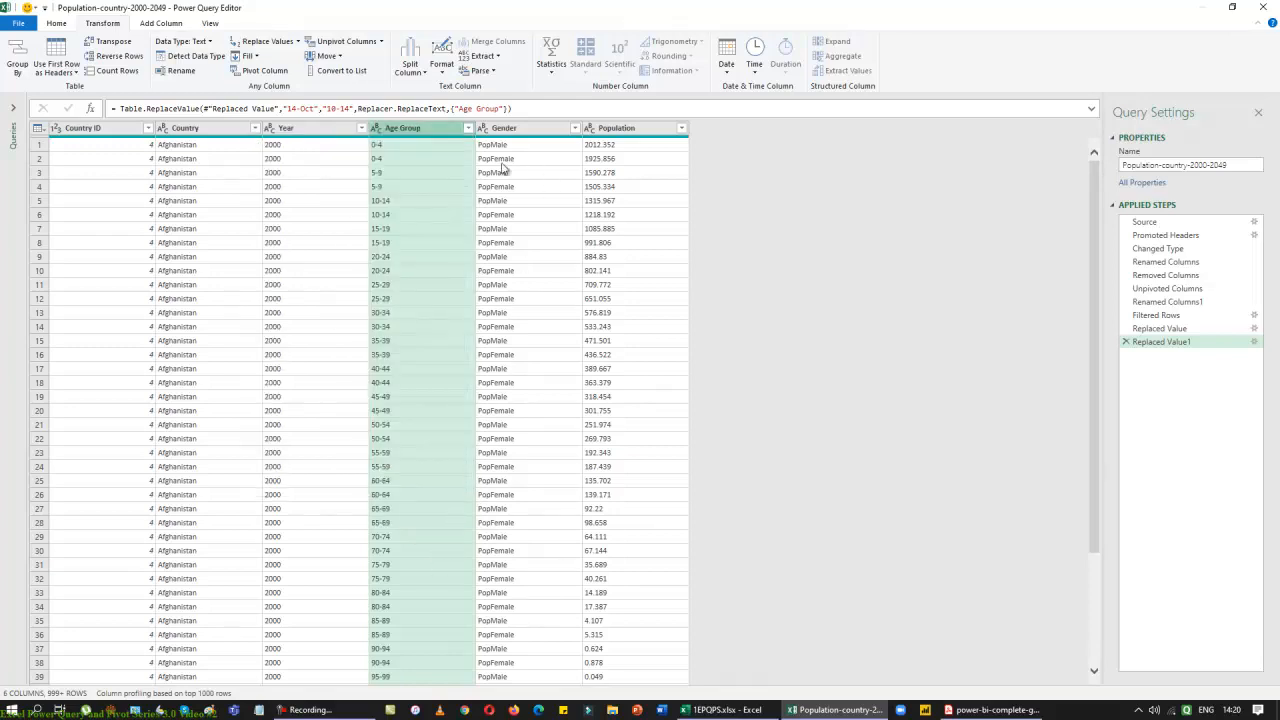
left_click(262, 41)
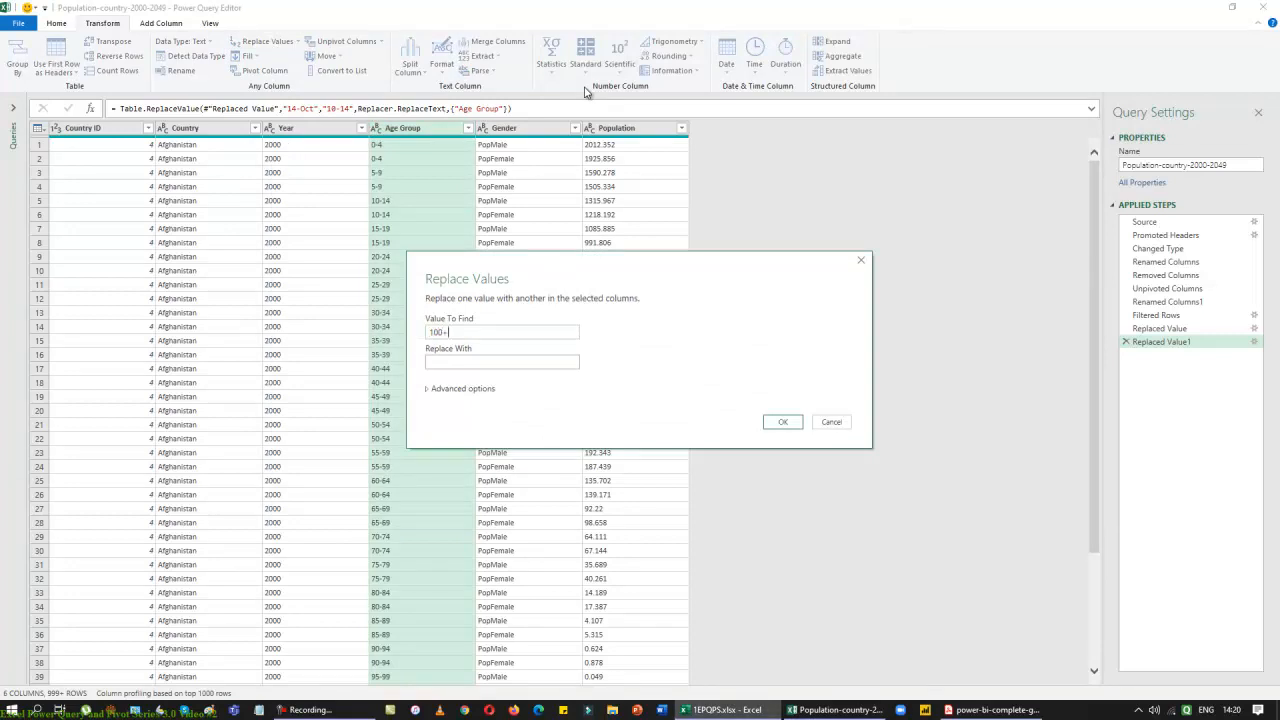
type("100-100")
key("Return")
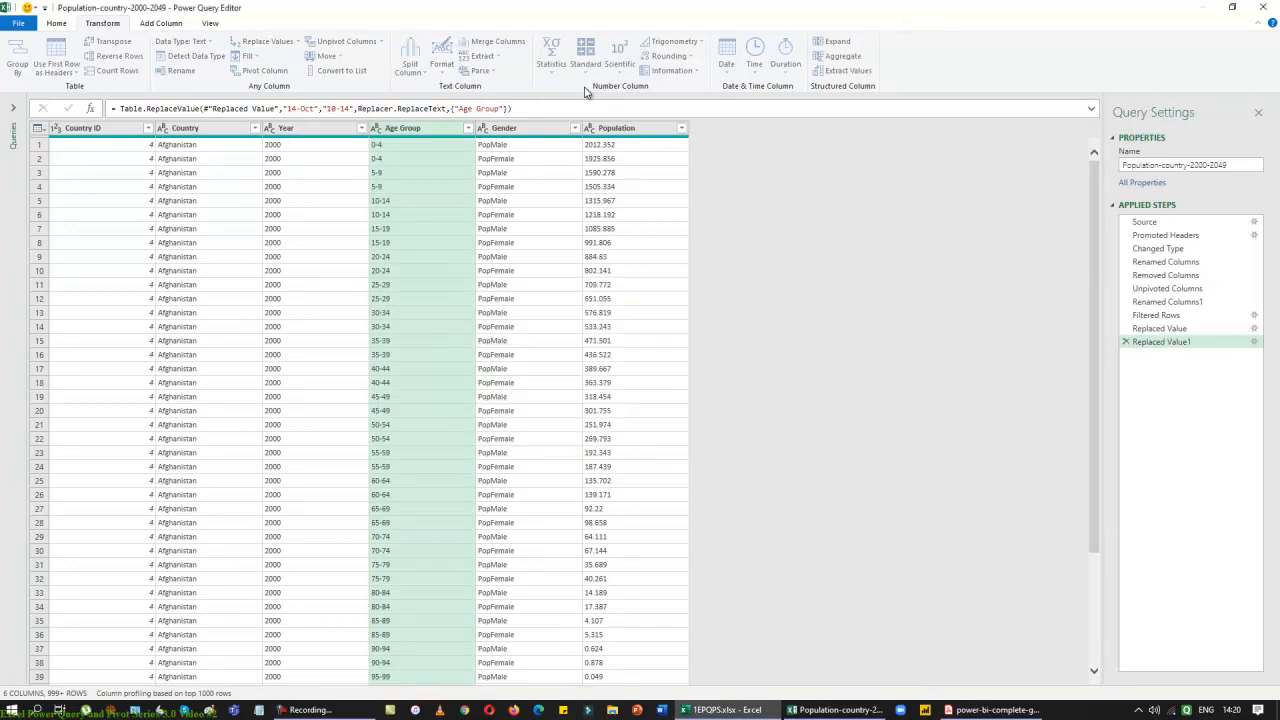
Load the full list of values in the Age Group filter and apply it with all age groups selected
left_click(469, 130)
left_click(440, 505)
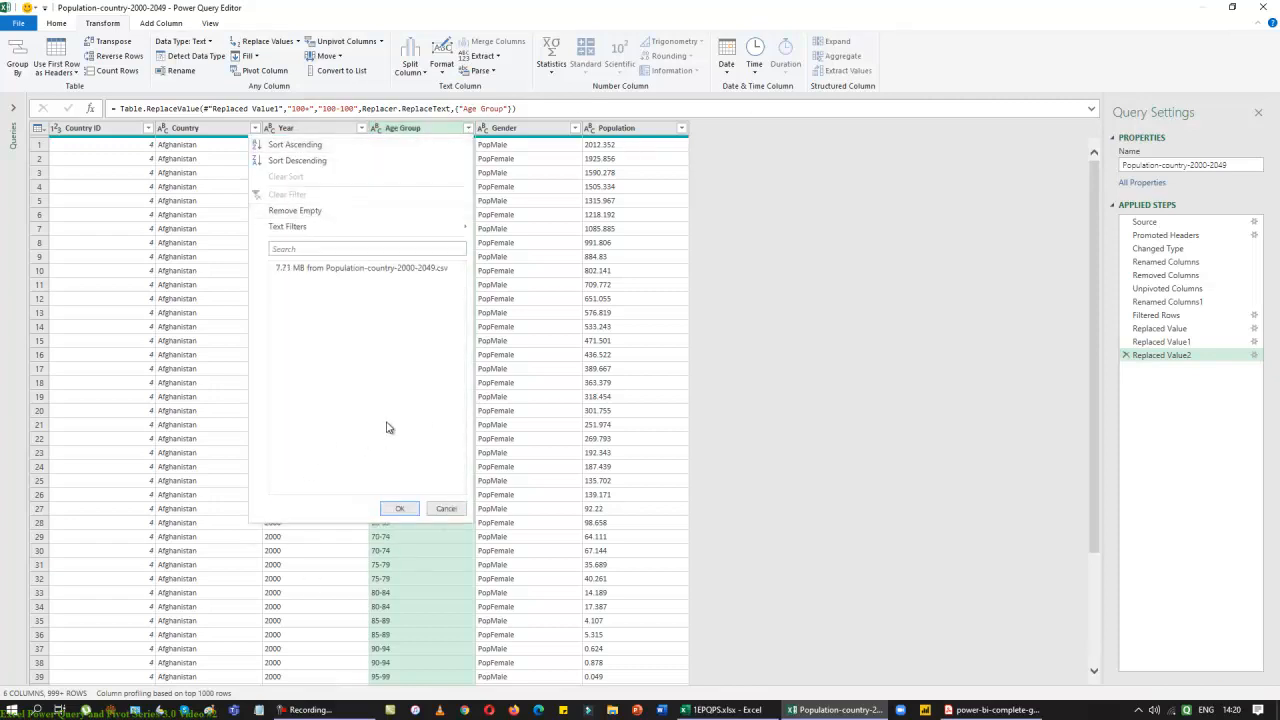
scroll(390, 425, "down", 3)
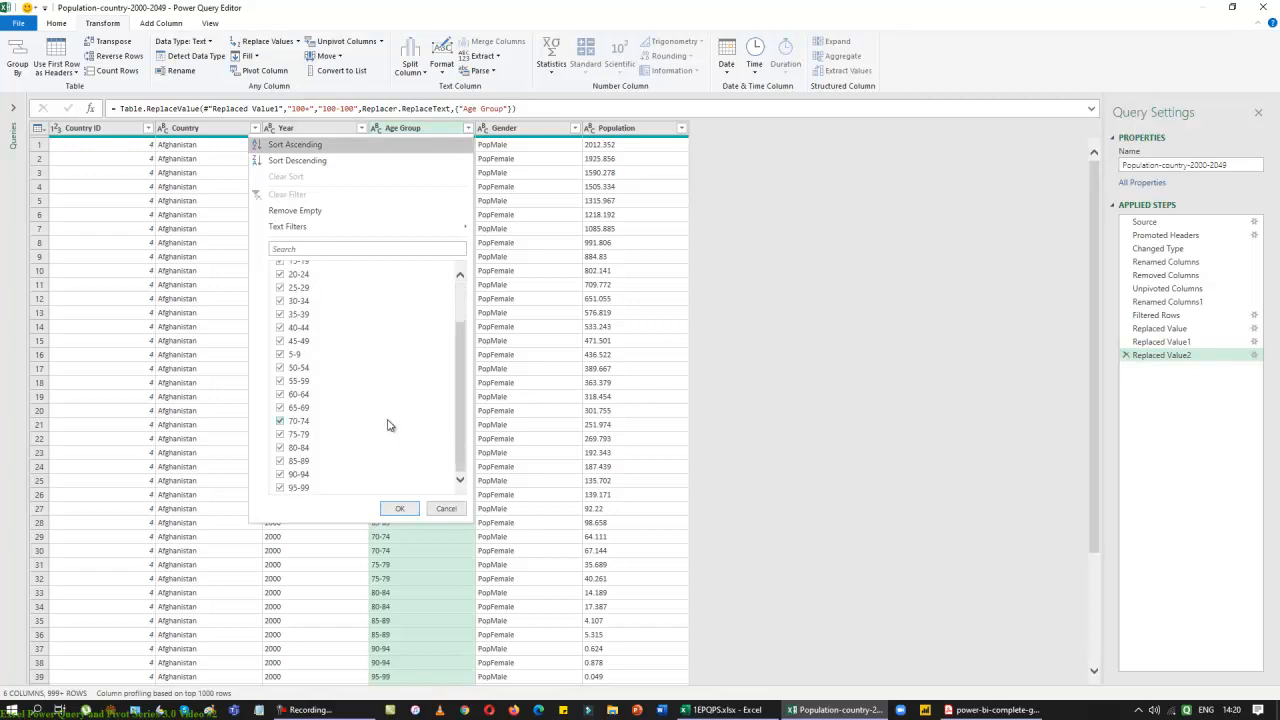
scroll(390, 425, "up", 3)
left_click(399, 508)
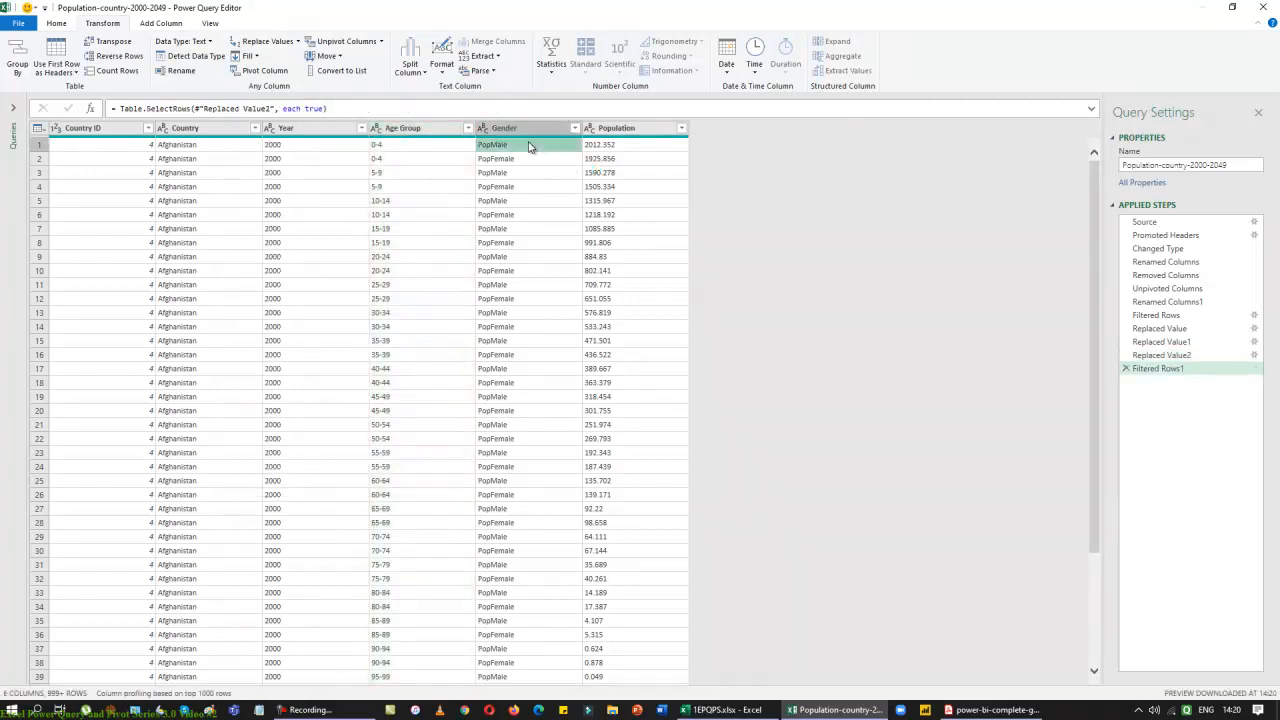
Replace PopMale with Male and PopFemale with Female in the Gender column
left_click(530, 147)
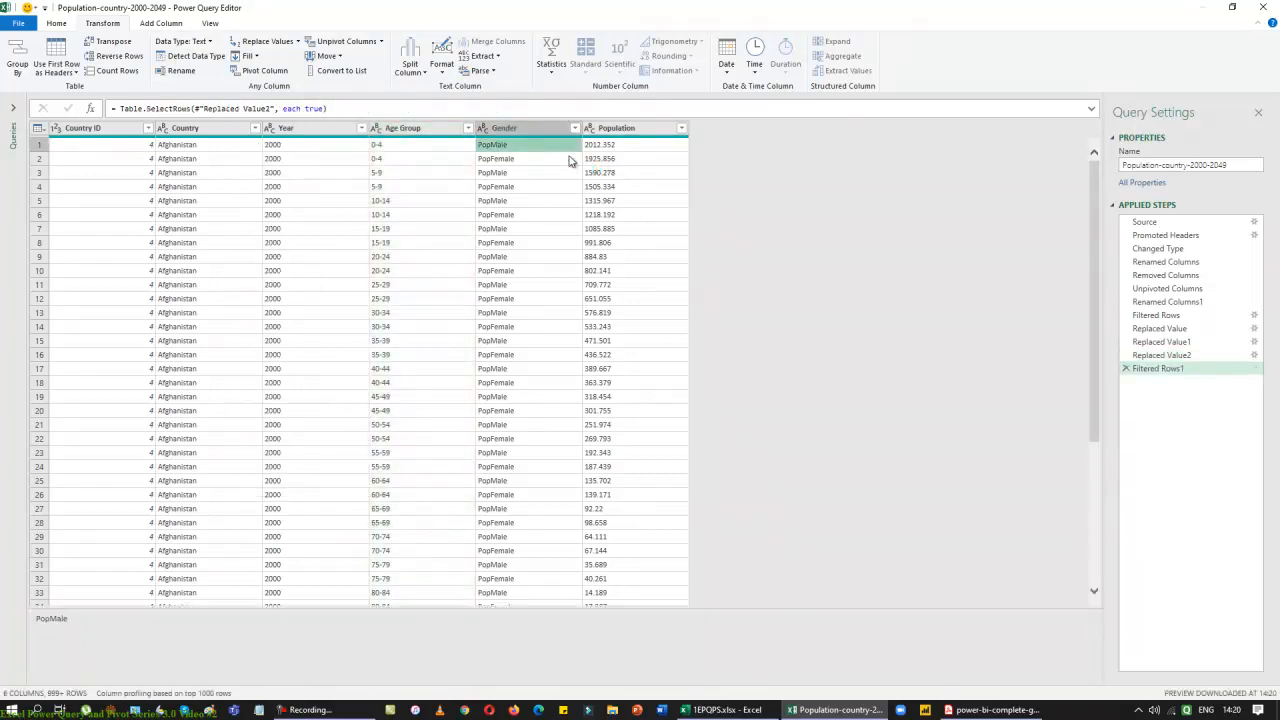
left_click(260, 44)
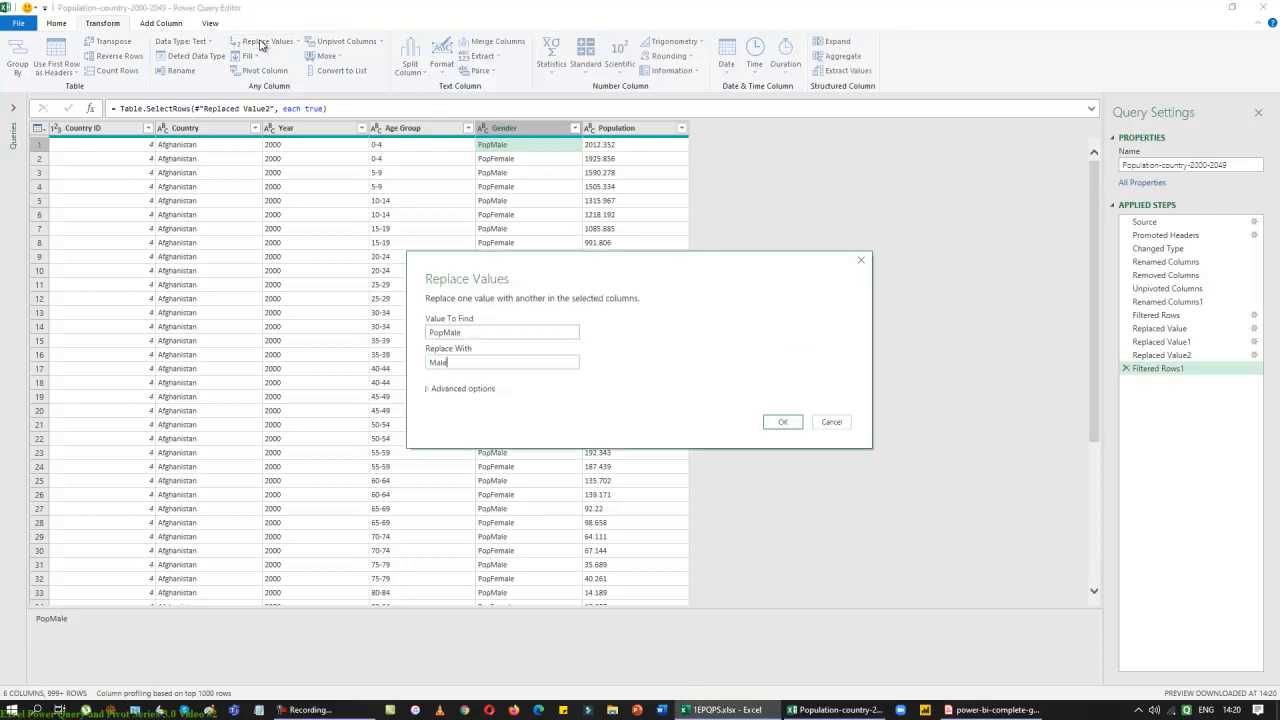
key("Return")
left_click(493, 160)
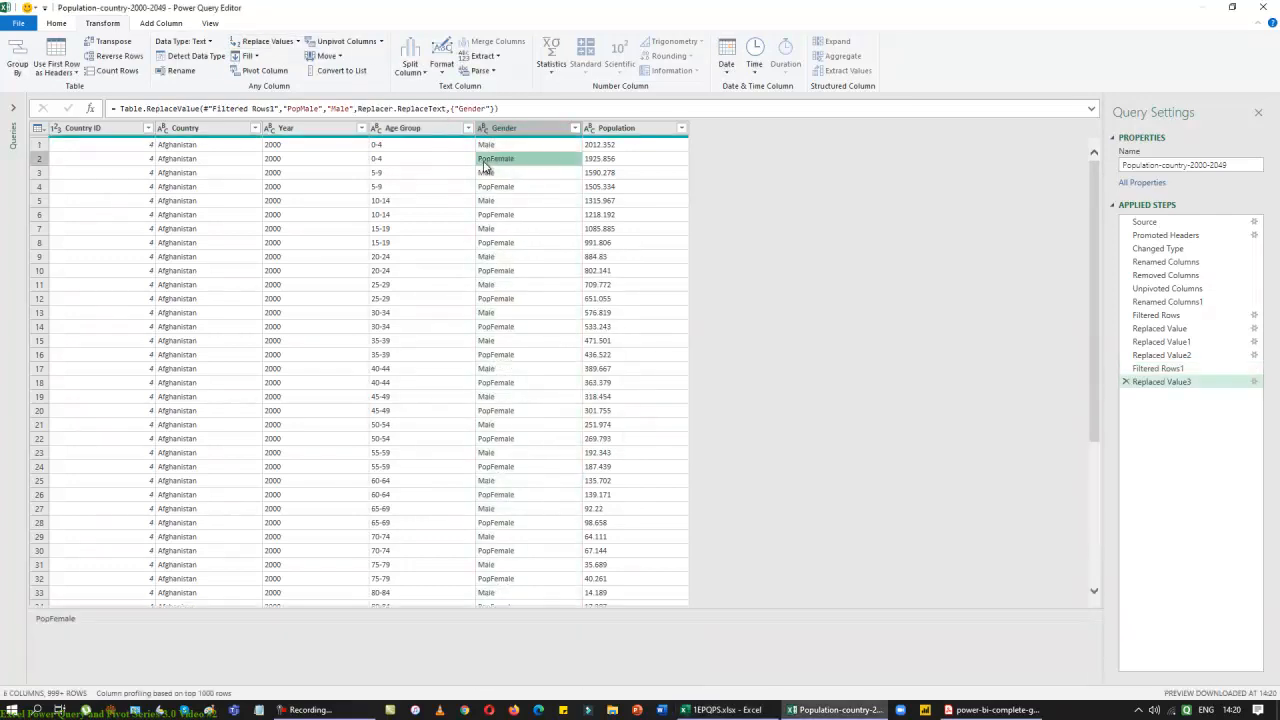
left_click(260, 47)
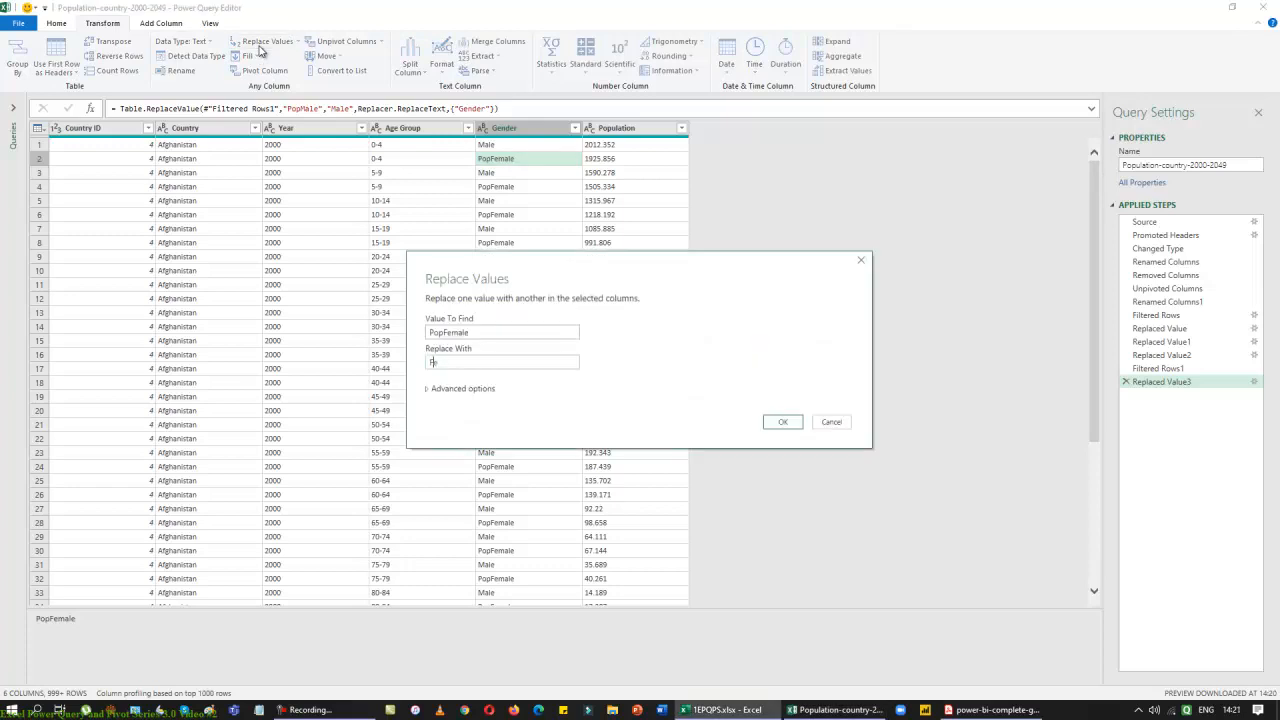
type("Female")
key("Return")
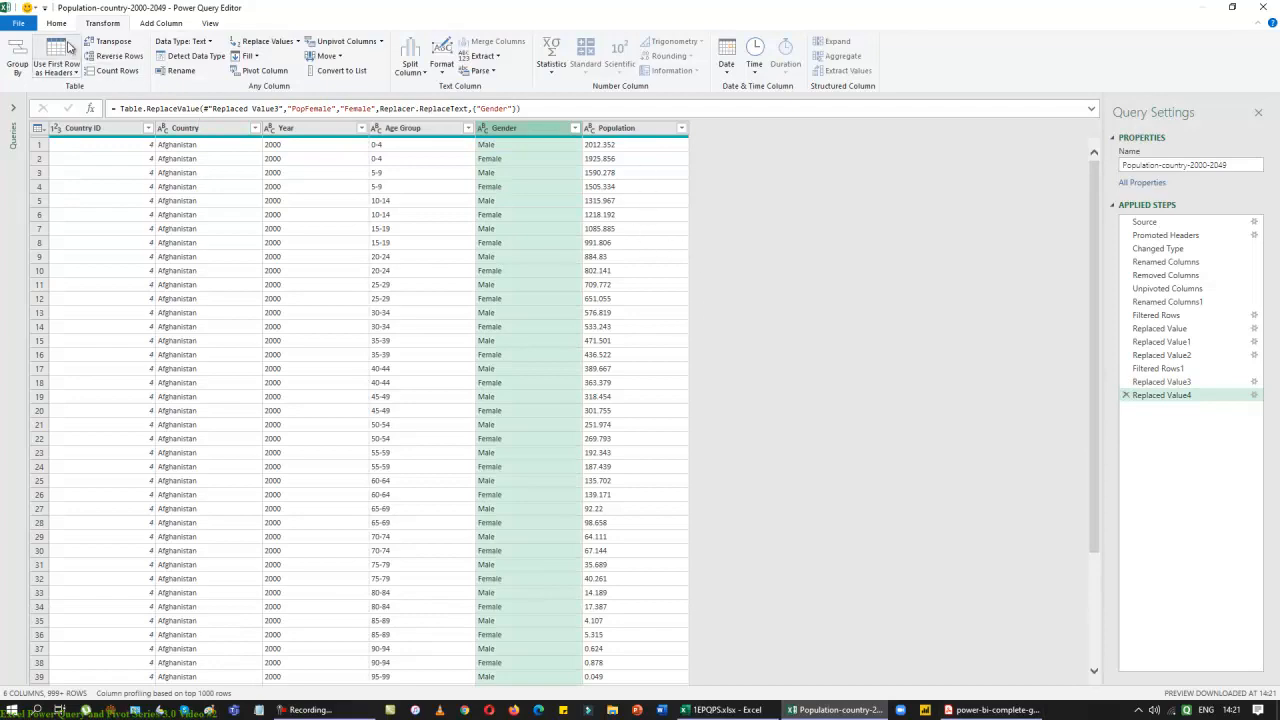
Load the Population-country-2000-2049 query as a connection only and add its data to the Data Model
left_click(62, 24)
left_click(25, 72)
left_click(38, 97)
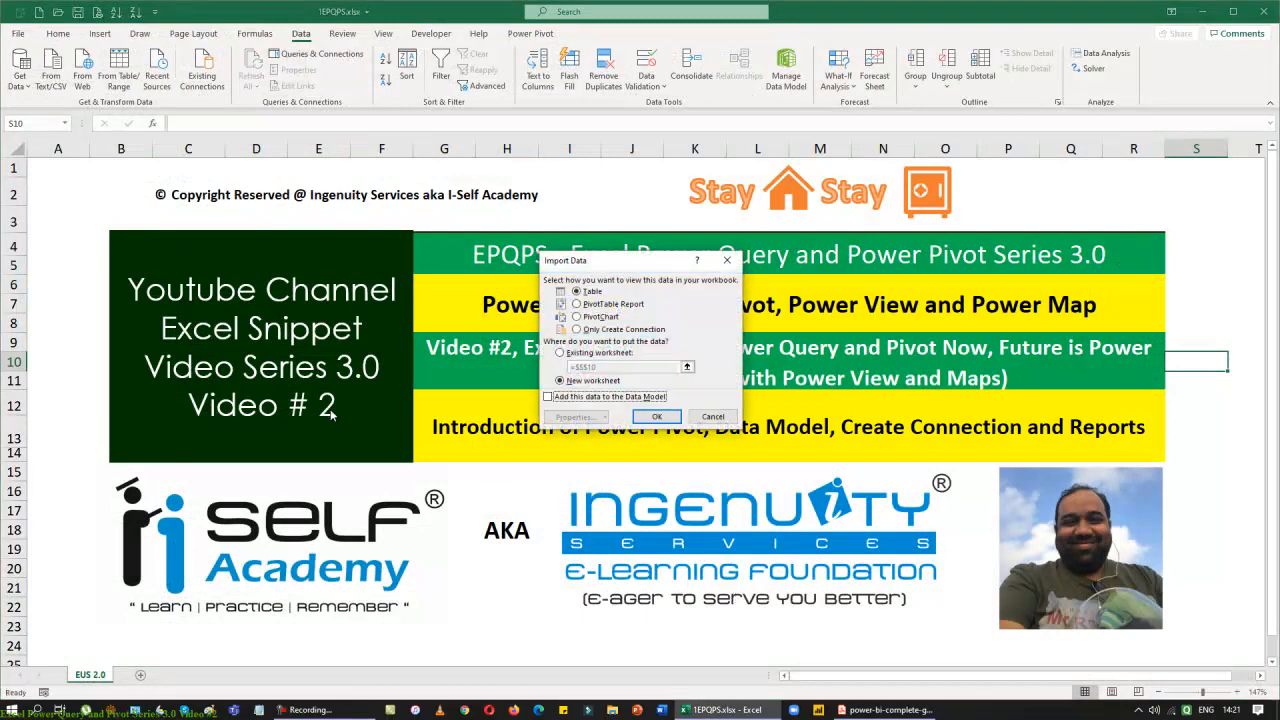
left_click(586, 331)
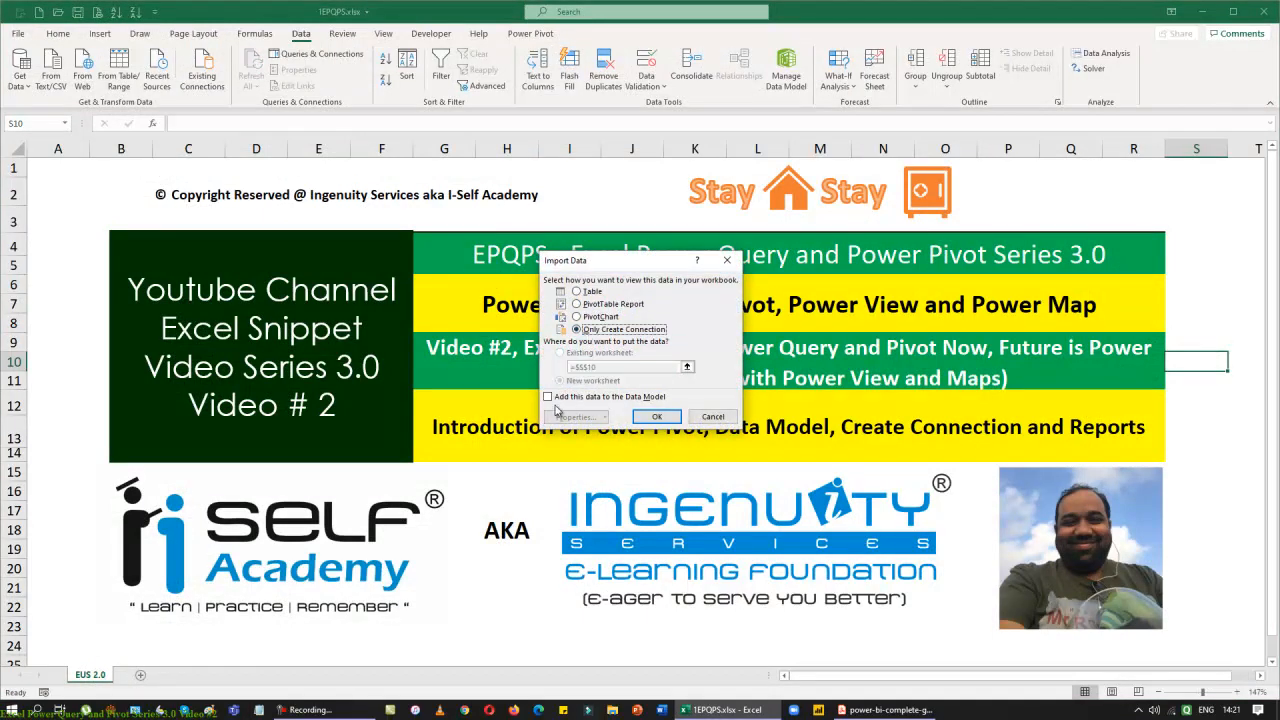
left_click(660, 417)
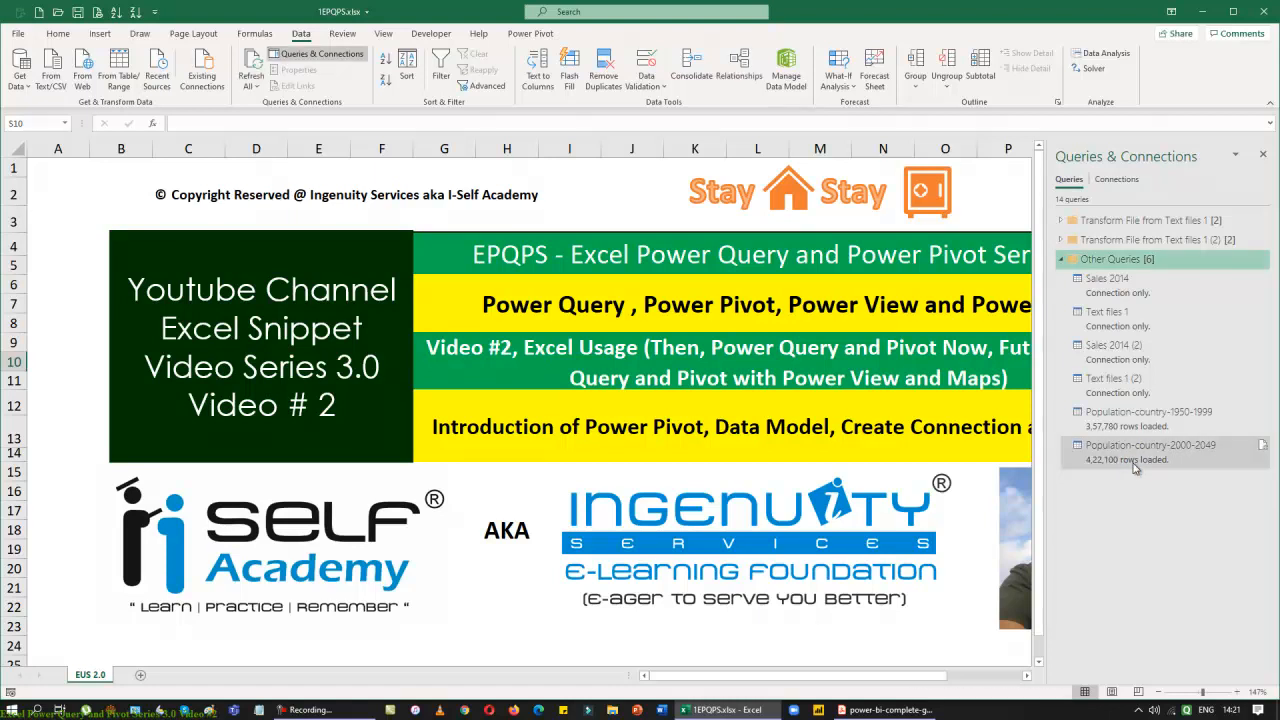
mouse_move(1133, 463)
mouse_move(1108, 429)
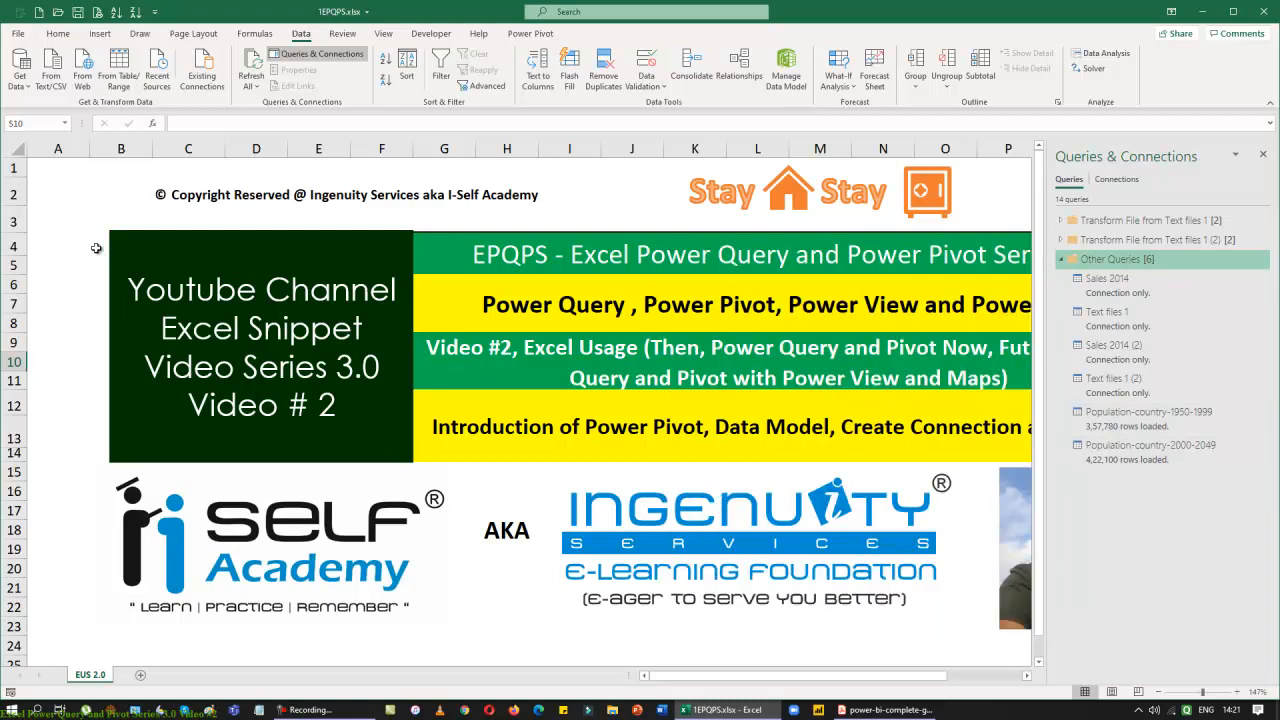
Import Population-country-2050-2100.csv from the Population folder and open it for transformation in Power Query
left_click(50, 70)
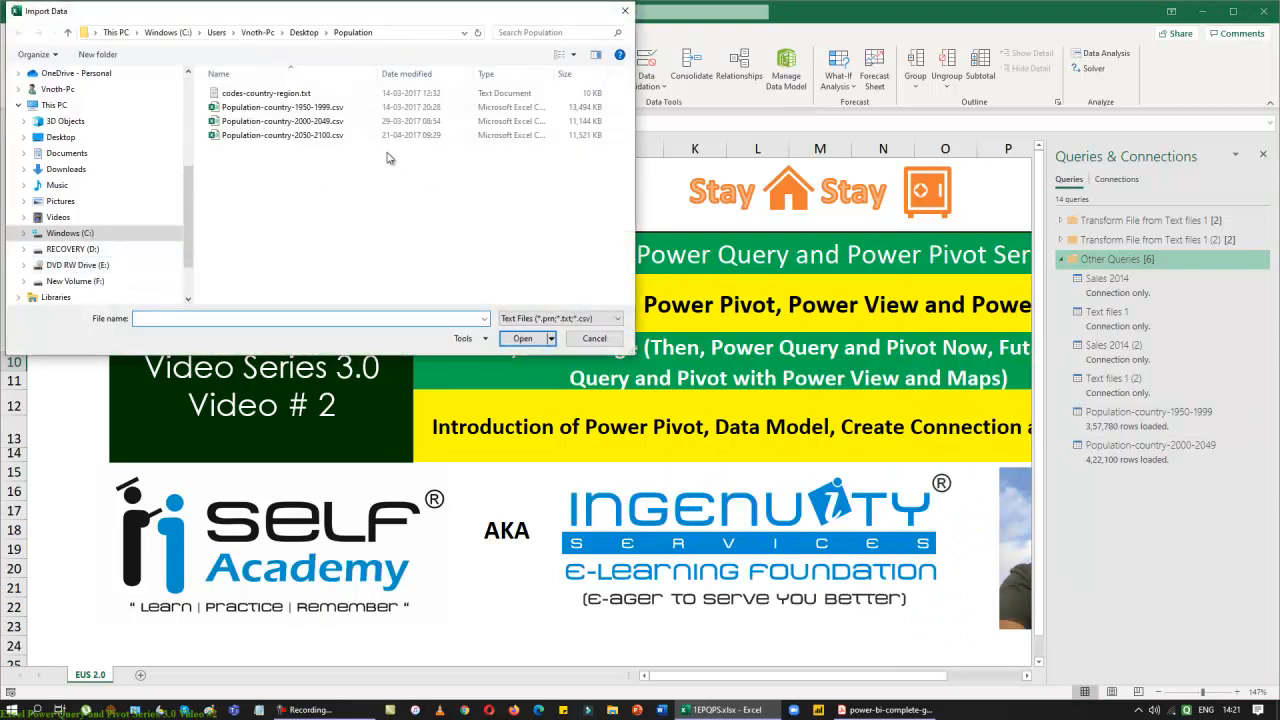
left_click(292, 135)
left_click(521, 340)
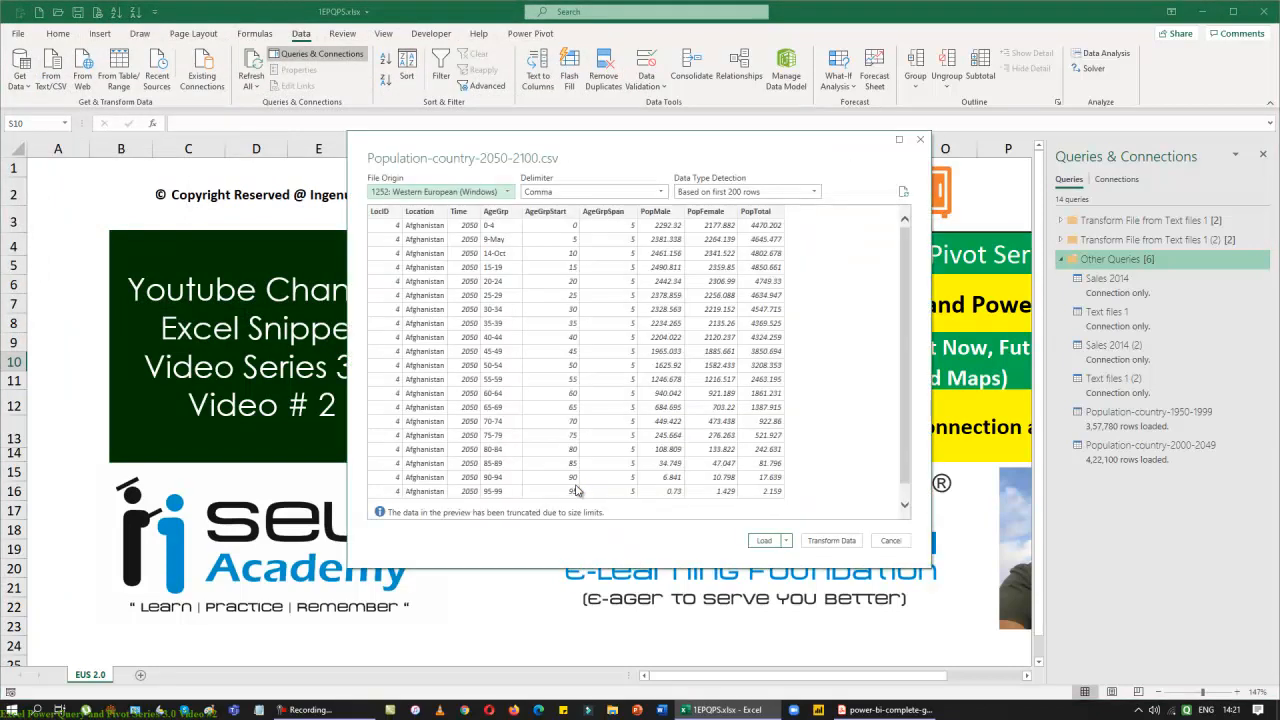
left_click(848, 542)
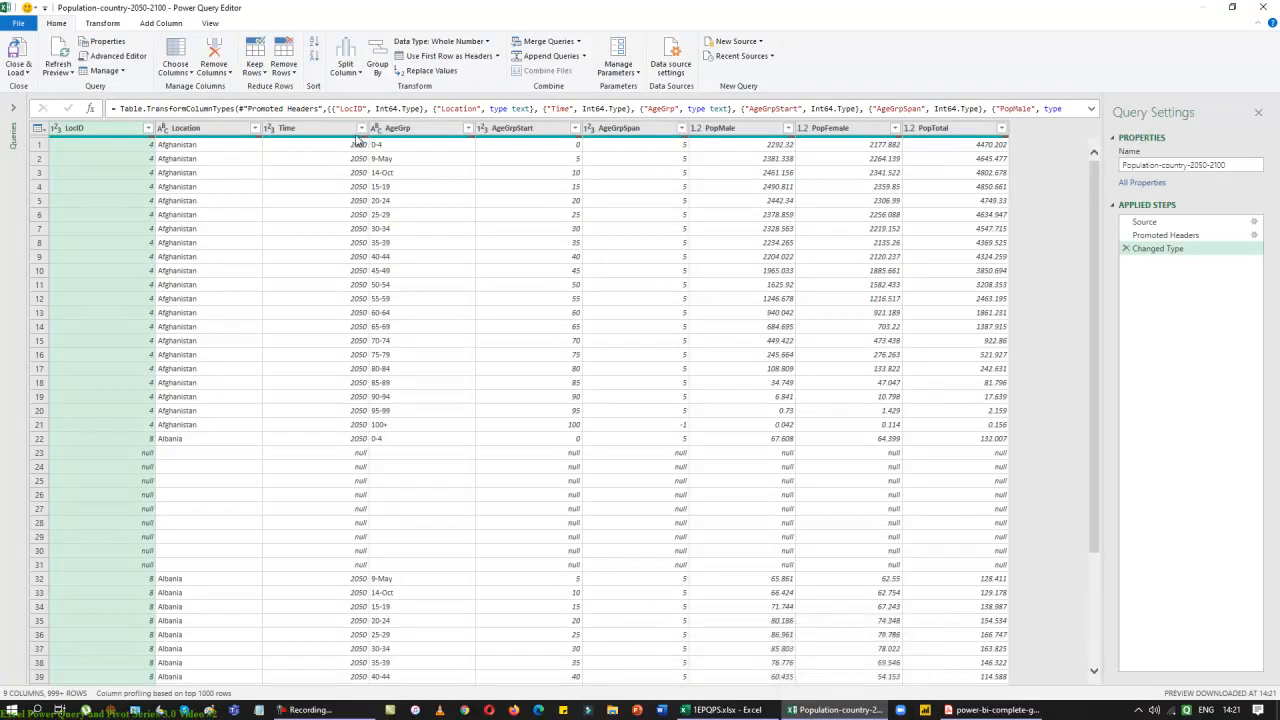
left_click(366, 131)
left_click(362, 129)
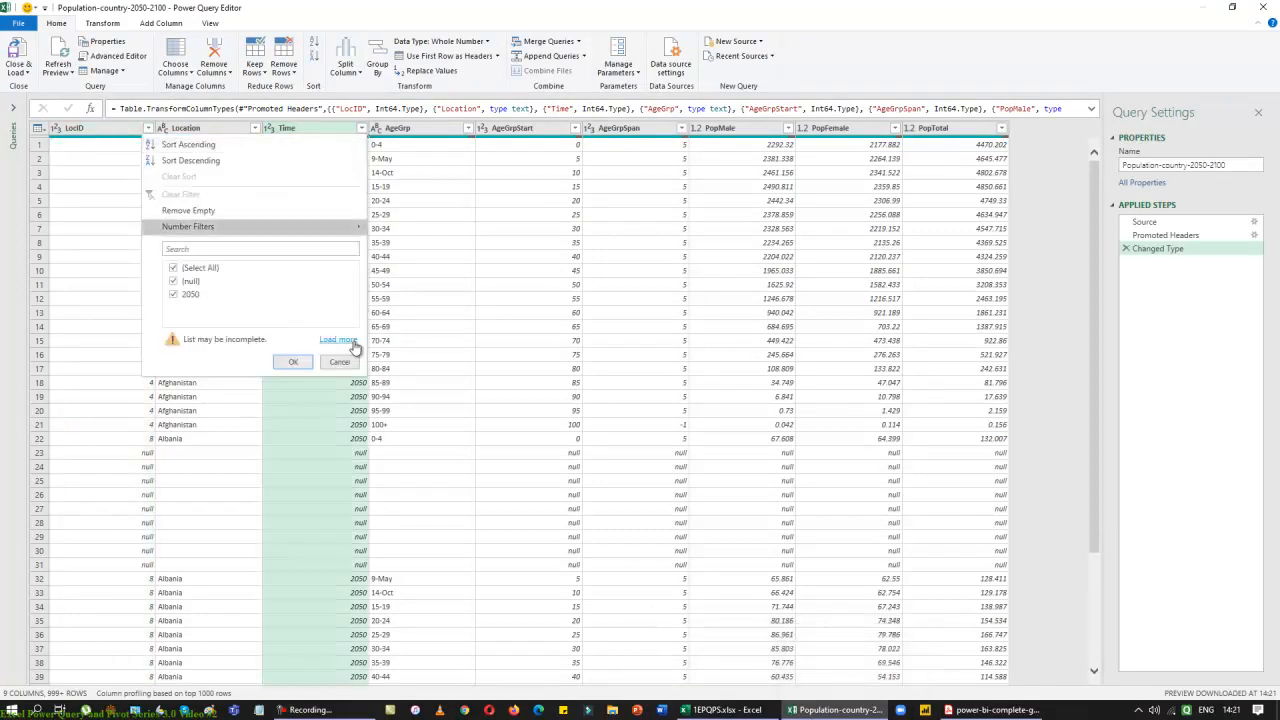
left_click(350, 339)
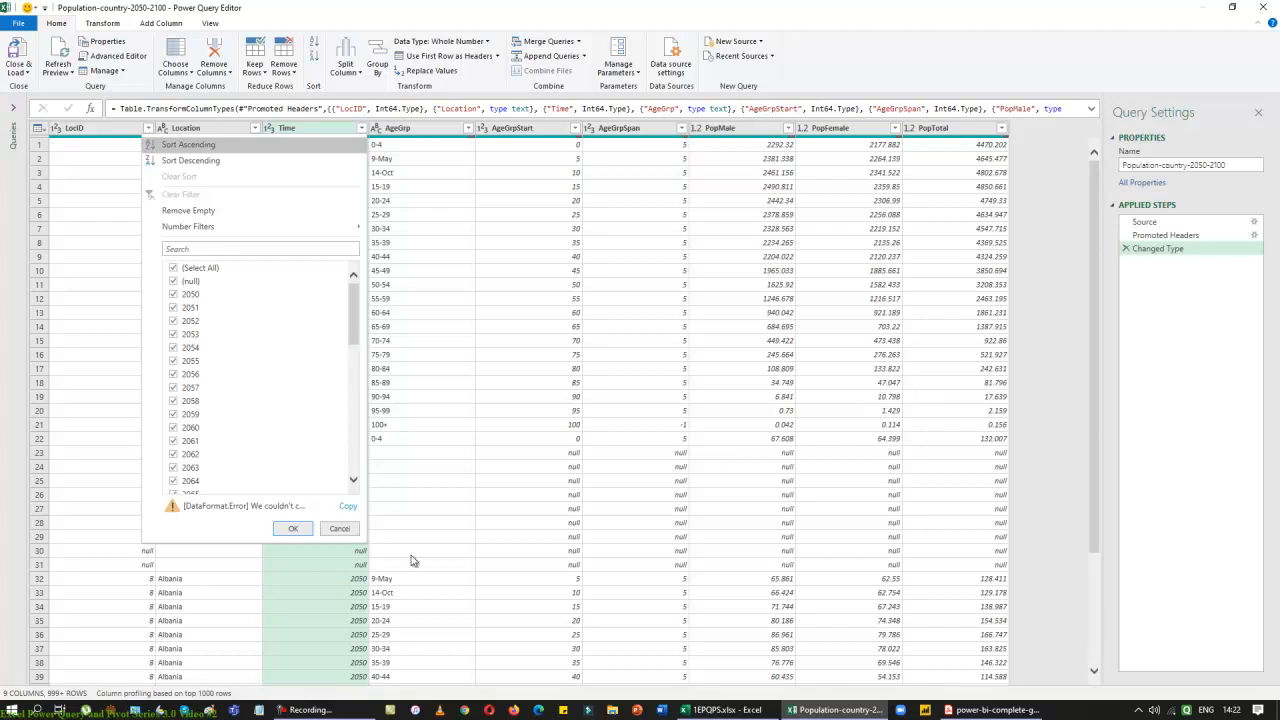
left_click(340, 529)
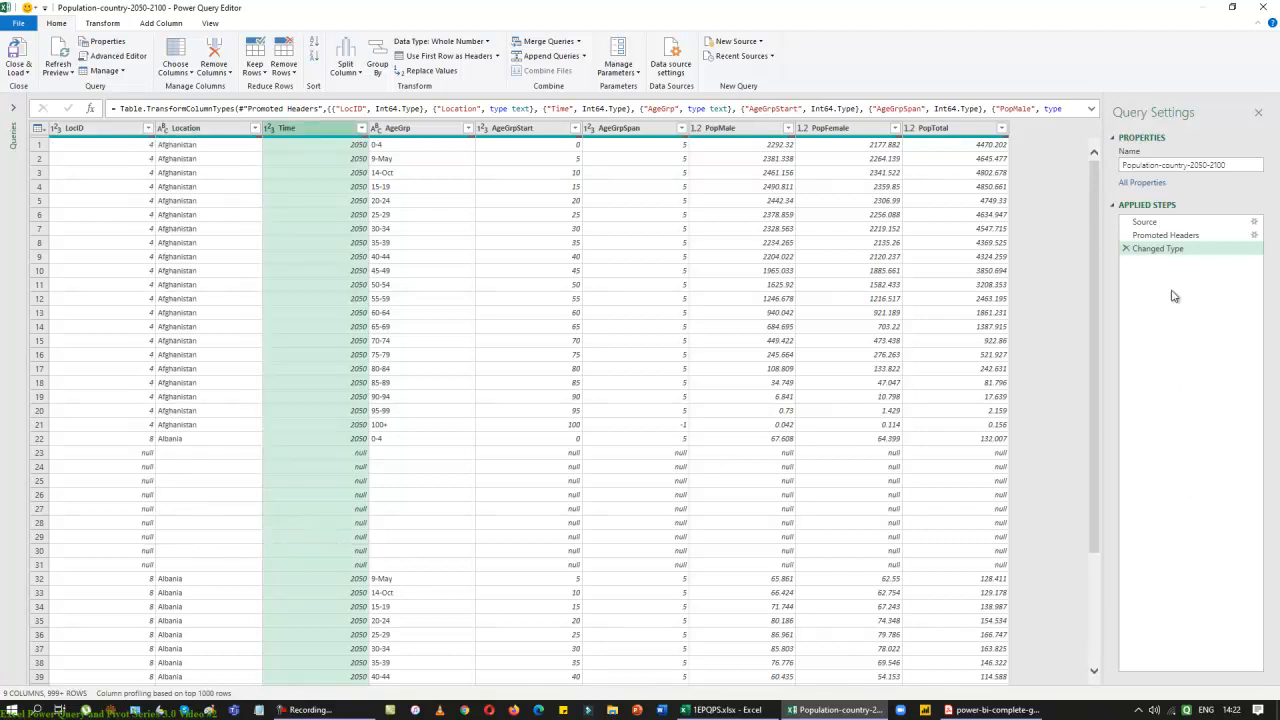
Delete the Changed Type and Promoted Headers steps, and filter the blank and #N/A rows out of Column3
left_click(1126, 244)
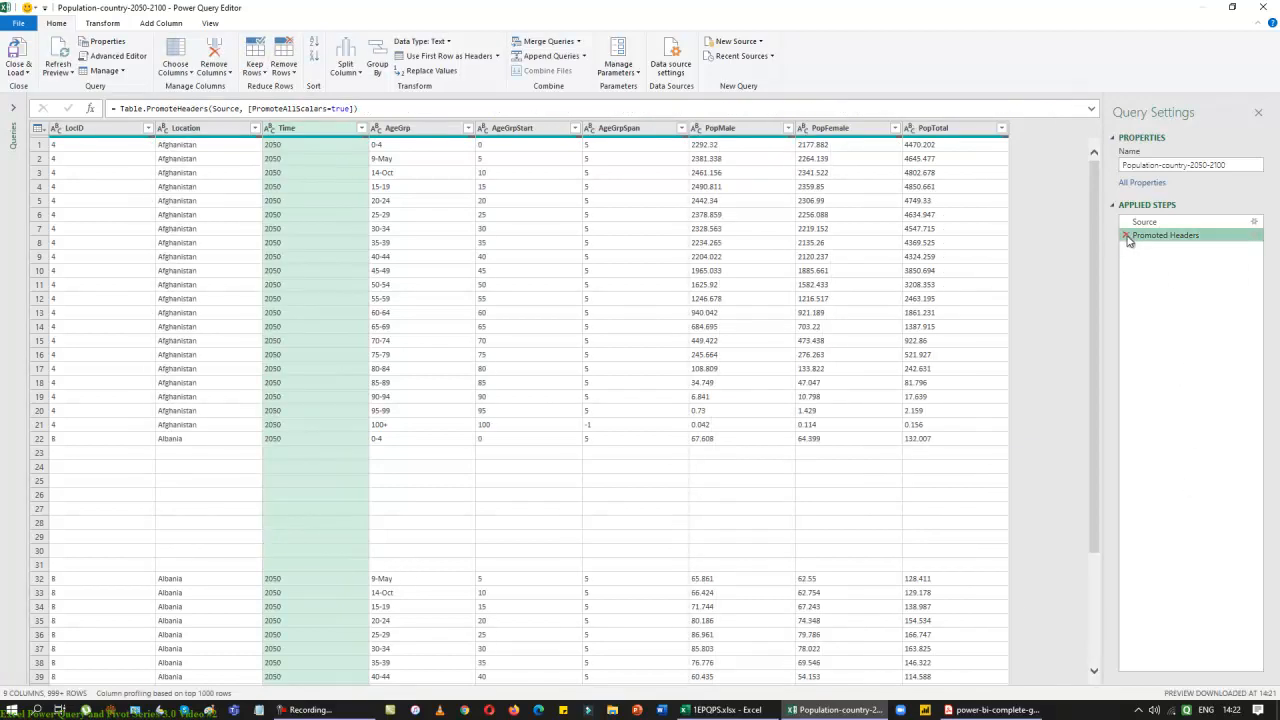
left_click(1127, 235)
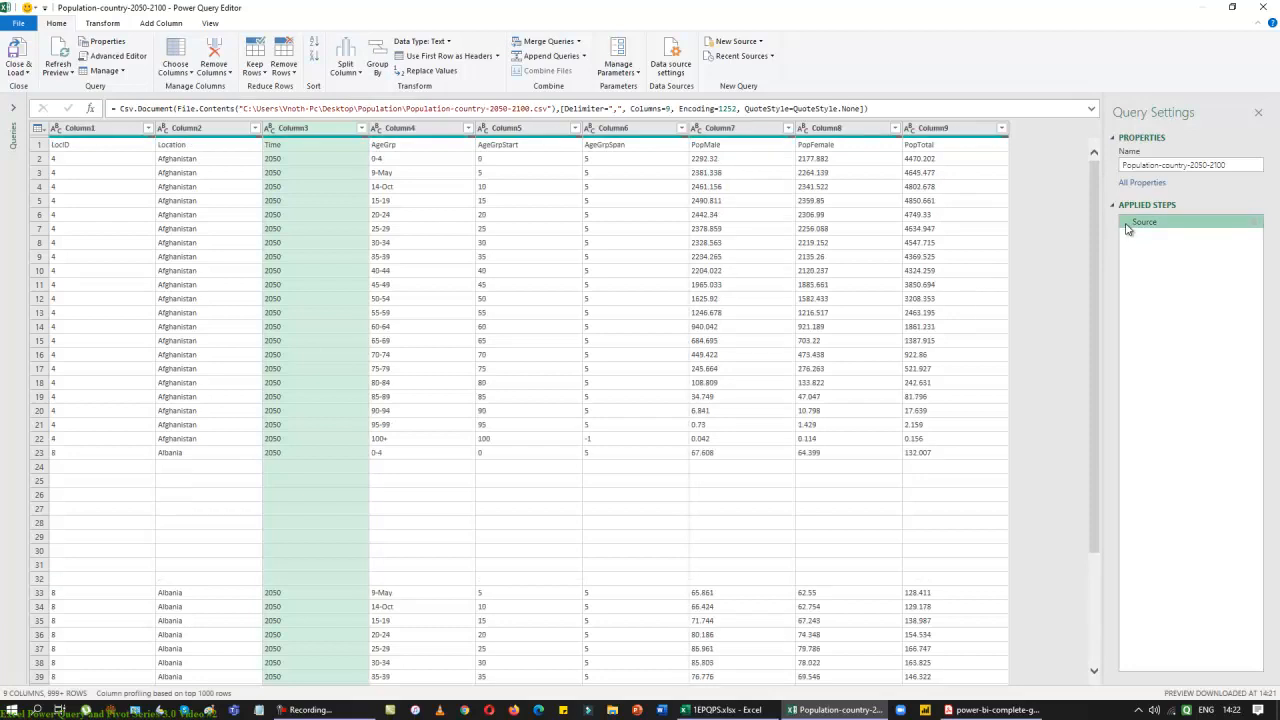
left_click(361, 128)
left_click(338, 341)
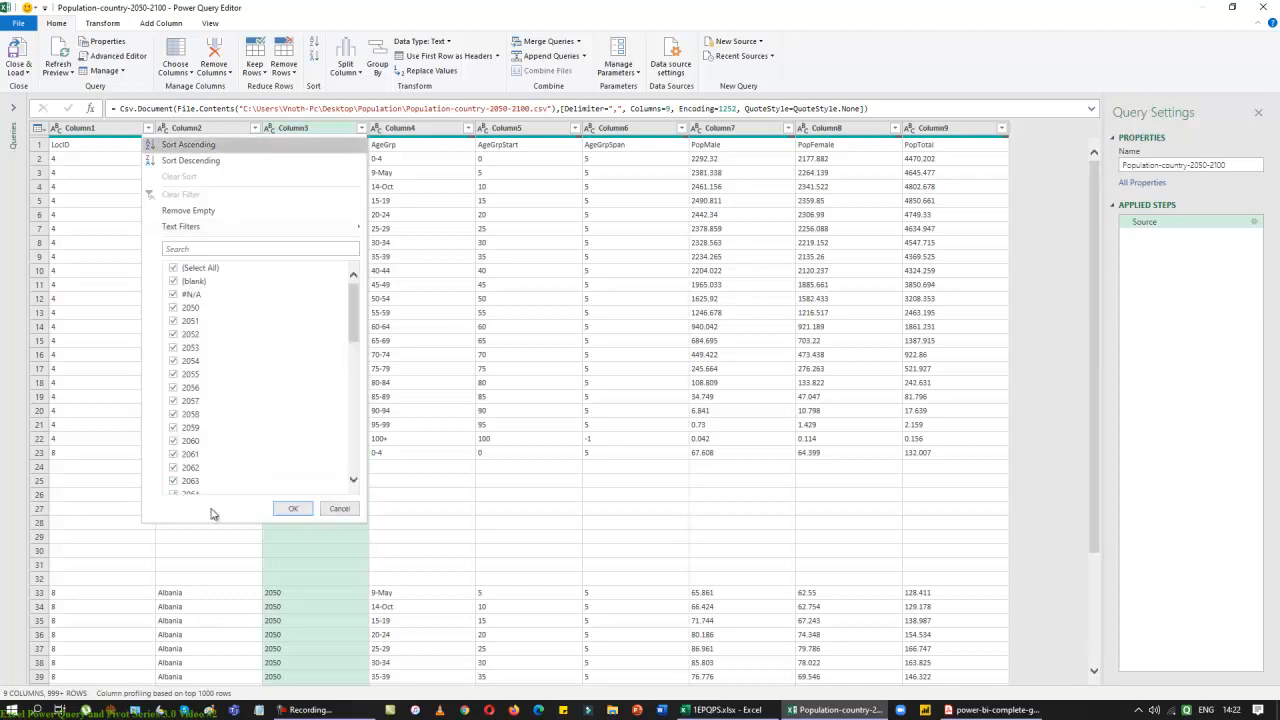
left_click(173, 281)
left_click(173, 294)
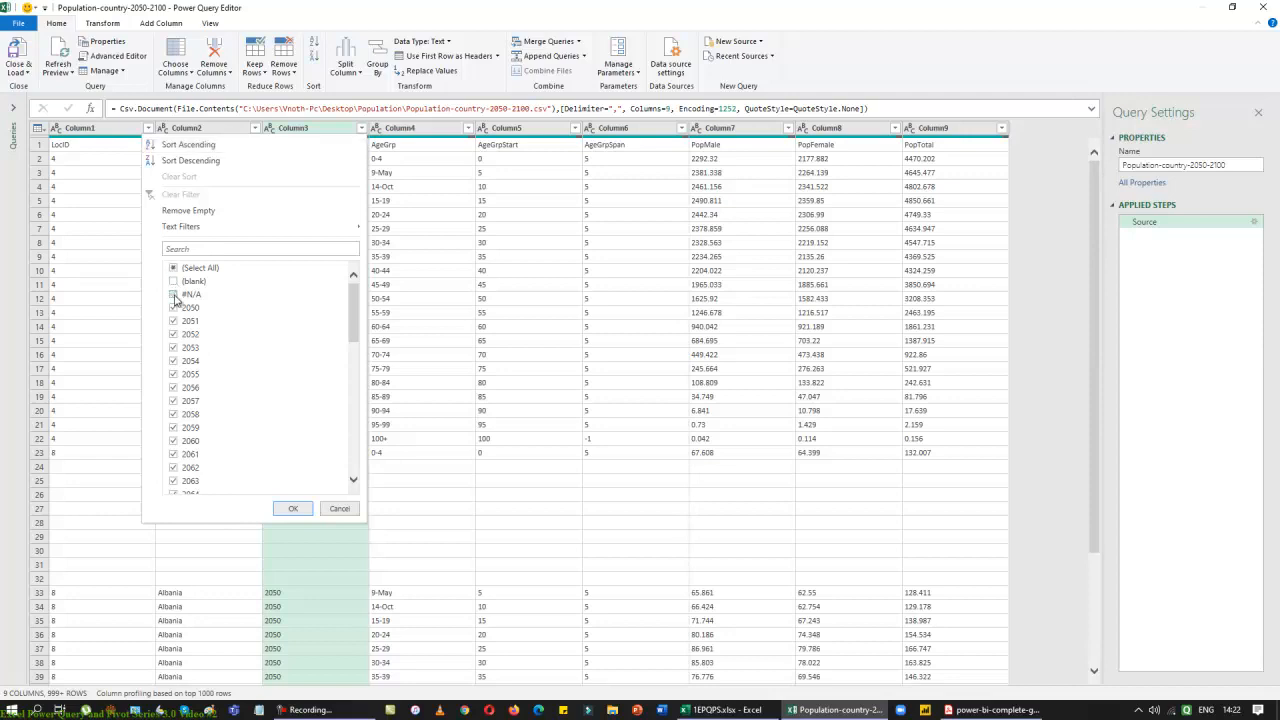
left_click(293, 508)
Use the first row as headers and keep only the LocID, Location, Time, AgeGrp, PopMale and PopFemale columns
mouse_move(350, 708)
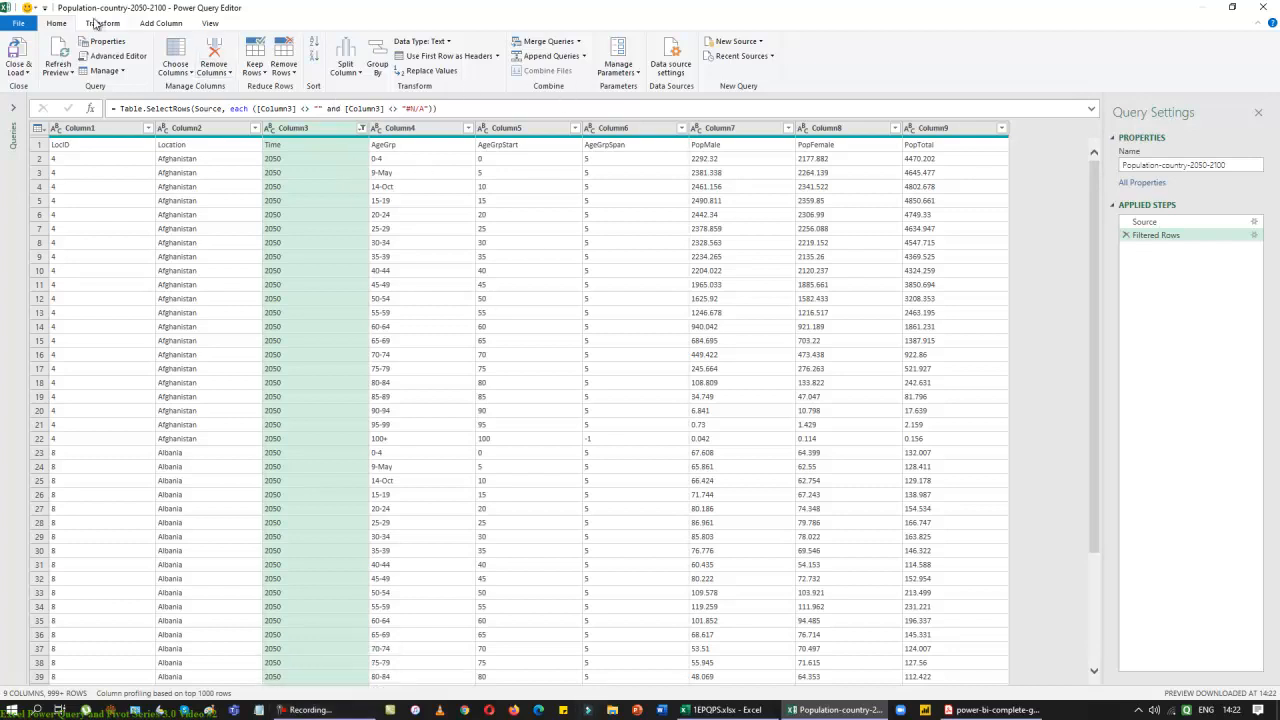
left_click(468, 58)
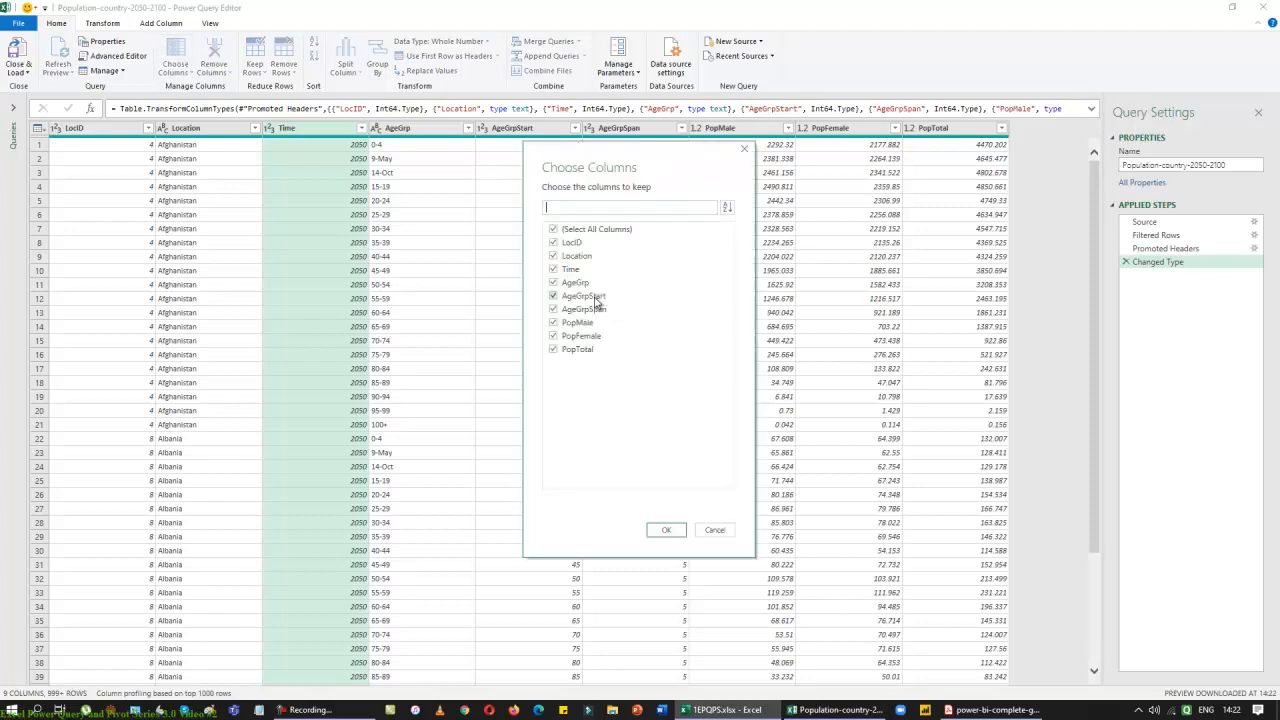
left_click(553, 296)
left_click(667, 530)
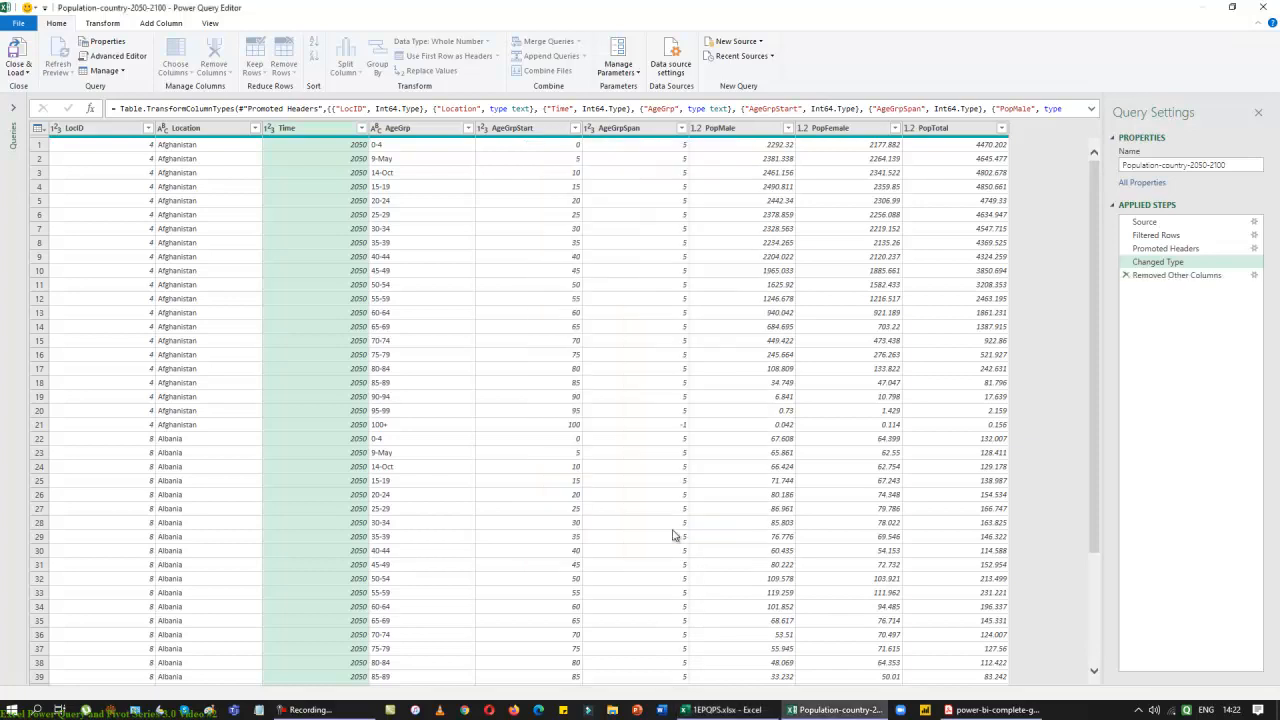
Rename the LocID column to Country ID and the Location column to Country
left_click(112, 133)
double_click(110, 130)
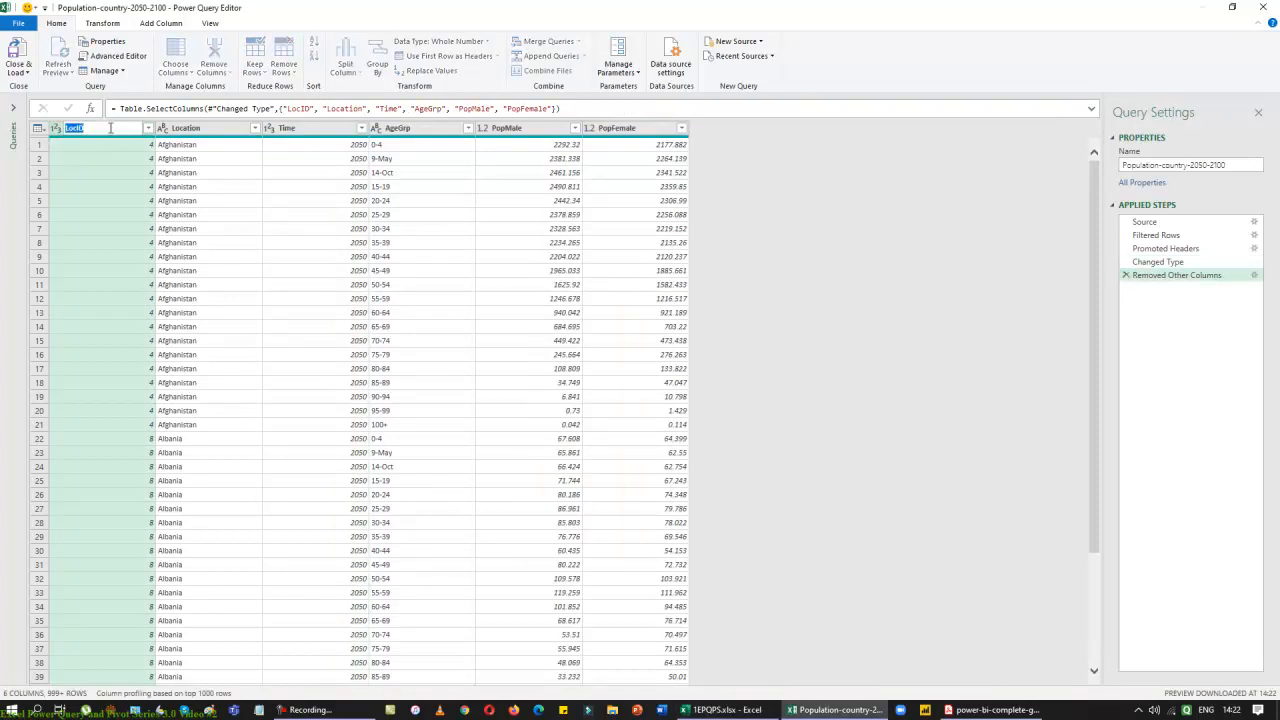
key("BackSpace")
key("Return")
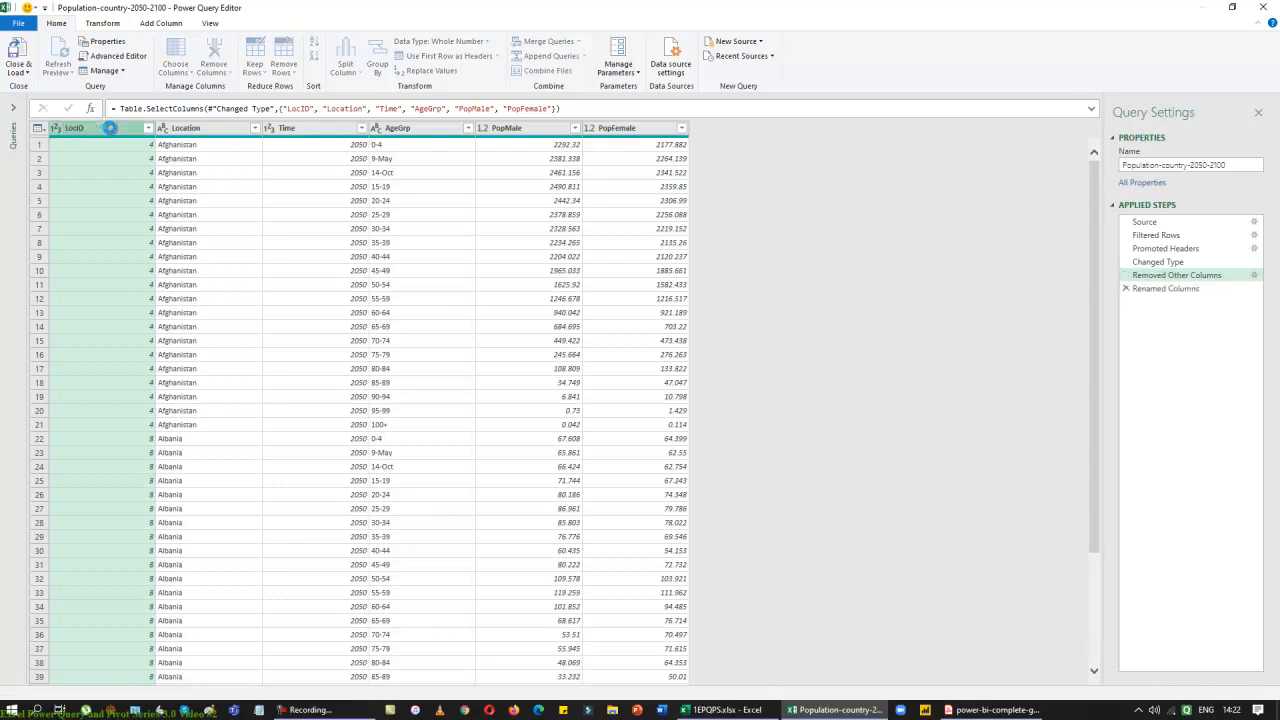
left_click(185, 130)
double_click(185, 130)
key("BackSpace")
type("Country")
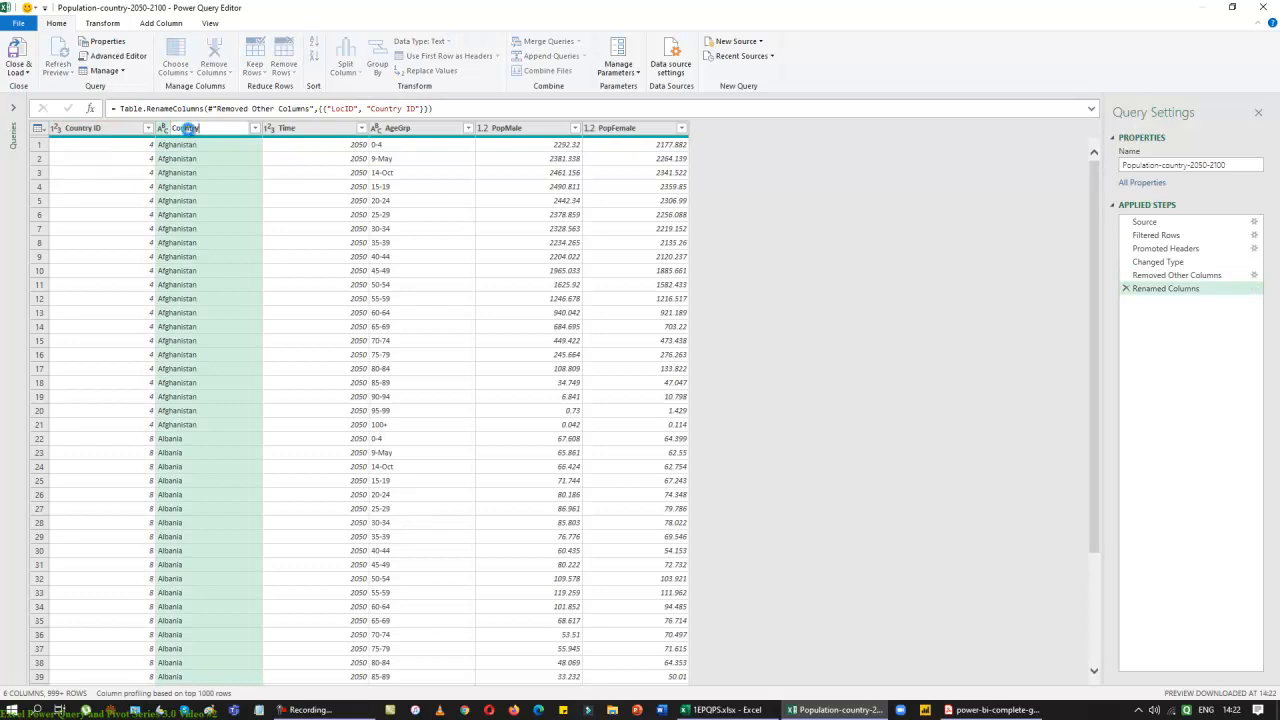
key("Return")
Rename the Time column to Year and the AgeGrp column to Age Group
double_click(287, 128)
type("Y")
key("Return")
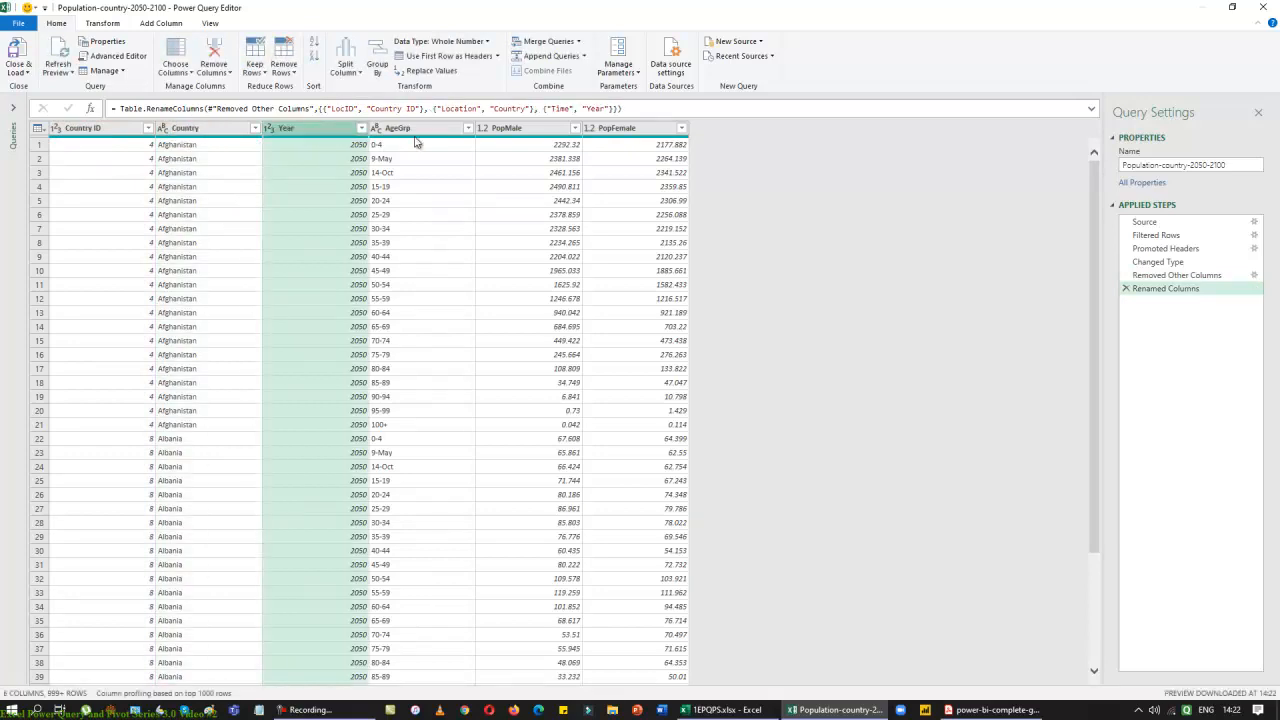
double_click(397, 128)
type("Age Grp")
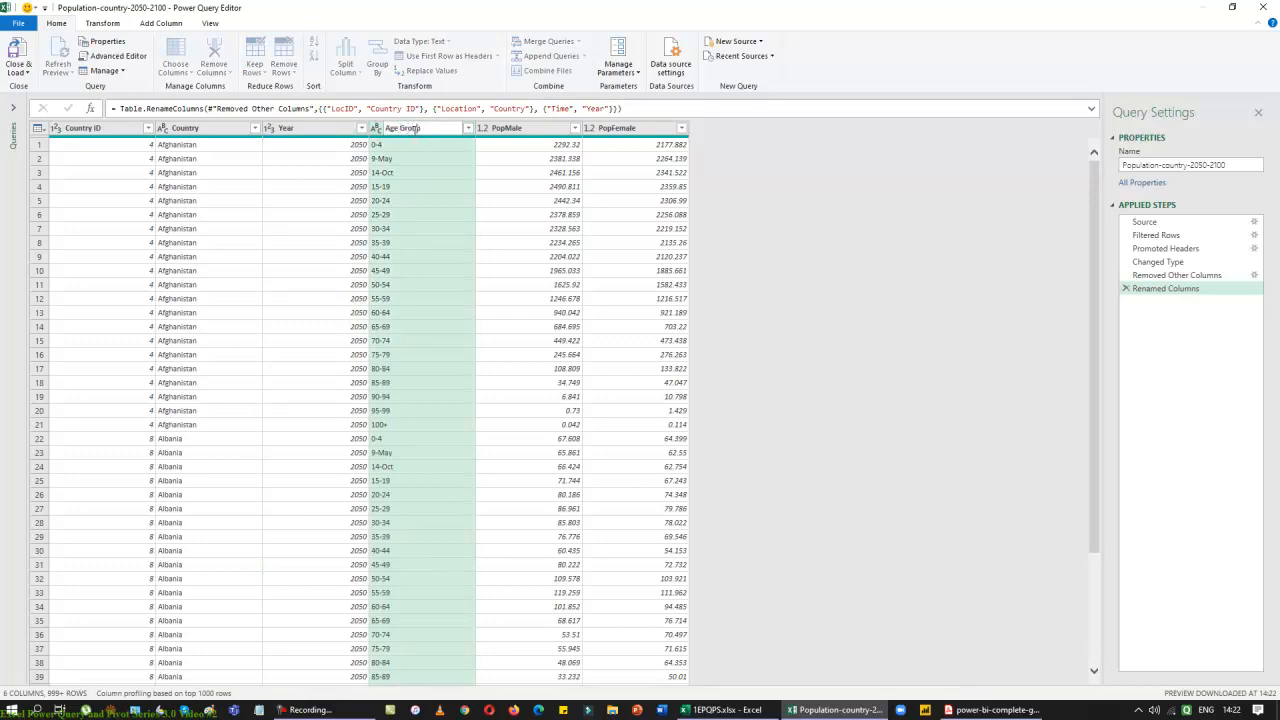
key("Return")
Unpivot the PopMale and PopFemale columns into attribute and value rows
left_click(537, 130)
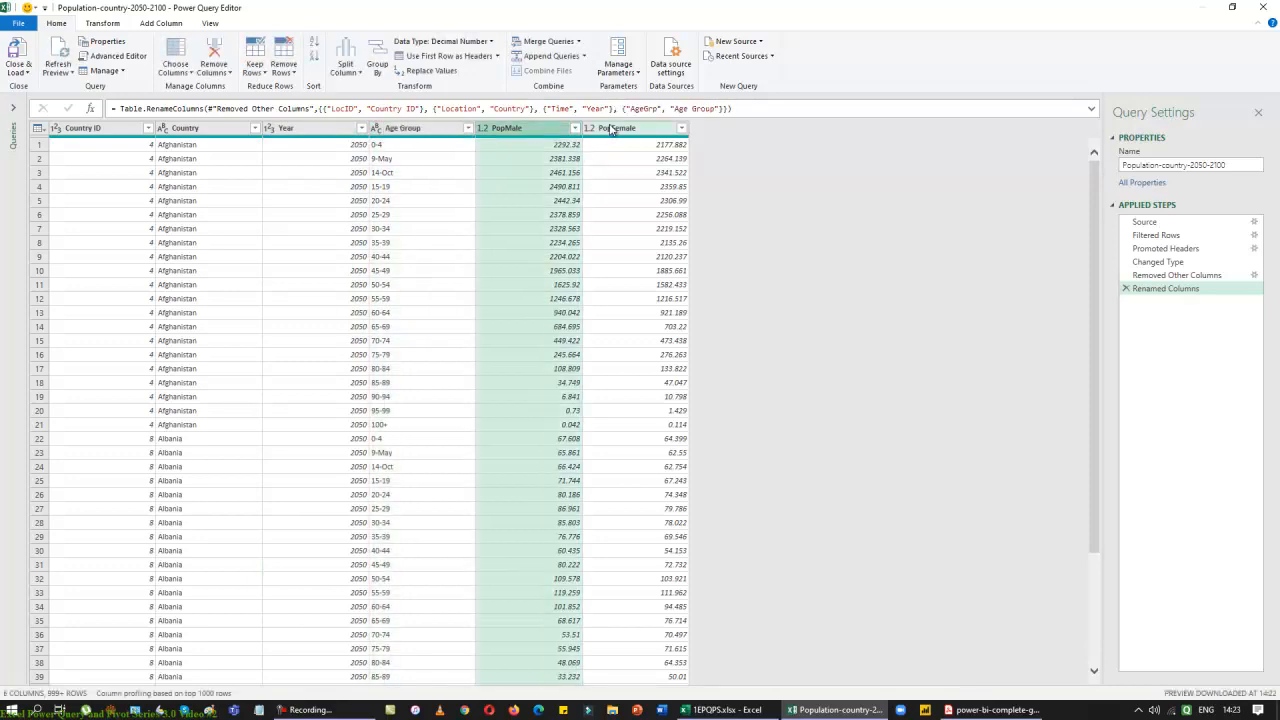
left_click(610, 130, "ctrl")
left_click(103, 23)
left_click(360, 45)
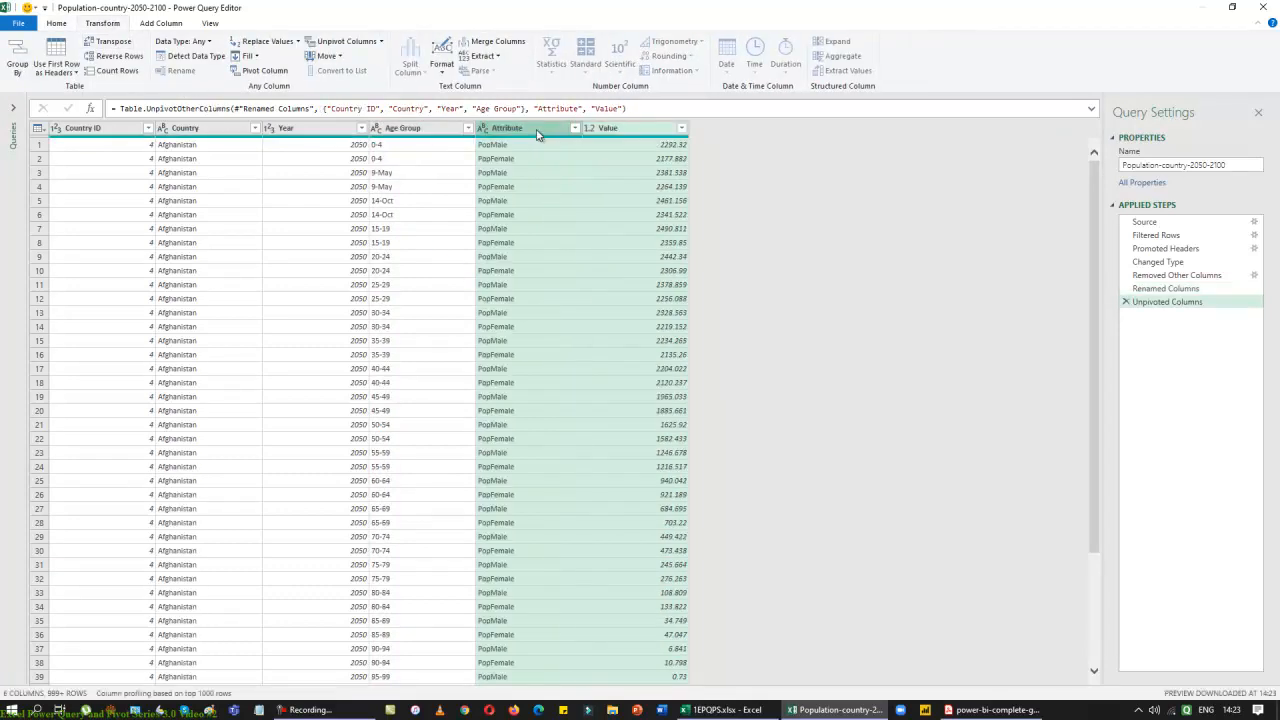
Rename the unpivoted Attribute column to Gender
double_click(537, 130)
key("BackSpace")
type("Gedner")
key("Return")
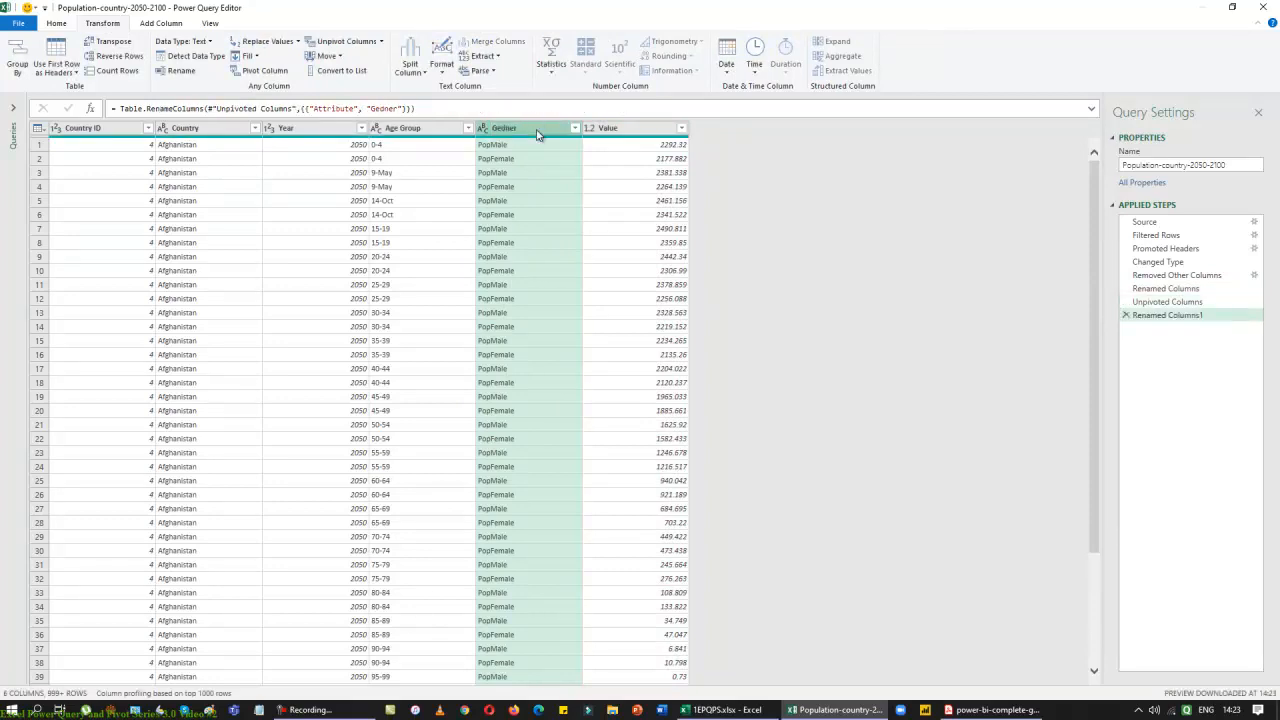
right_click(537, 135)
double_click(521, 128)
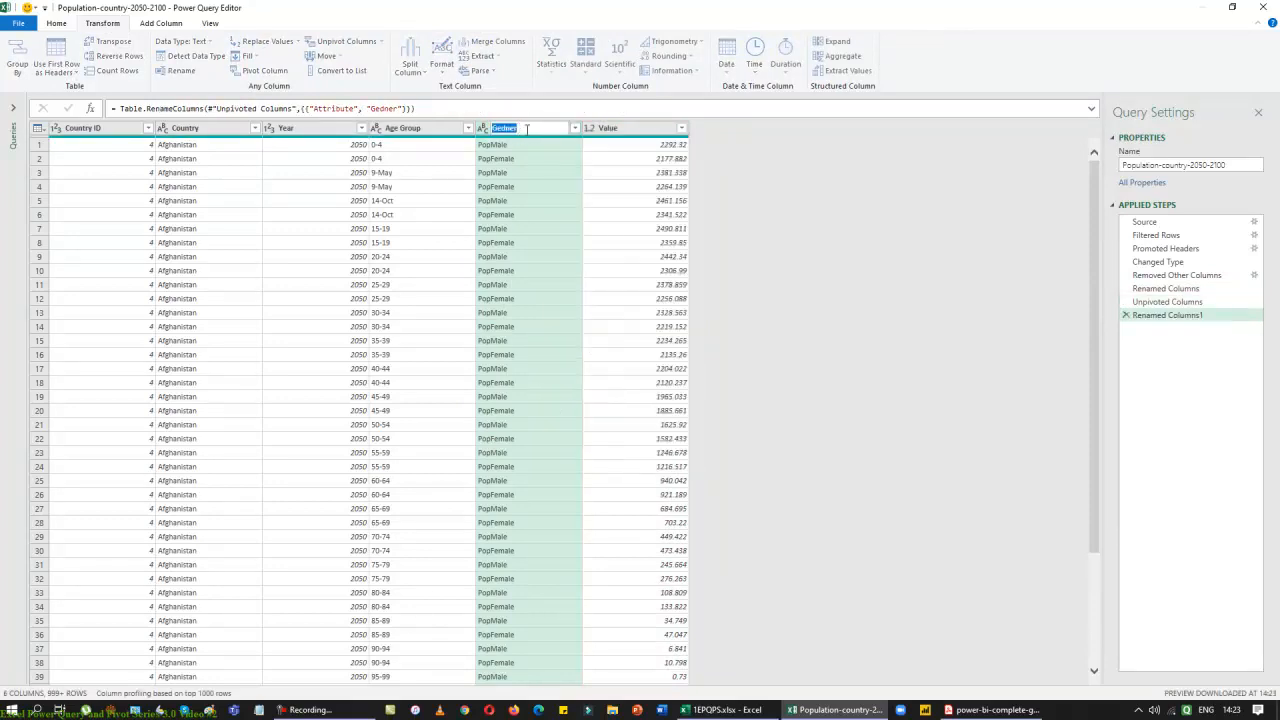
key("BackSpace")
key("Return")
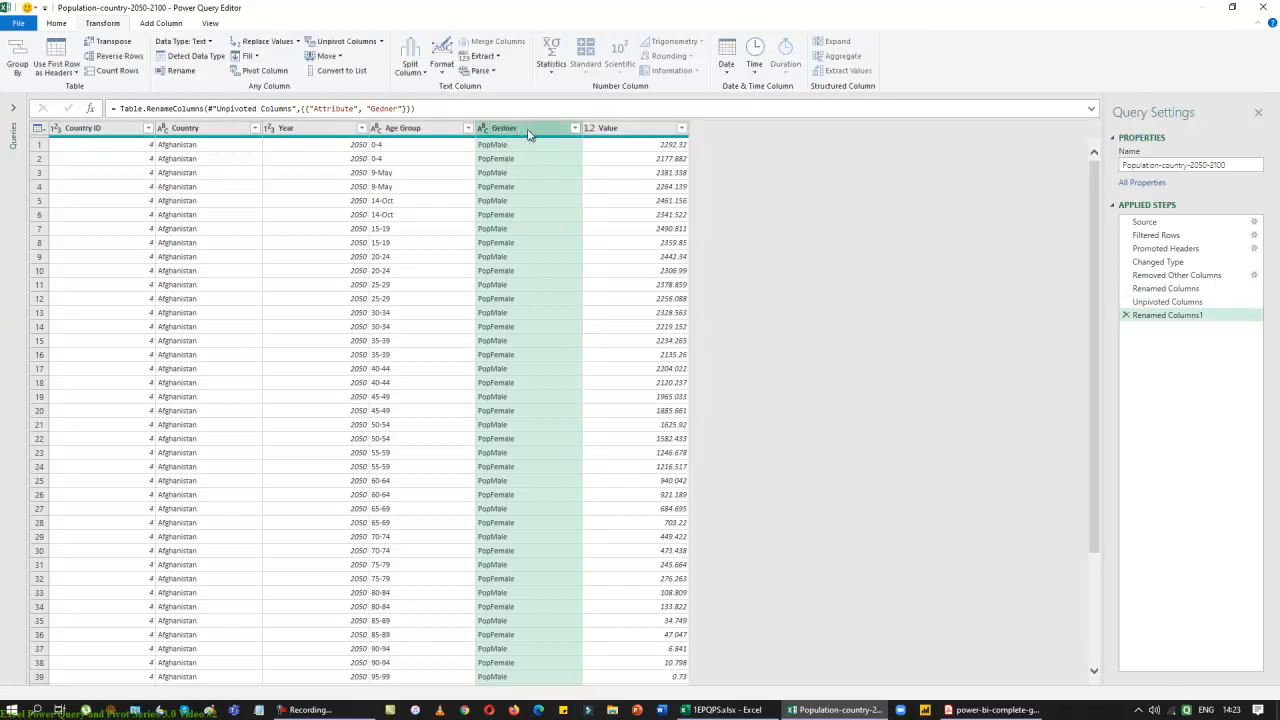
Rename the unpivoted Value column to Population
double_click(610, 128)
key("BackSpace")
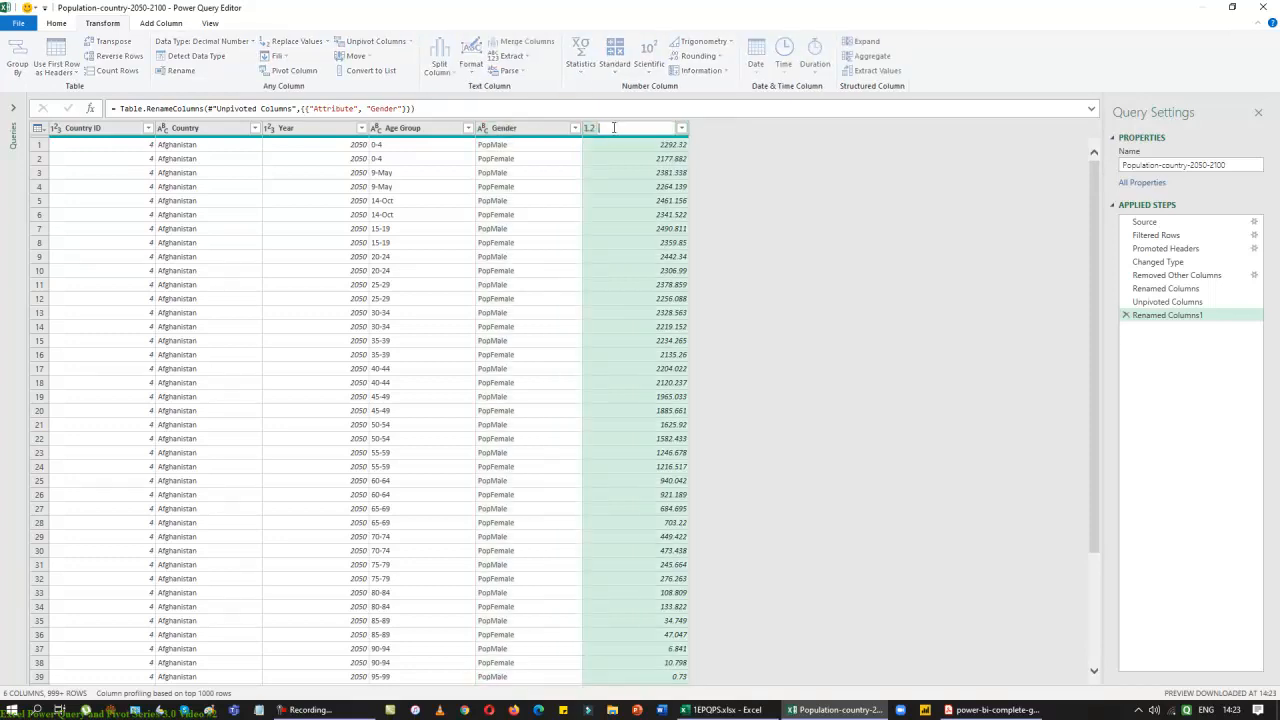
type("Population")
key("Return")
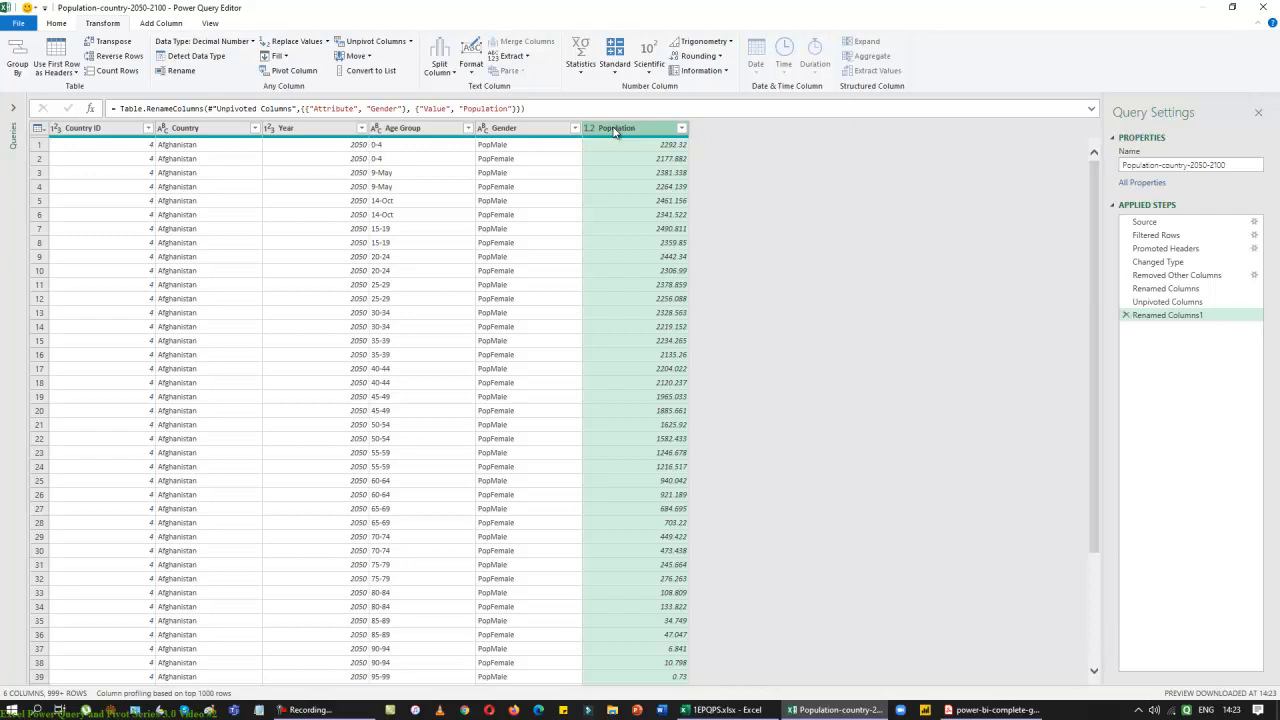
In the Age Group column, replace 9-May with 5-9 and 14-Oct with 10-14
left_click(400, 174)
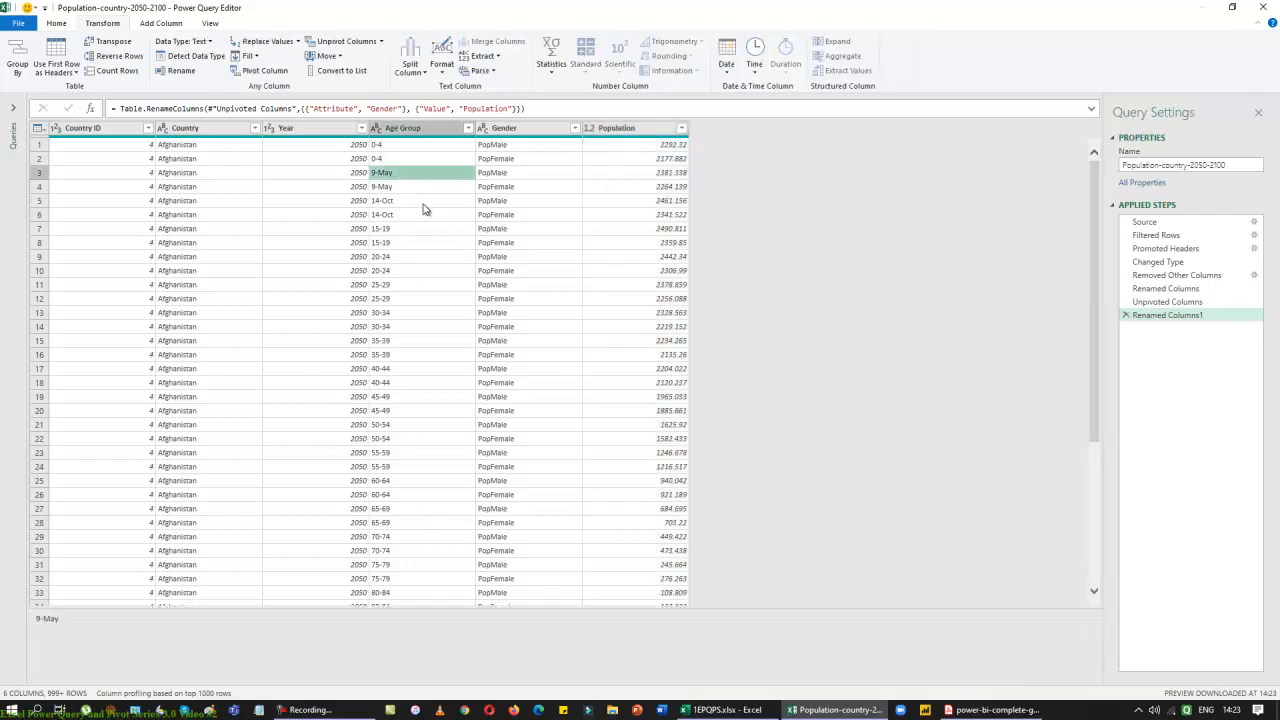
left_click(262, 44)
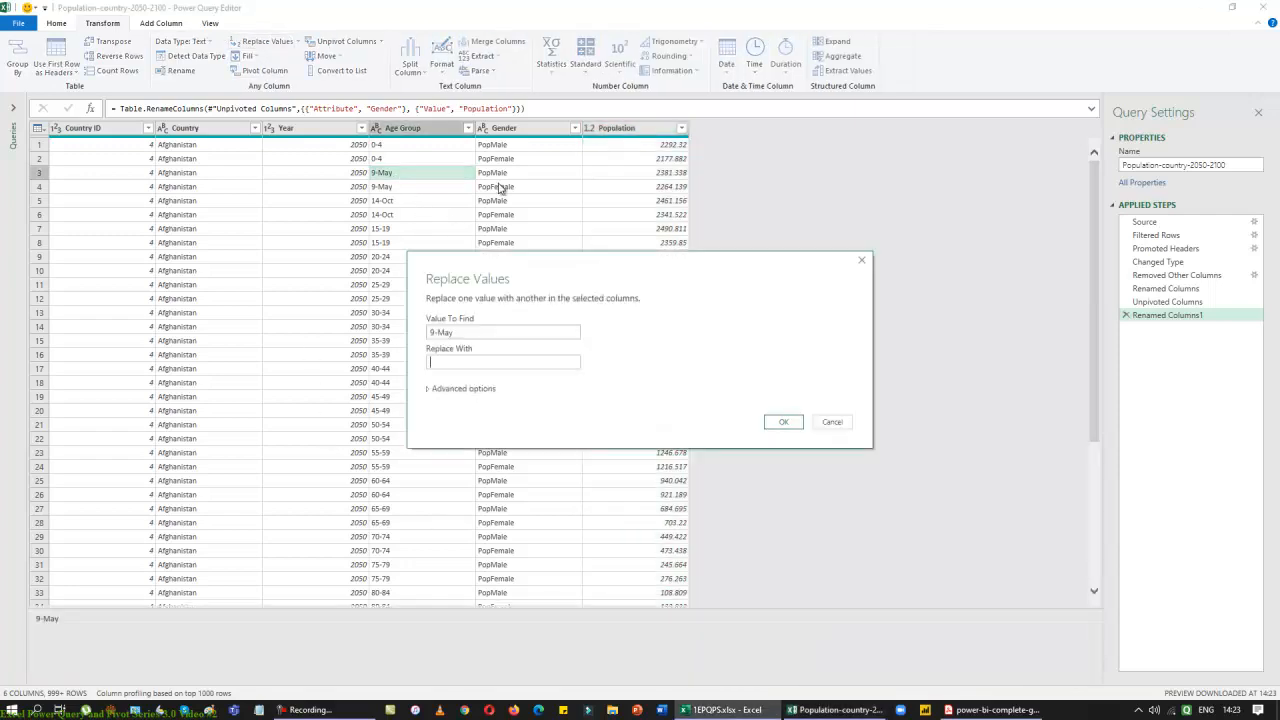
key("Return")
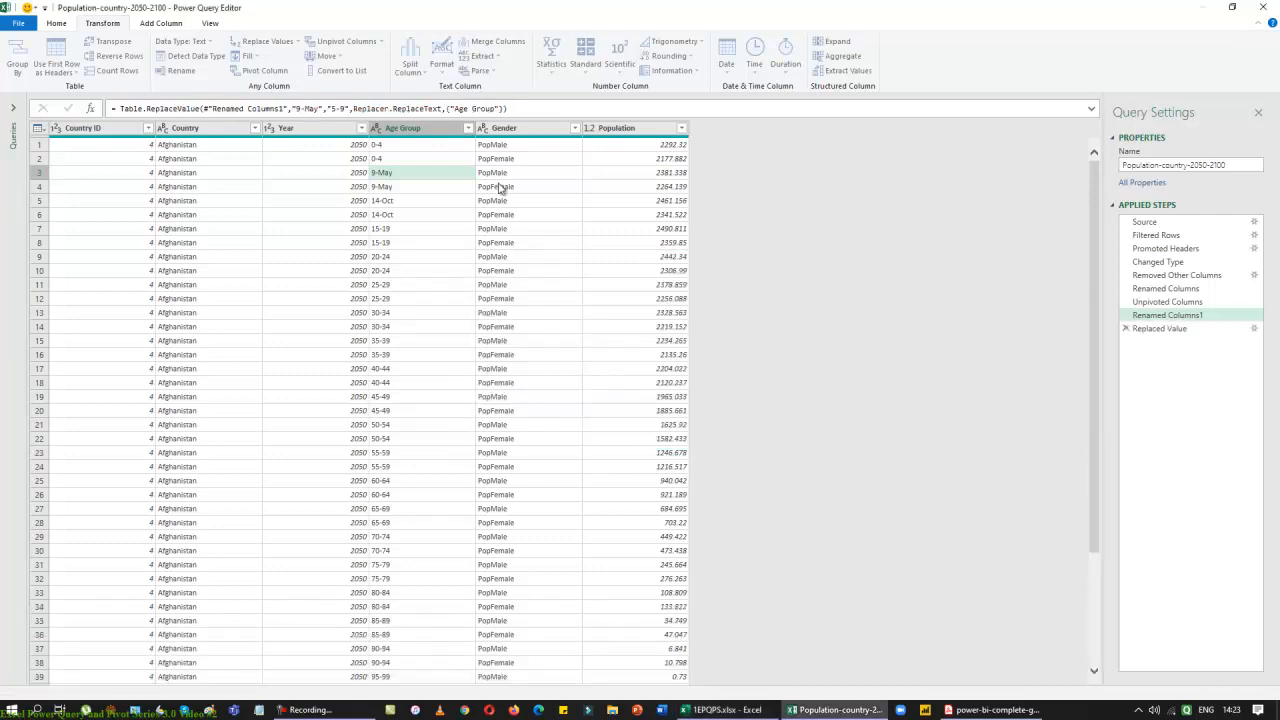
left_click(380, 201)
left_click(264, 44)
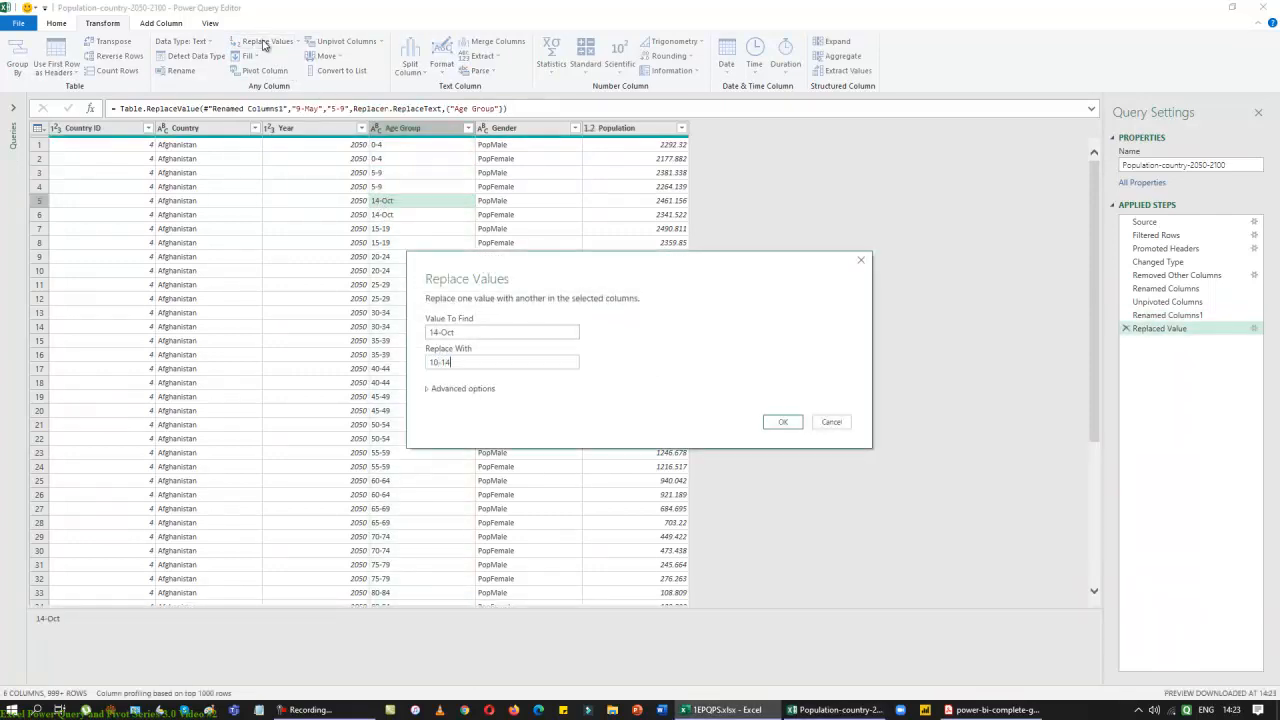
key("Return")
In the Age Group column, replace 80+ with 80-84 and 100+ with 100-100
left_click(266, 43)
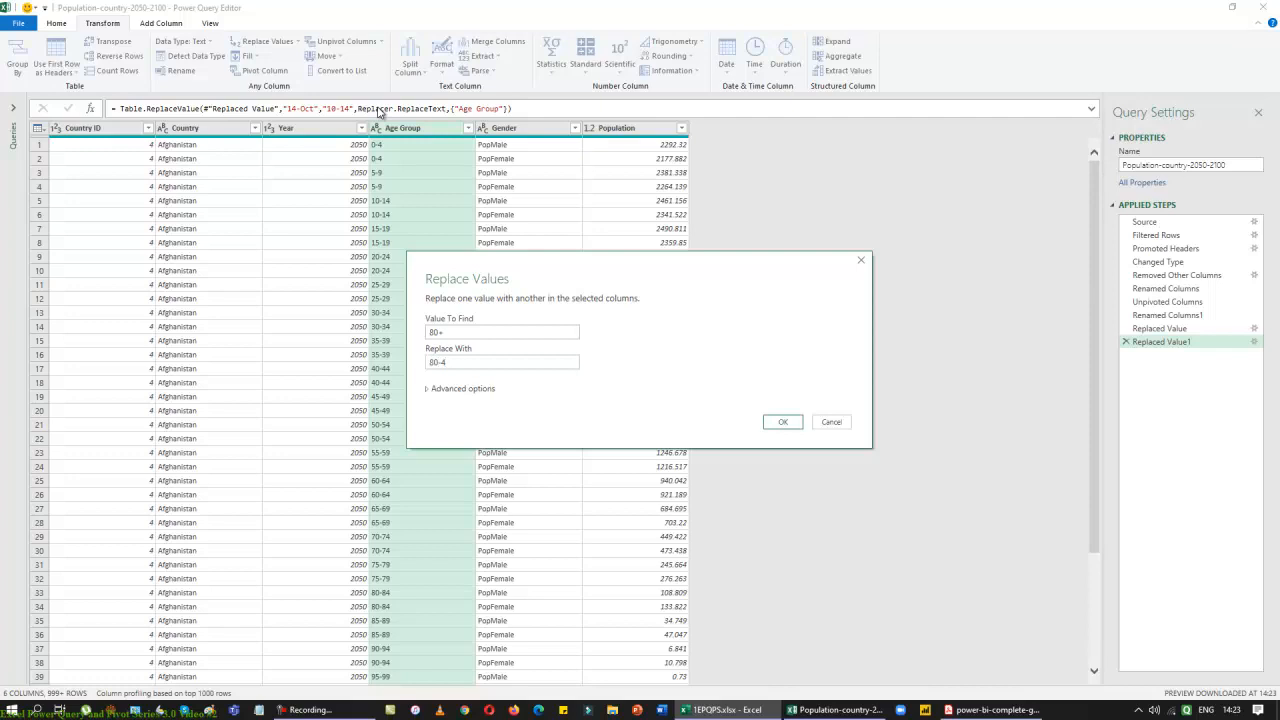
key("Return")
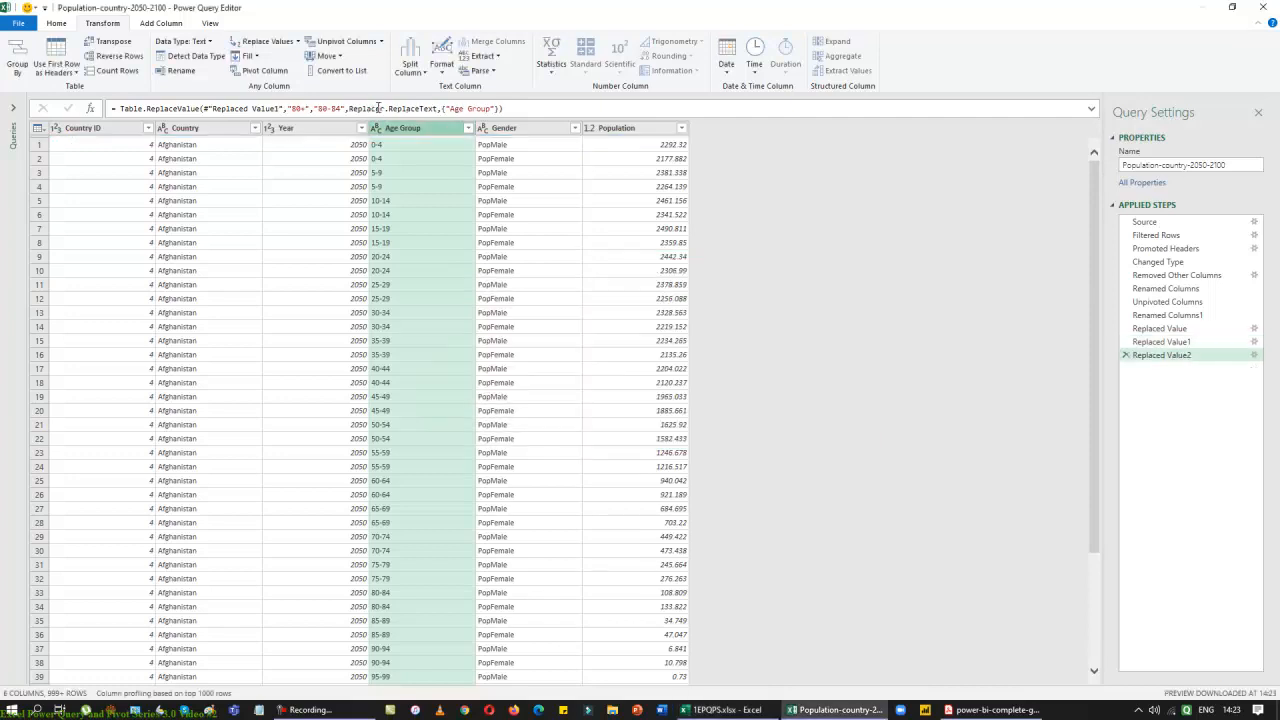
left_click(250, 45)
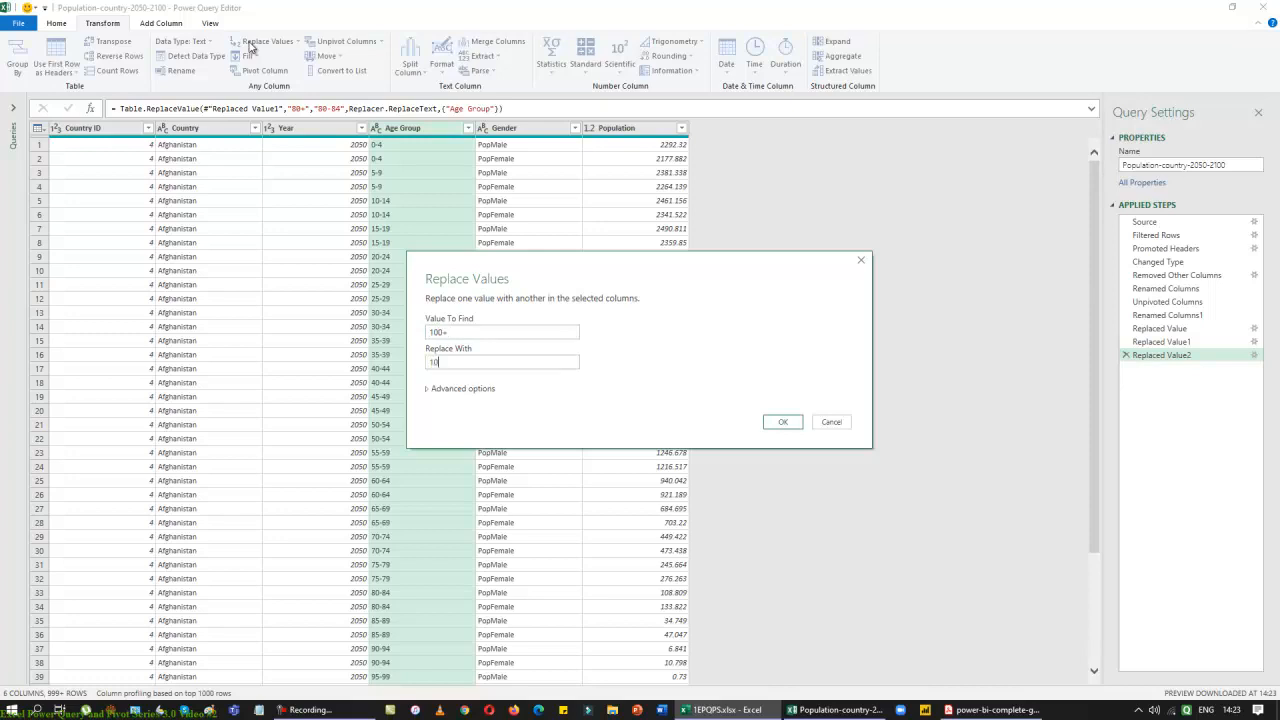
type("100-100")
key("Return")
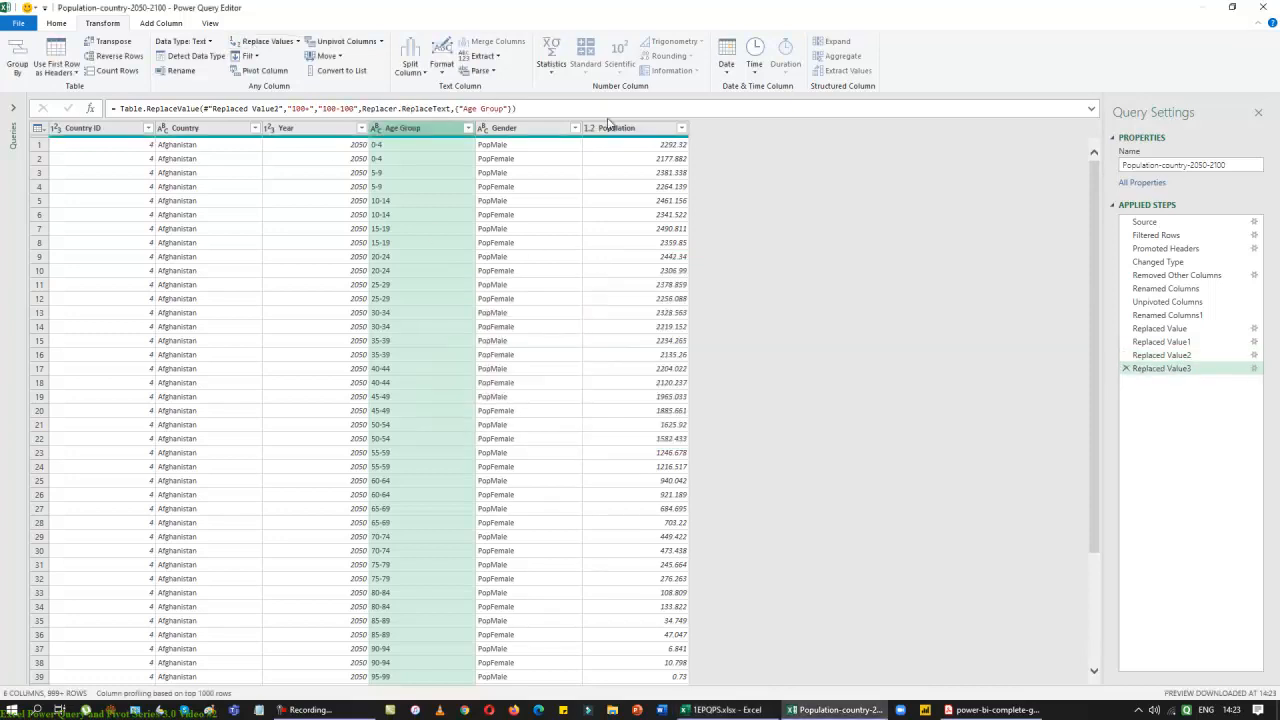
In the Gender column, replace PopMale with Male and PopFemale with Female
left_click(495, 145)
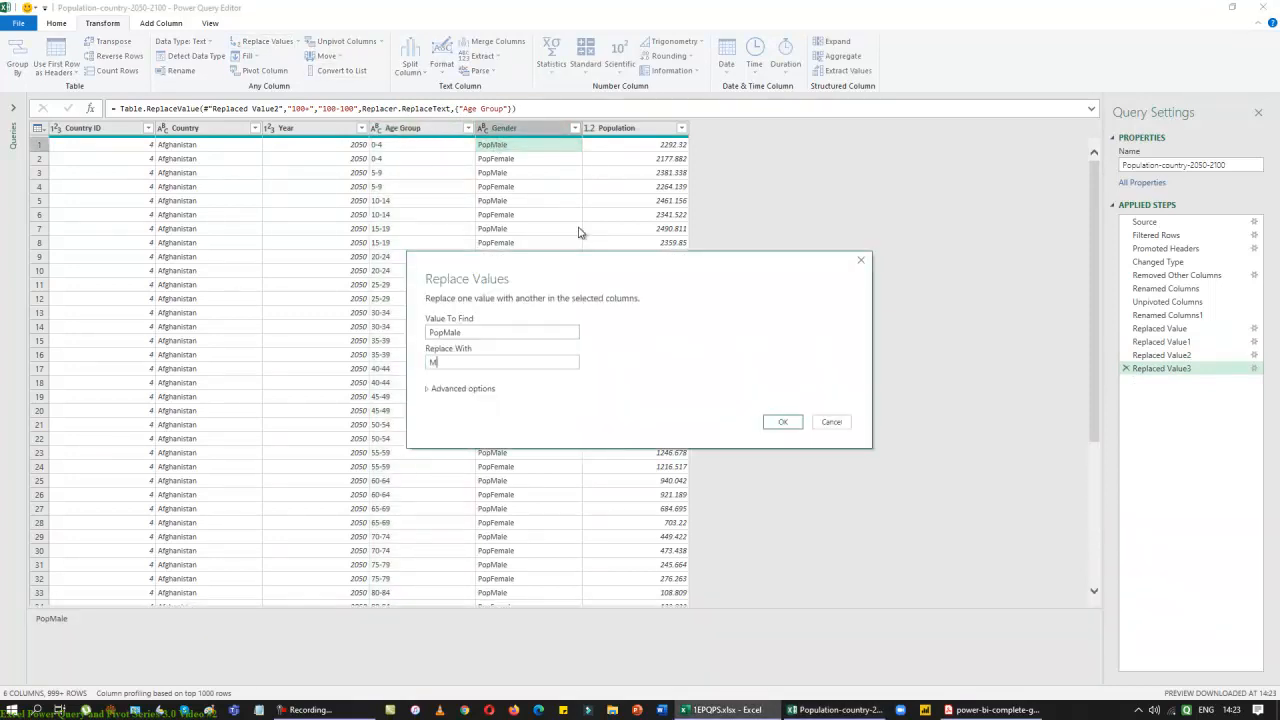
key("Return")
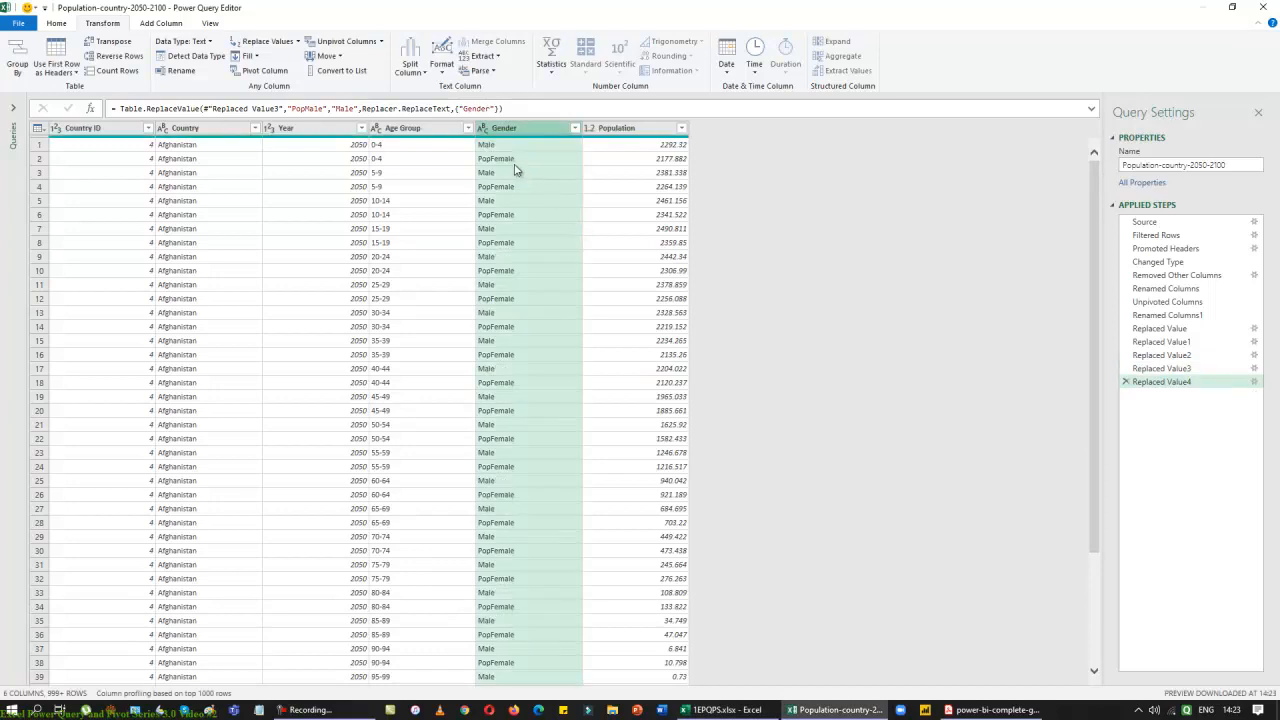
left_click(513, 162)
left_click(263, 42)
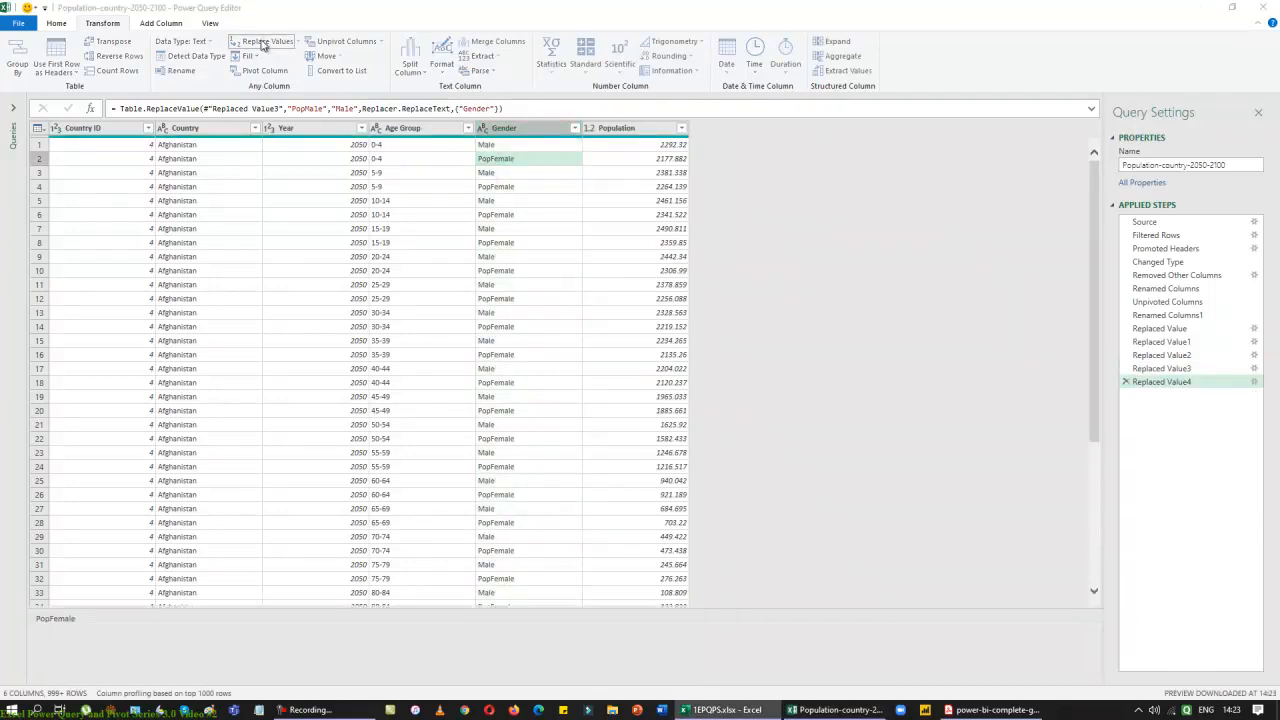
type("Fem")
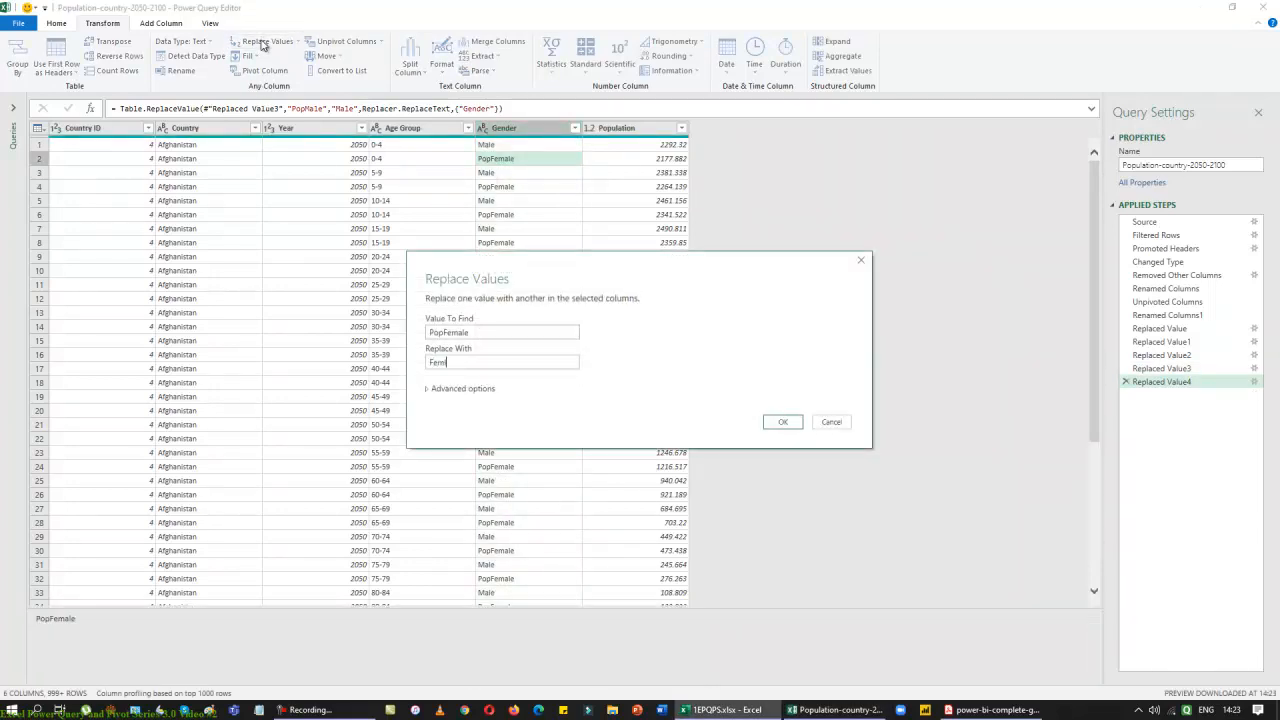
type("ale")
key("Return")
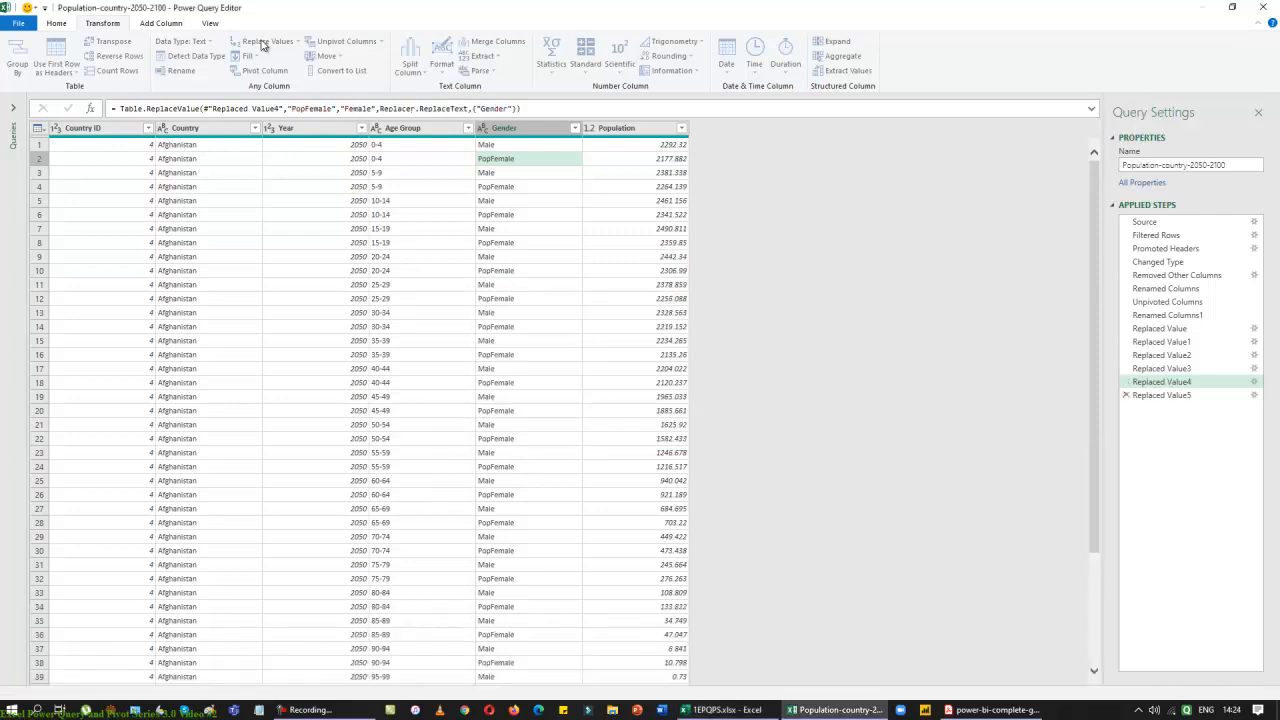
Close the query editor and load Population-country-2050-2100 as a connection only, adding it to the Data Model
left_click(56, 23)
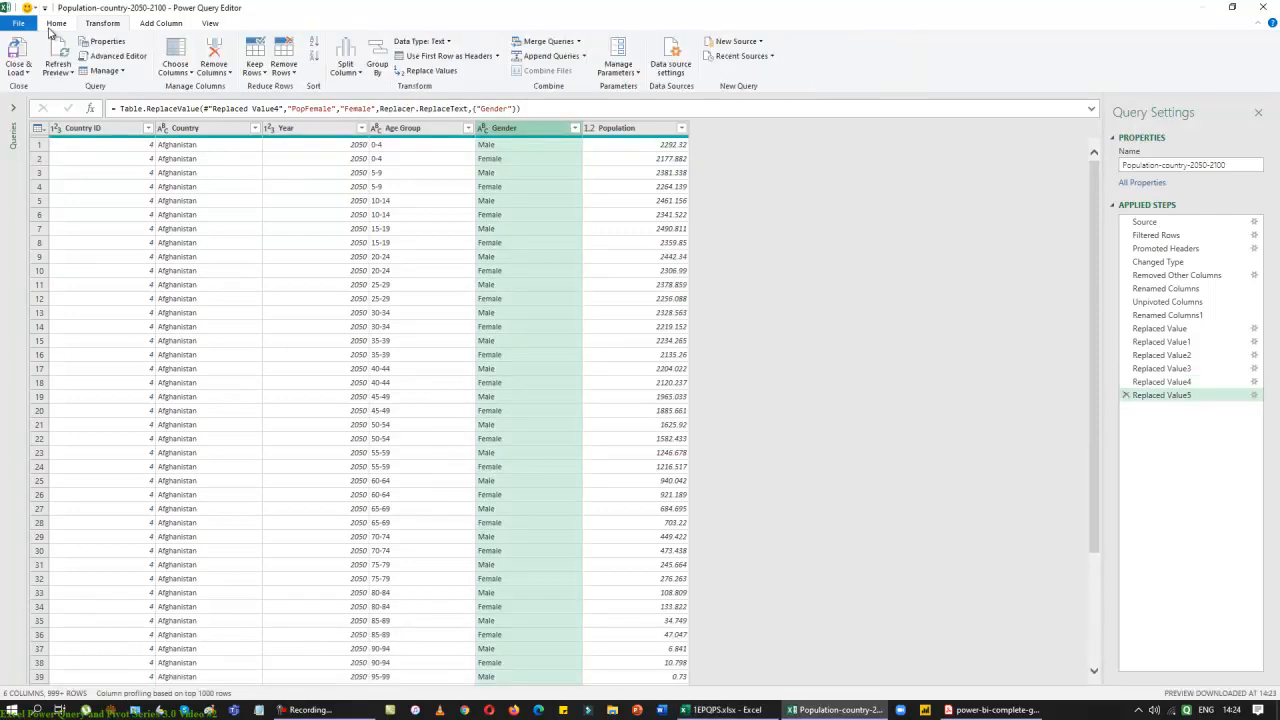
left_click(22, 74)
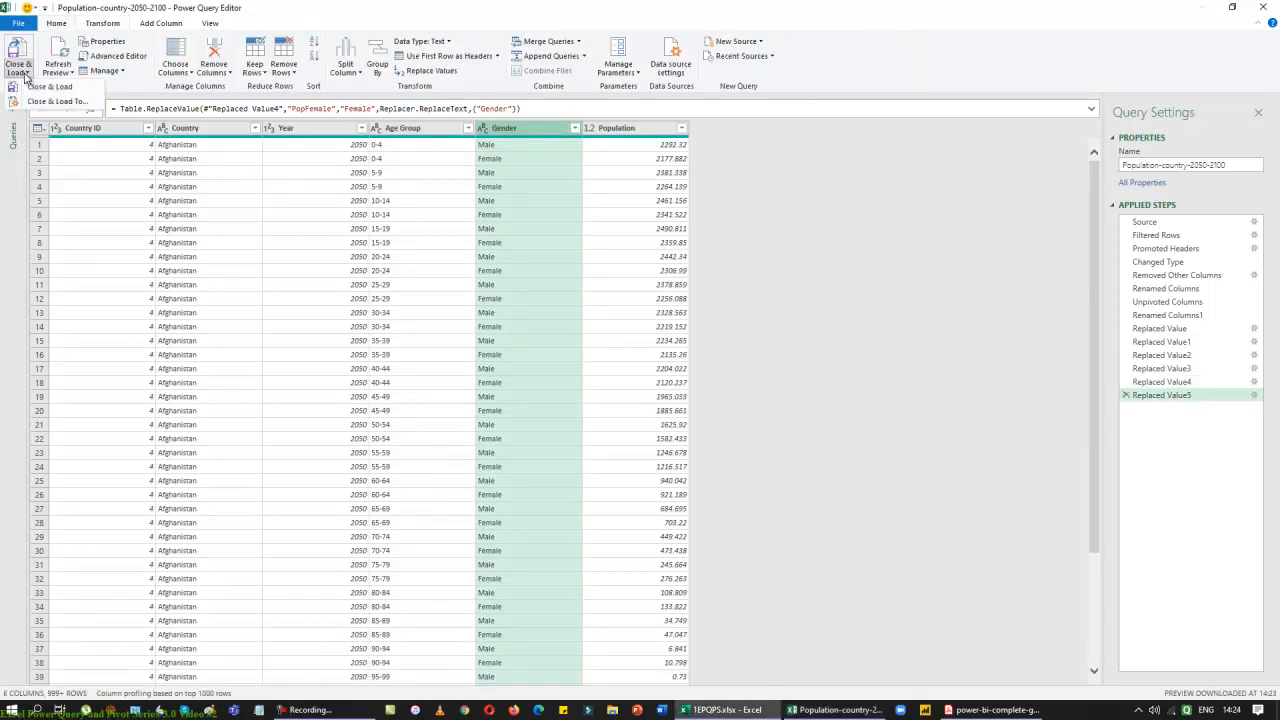
left_click(52, 101)
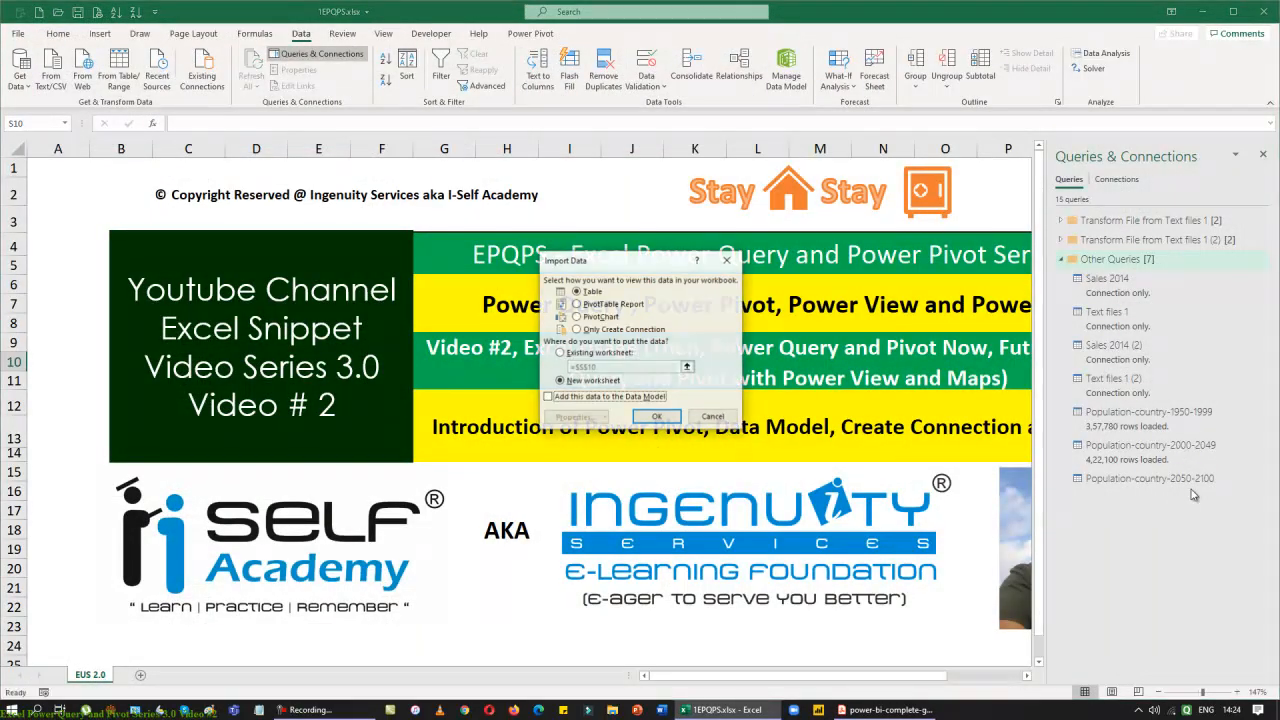
left_click(577, 329)
left_click(548, 397)
left_click(656, 417)
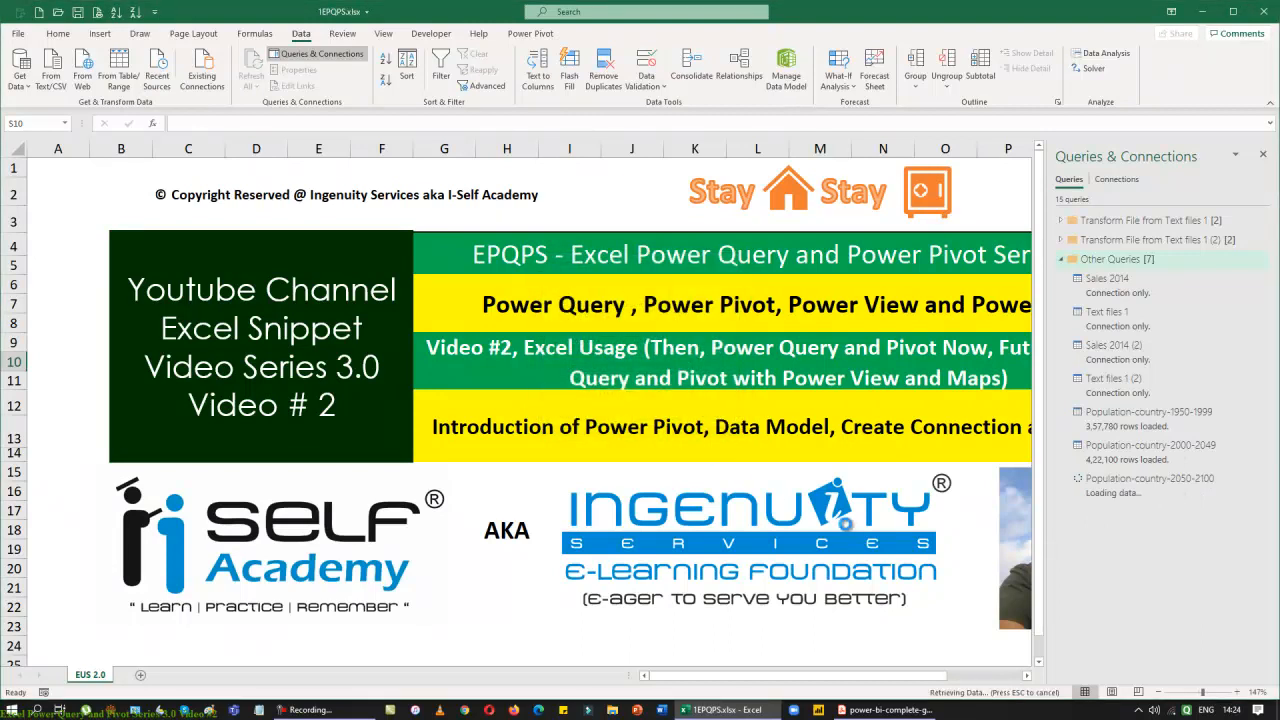
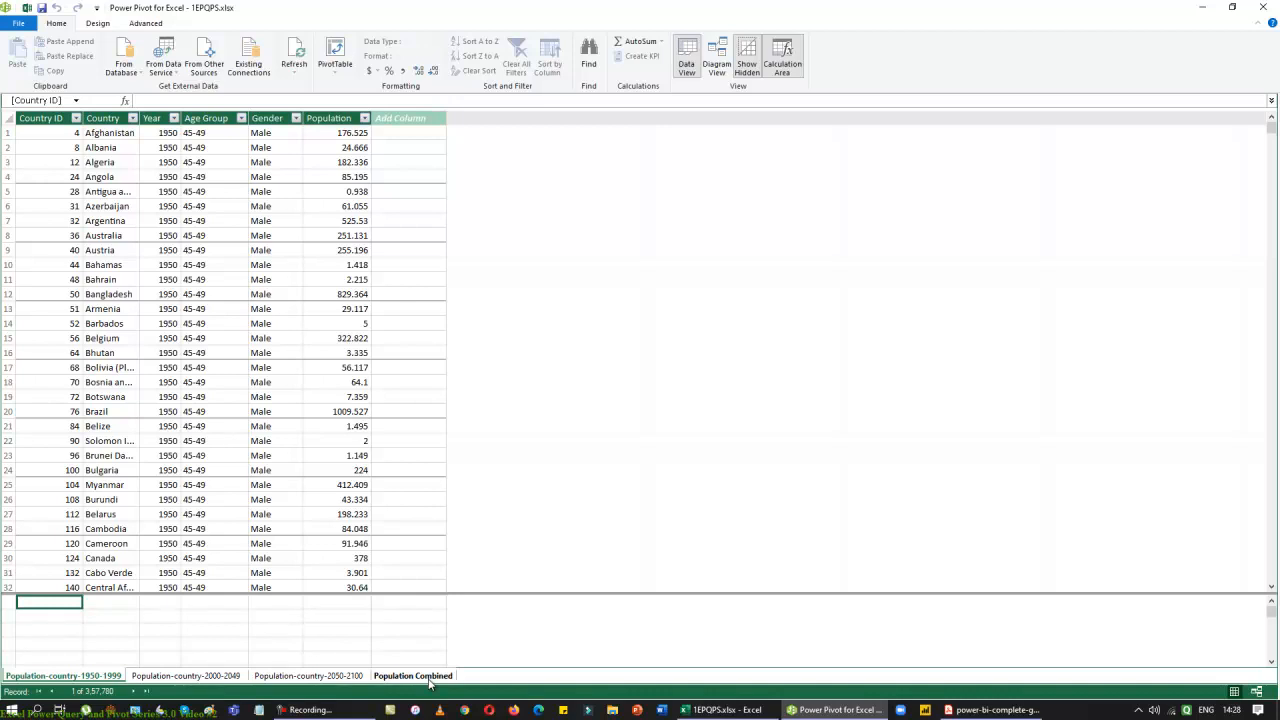
Hide the Population-country-1950-1999 table from client tools in the Power Pivot data model
left_click(431, 678)
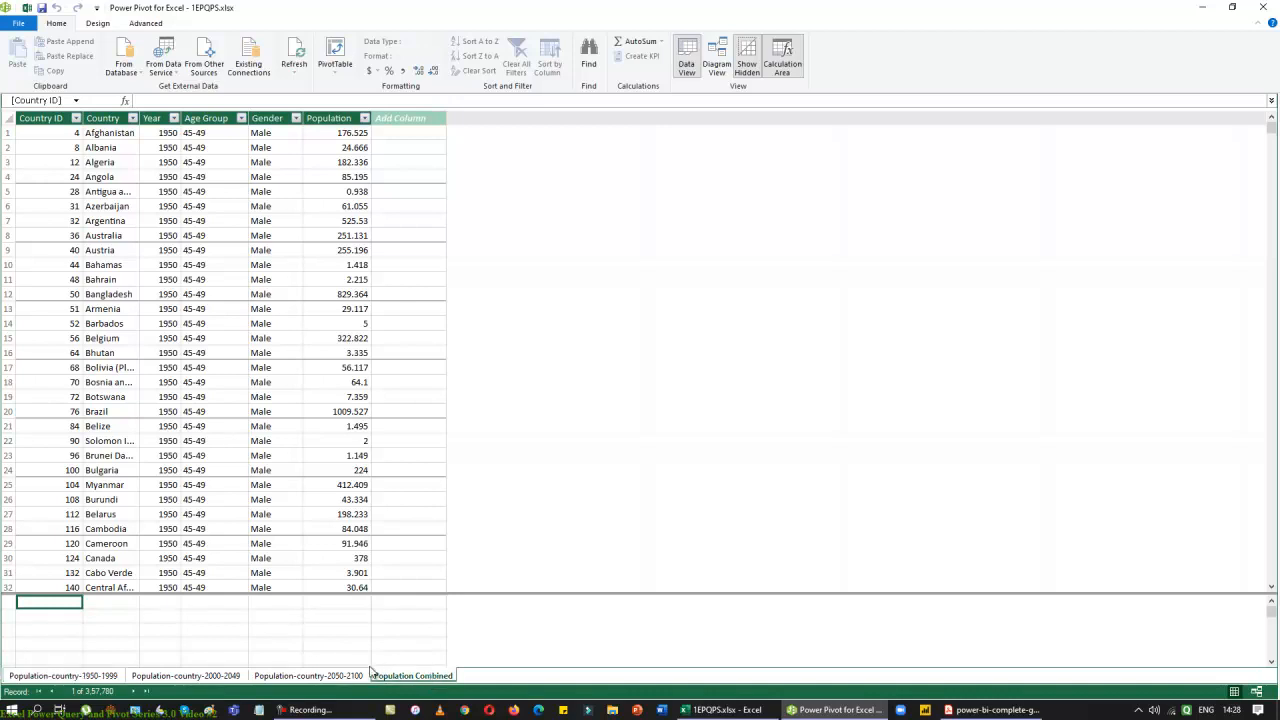
left_click(341, 677)
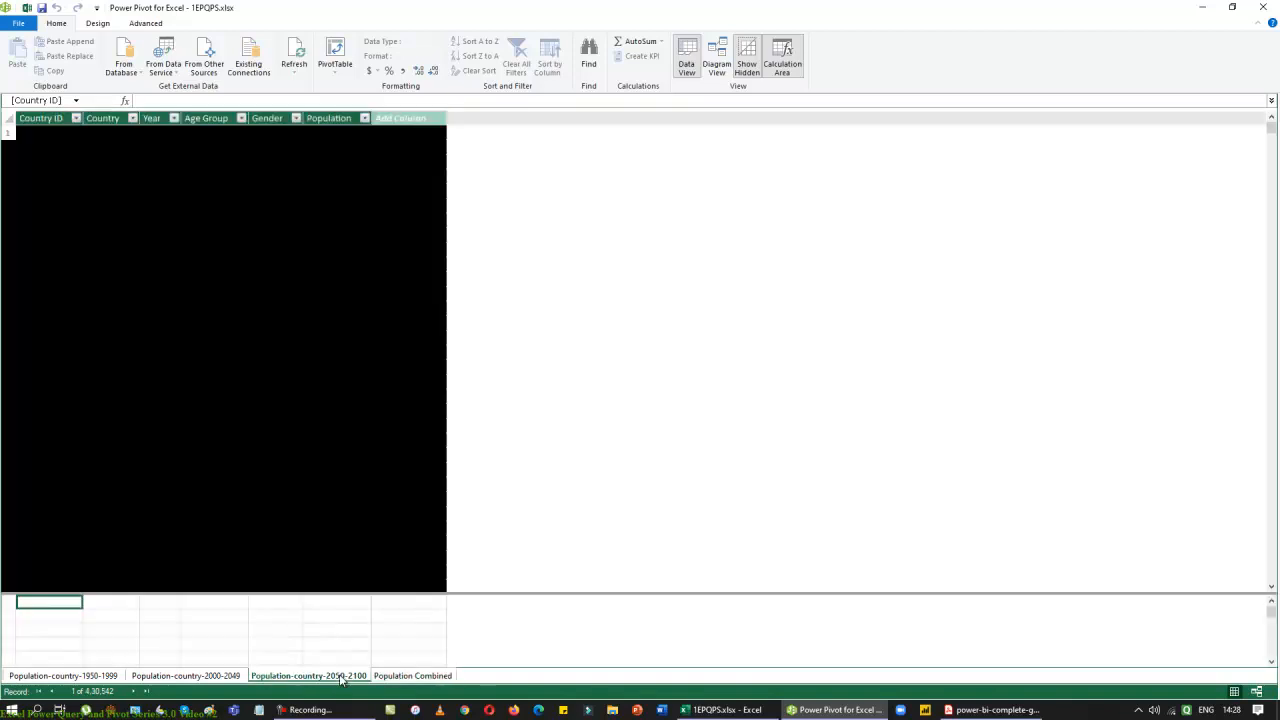
right_click(341, 677)
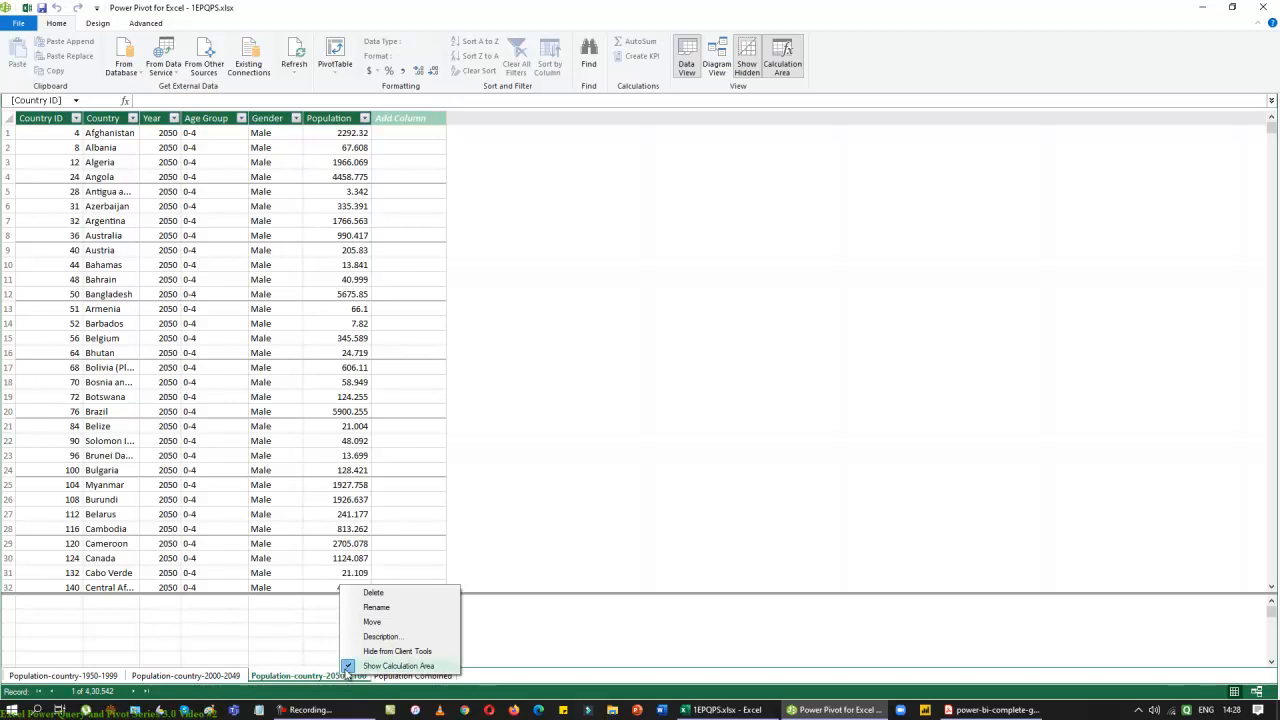
left_click(645, 441)
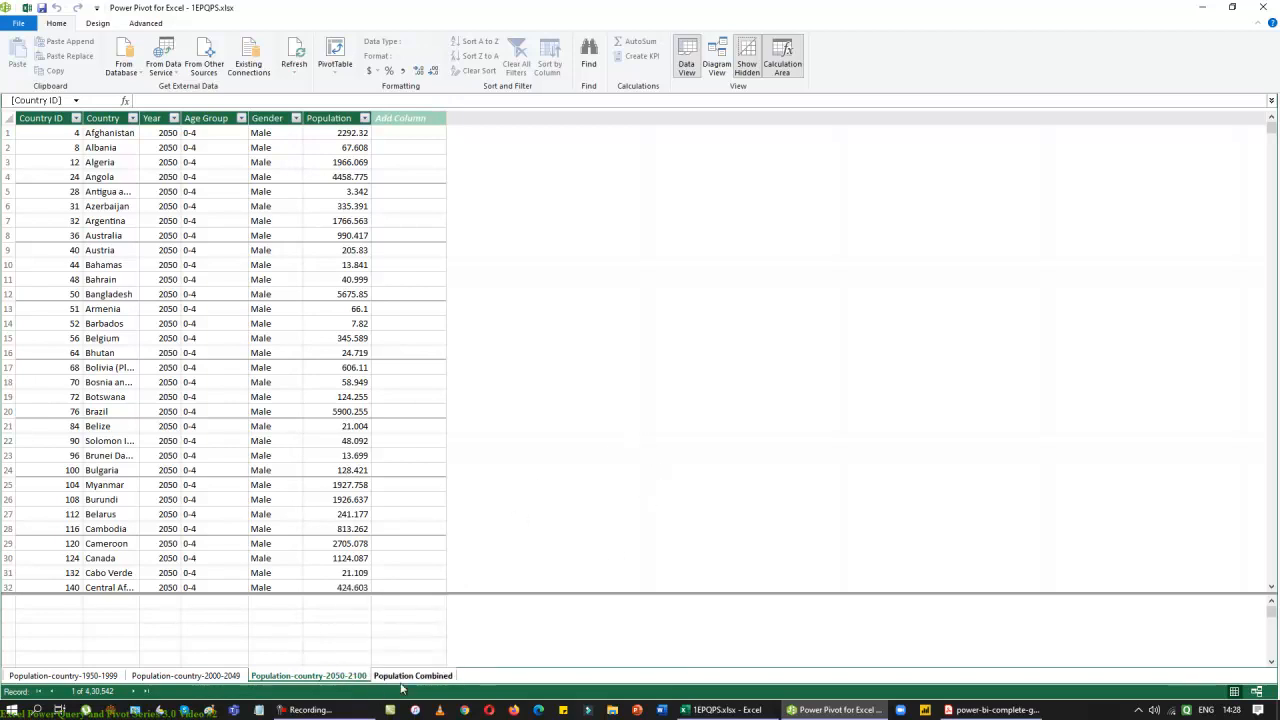
left_click(195, 676)
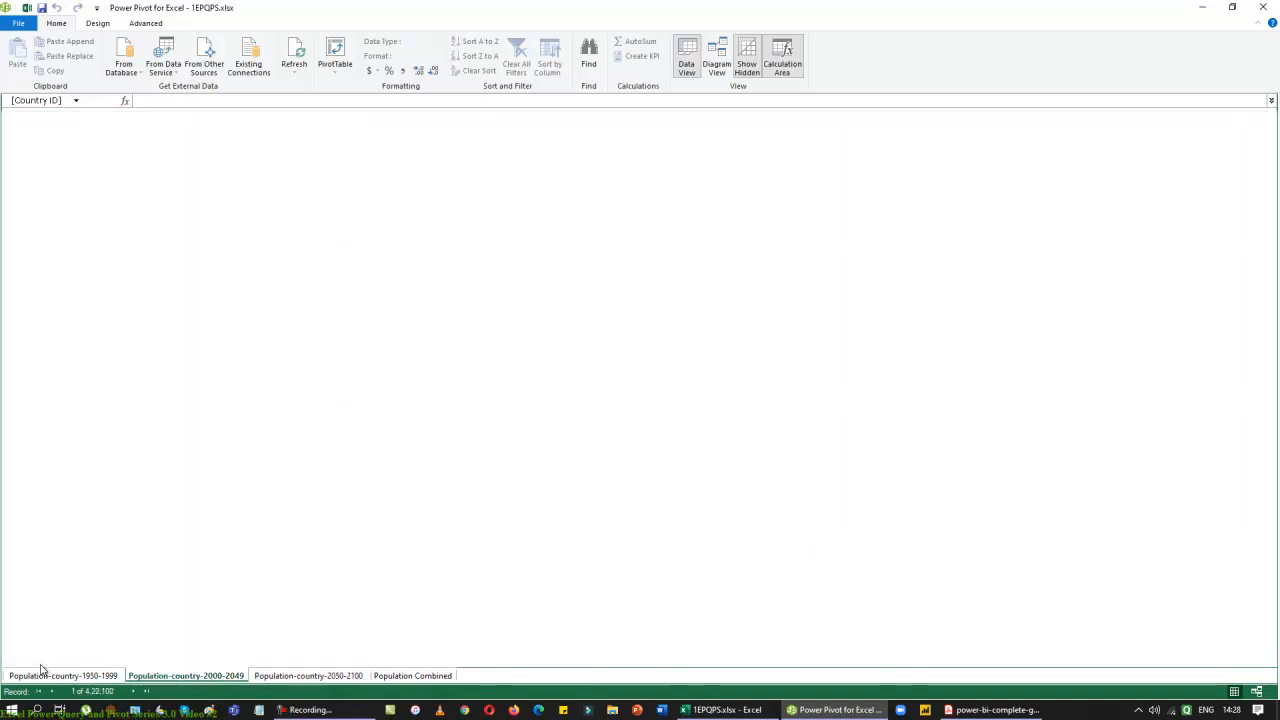
left_click(68, 677)
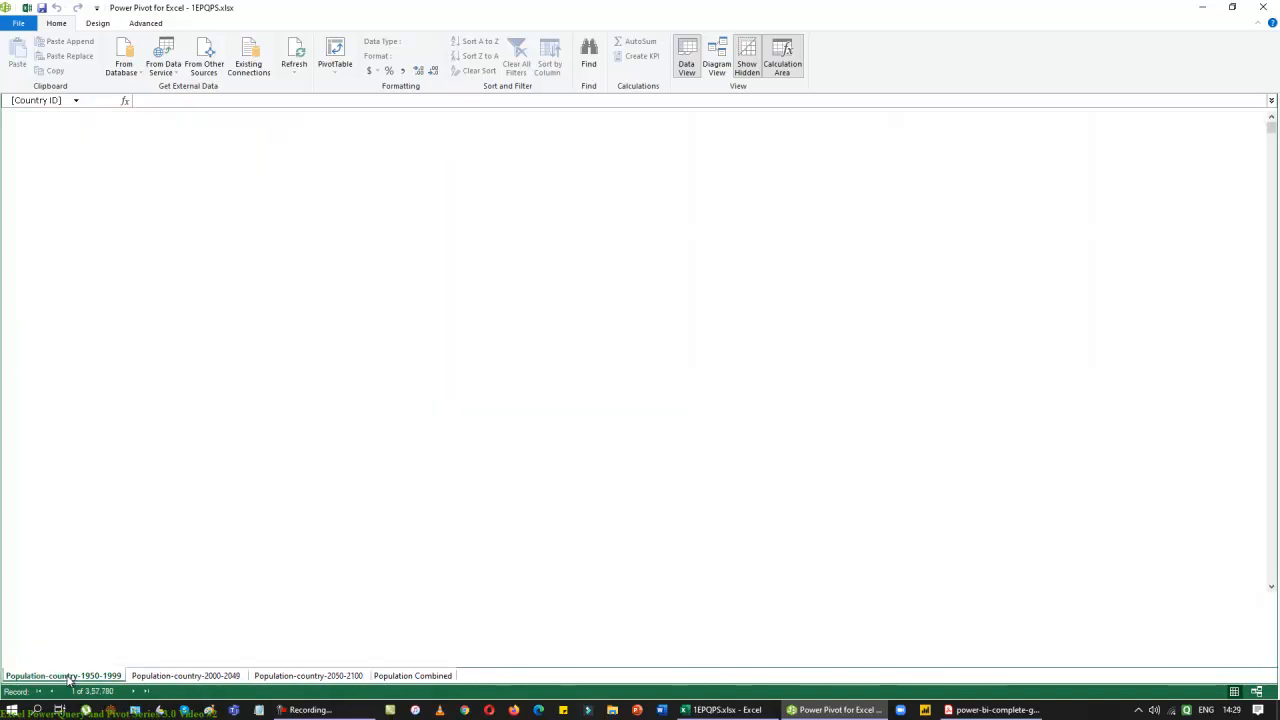
right_click(68, 677)
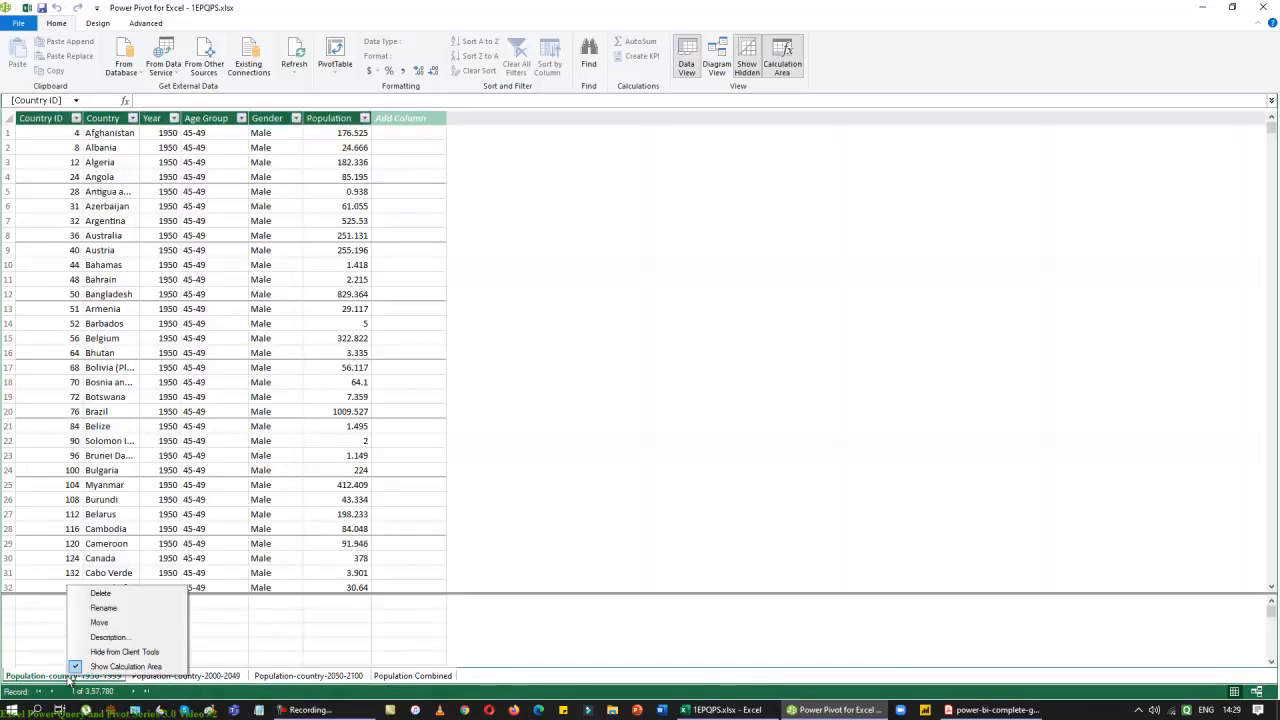
left_click(82, 652)
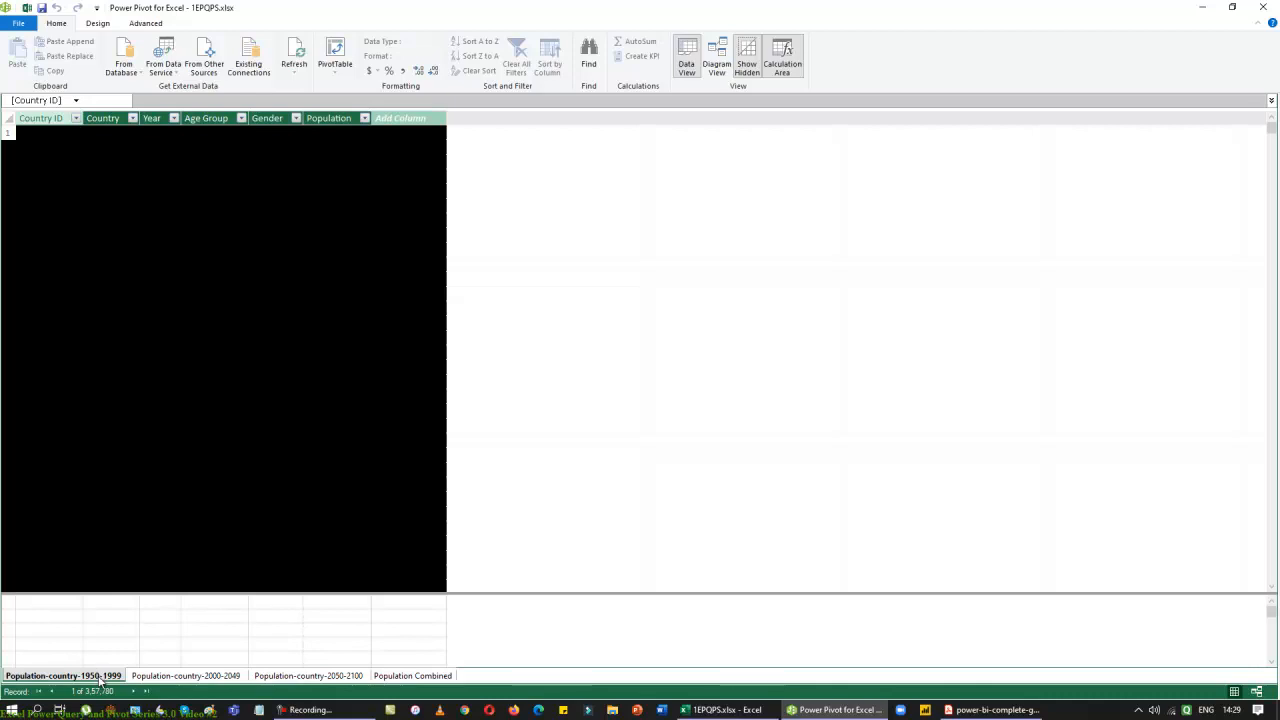
Look through the source population tables and the Population Combined table in the data model
left_click(176, 676)
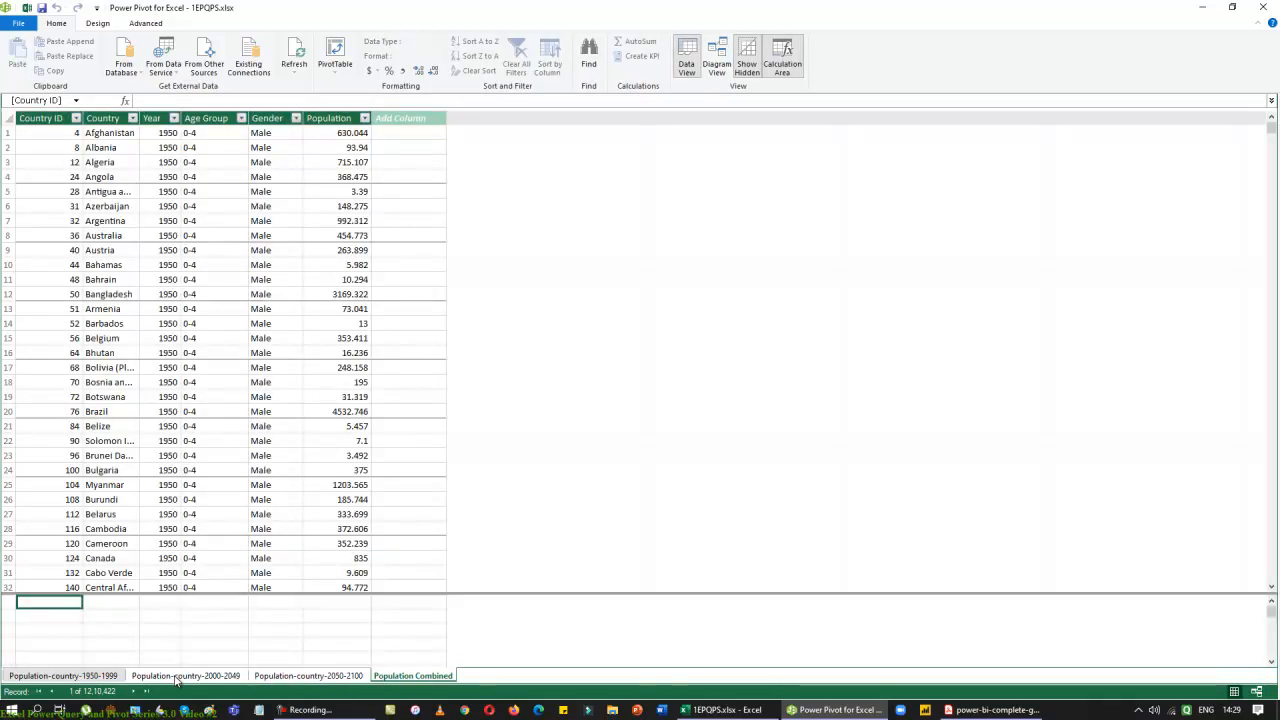
left_click(100, 677)
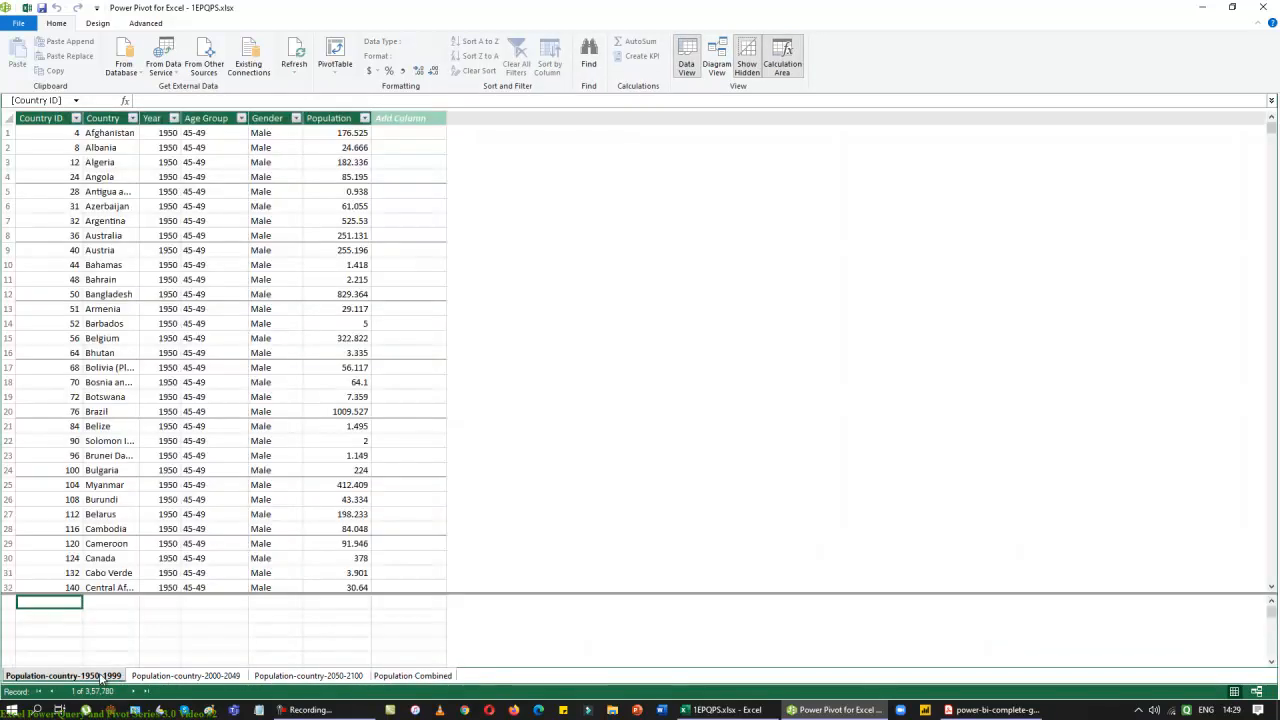
key("ctrl+Page_Down")
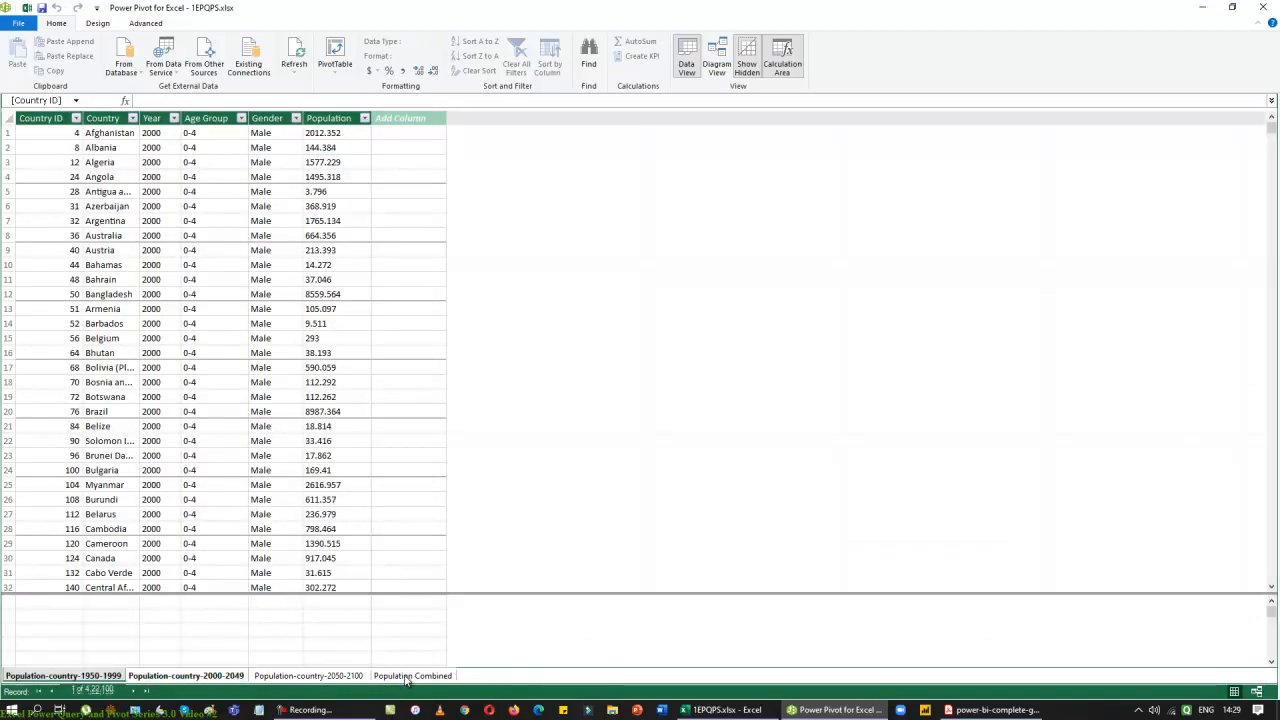
key("ctrl+Page_Up")
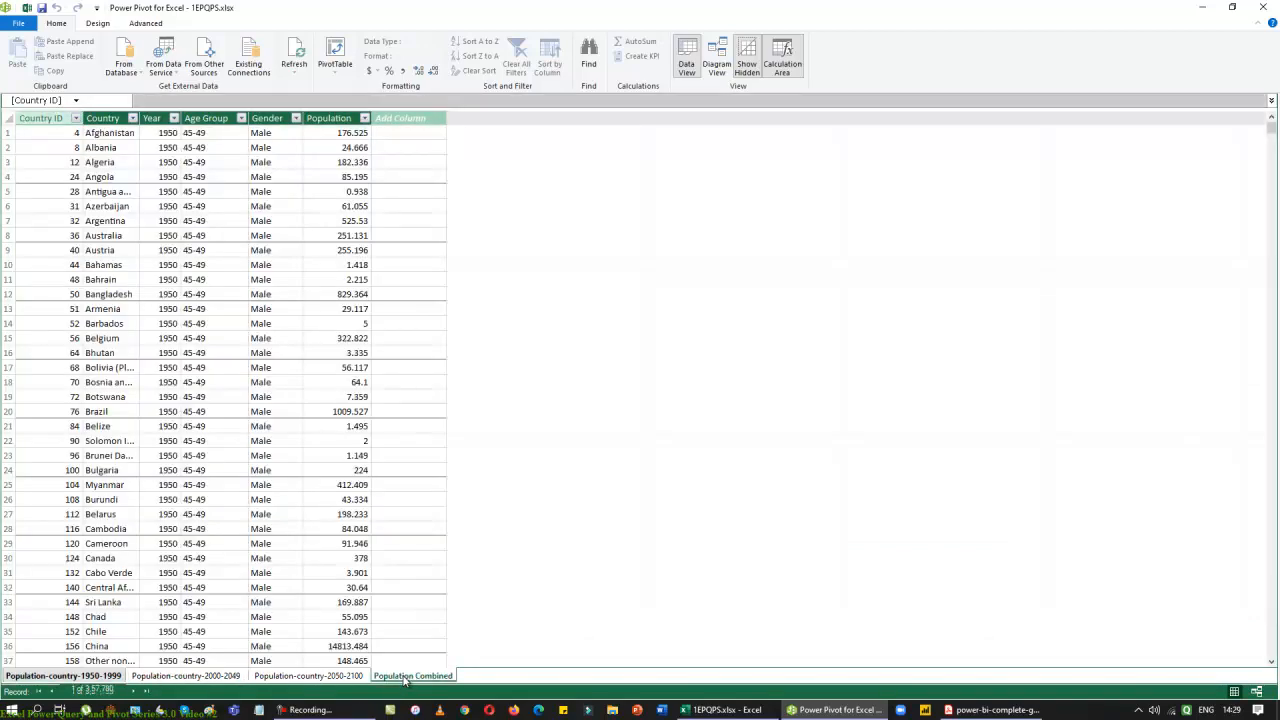
left_click(410, 676)
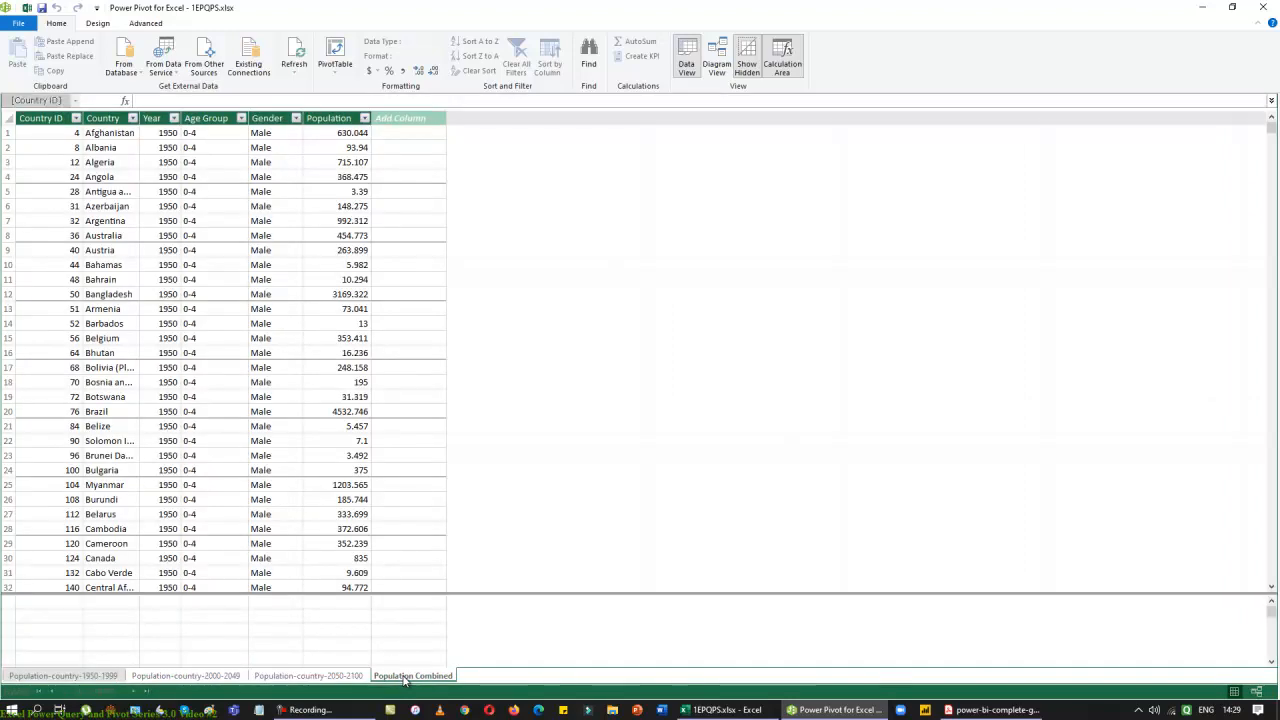
double_click(405, 676)
right_click(405, 677)
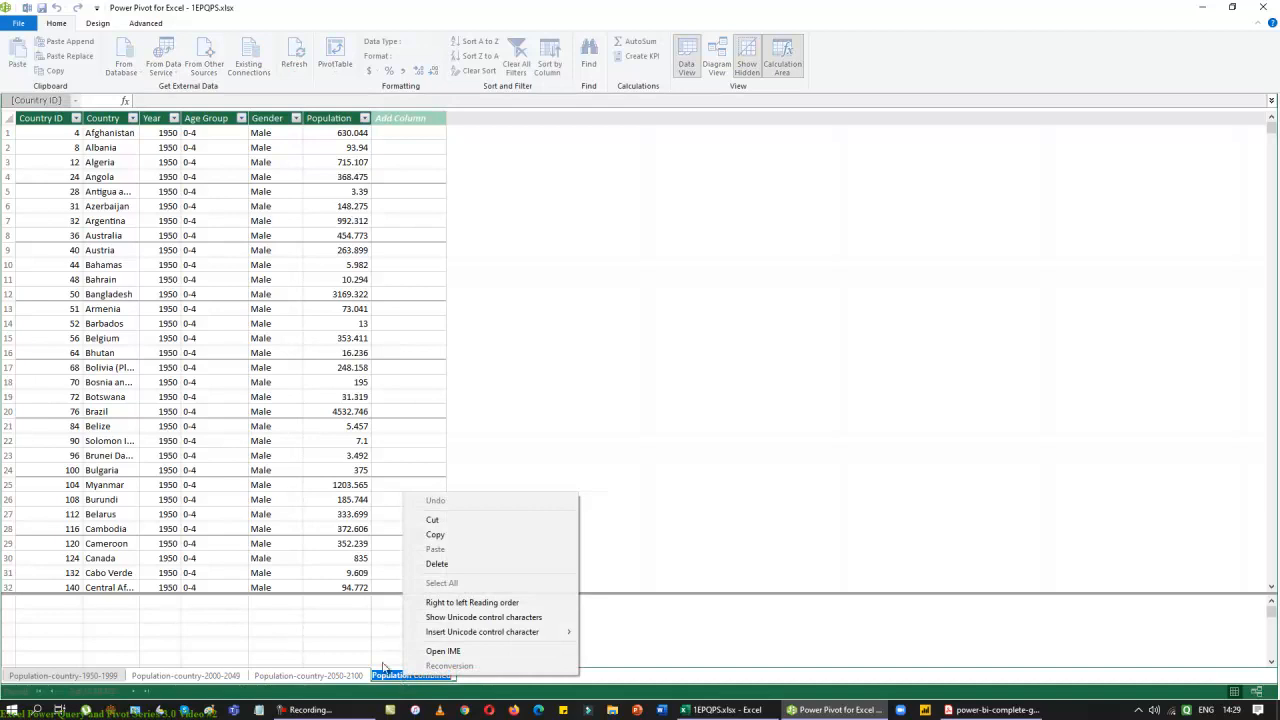
left_click(361, 651)
right_click(388, 677)
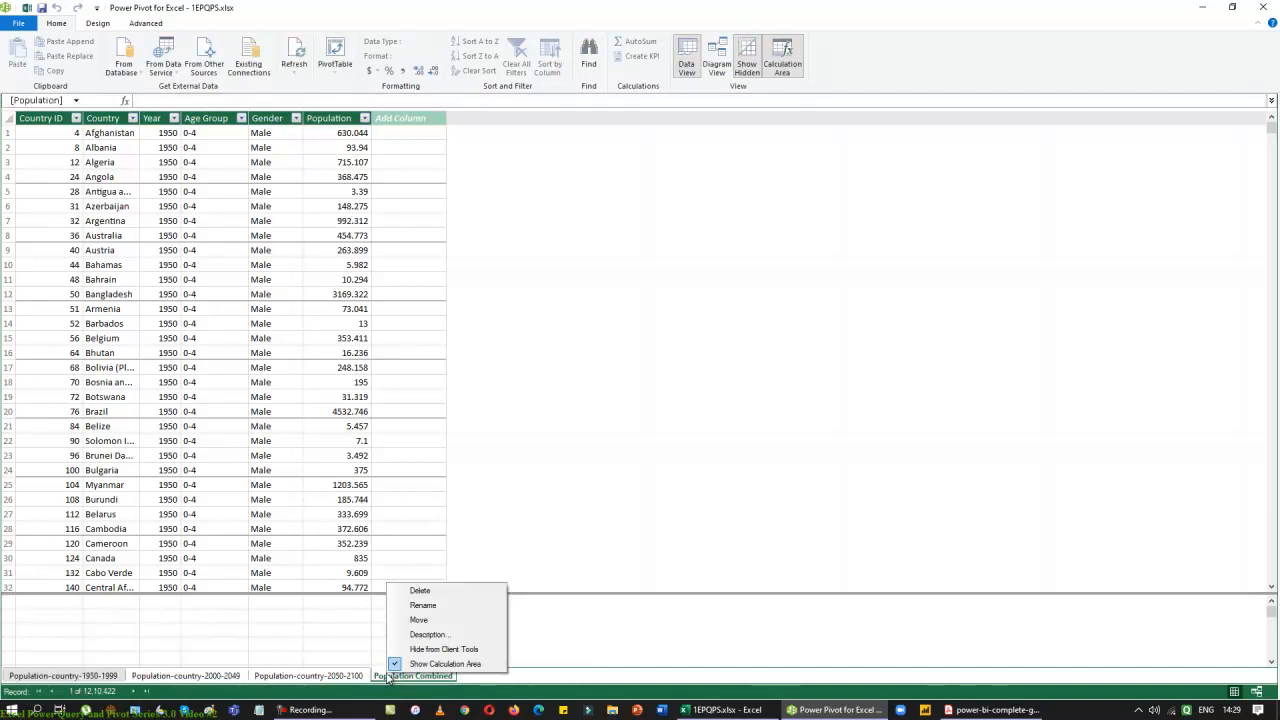
Hide the Population-country-2050-2100 and Population-country-2000-2049 tables from client tools
left_click(340, 677)
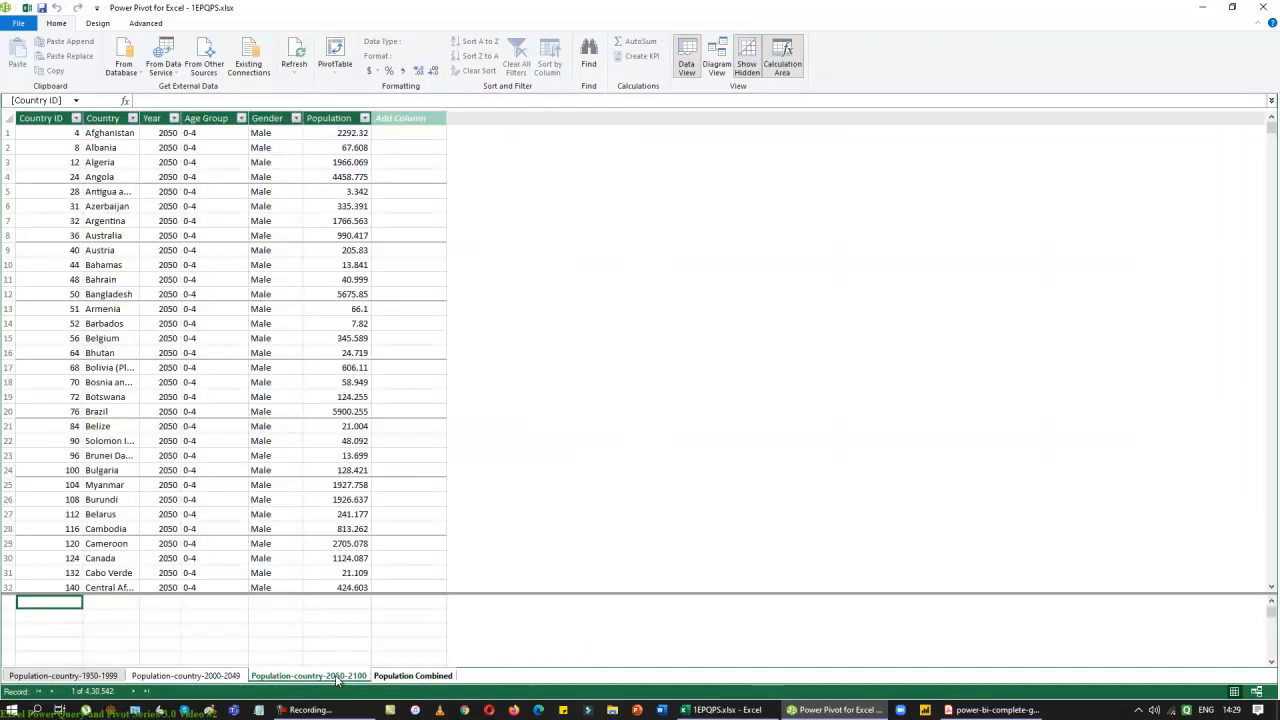
right_click(337, 679)
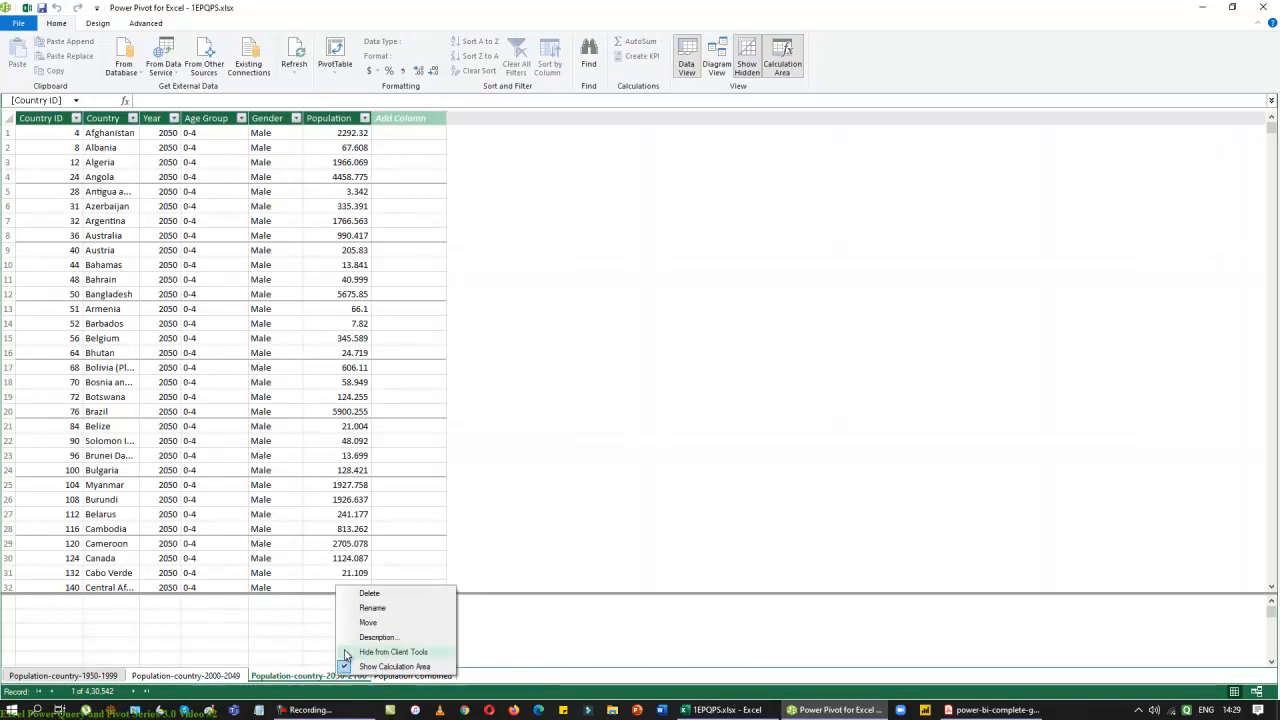
left_click(348, 651)
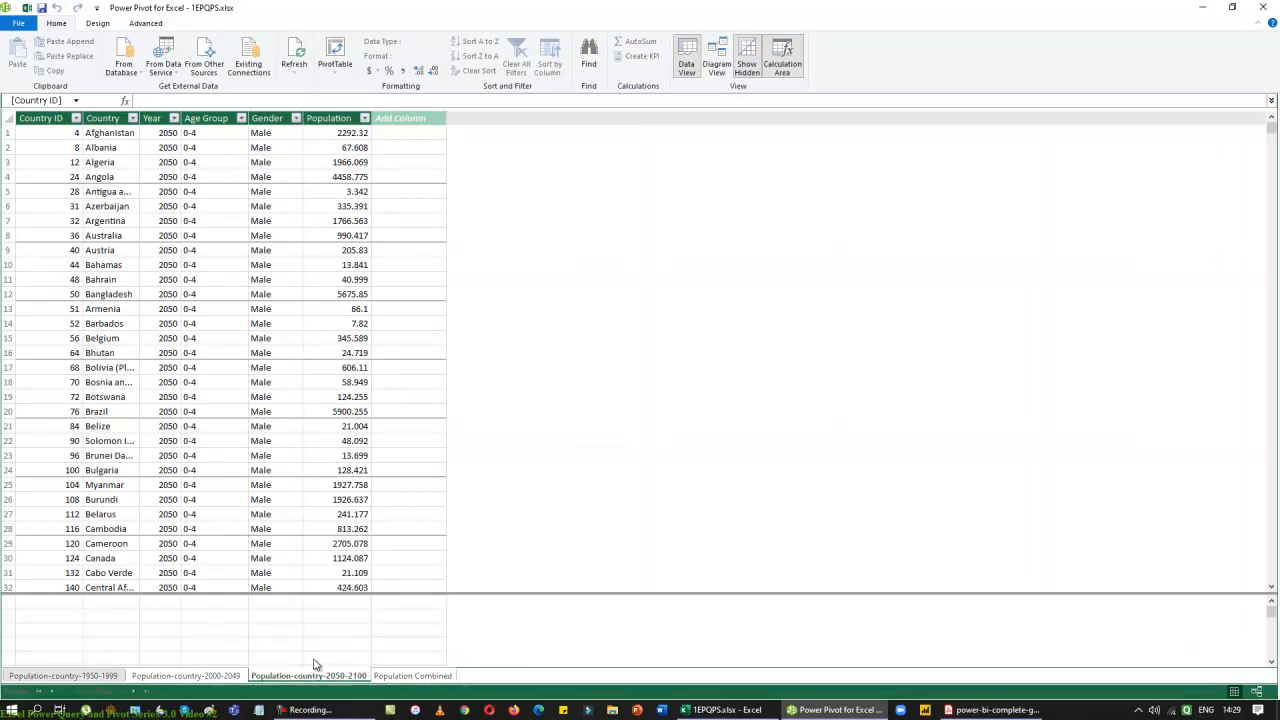
left_click(214, 677)
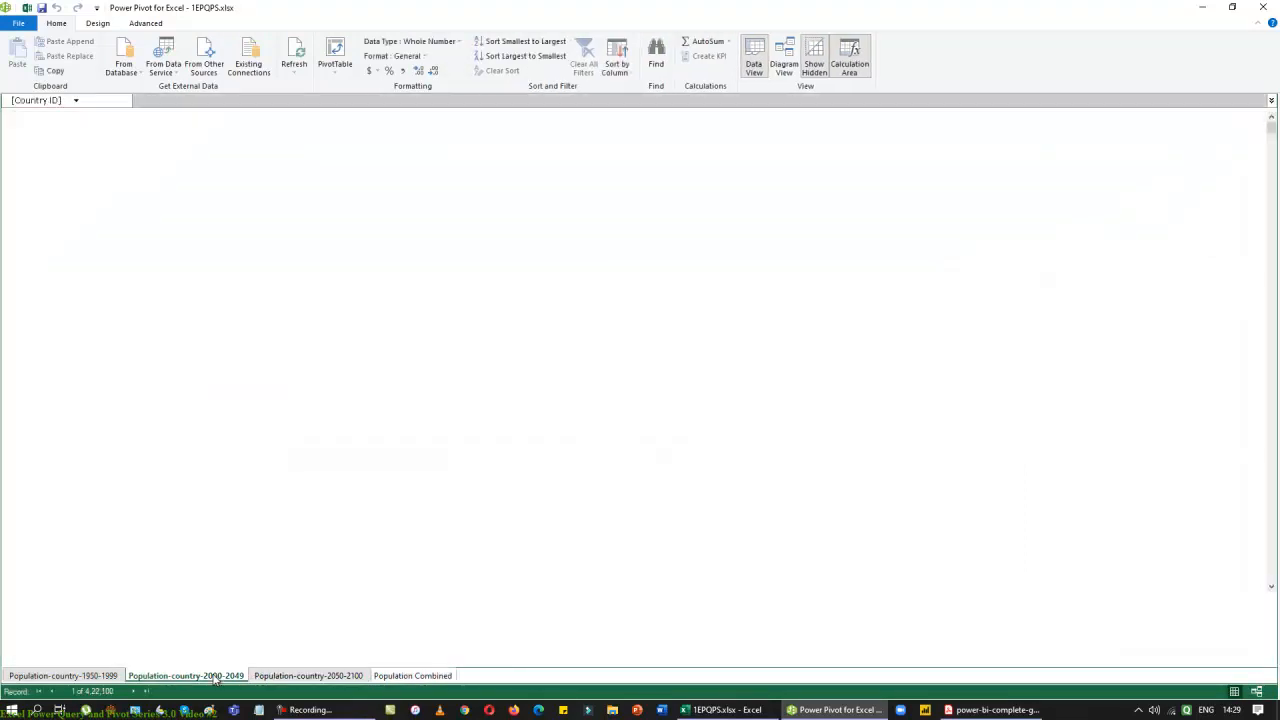
right_click(214, 678)
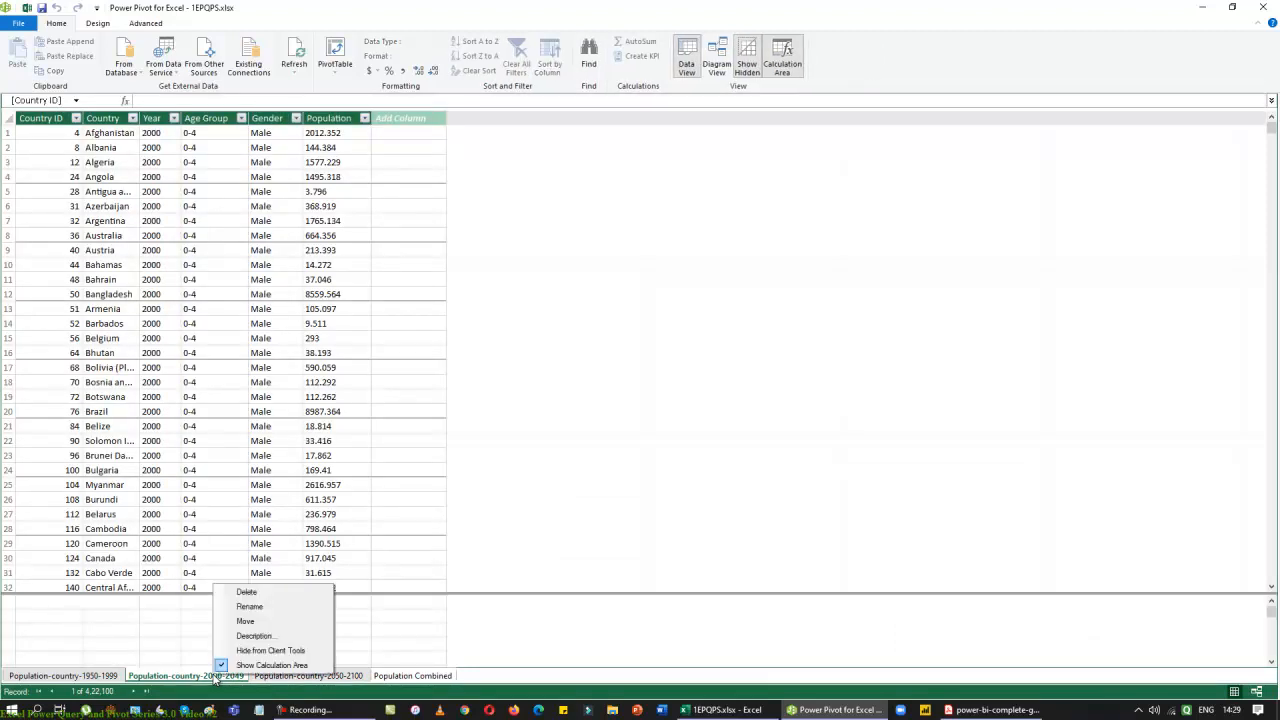
left_click(221, 652)
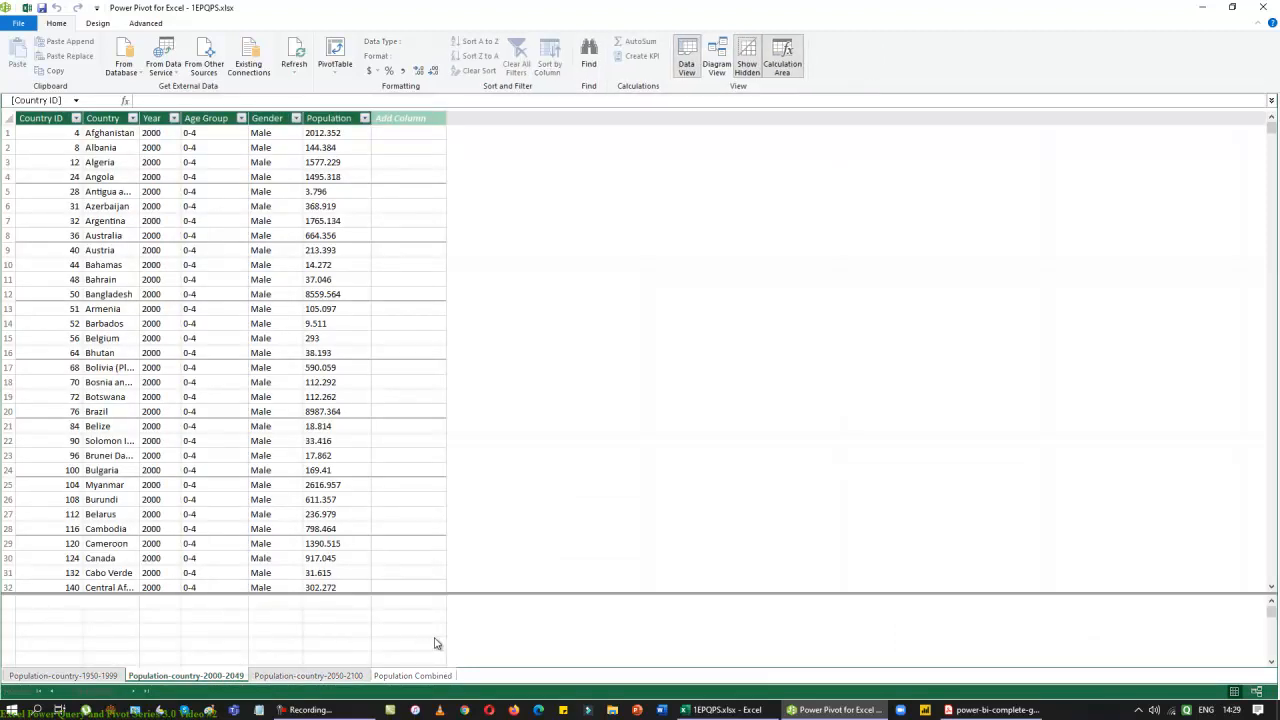
Start creating a PivotChart from the data model with the Population Combined table open
left_click(424, 676)
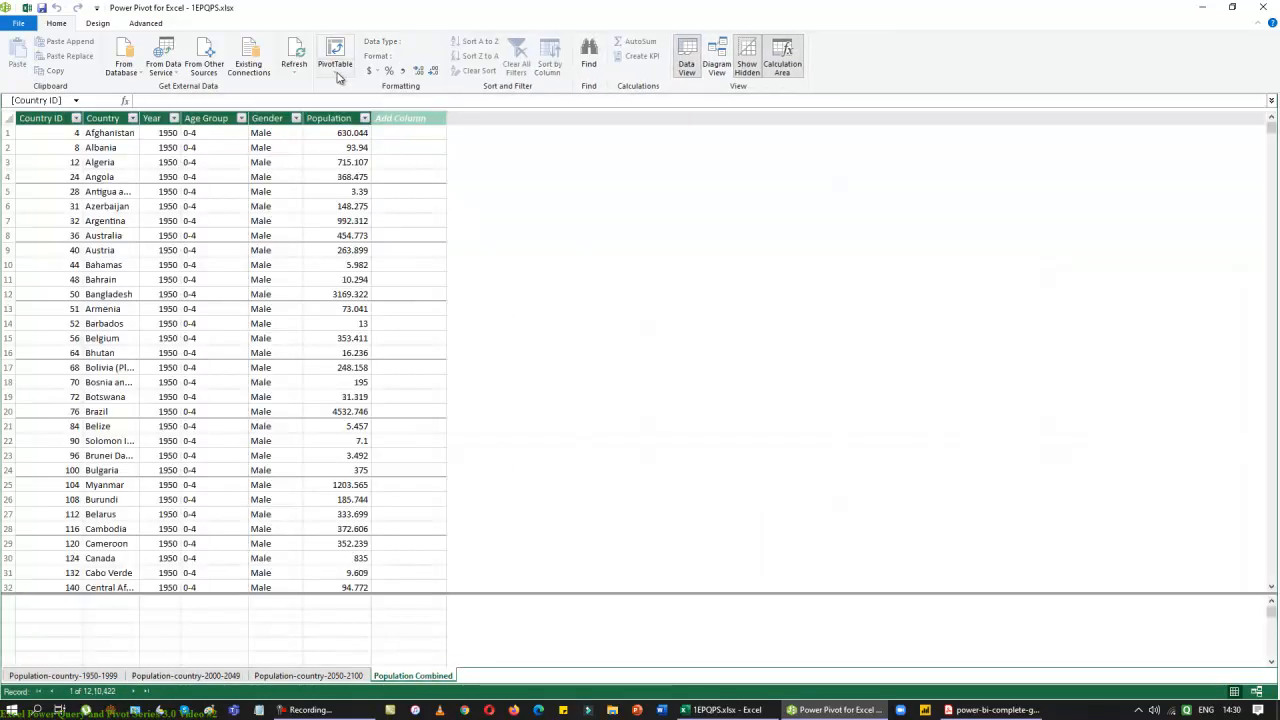
left_click(338, 70)
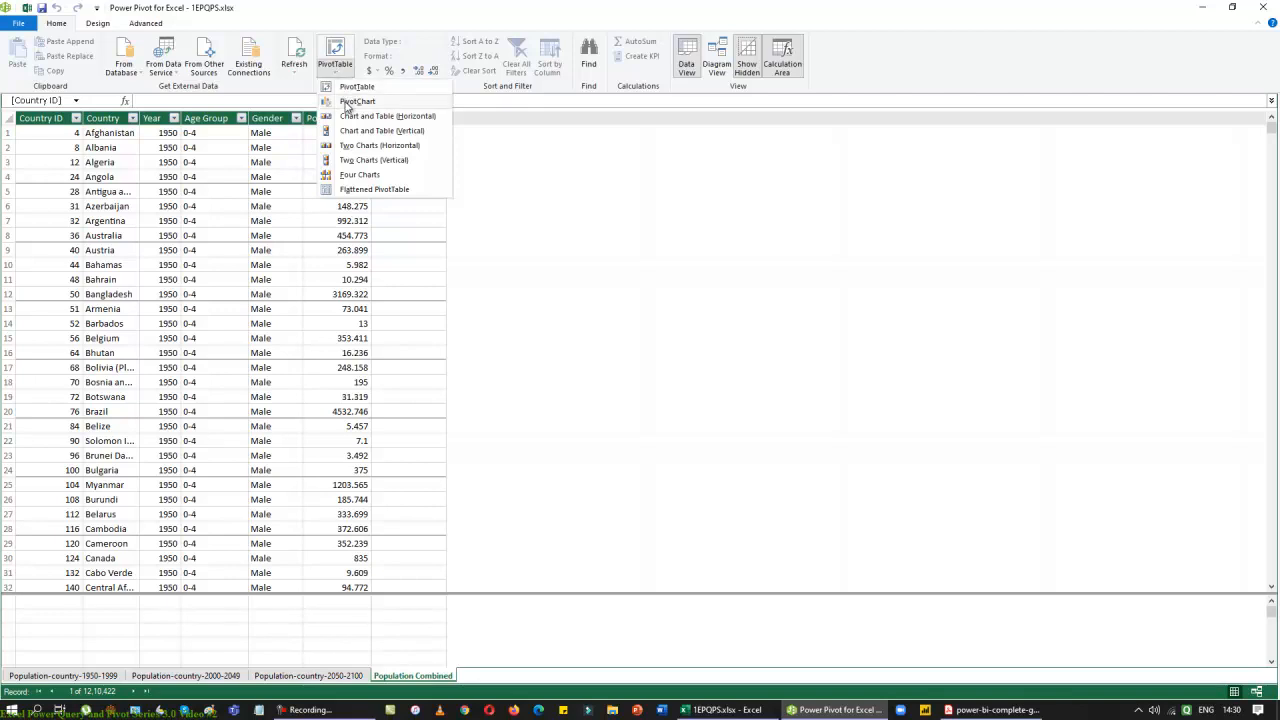
left_click(347, 104)
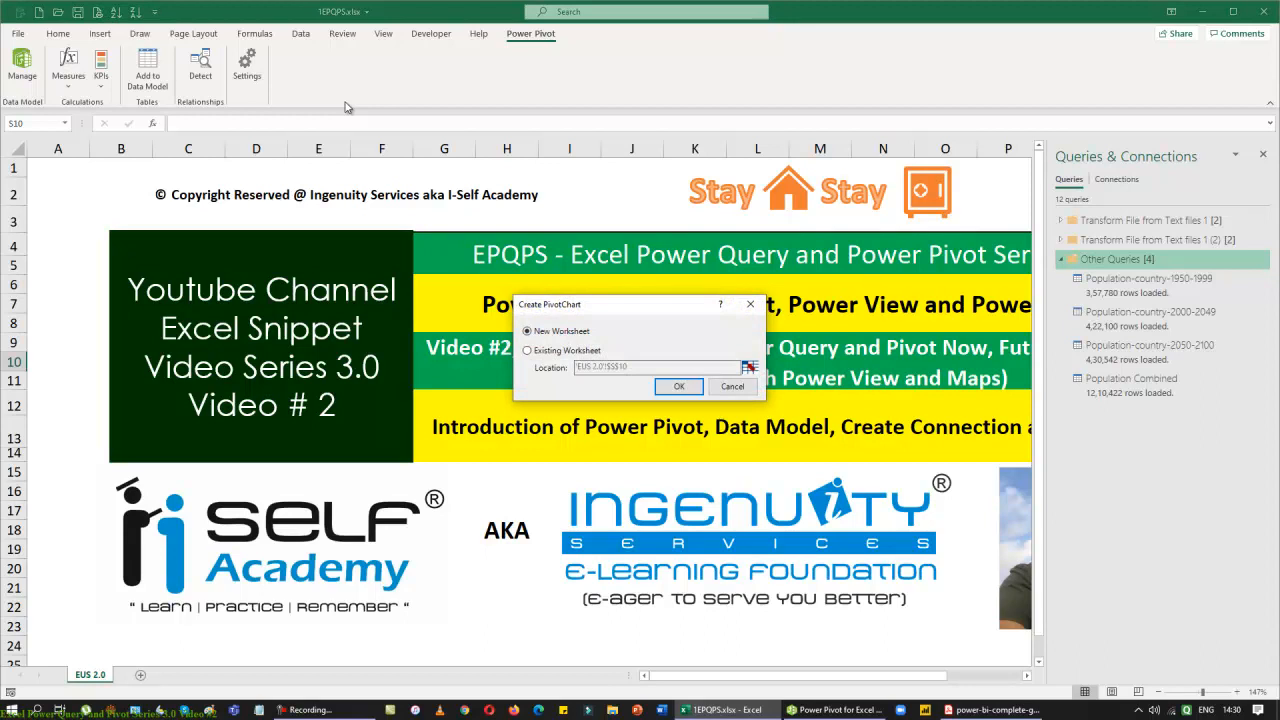
left_click(527, 350)
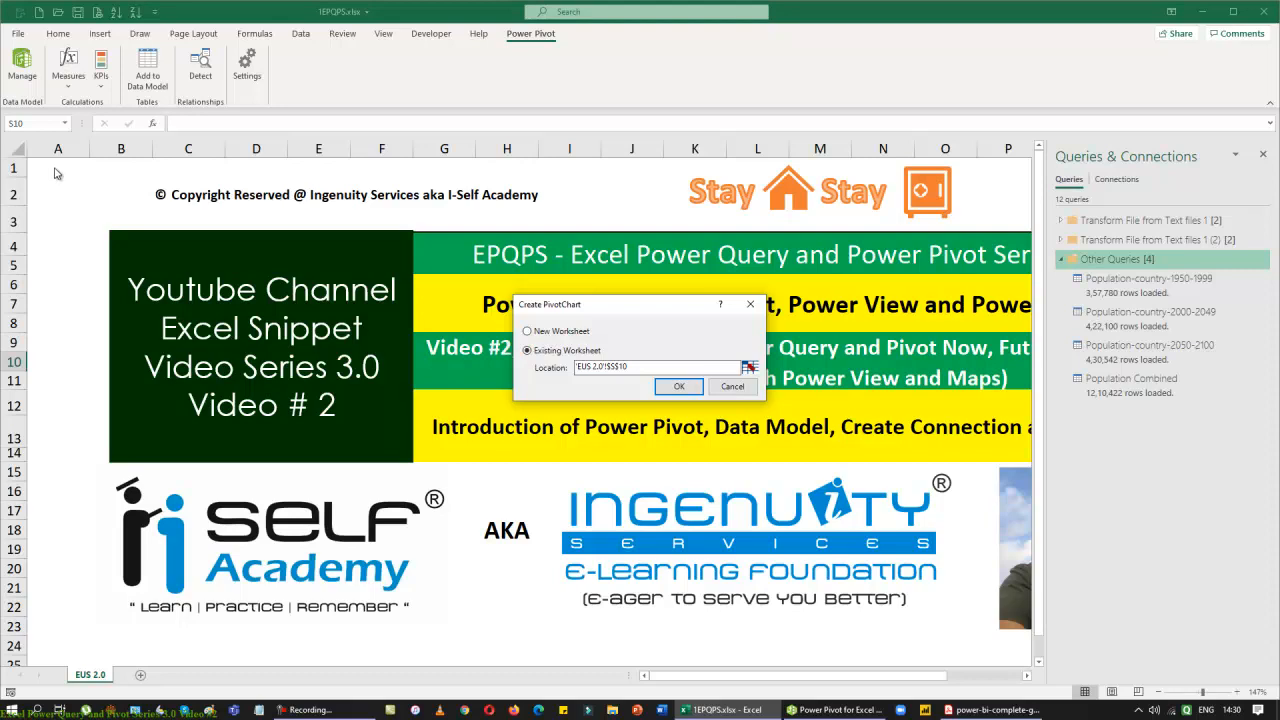
left_click(749, 367)
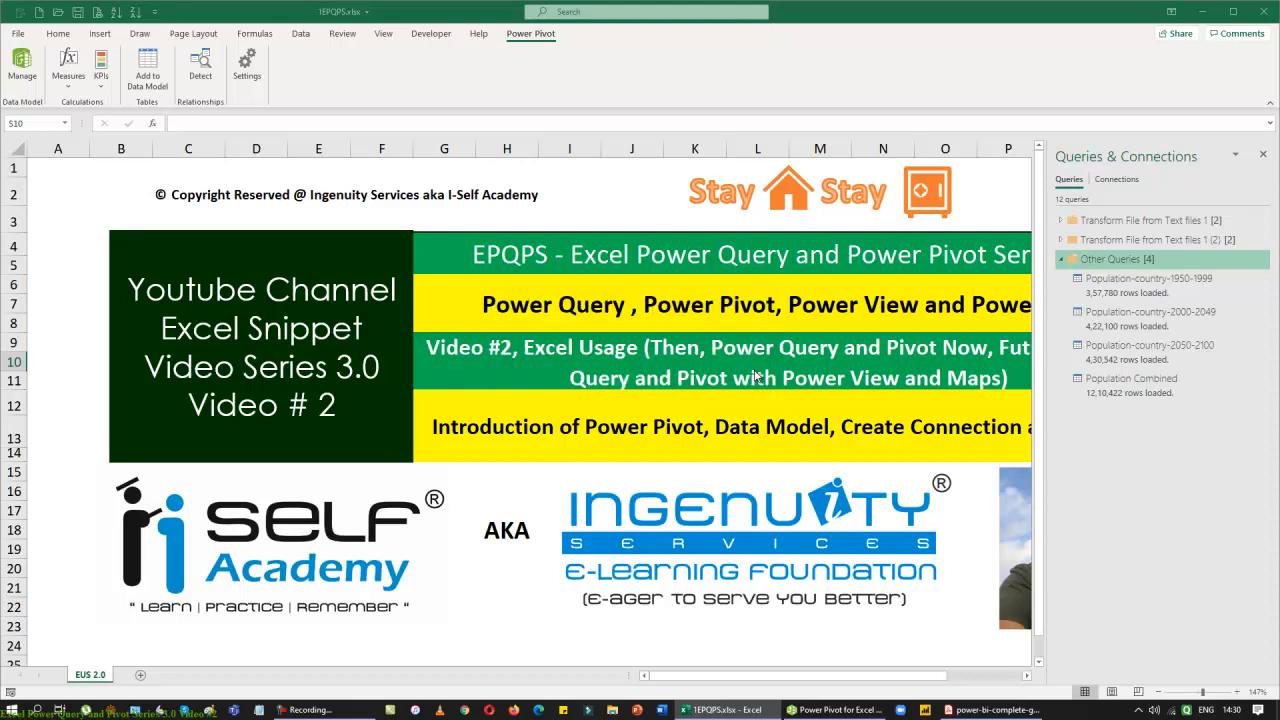
left_click(62, 170)
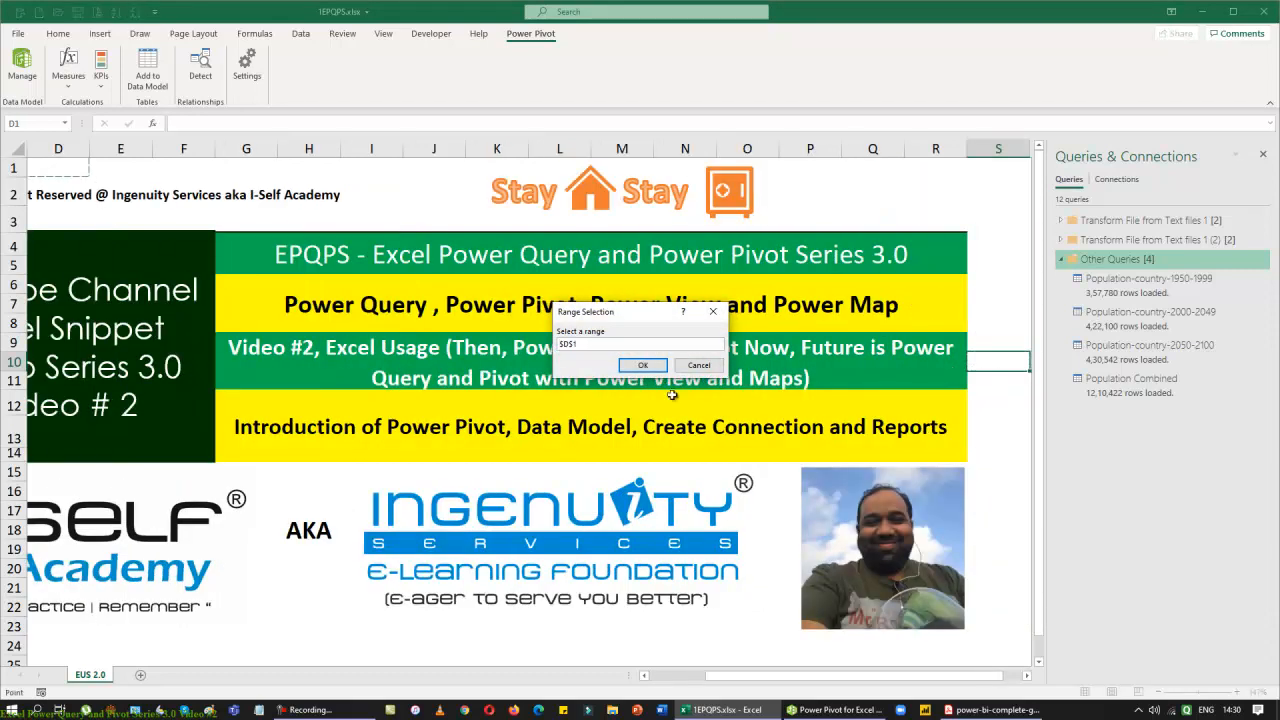
left_click_drag(903, 678, 843, 678)
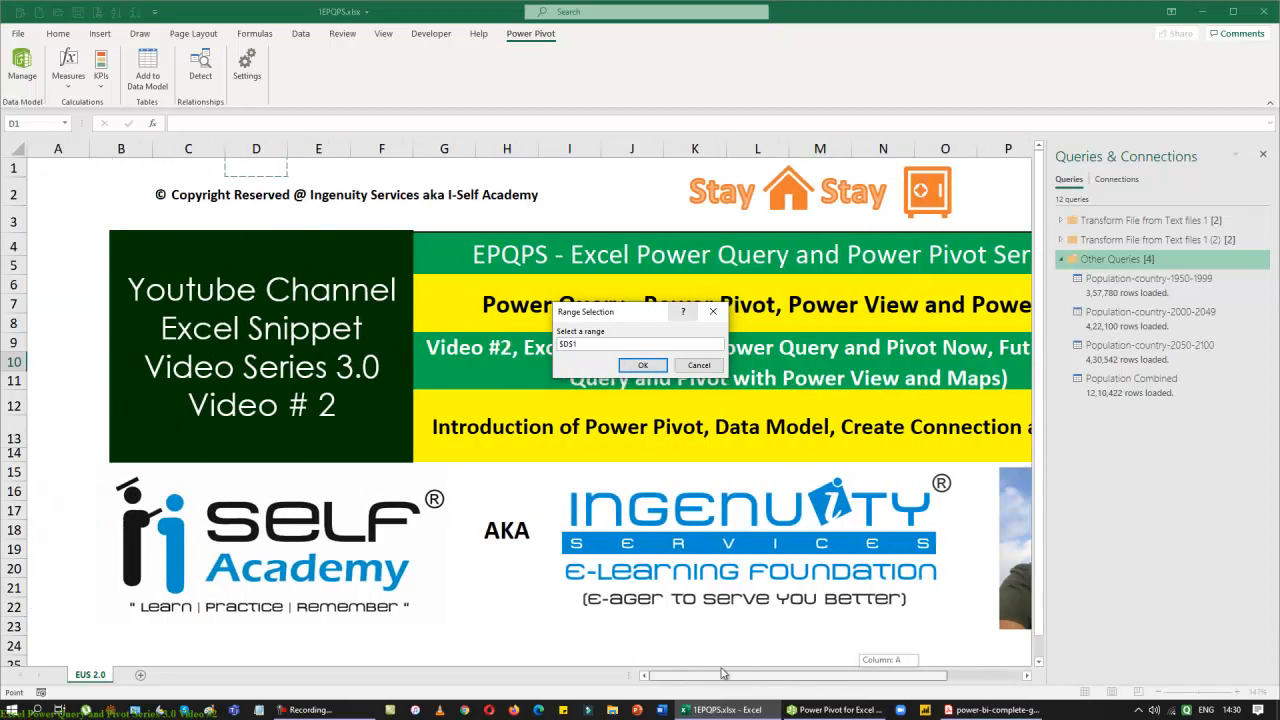
left_click(42, 169)
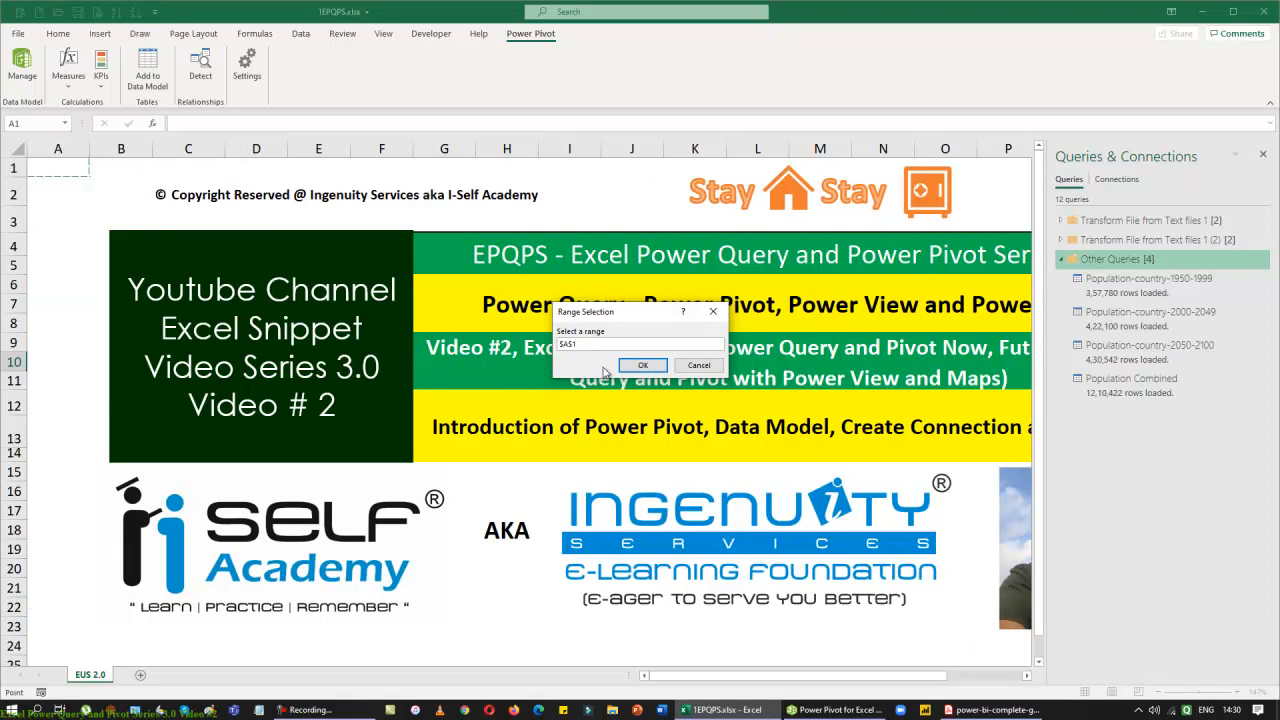
left_click(697, 366)
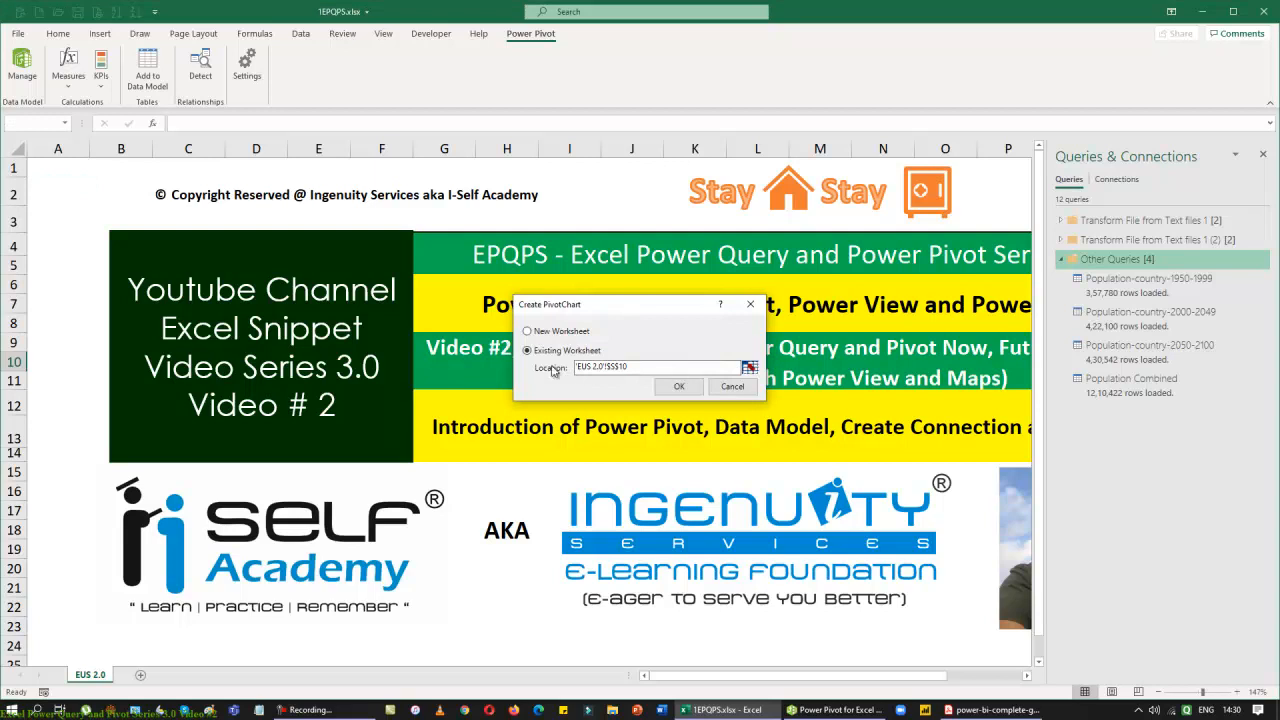
Place the PivotChart on a new worksheet and show its field list
left_click(528, 332)
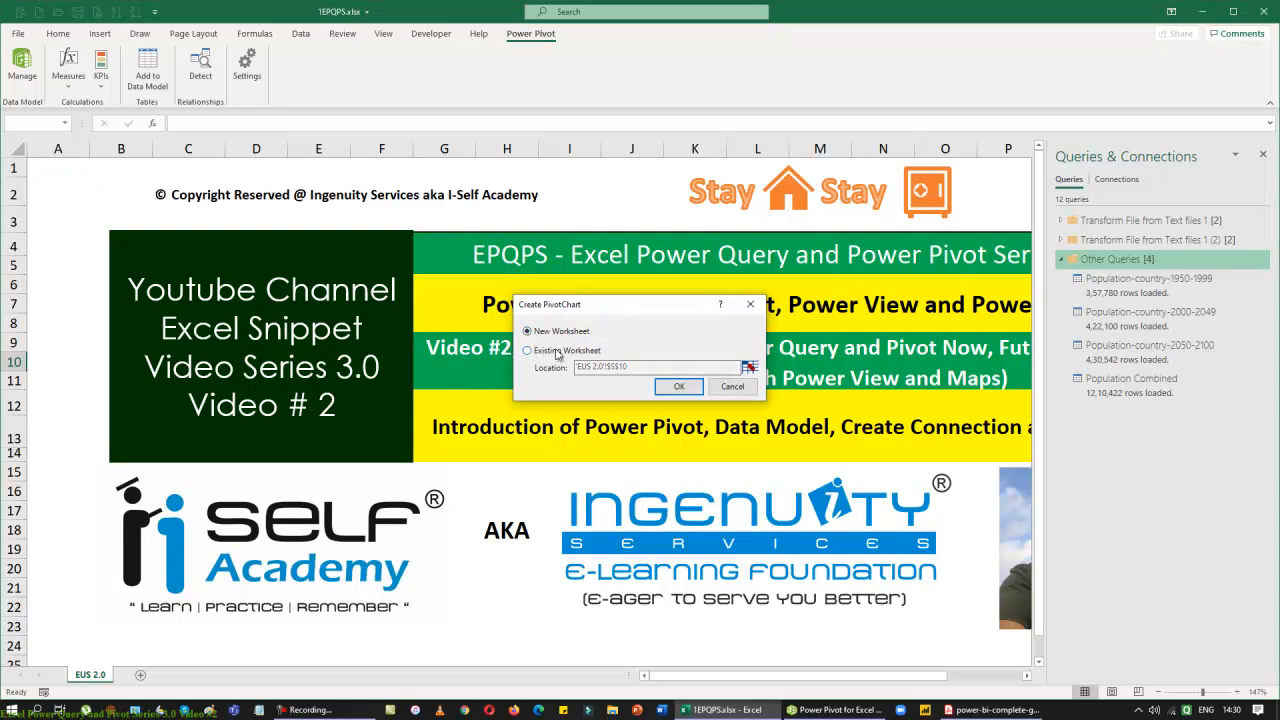
left_click(684, 388)
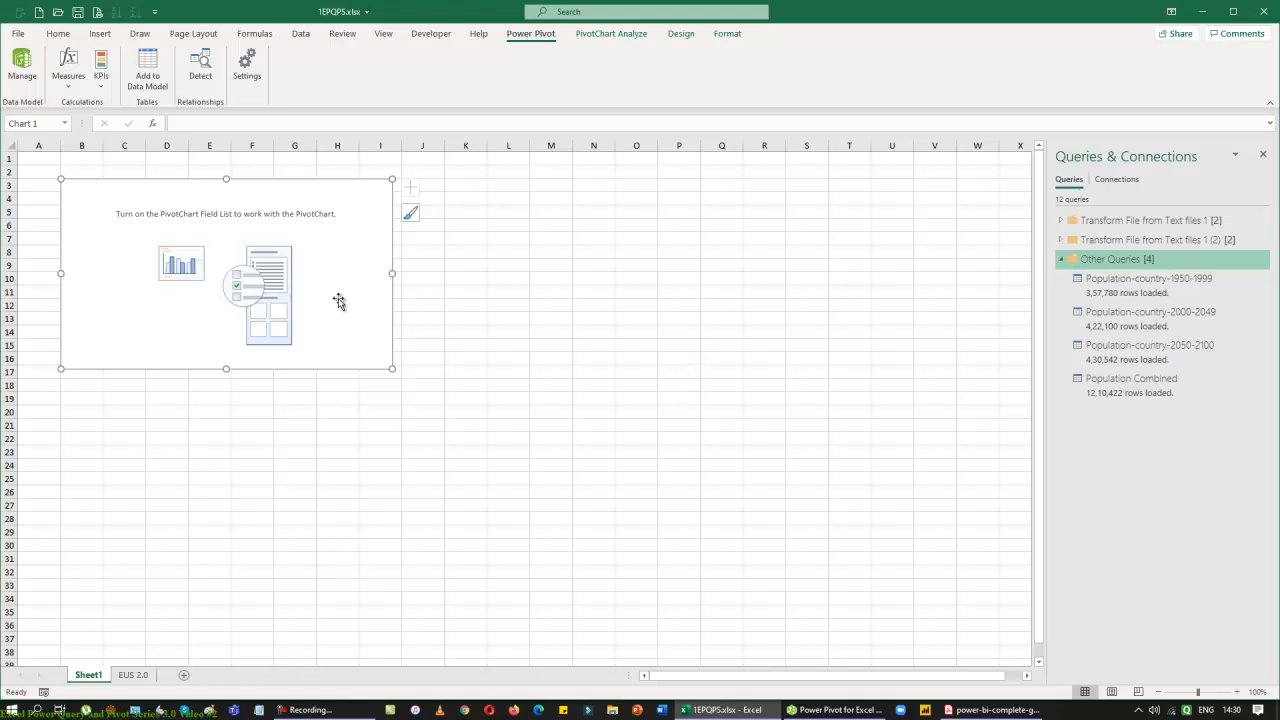
right_click(341, 269)
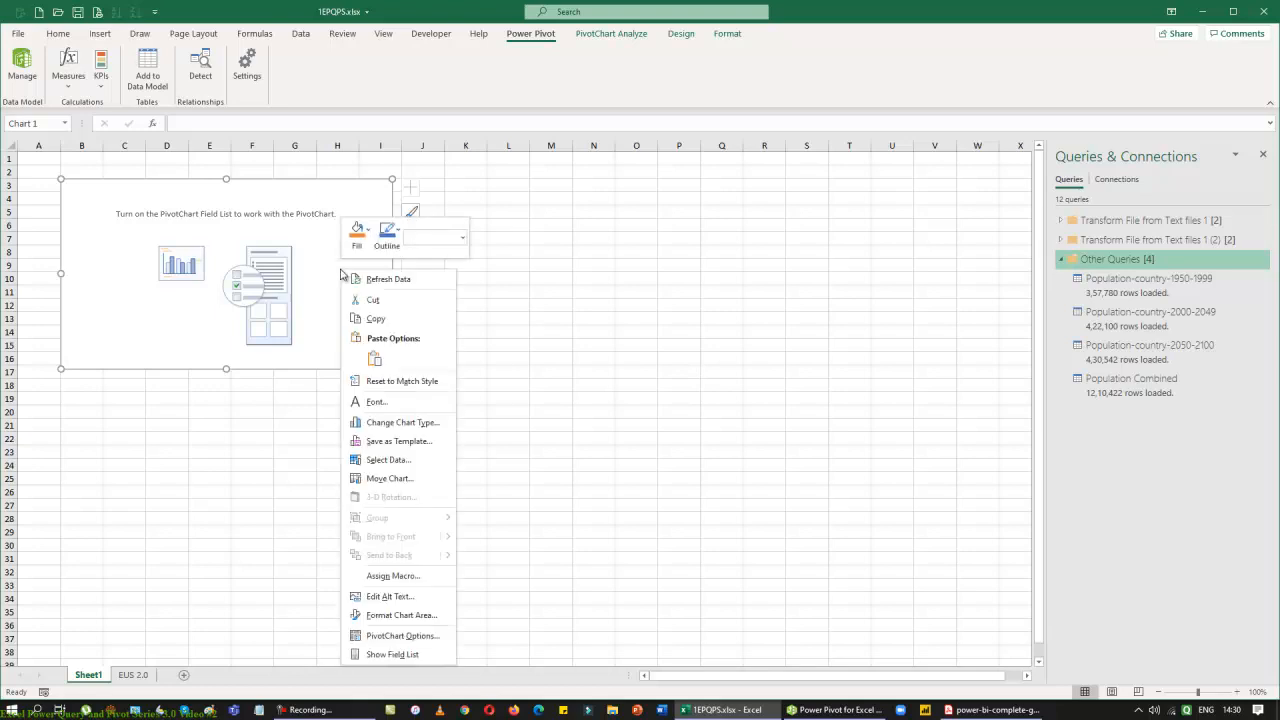
left_click(392, 654)
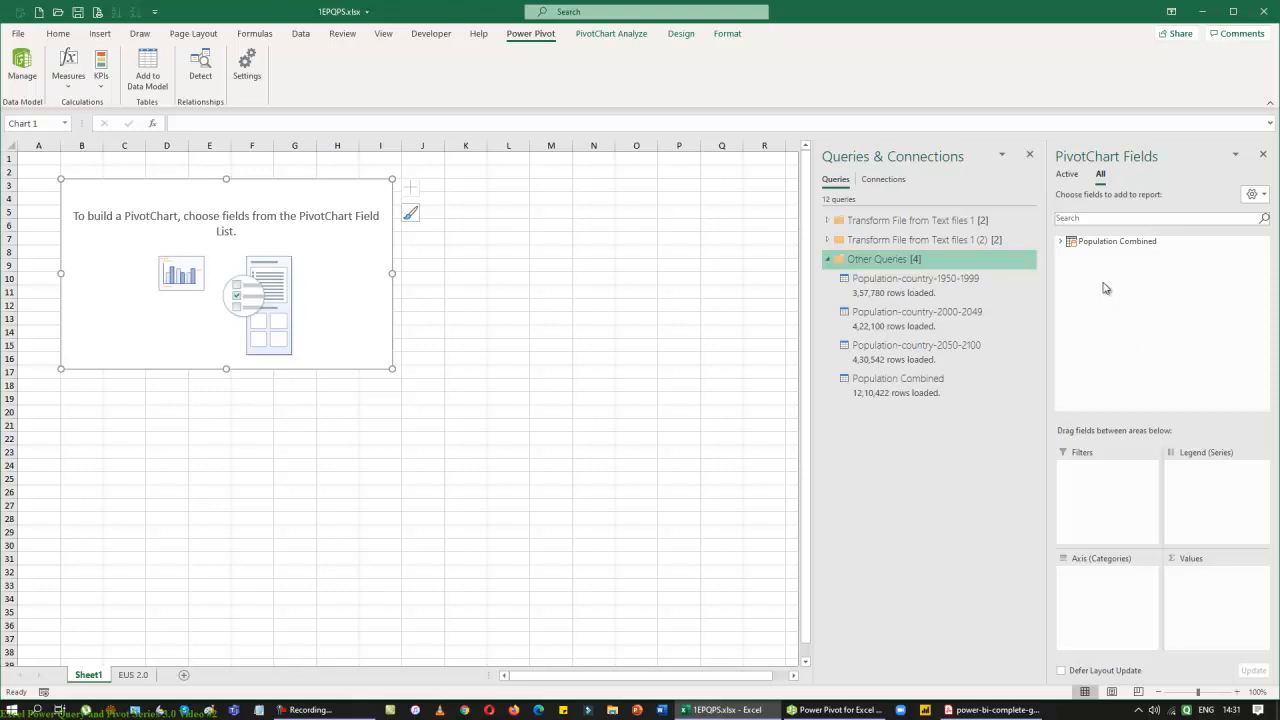
Plot the sum of Population by Country from Population Combined and enlarge the chart to about column Q, row 25
left_click(1061, 242)
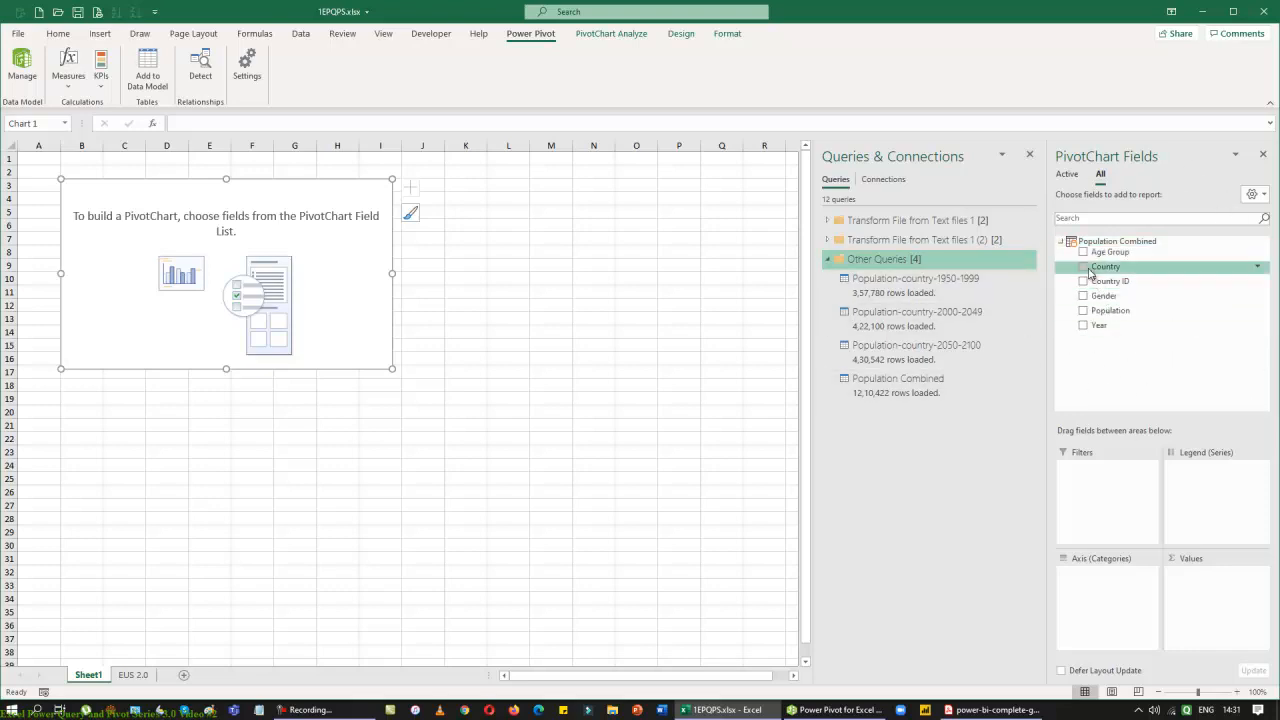
left_click_drag(1086, 267, 1090, 291)
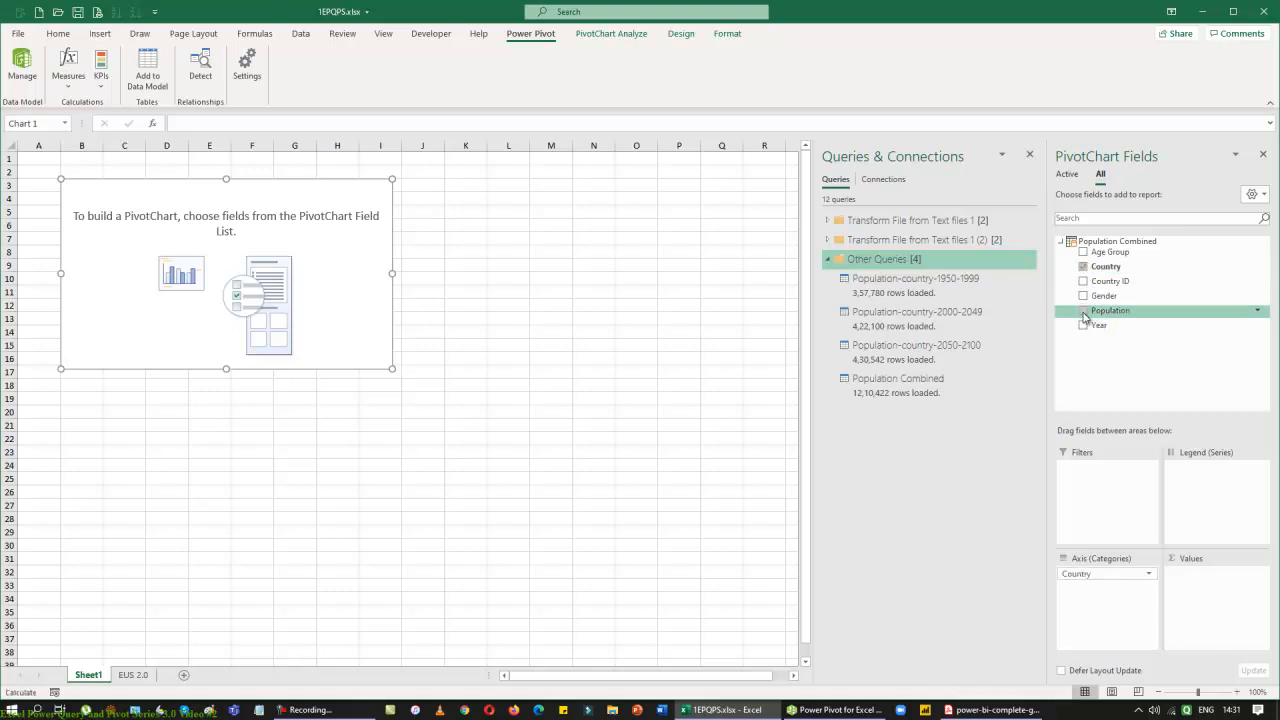
left_click(1084, 312)
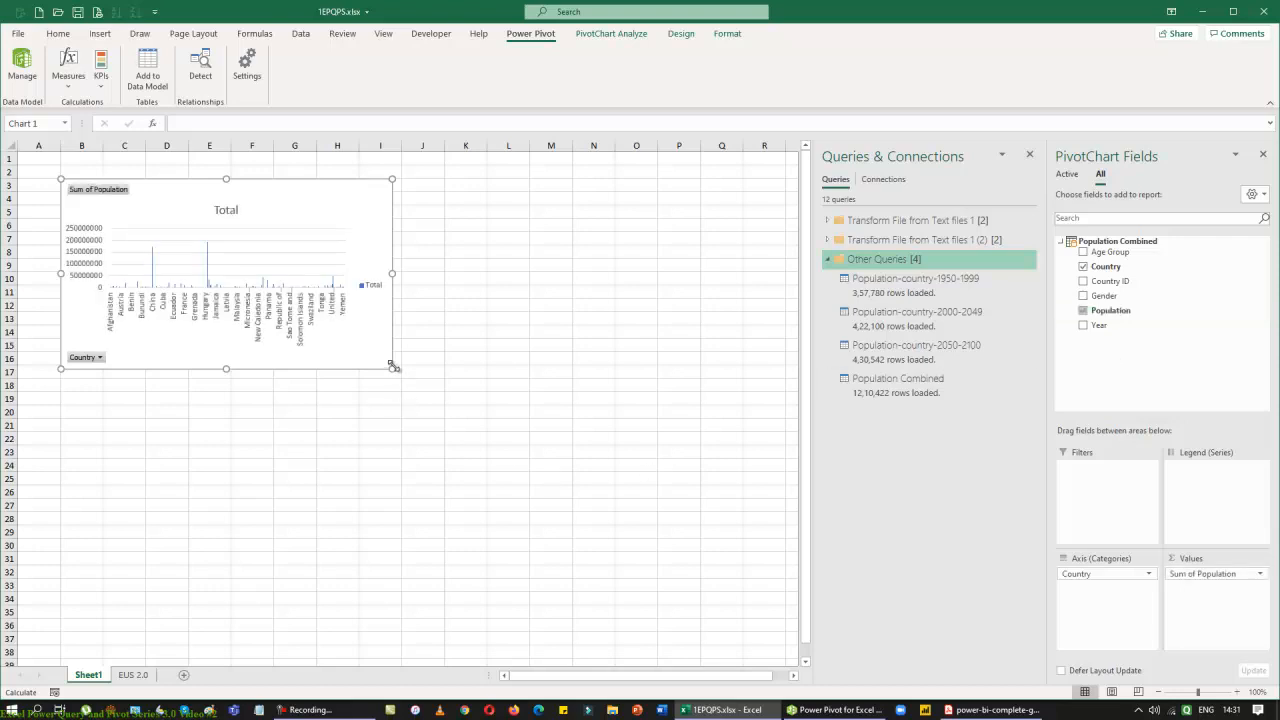
left_click_drag(393, 369, 714, 486)
left_click_drag(726, 486, 726, 486)
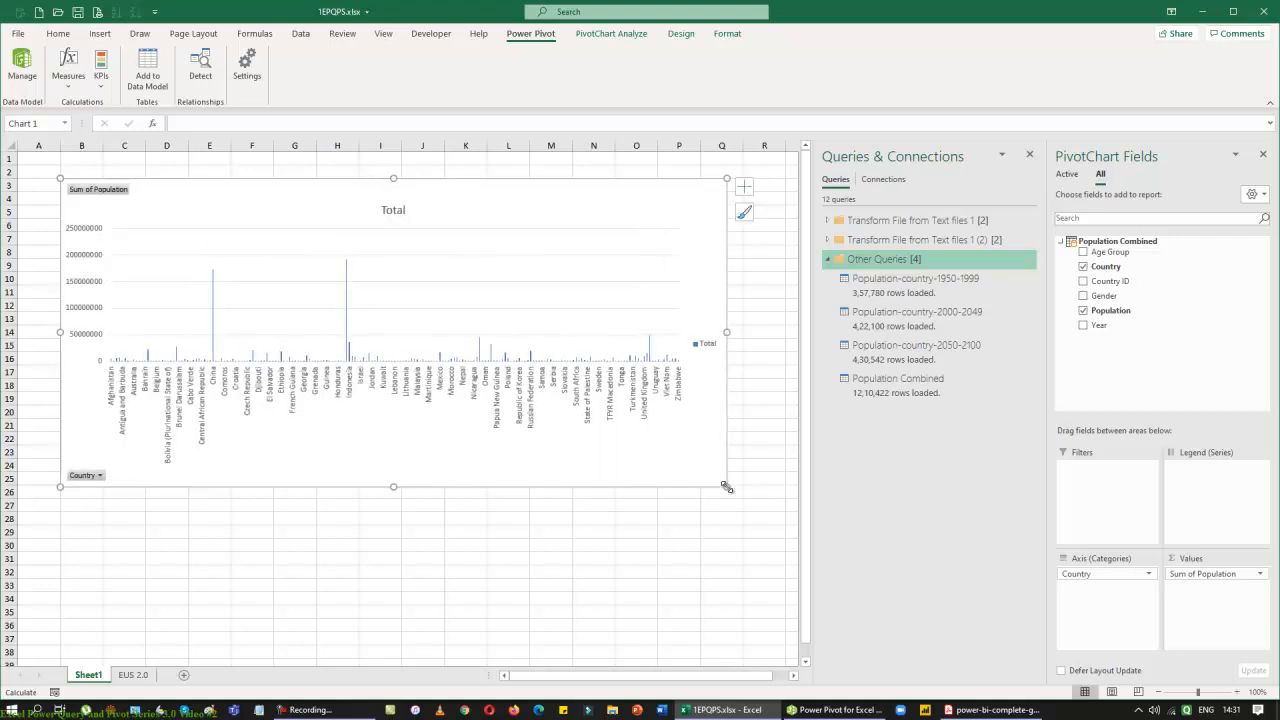
Sort the chart's Country field in descending order by Sum of Population
left_click(100, 476)
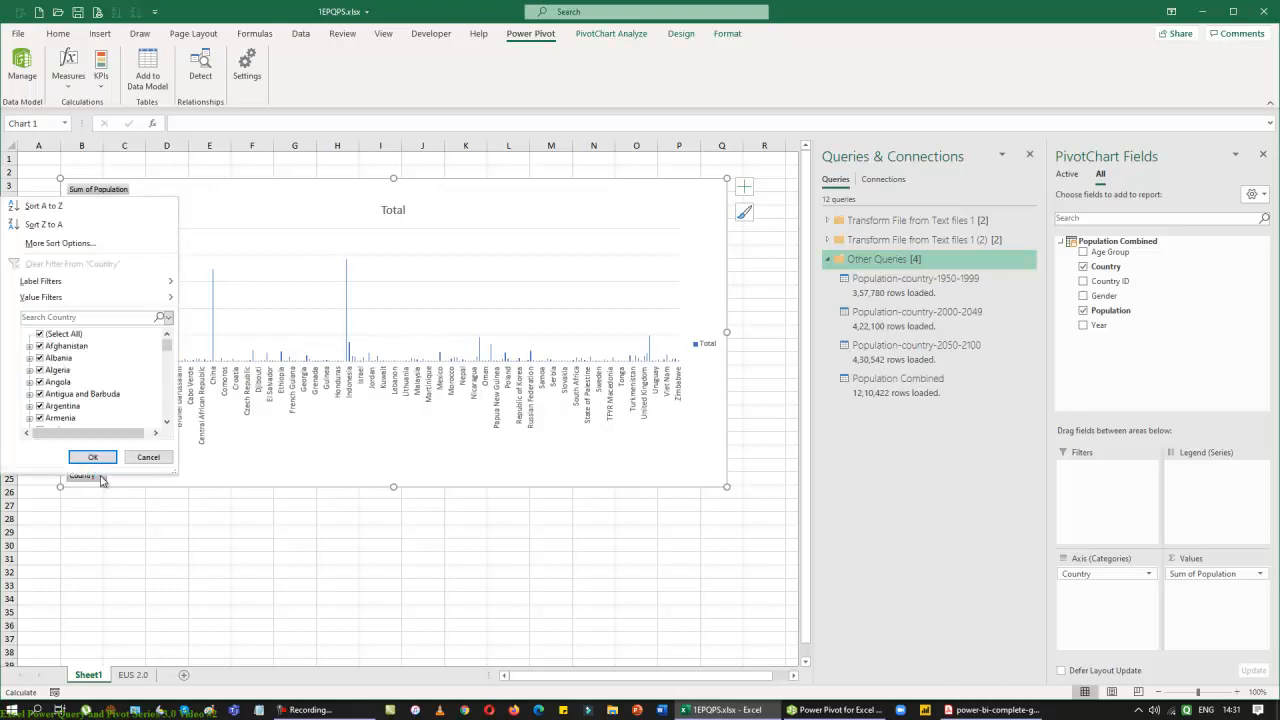
left_click(100, 243)
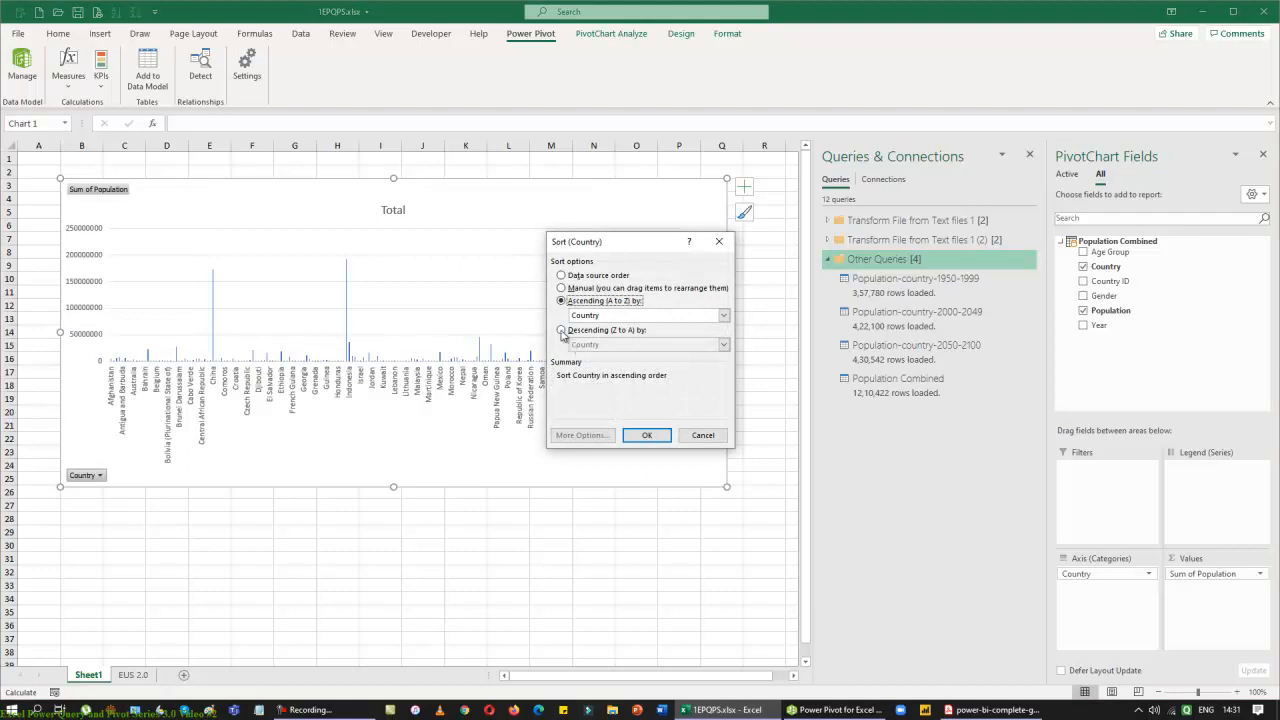
left_click(562, 330)
left_click(723, 344)
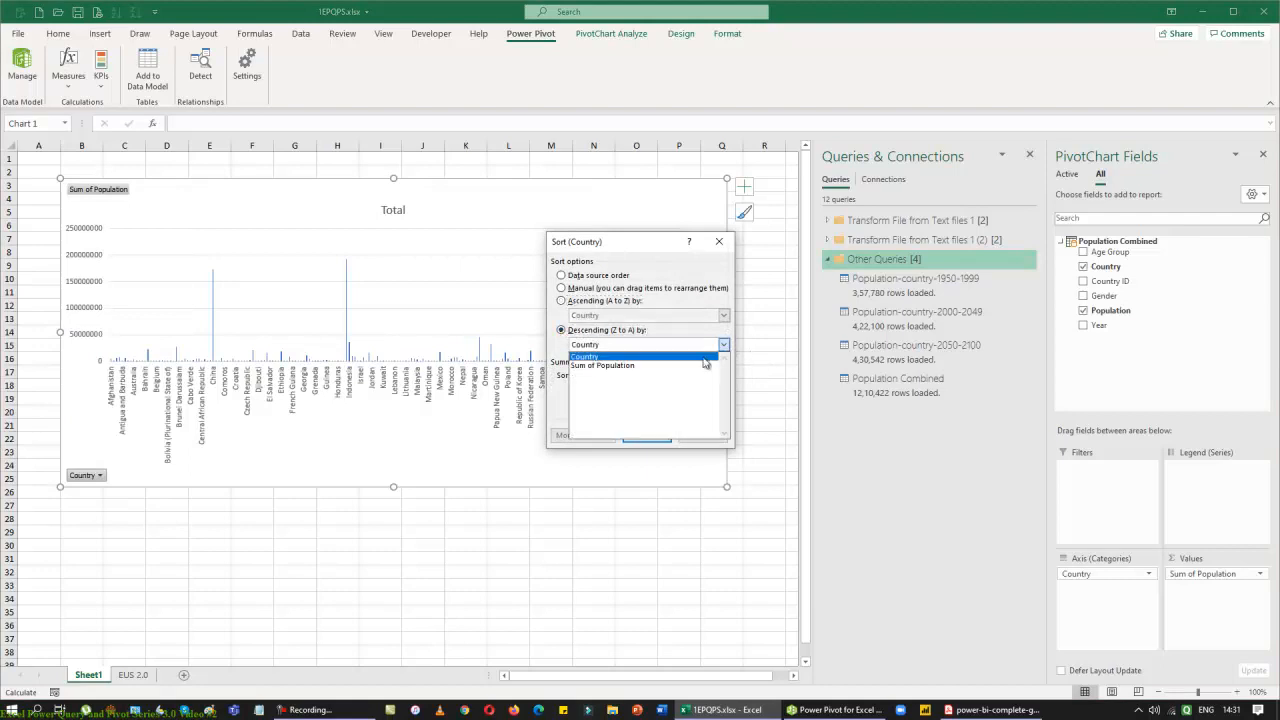
left_click(698, 369)
left_click(650, 438)
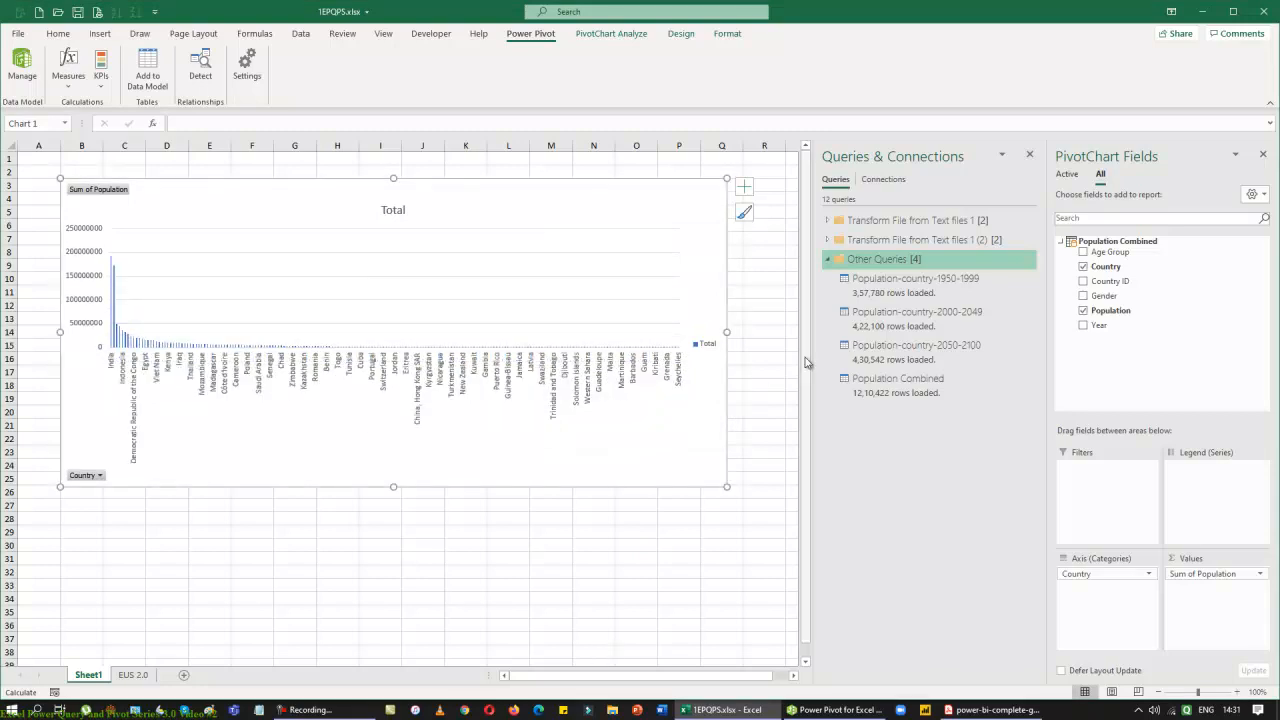
Filter the chart's Country field to the top 10 items by Sum of Population
left_click(102, 476)
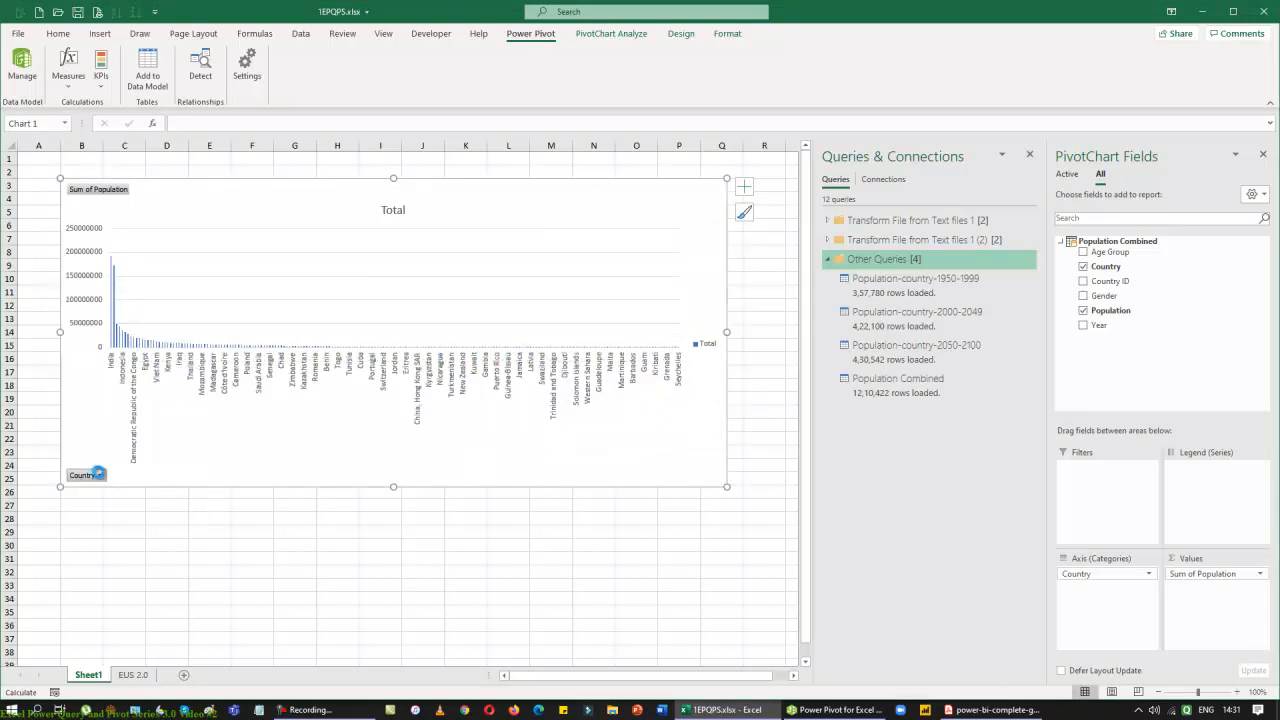
mouse_move(160, 283)
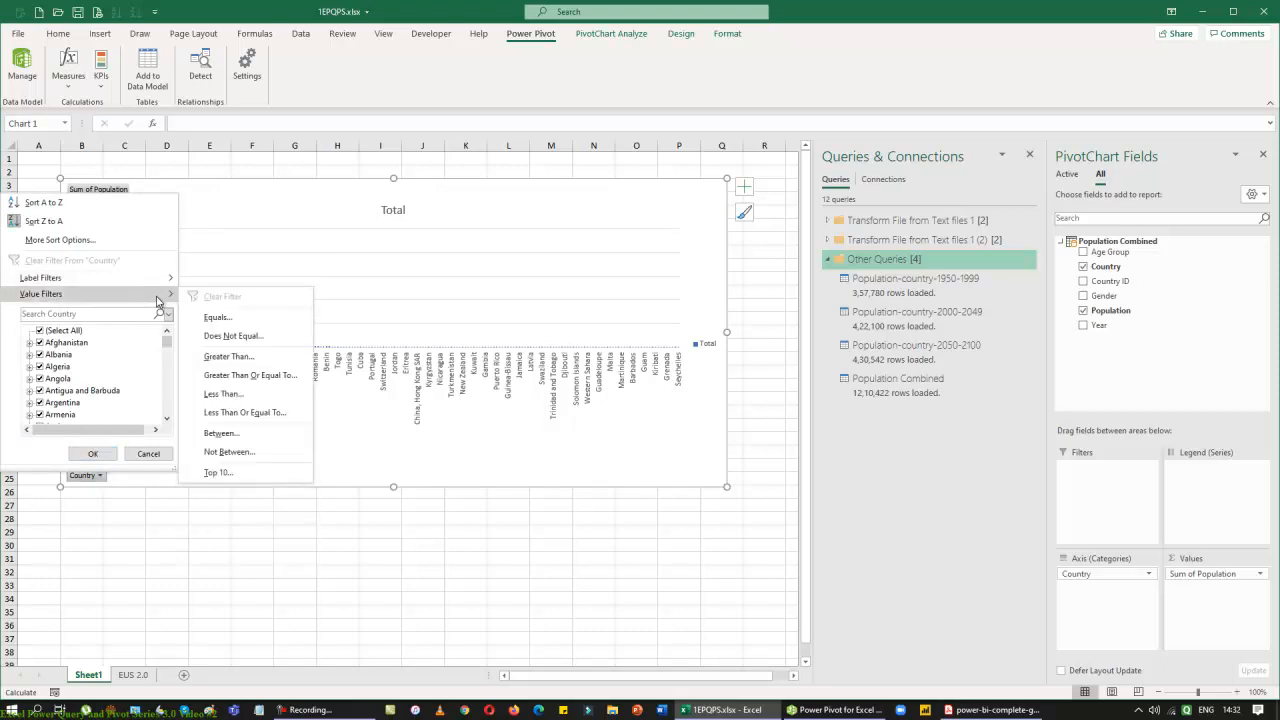
left_click(276, 477)
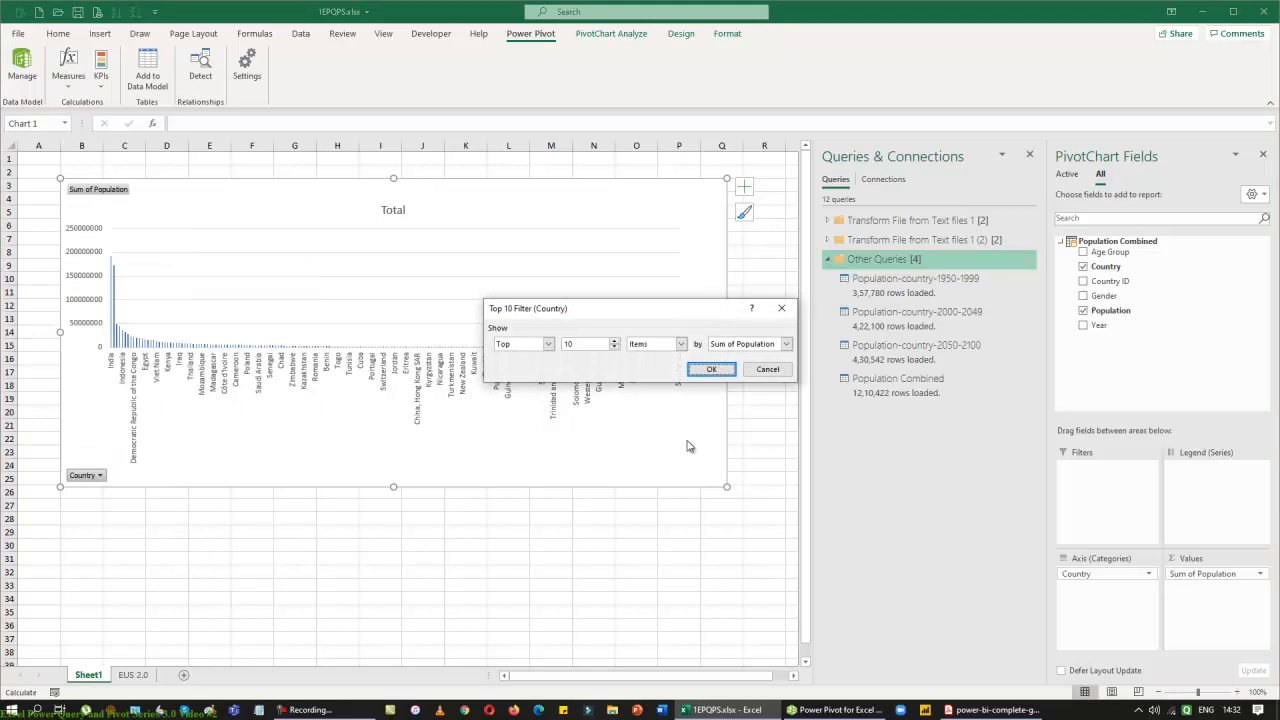
left_click(712, 370)
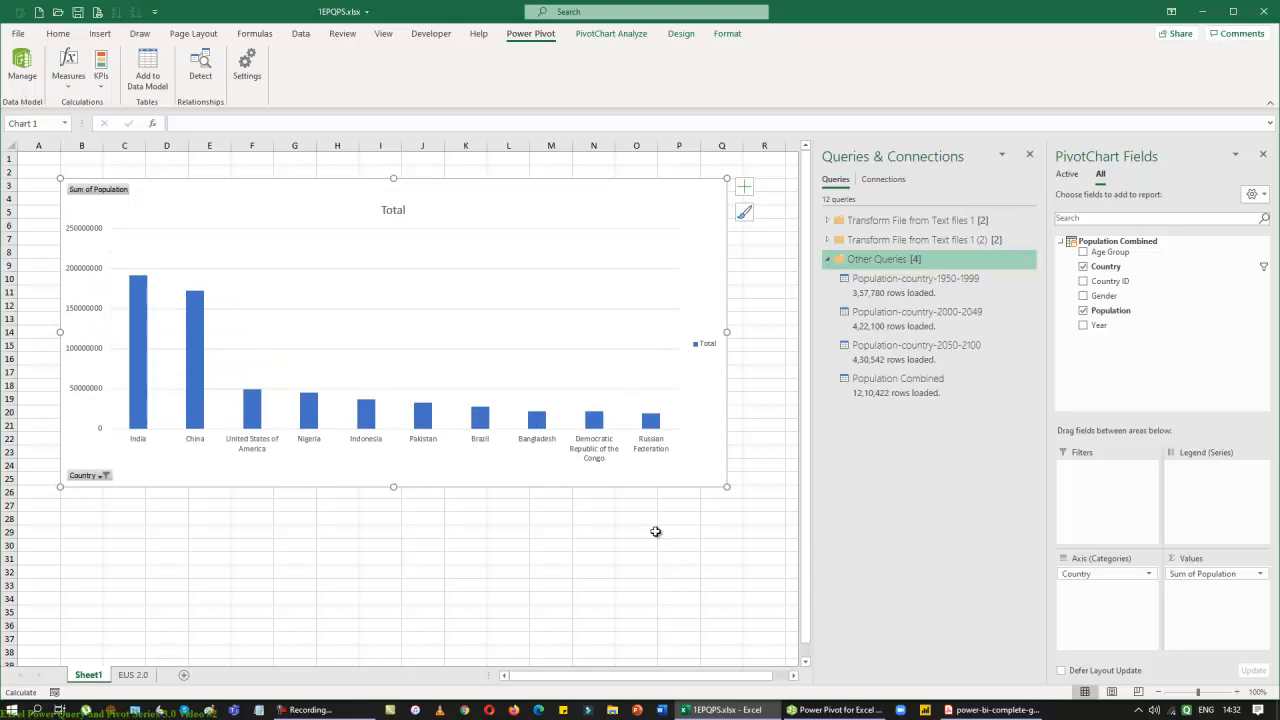
Add data labels to the chart's columns and format them as Number with 2 decimal places and a 1000 separator
left_click(744, 188)
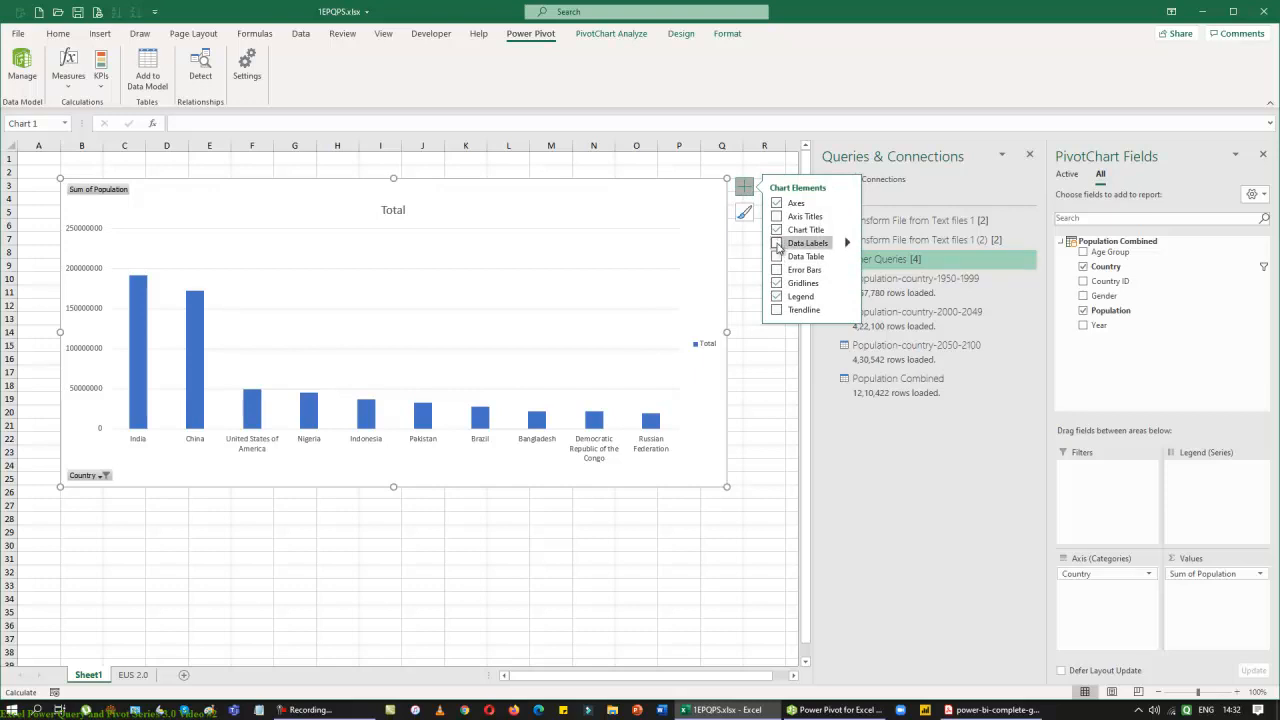
left_click(778, 244)
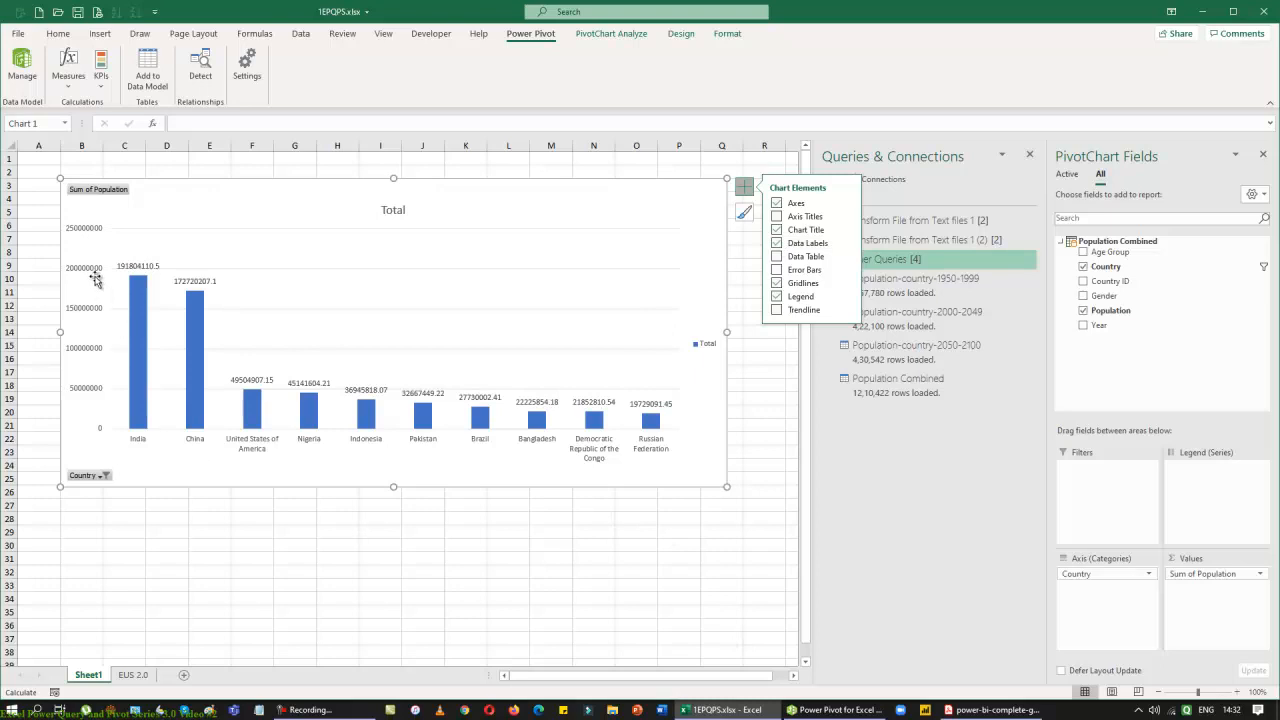
left_click(138, 268)
right_click(138, 268)
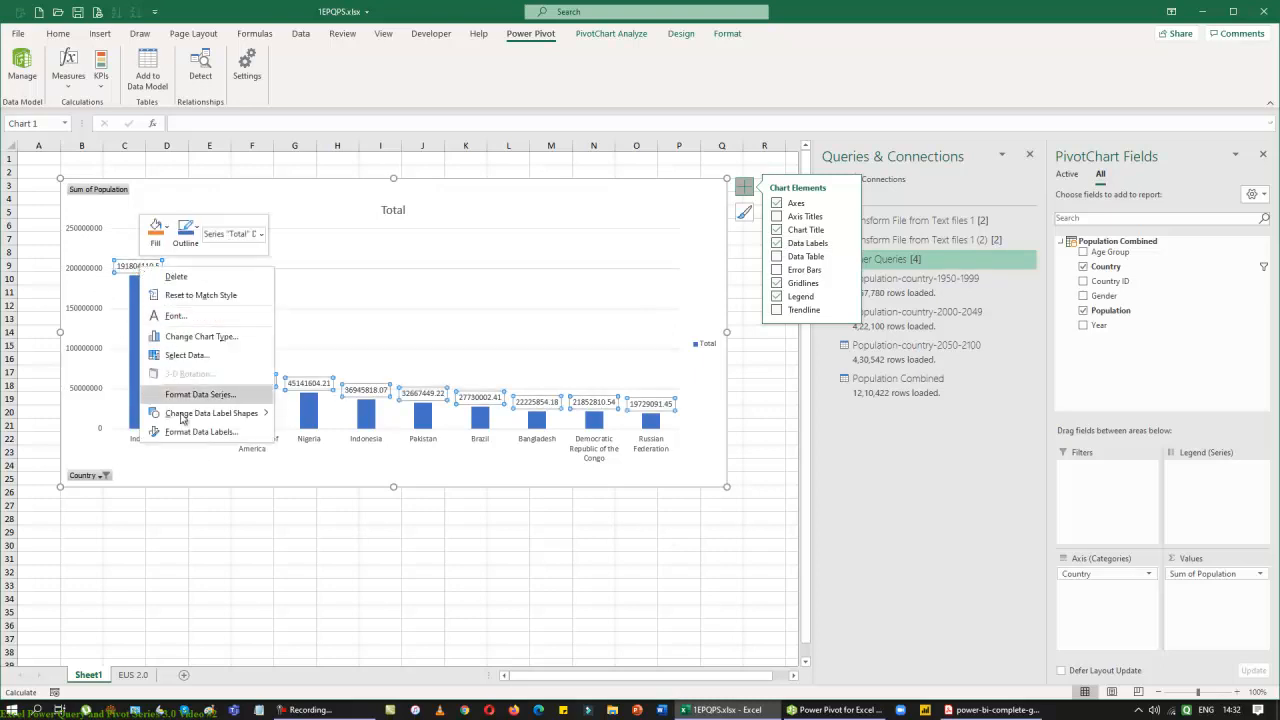
key("Escape")
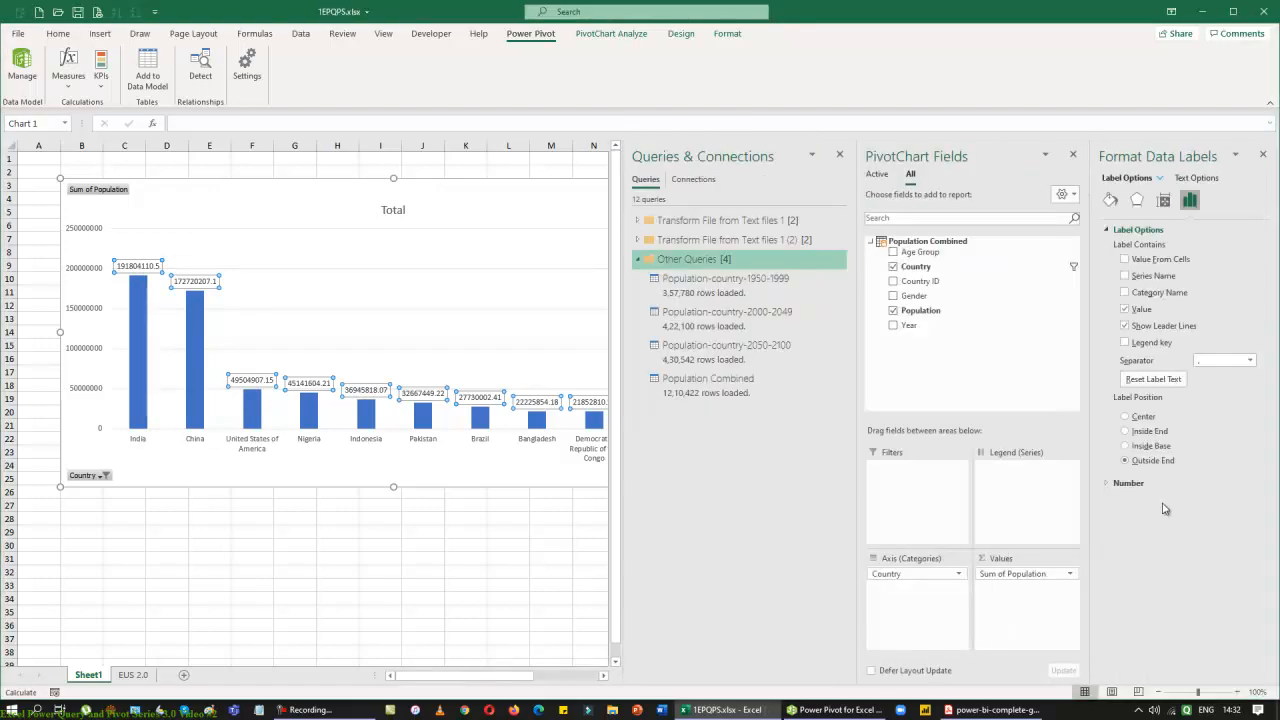
left_click(1107, 484)
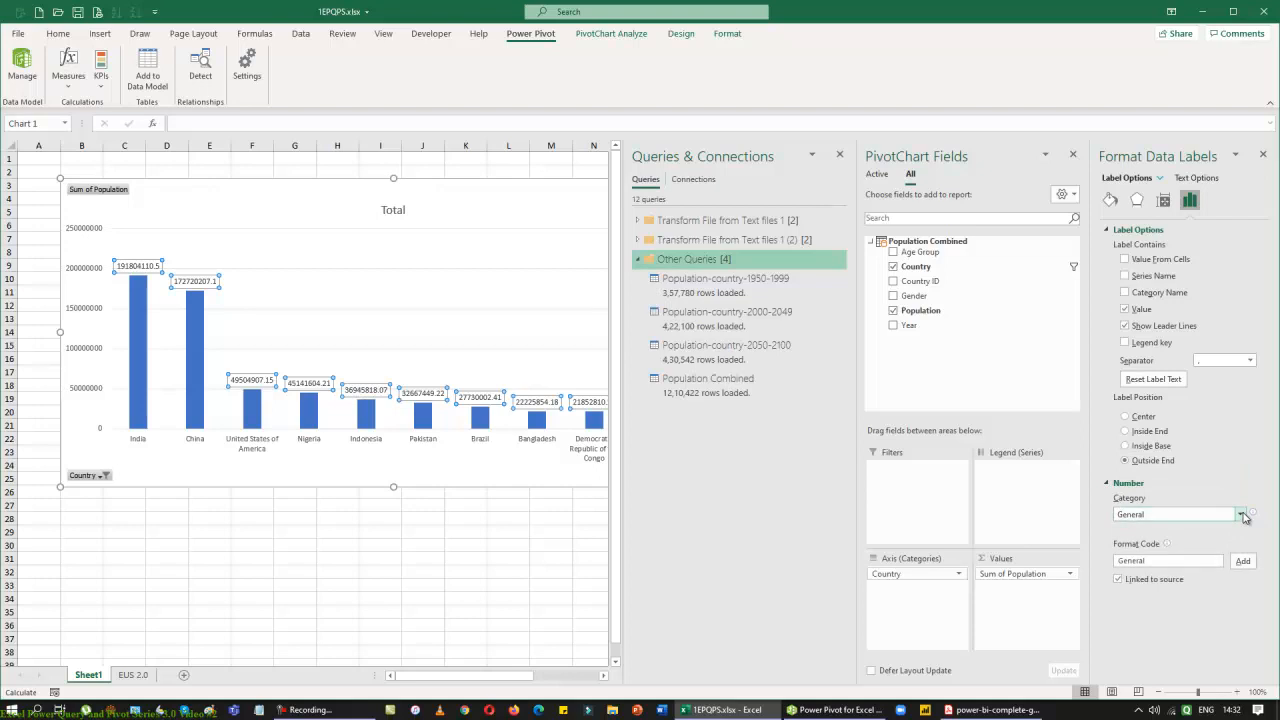
left_click(1241, 514)
left_click(1188, 527)
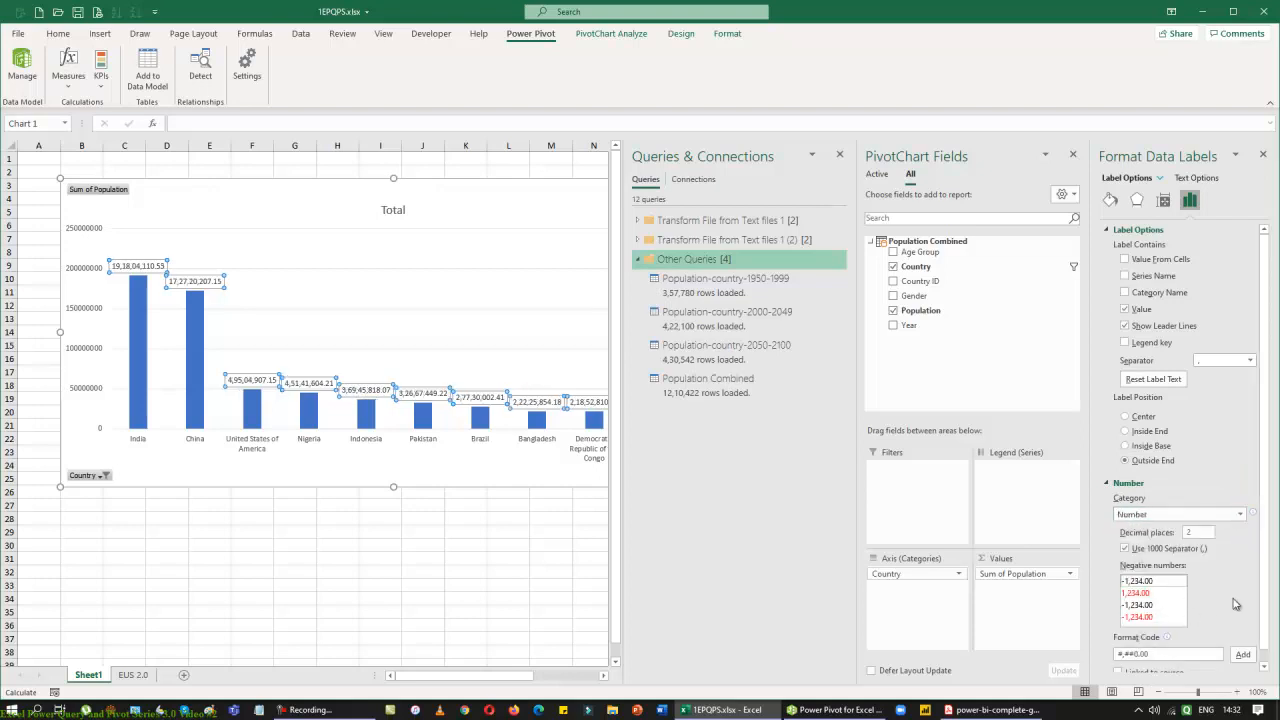
left_click(562, 574)
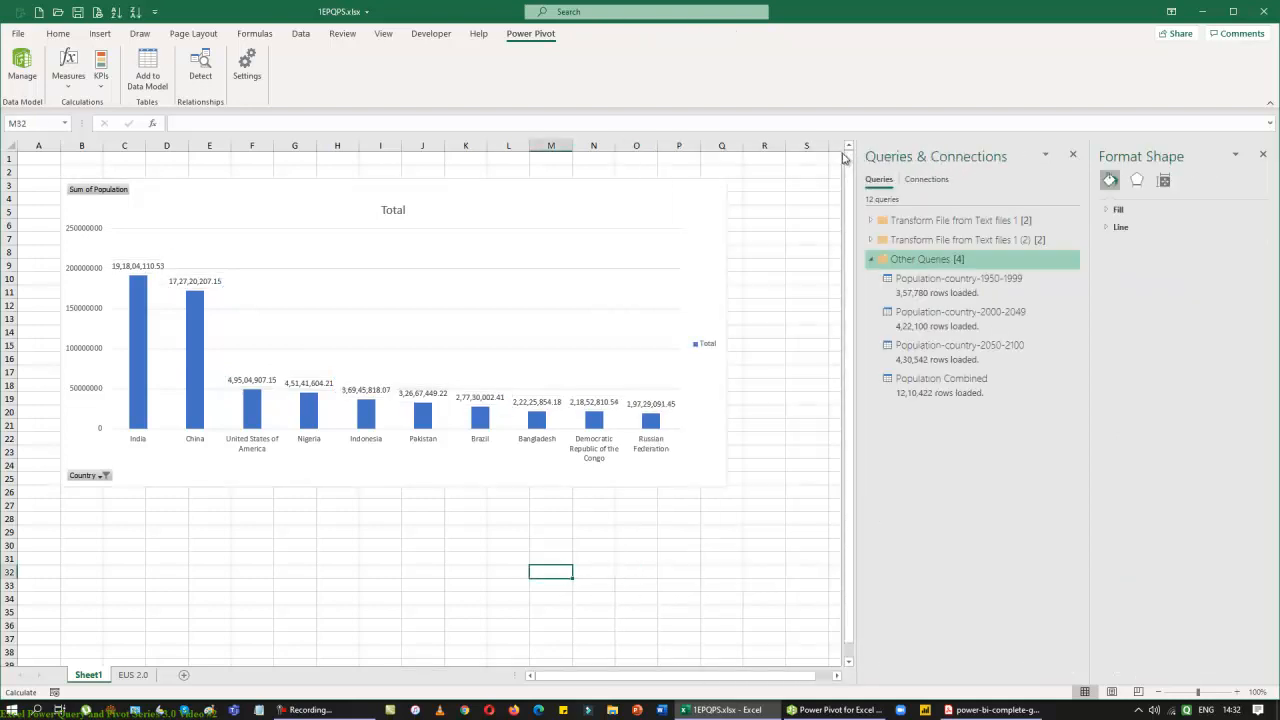
Close the Queries & Connections pane and set the vertical axis display units to Millions
left_click(1073, 154)
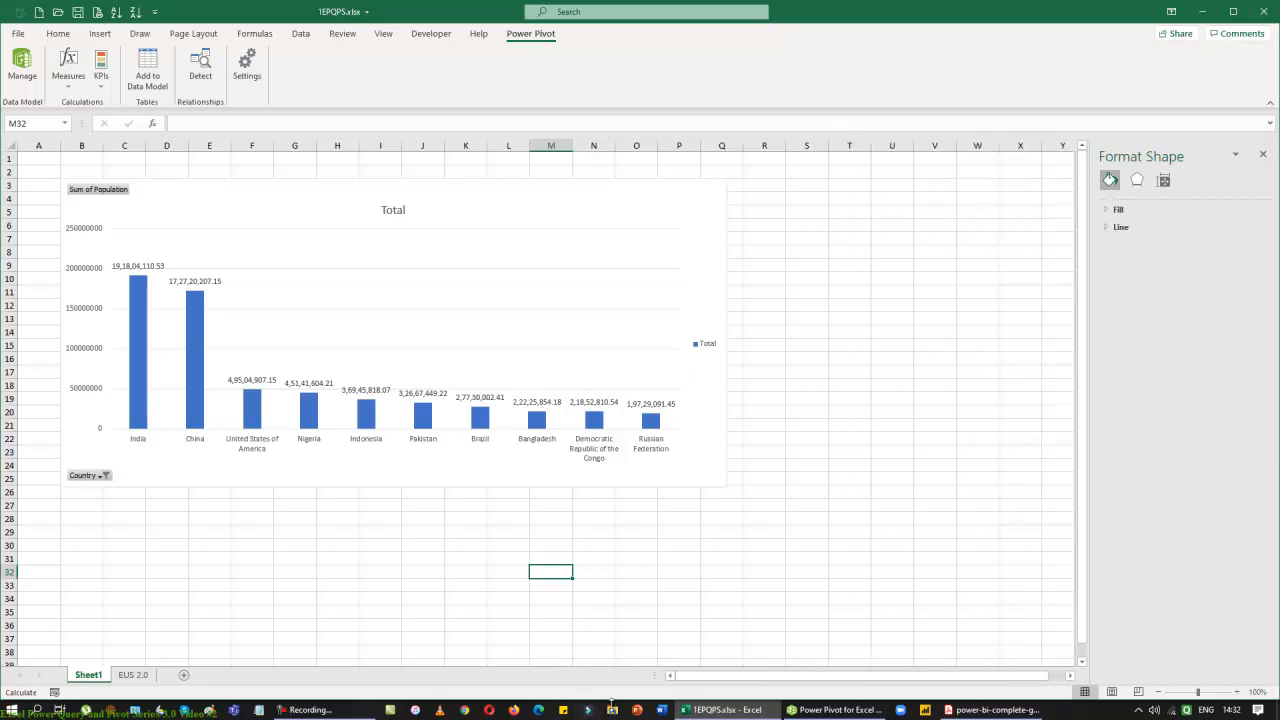
left_click(88, 230)
right_click(88, 231)
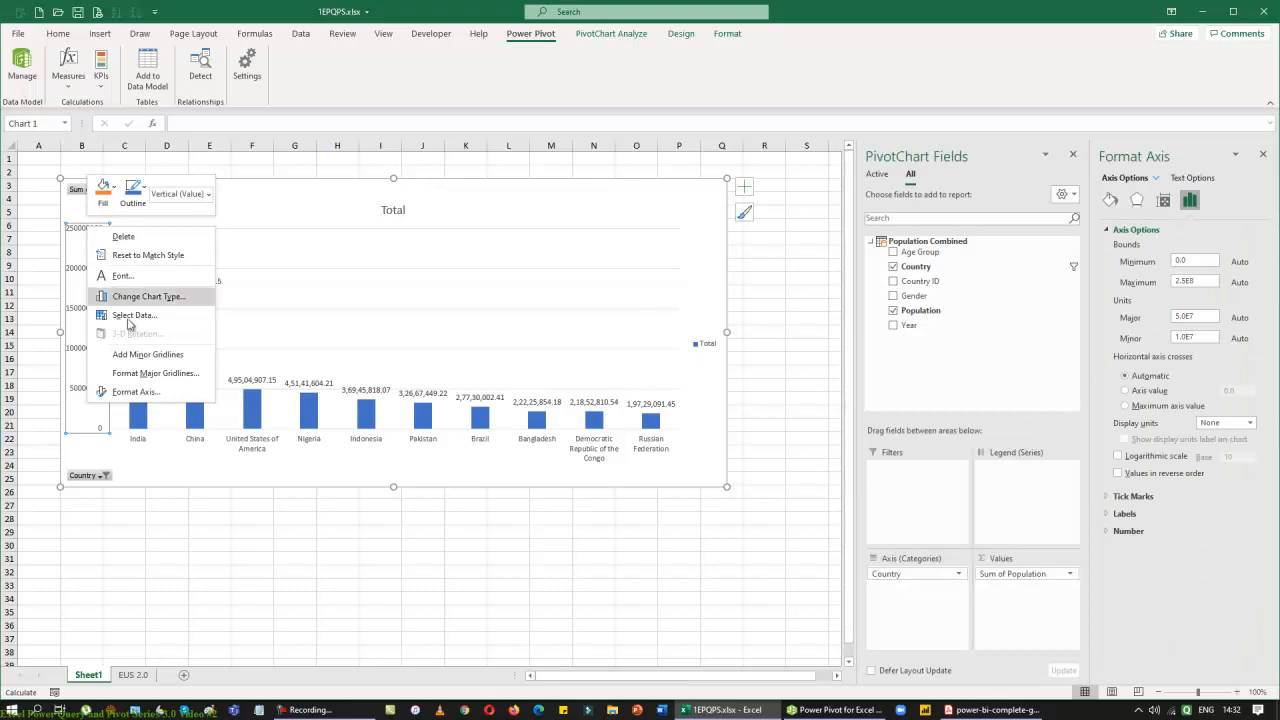
left_click(140, 397)
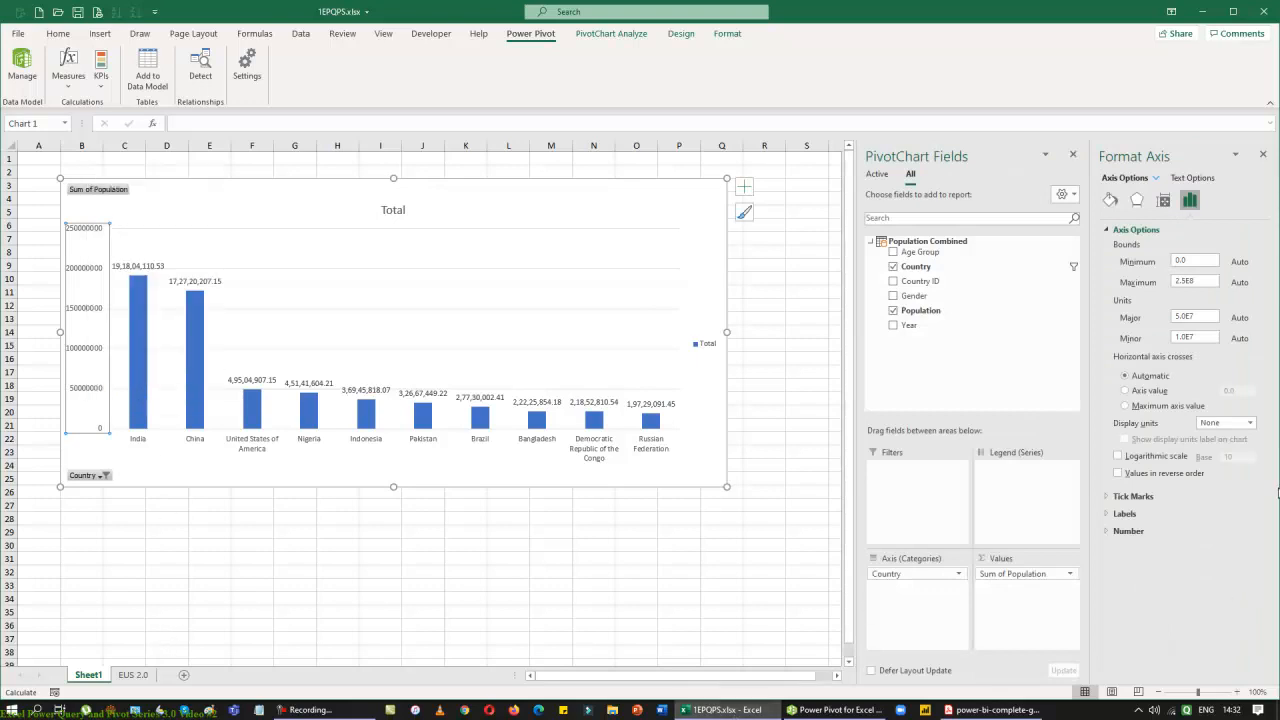
left_click(1250, 424)
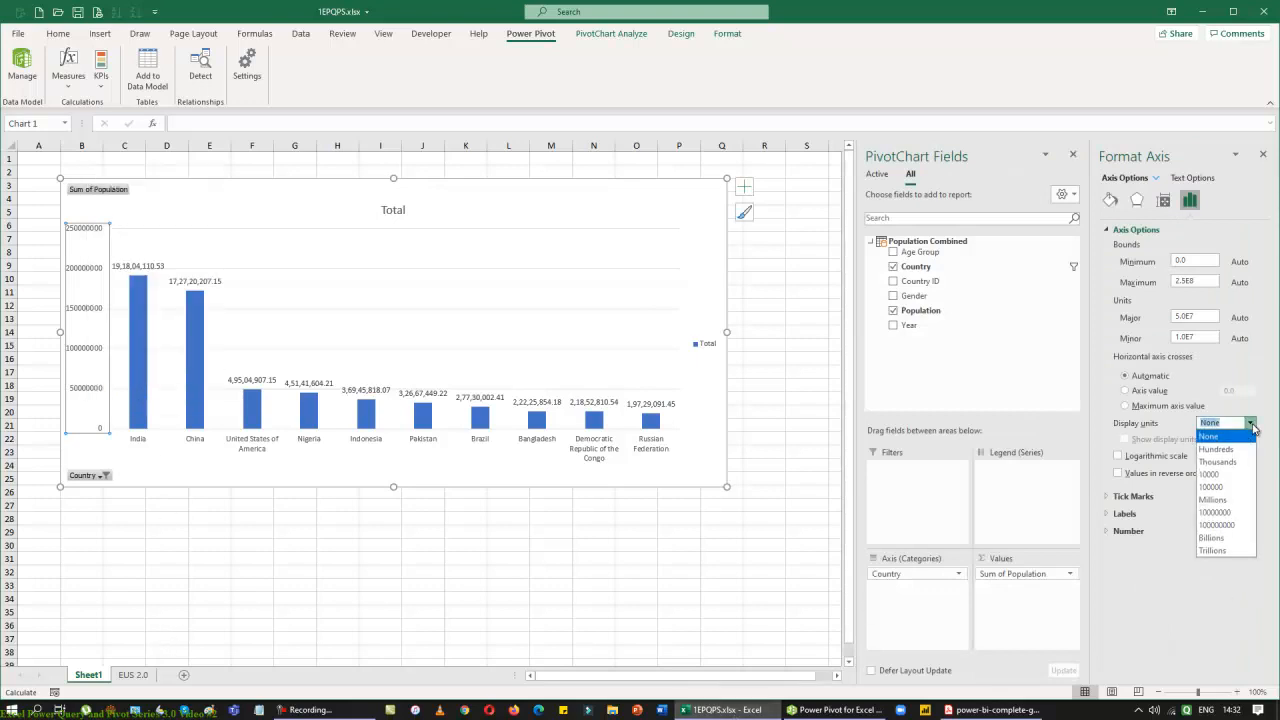
left_click(1244, 500)
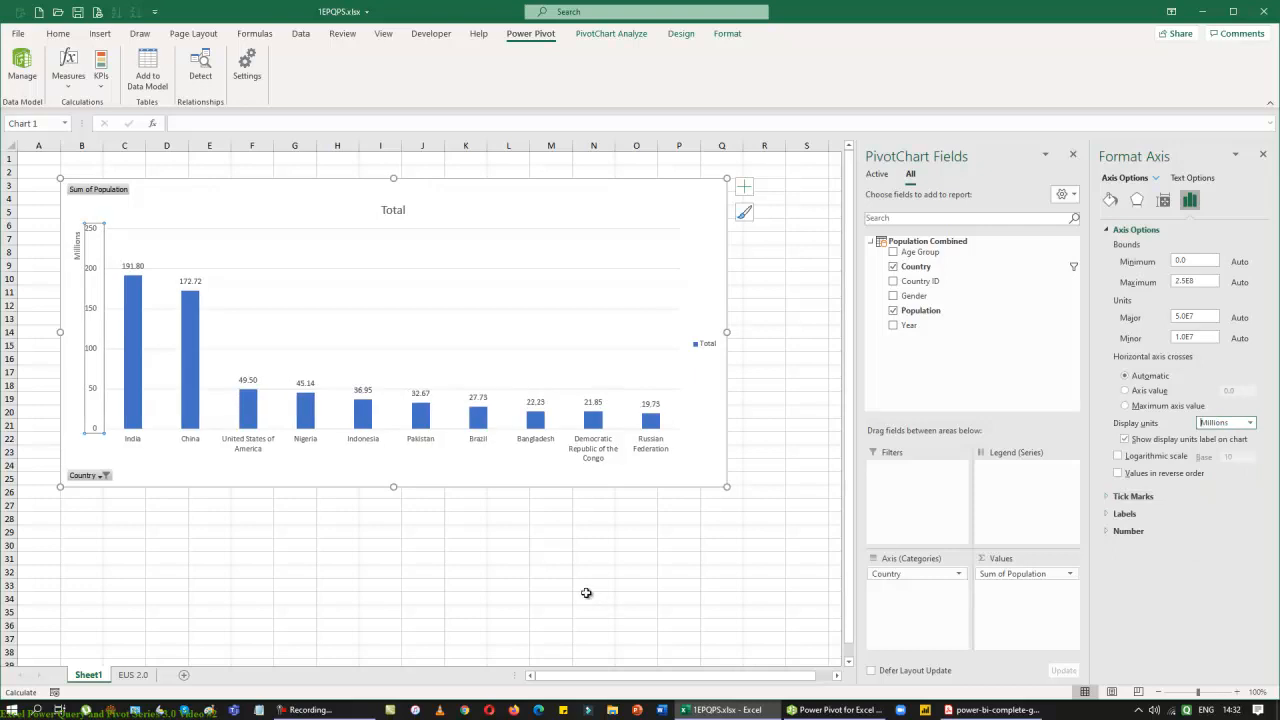
left_click(586, 595)
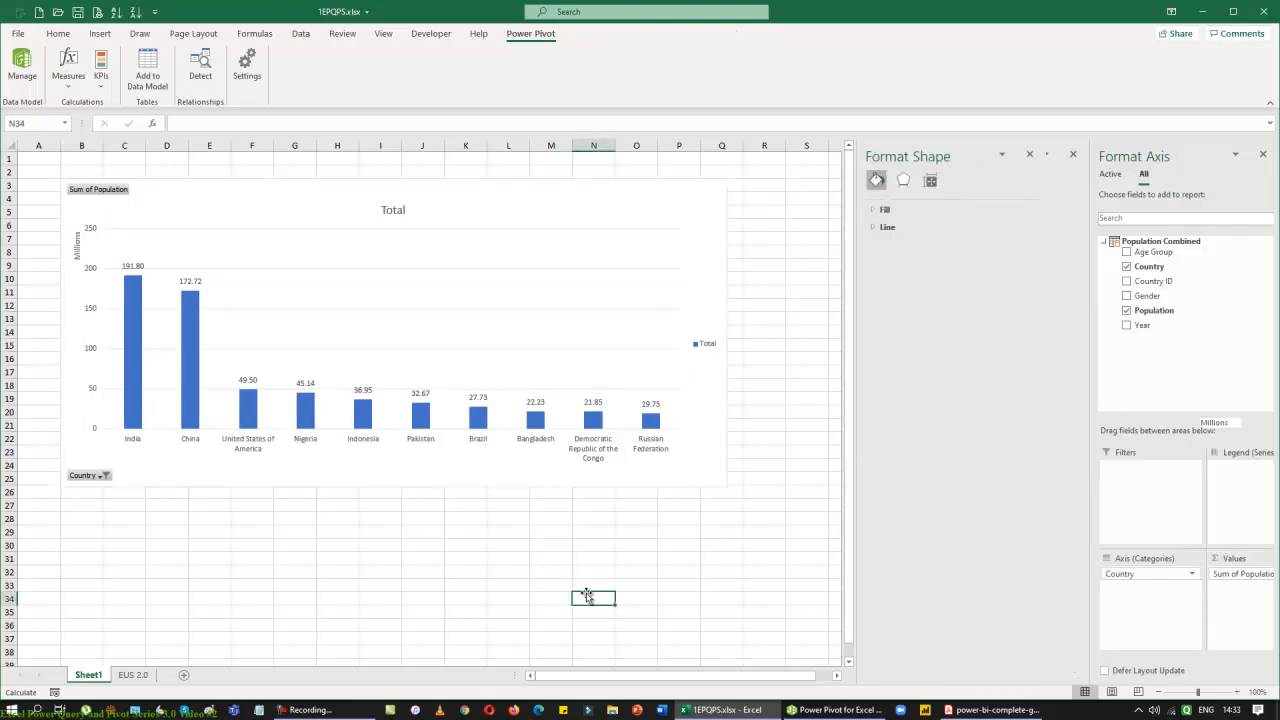
Delete the major gridlines from the population chart
left_click(649, 275)
double_click(649, 275)
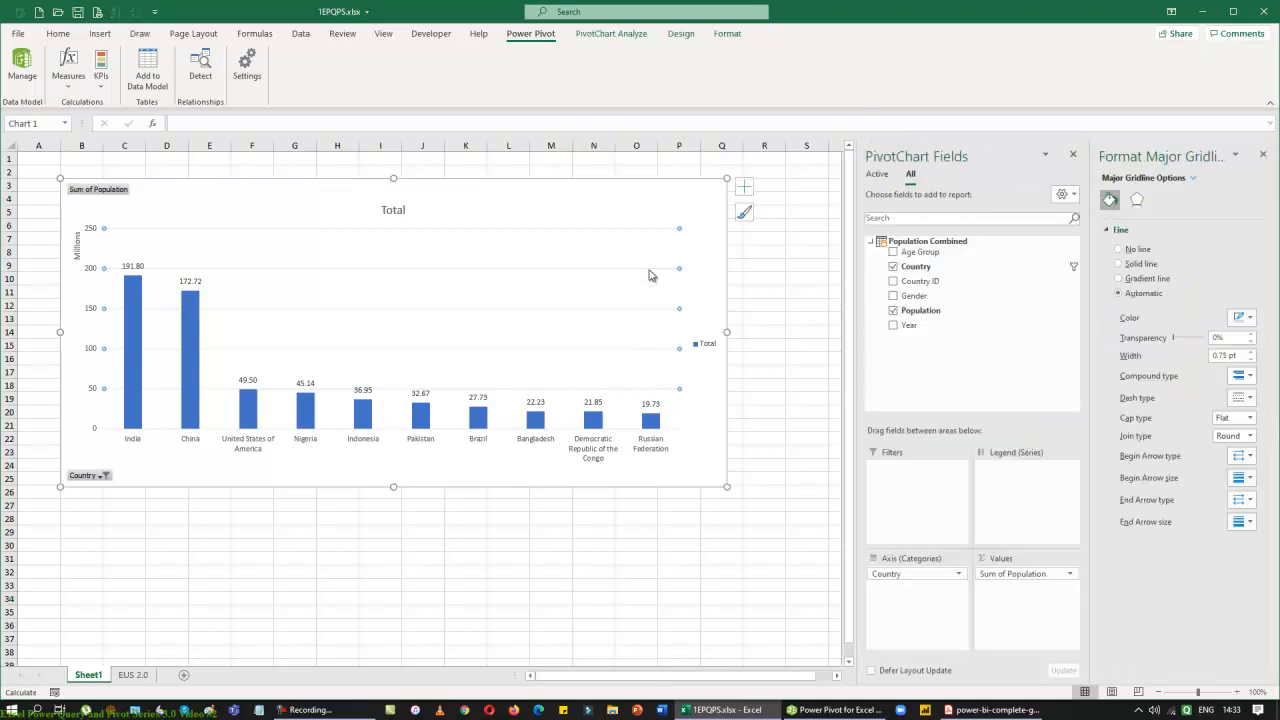
key("Delete")
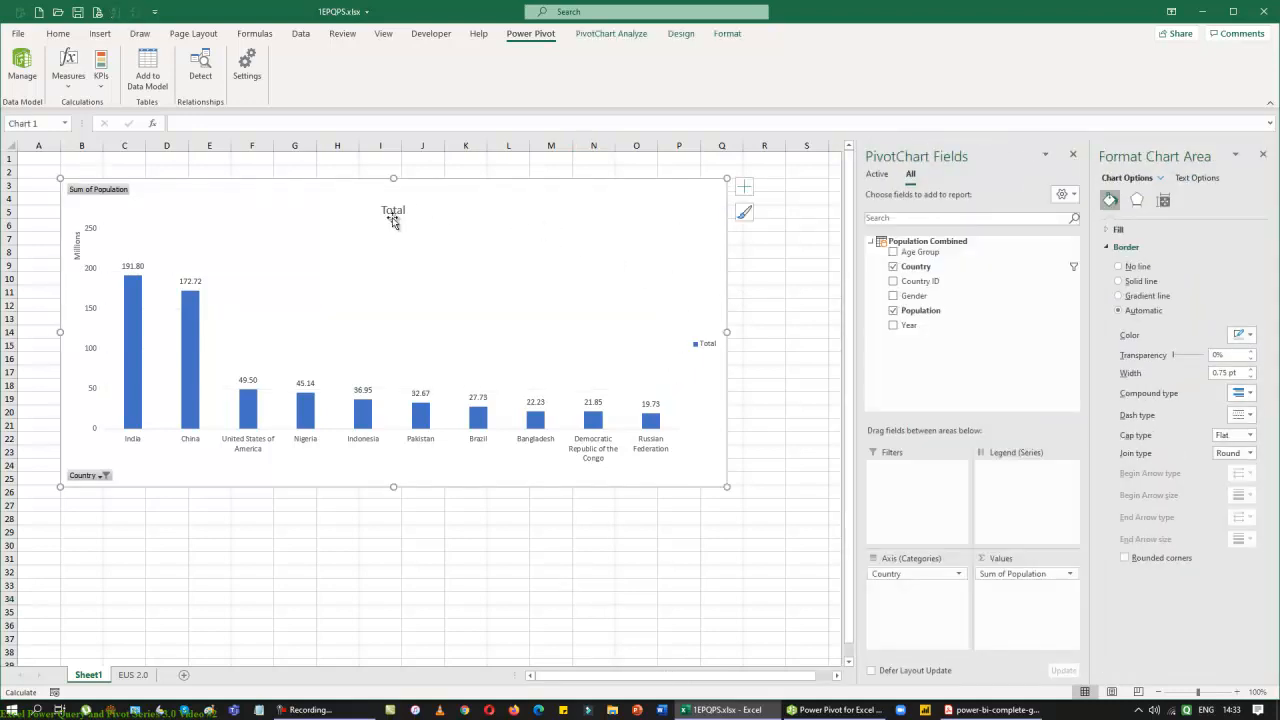
Change the chart title to "Total Population by 2100 (Top 10 Countries)" and close the formatting pane
left_click(393, 218)
left_click(433, 218)
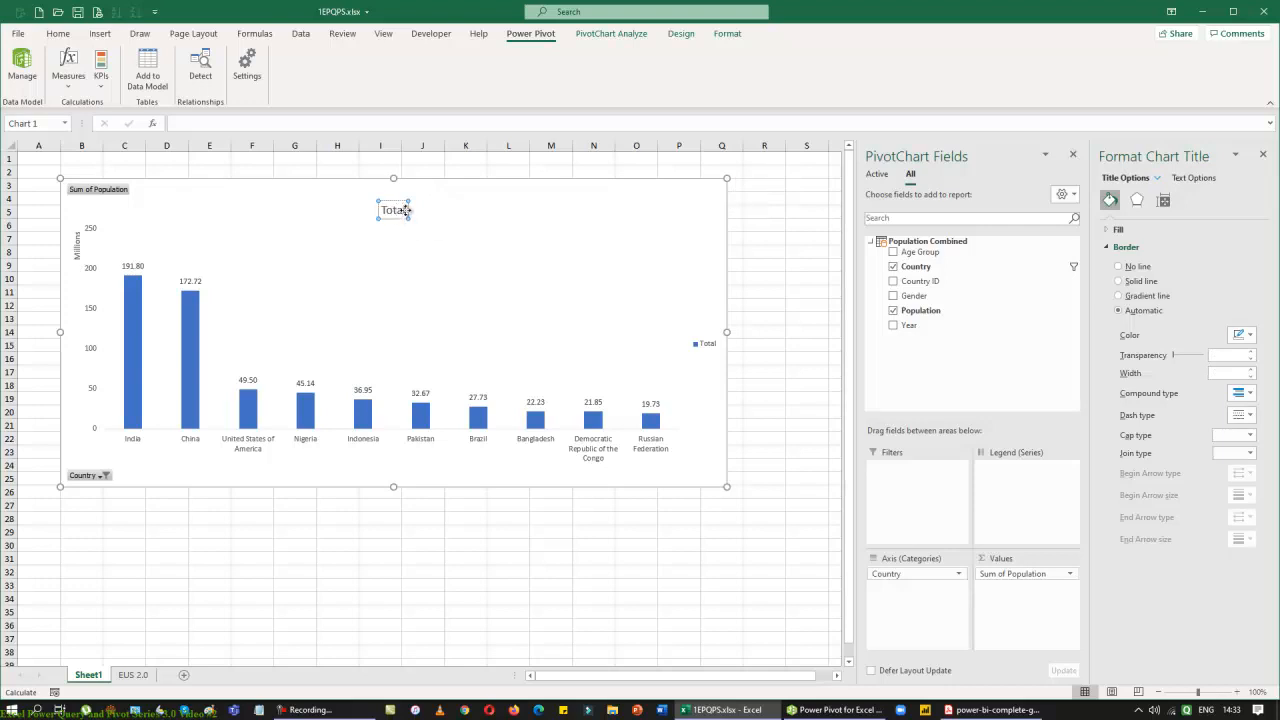
scroll(405, 209, "down", 13)
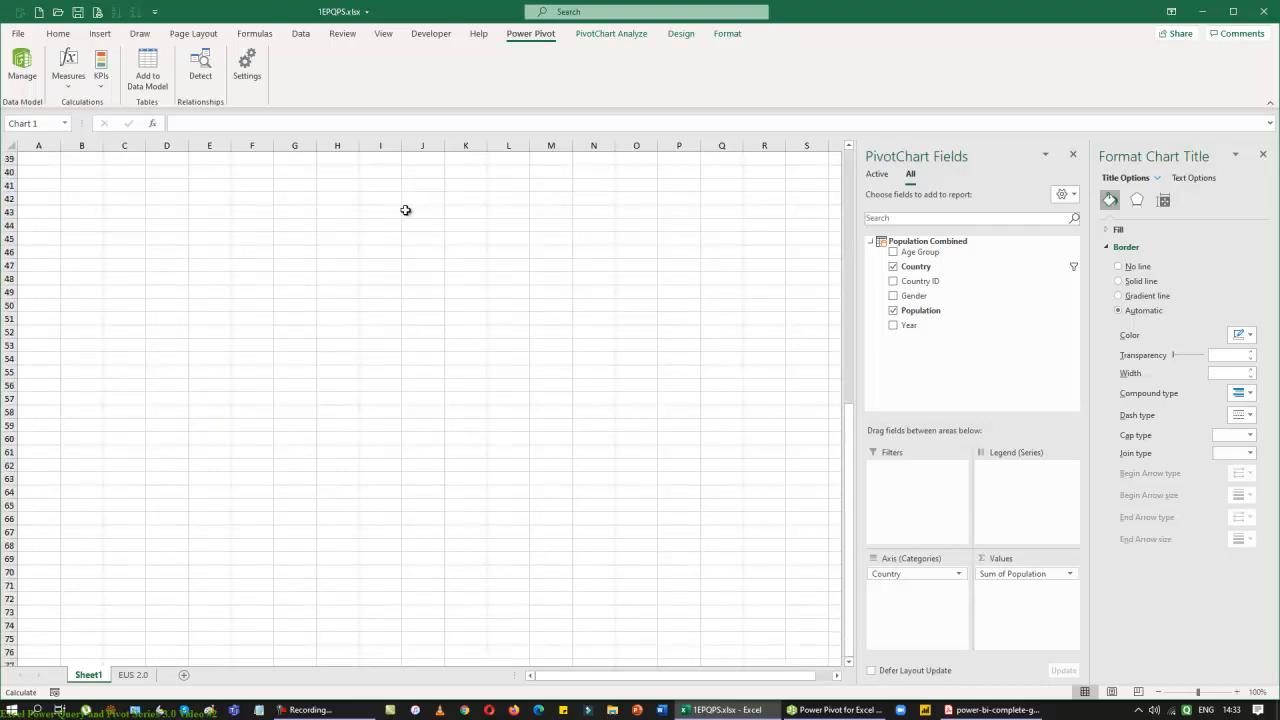
scroll(405, 209, "up", 13)
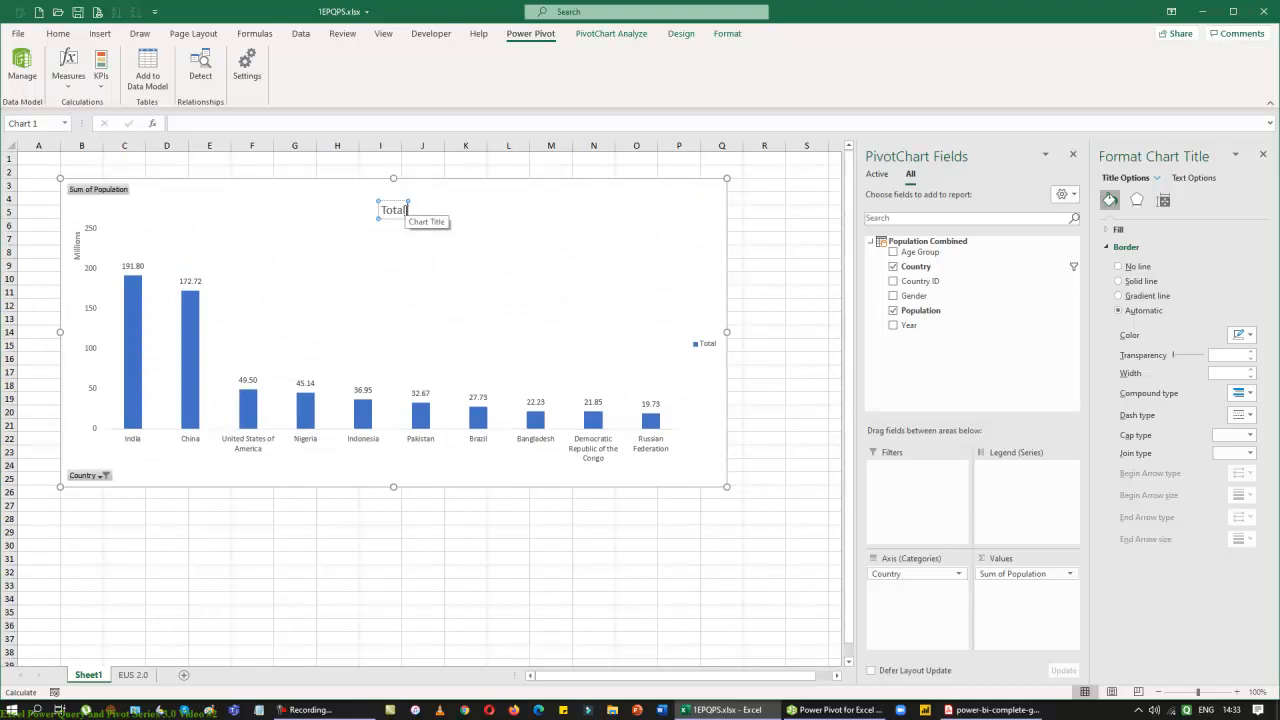
type("Pop")
type("ualtion")
key("BackSpace")
key("BackSpace")
key("BackSpace")
key("BackSpace")
key("BackSpace")
key("BackSpace")
type("lation by")
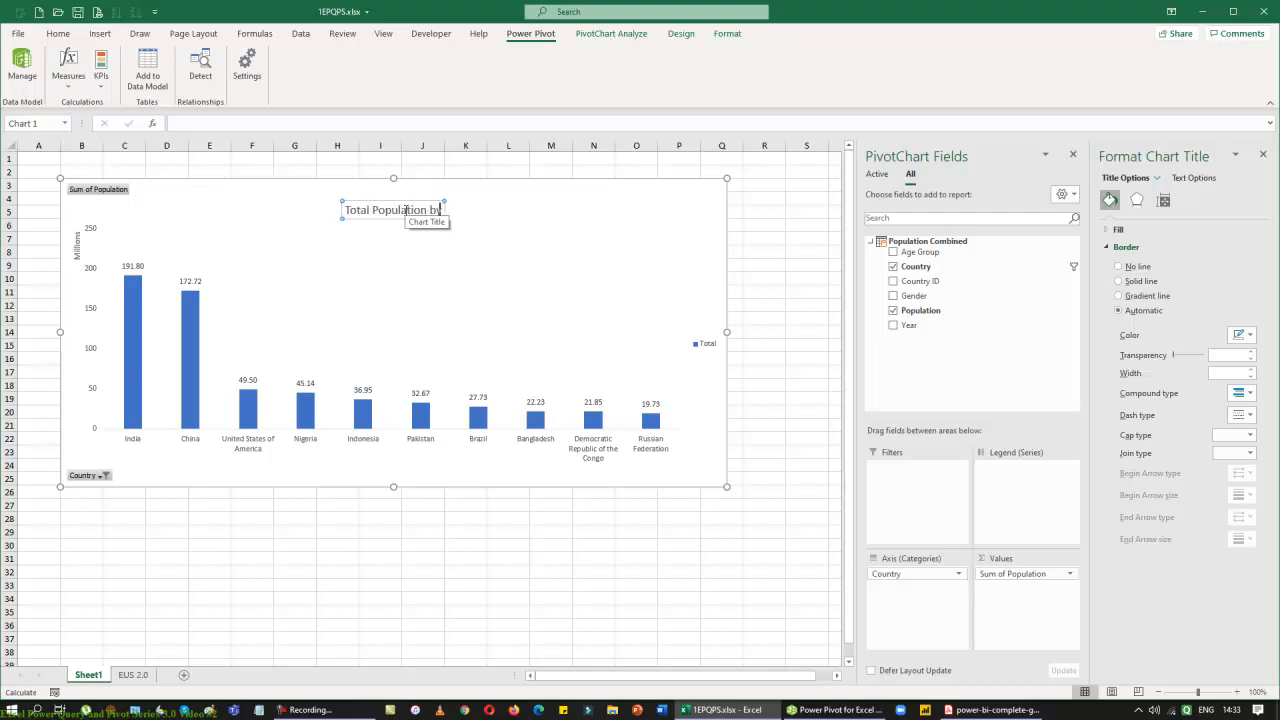
type(" 2100")
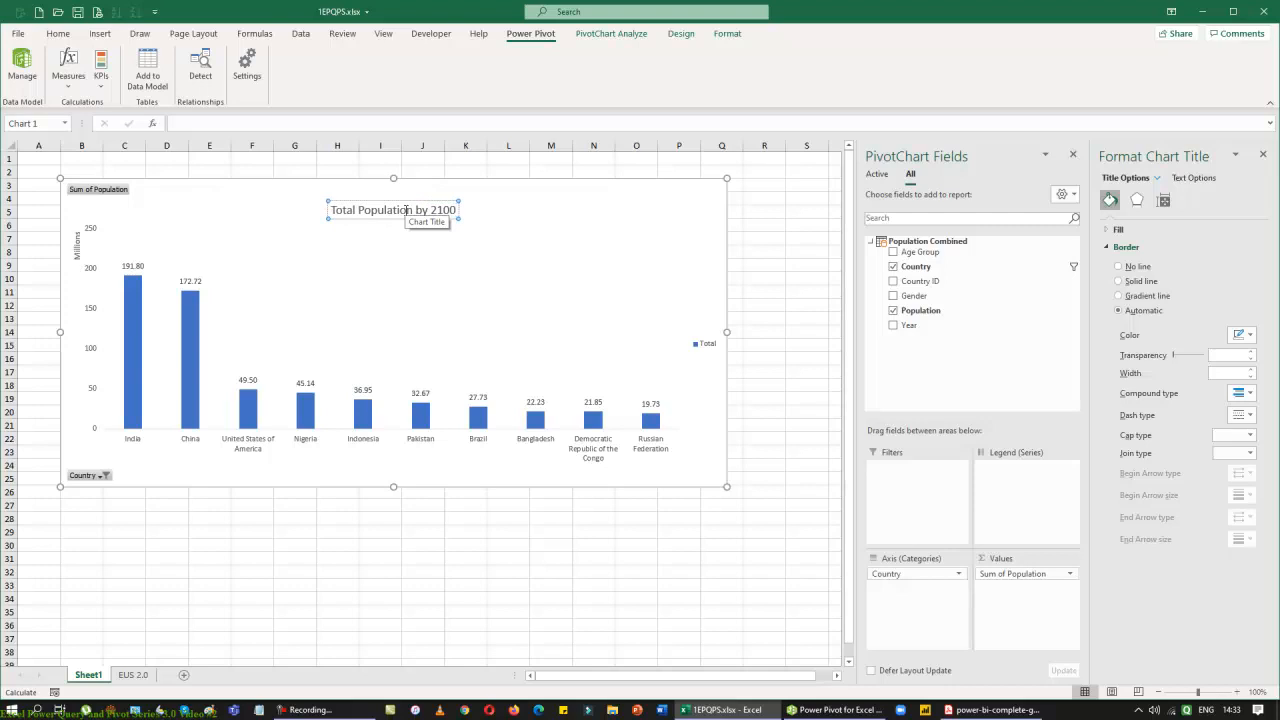
type(" (Top")
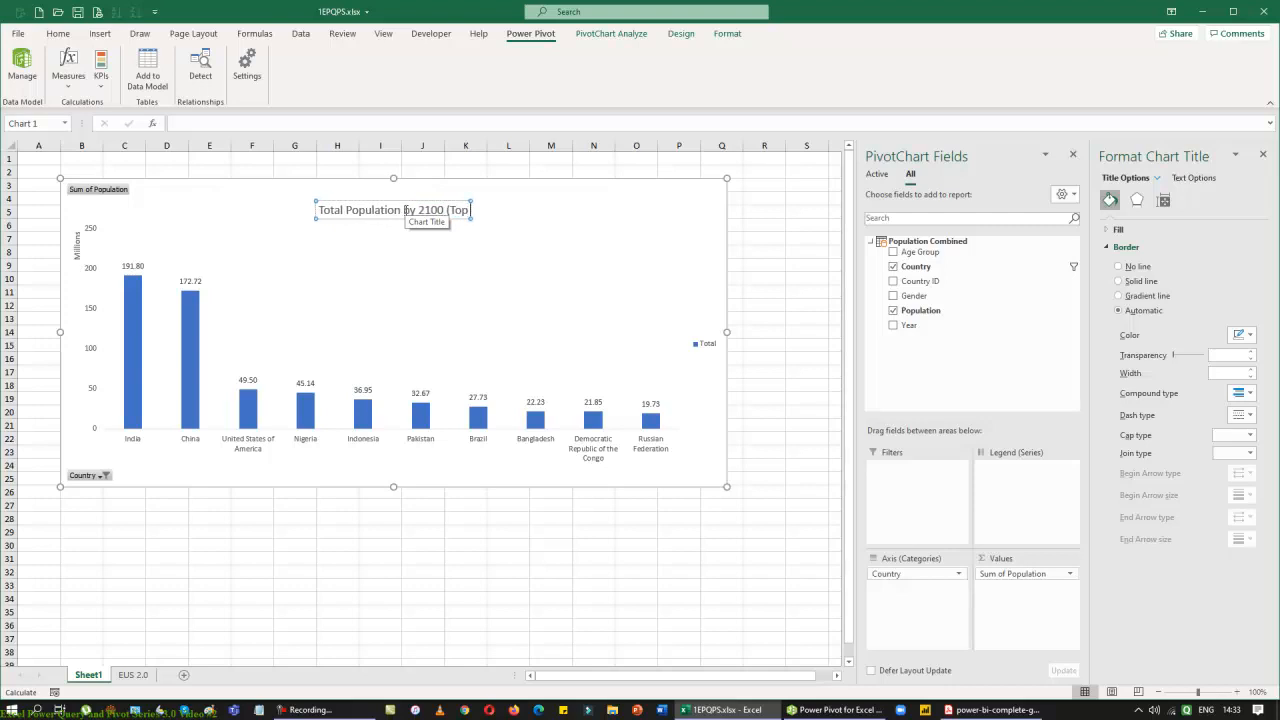
type(" 10 Count")
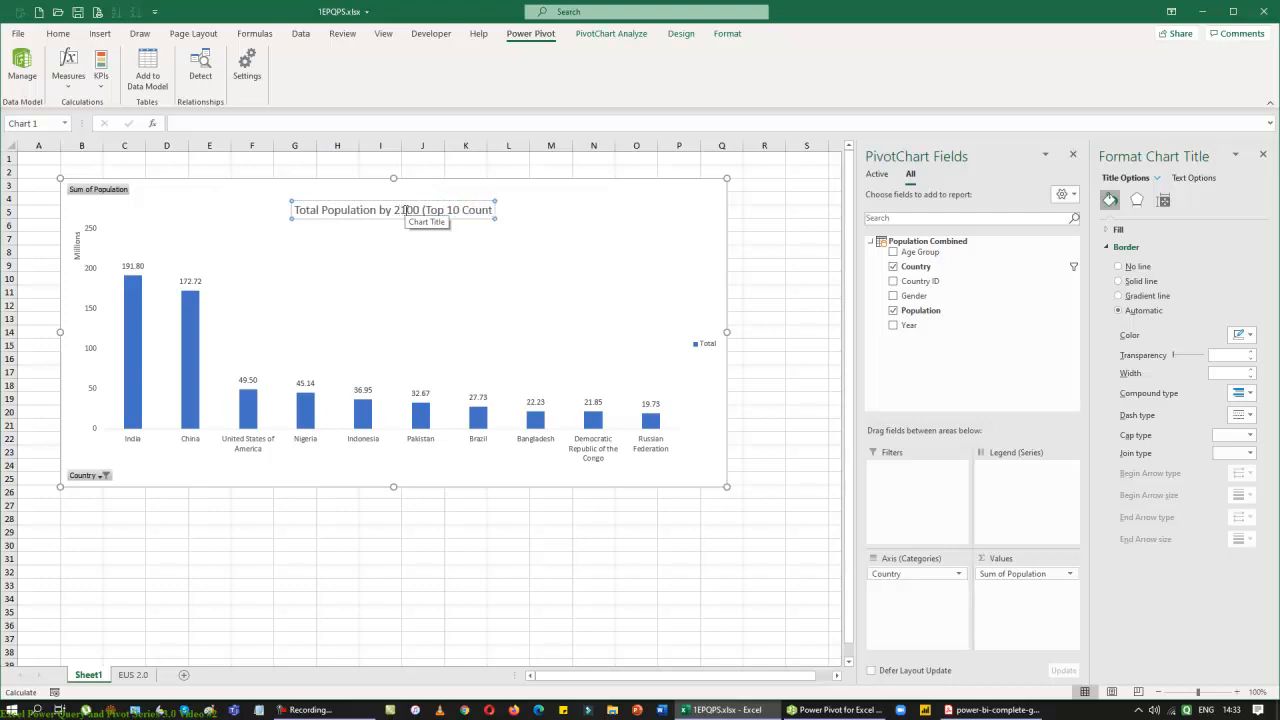
type("ries)")
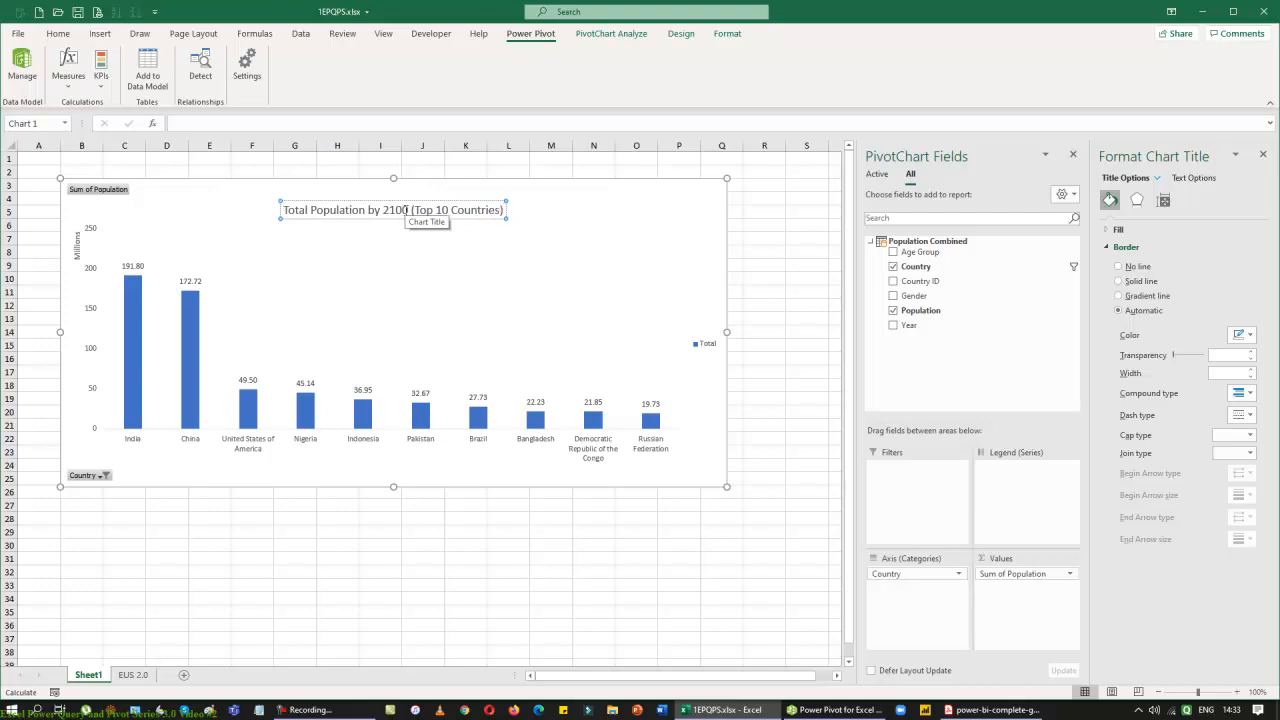
left_click(780, 237)
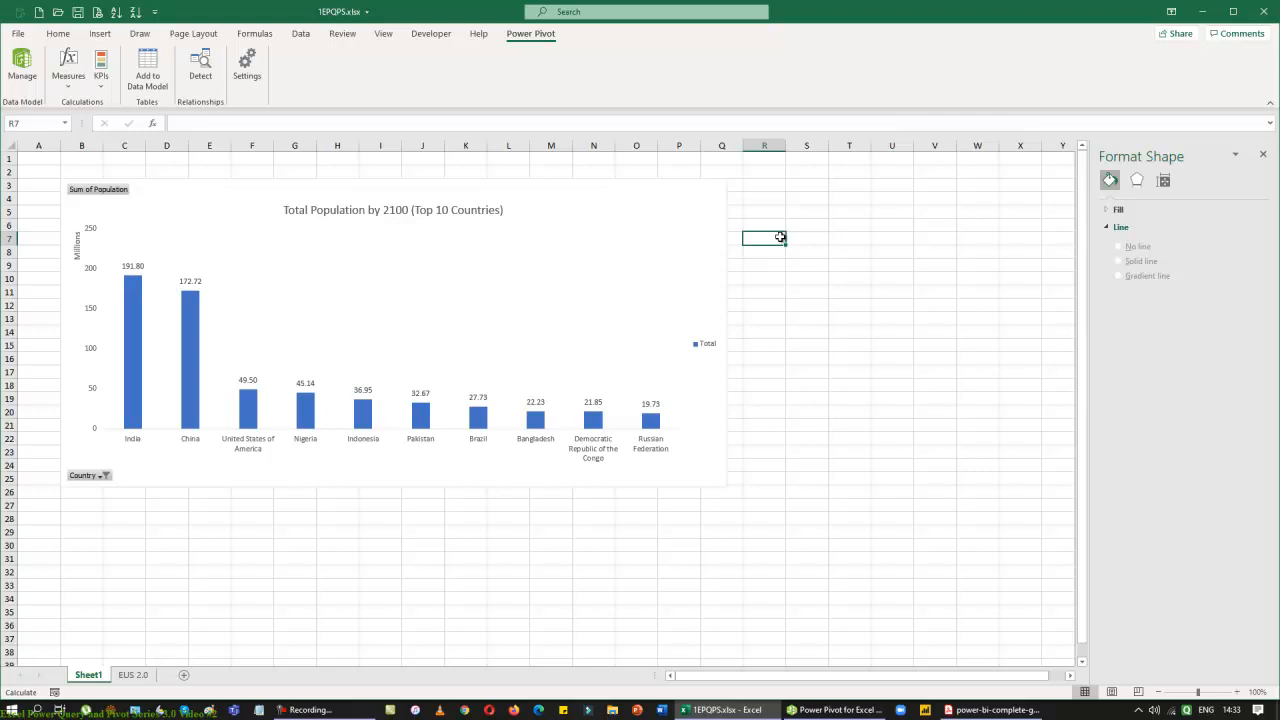
left_click(1263, 154)
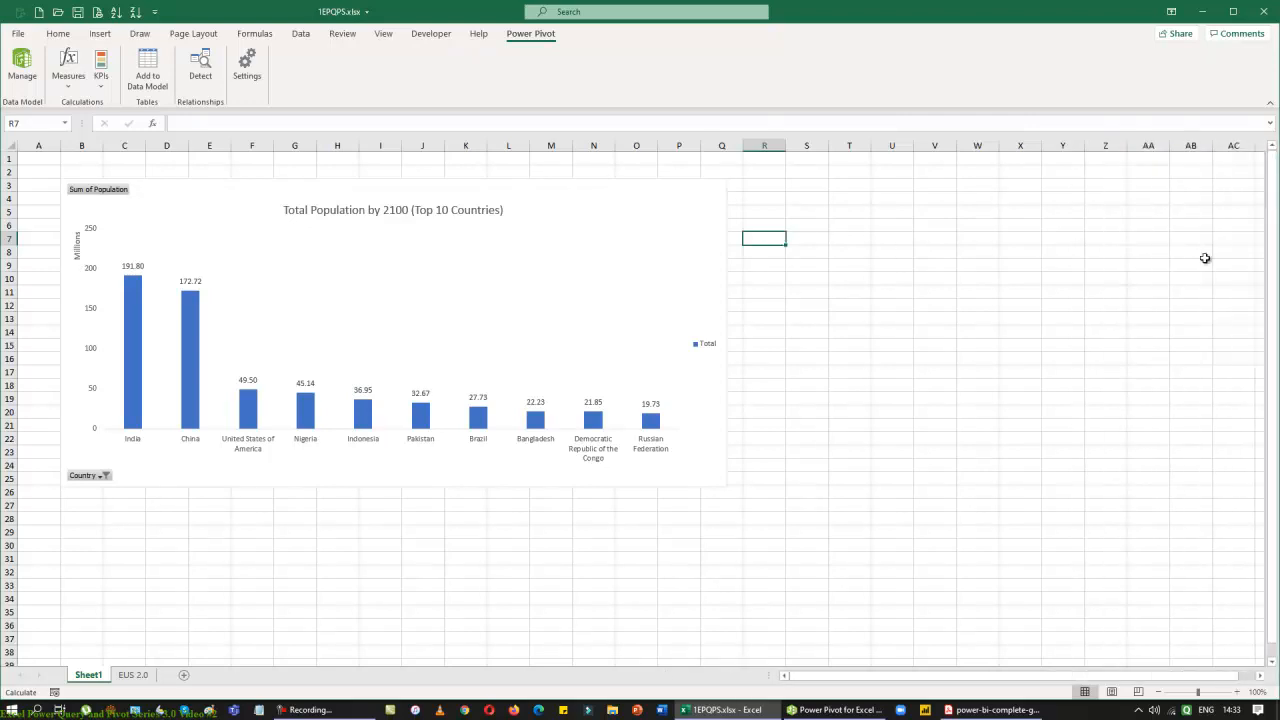
Look at the Power Pivot window, return to the workbook and show the EUS 2.0 sheet
left_click(767, 714)
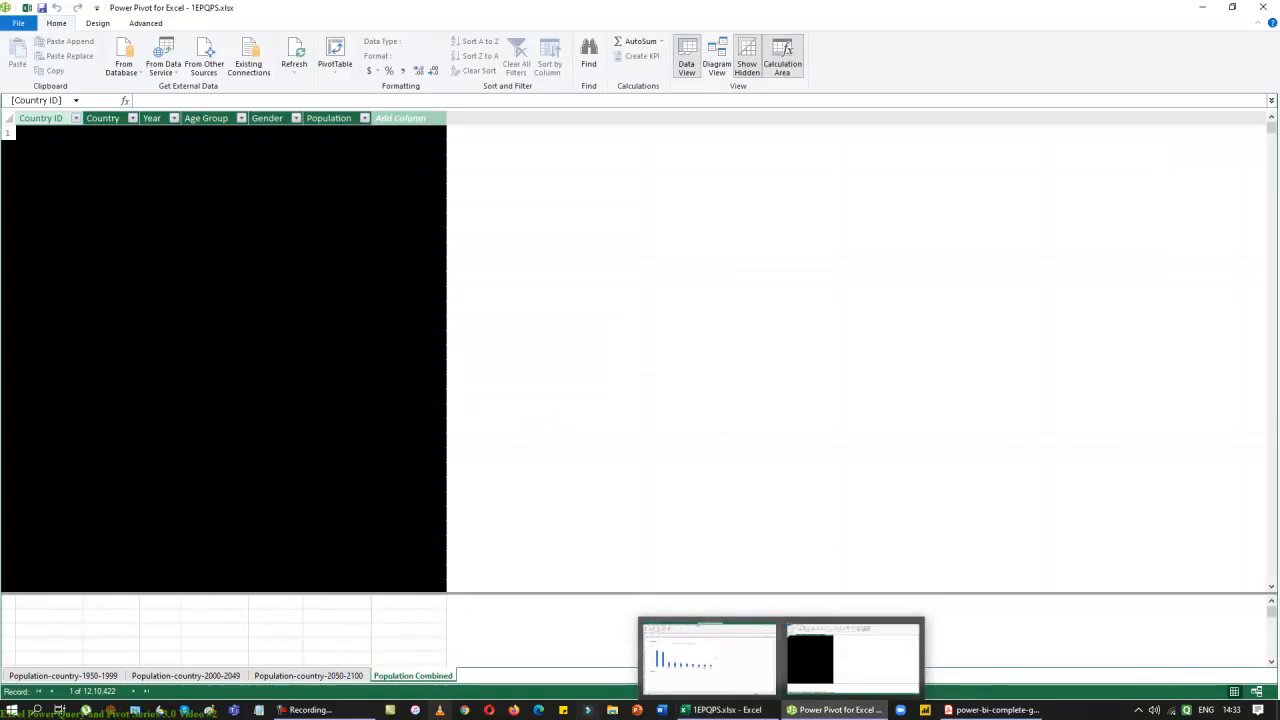
left_click(717, 712)
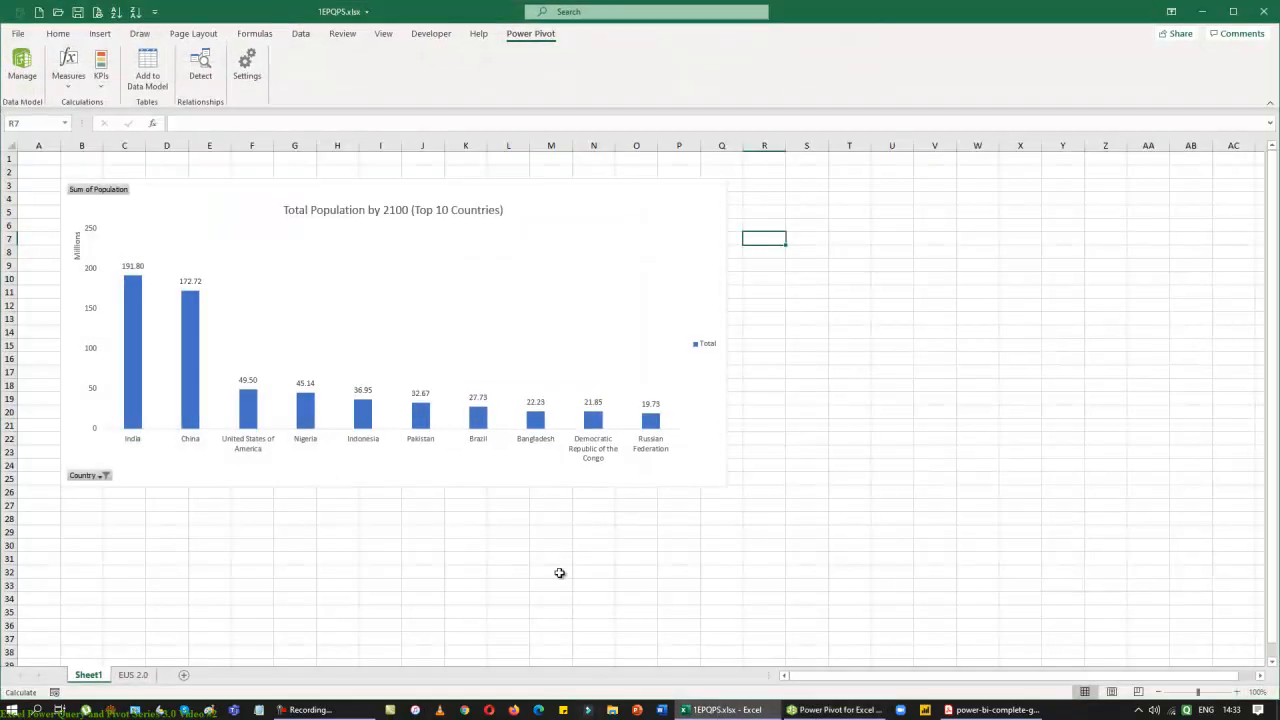
left_click(136, 676)
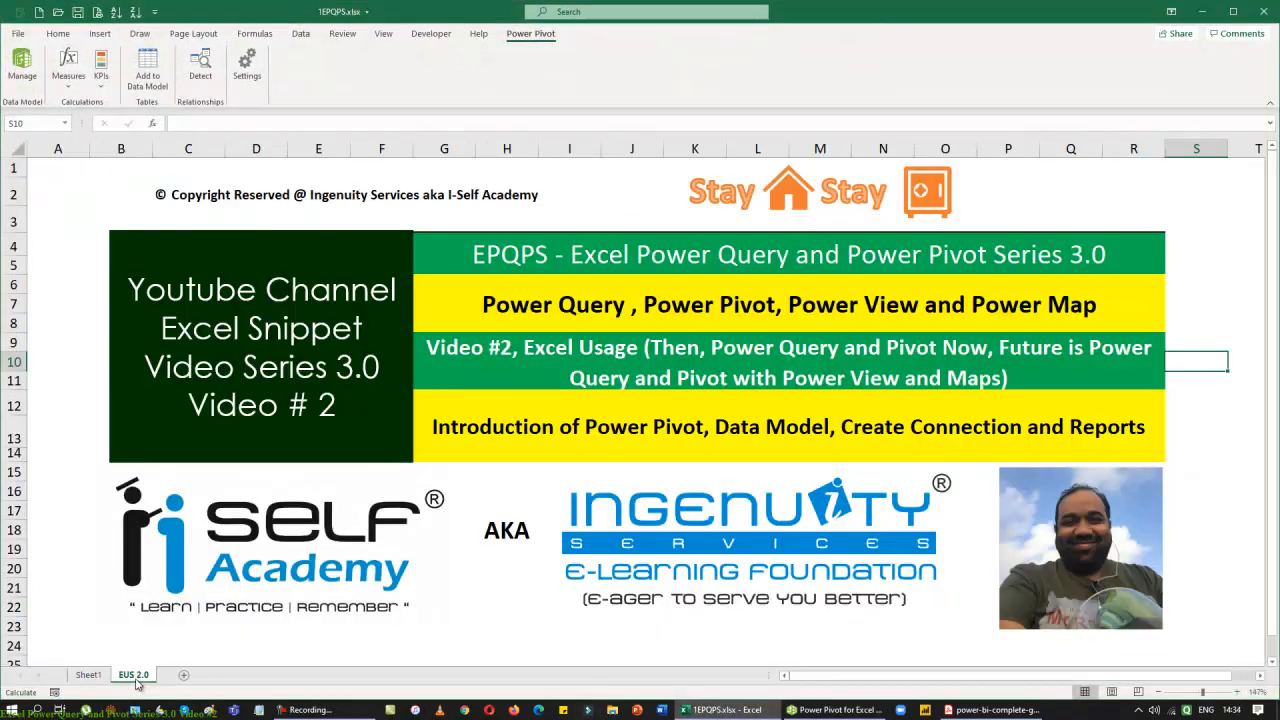